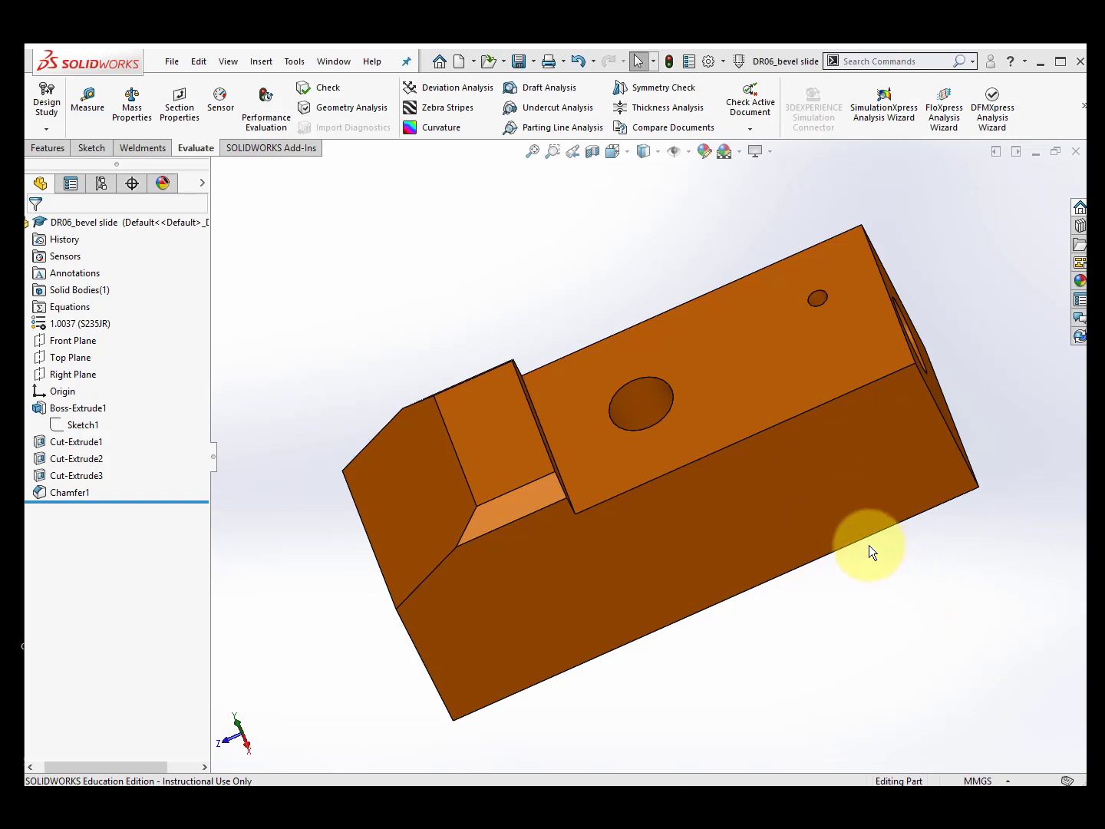
- Open the drawing A3 landscape template from the Vorlagen folder
left_click(487, 60)
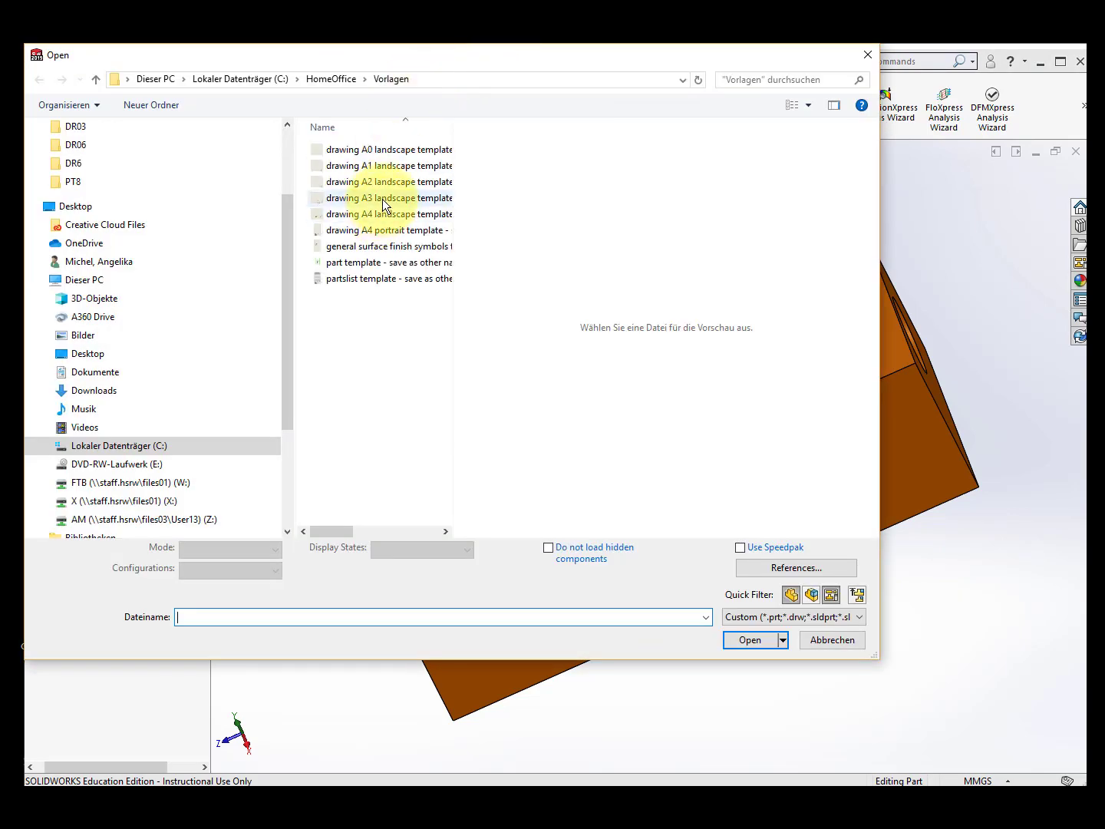
mouse_move(383, 199)
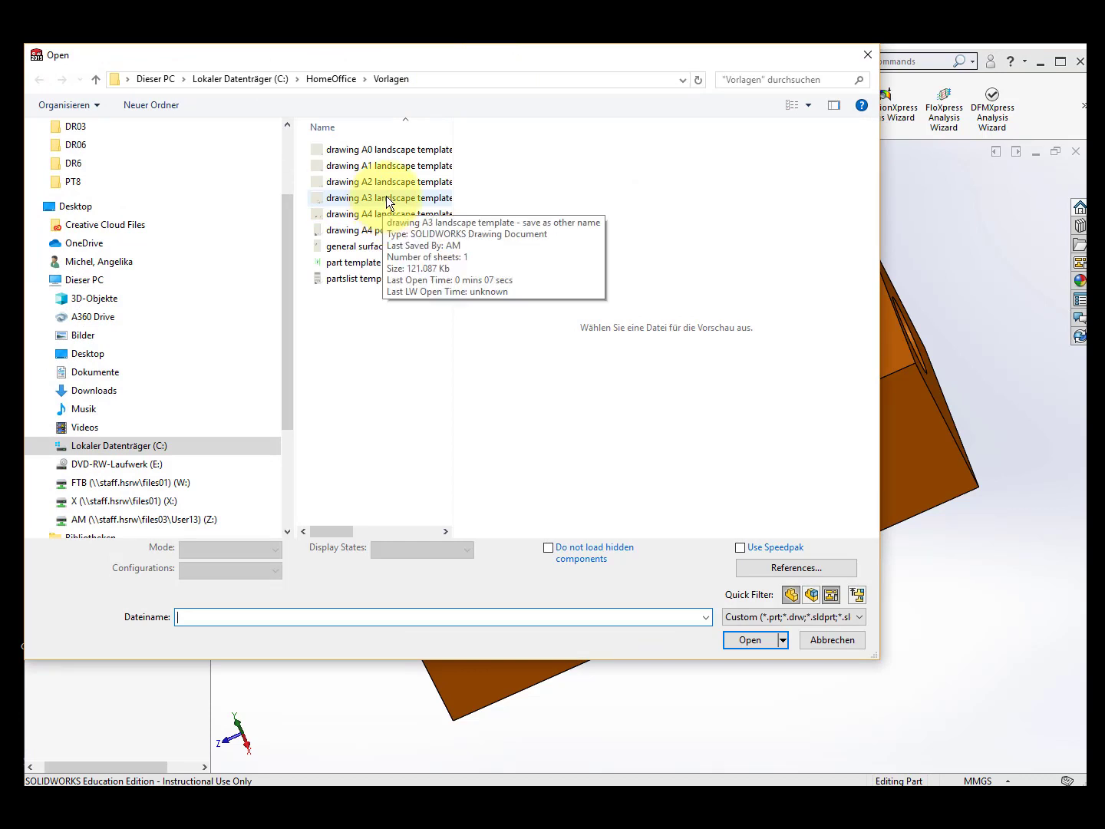
left_click(386, 197)
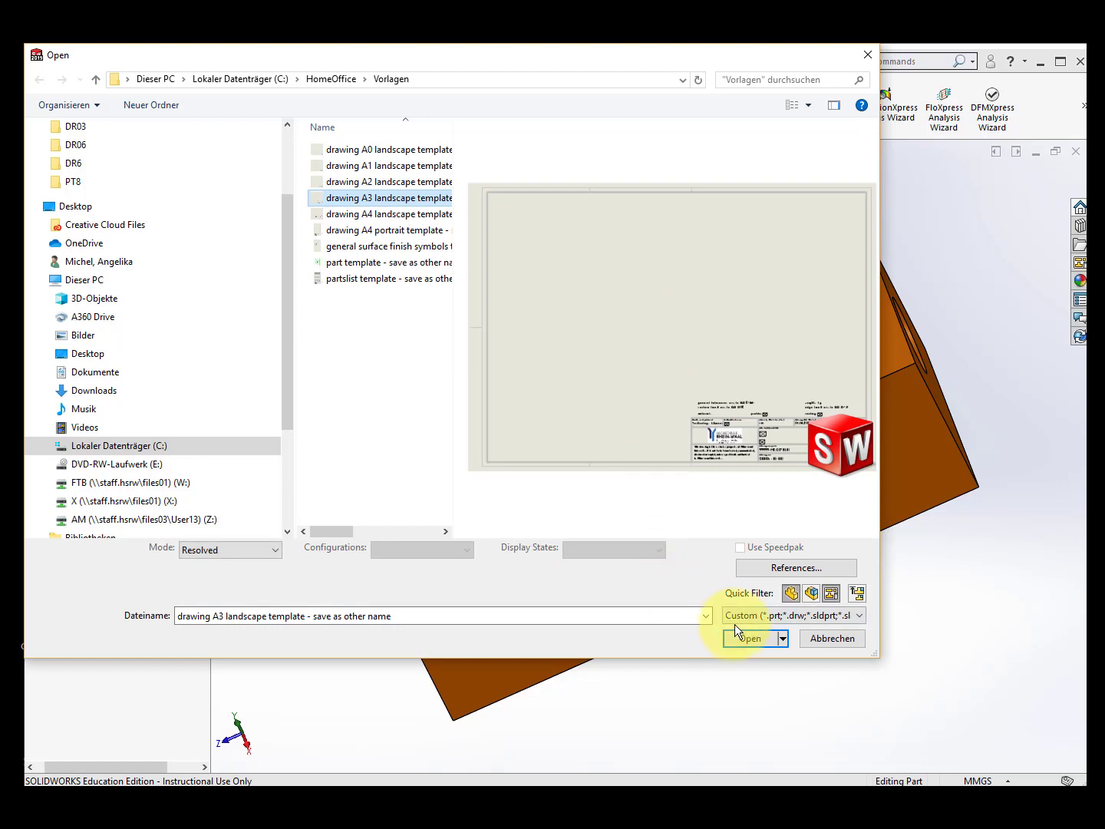
left_click(743, 639)
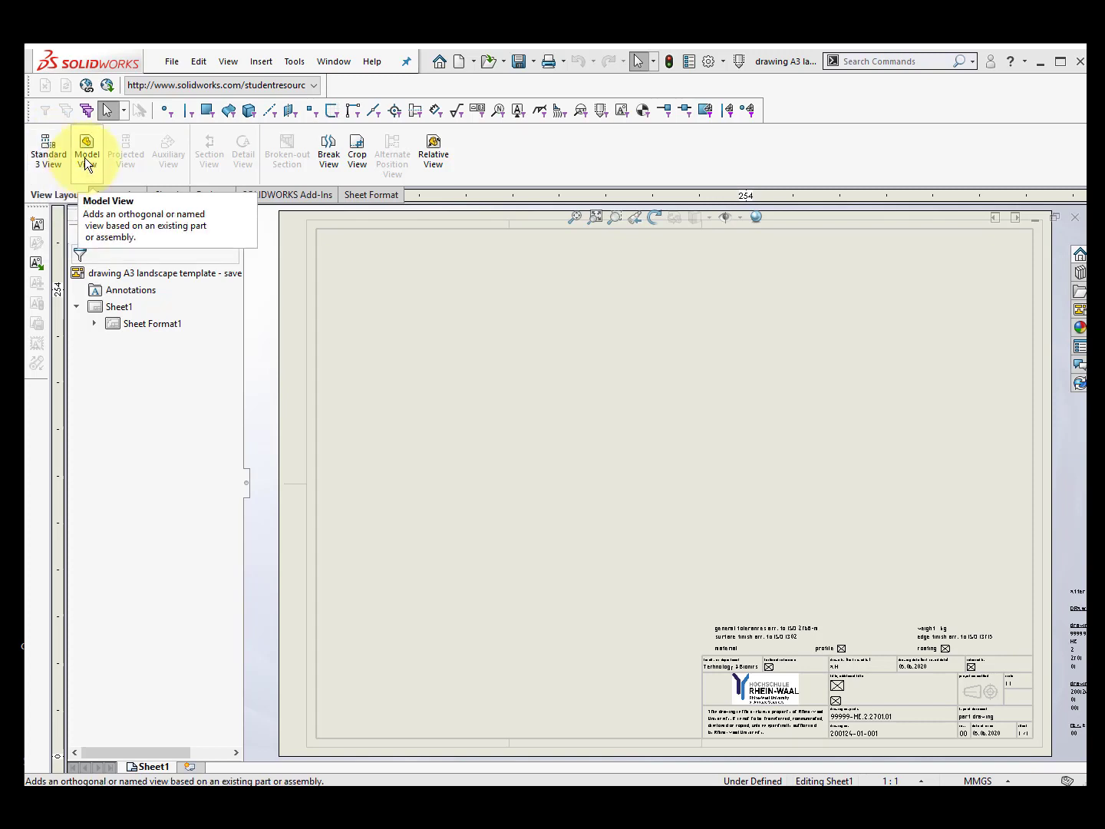
- Start a model view of DR06_bevel slide in the left orientation with hidden lines visible
left_click(85, 157)
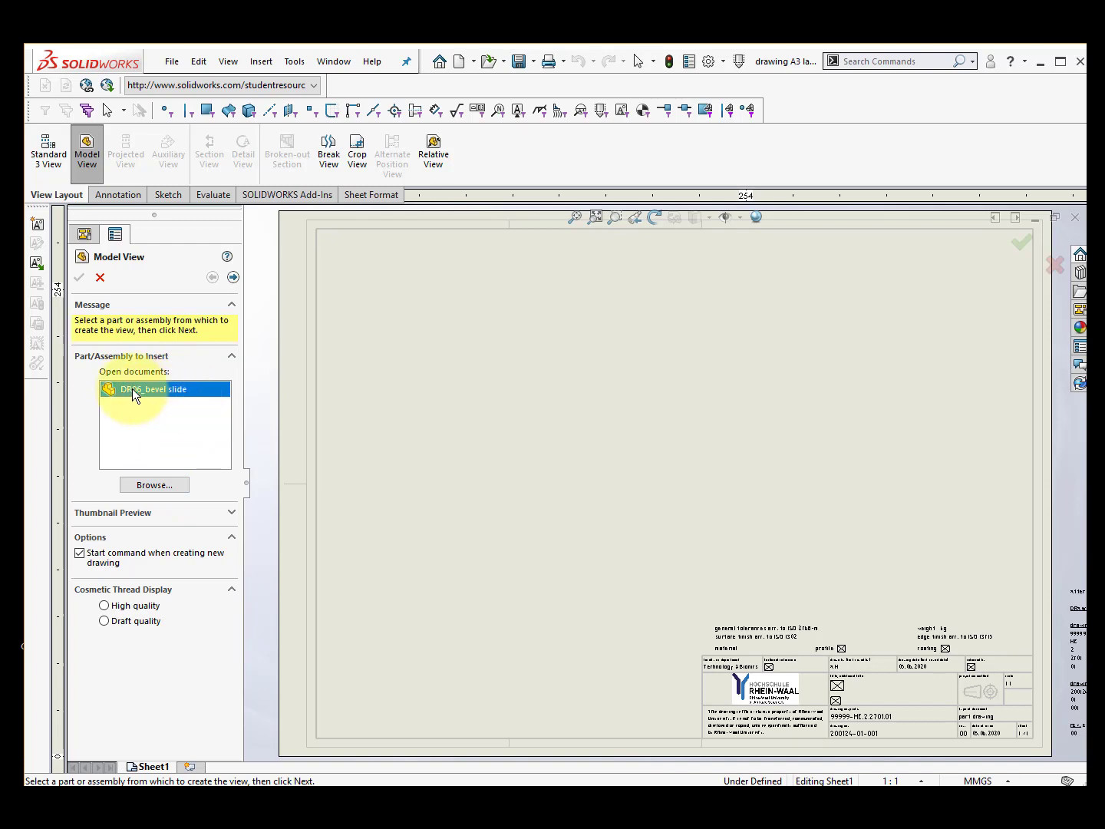
left_click(232, 278)
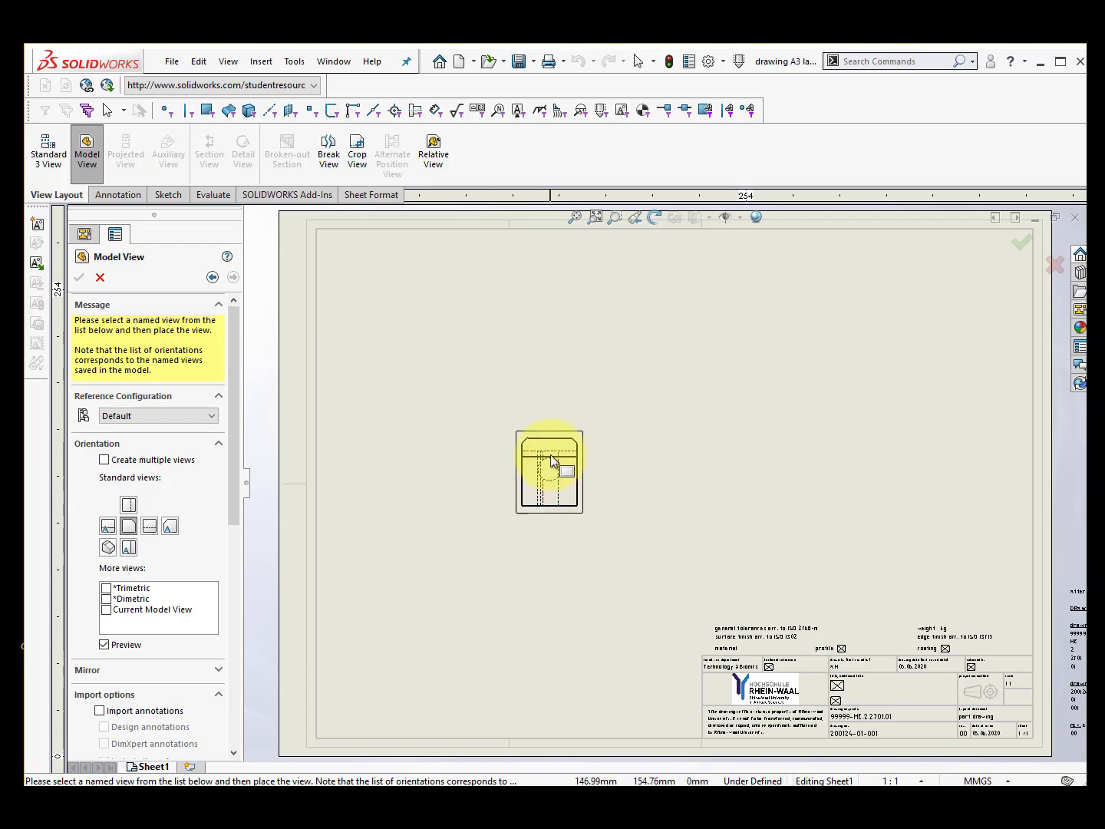
left_click(109, 522)
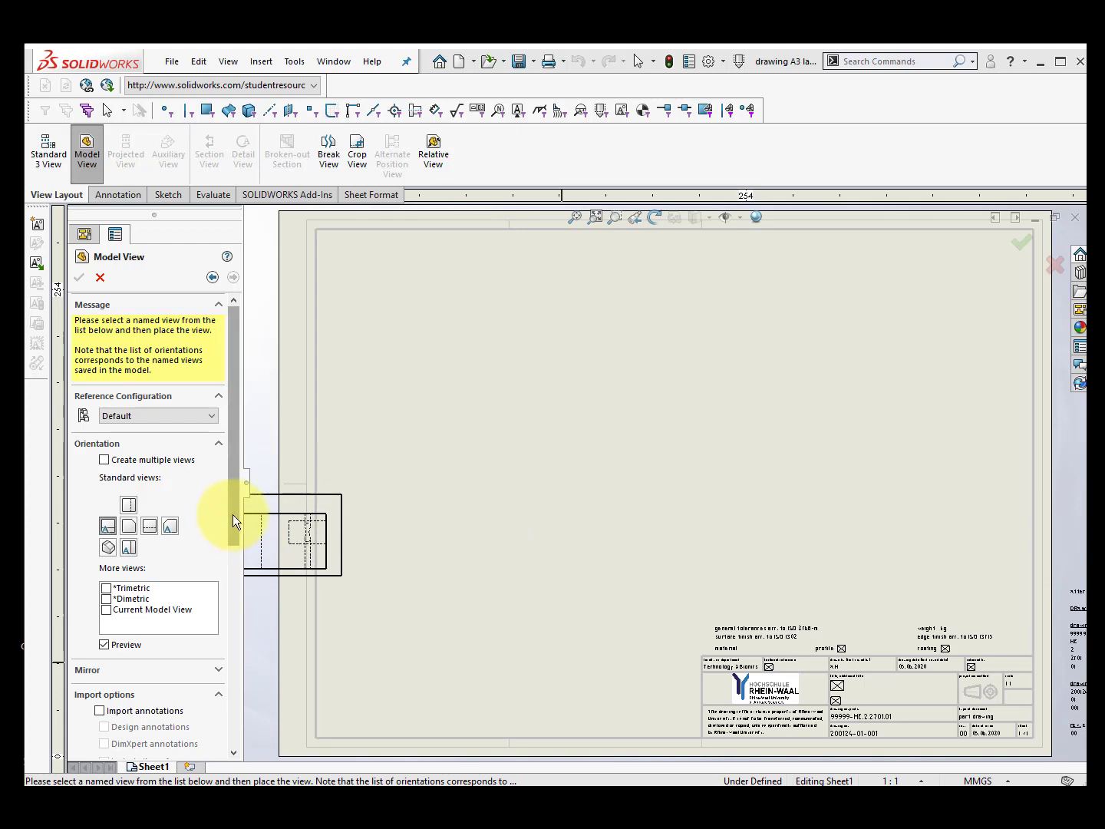
left_click_drag(233, 517, 245, 577)
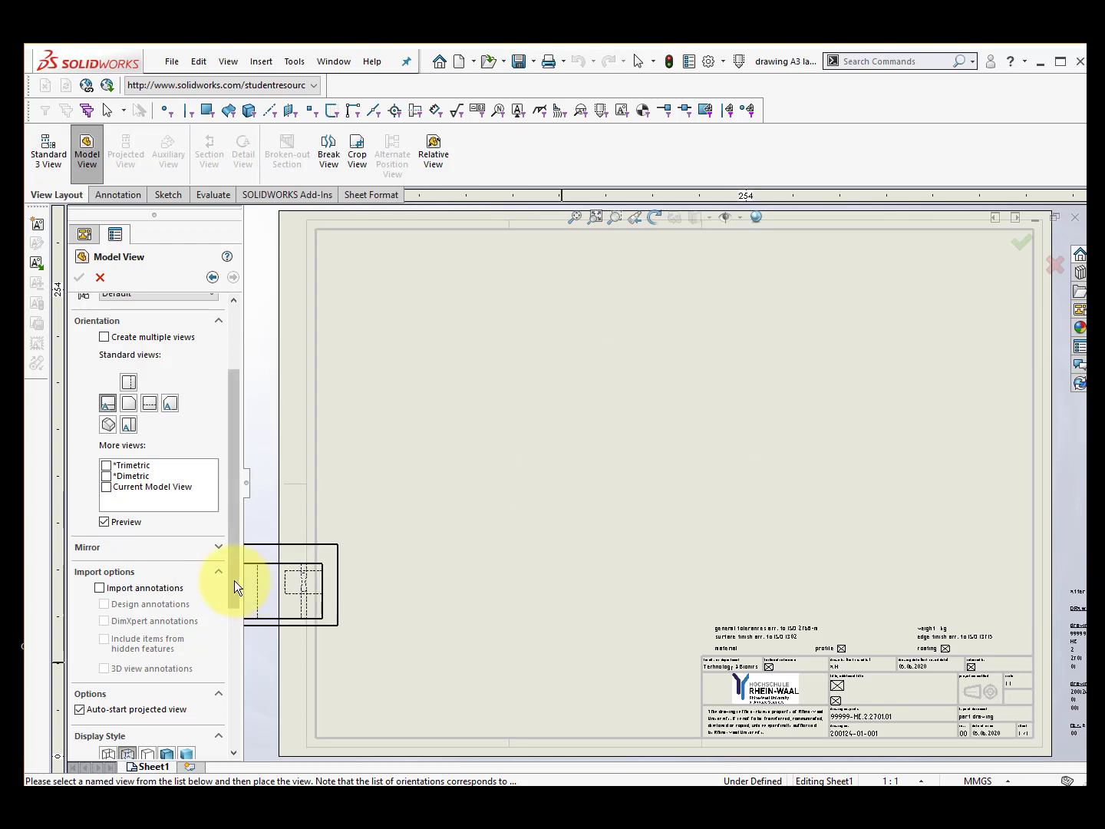
left_click_drag(235, 595, 243, 709)
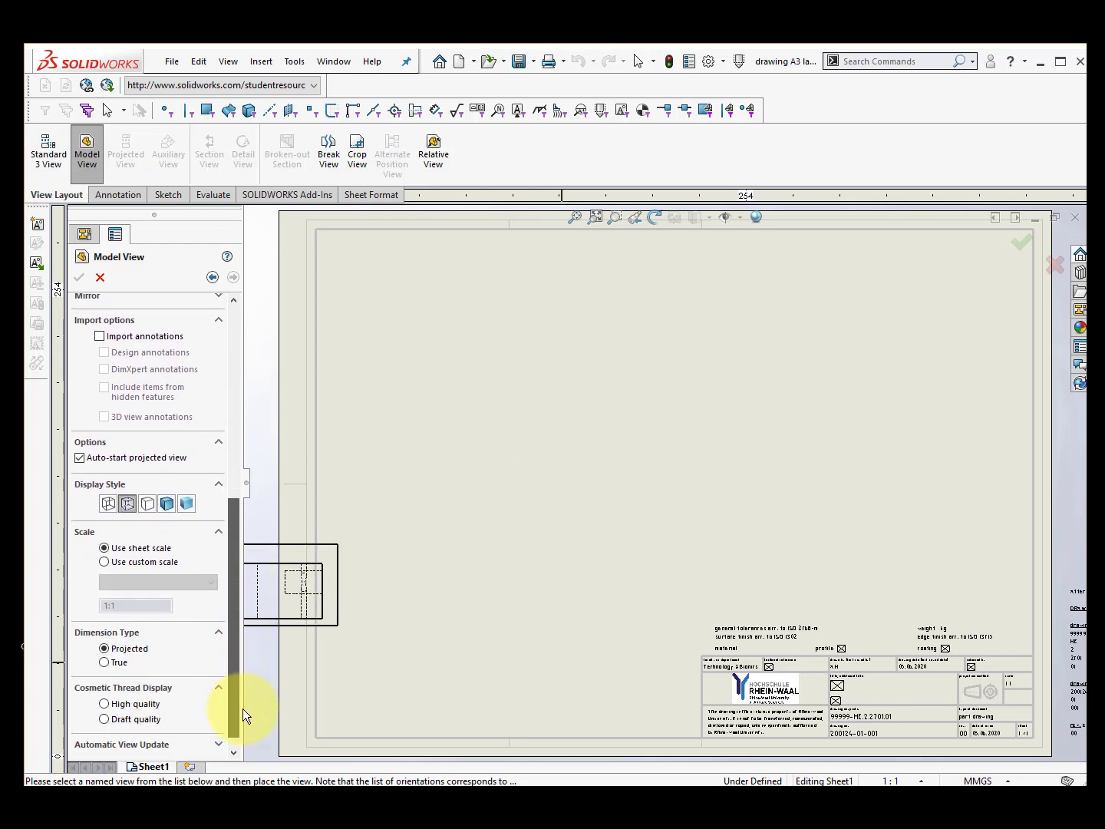
left_click(129, 505)
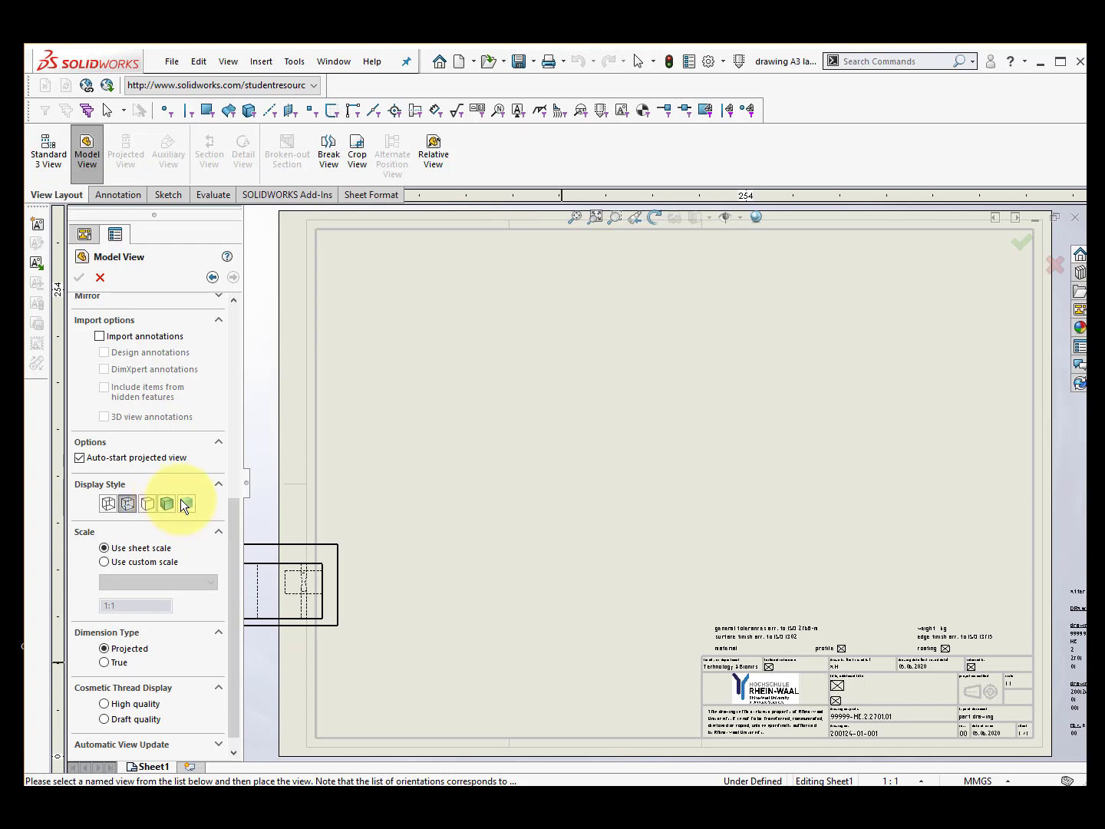
left_click(128, 505)
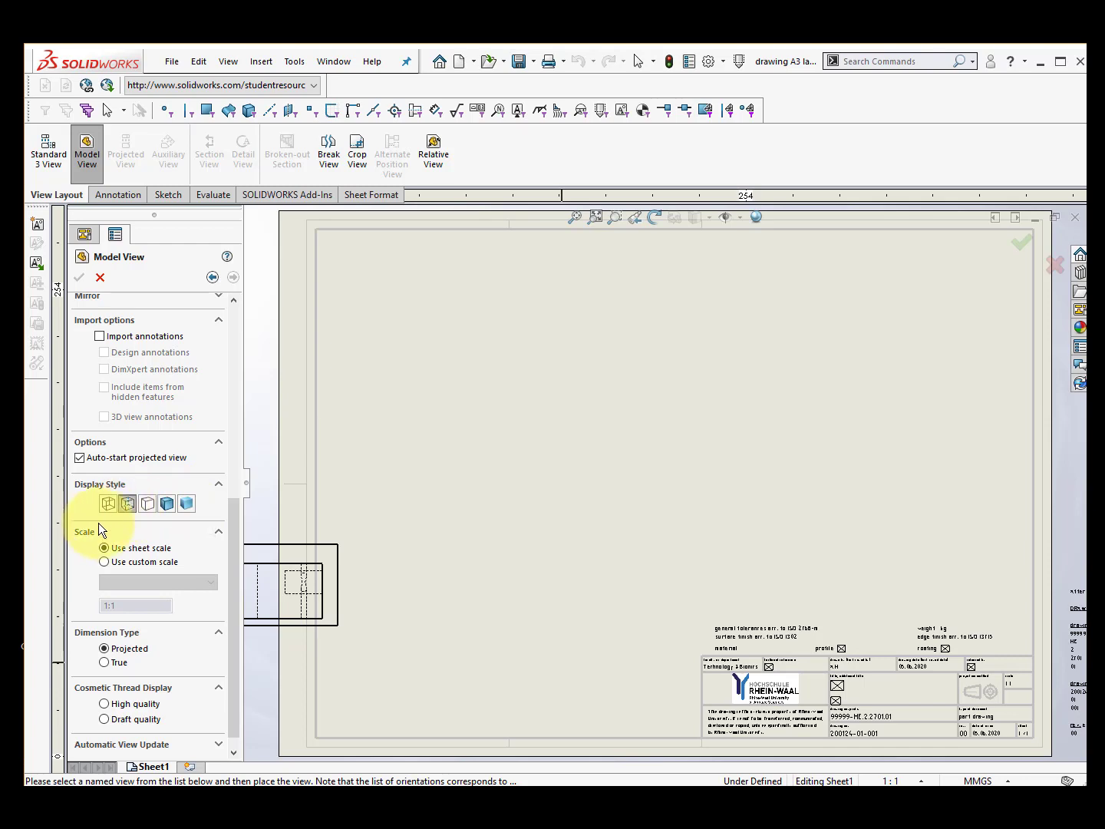
- Set the model view to a custom scale of 1:1 and place it in the upper middle of the sheet
left_click(105, 563)
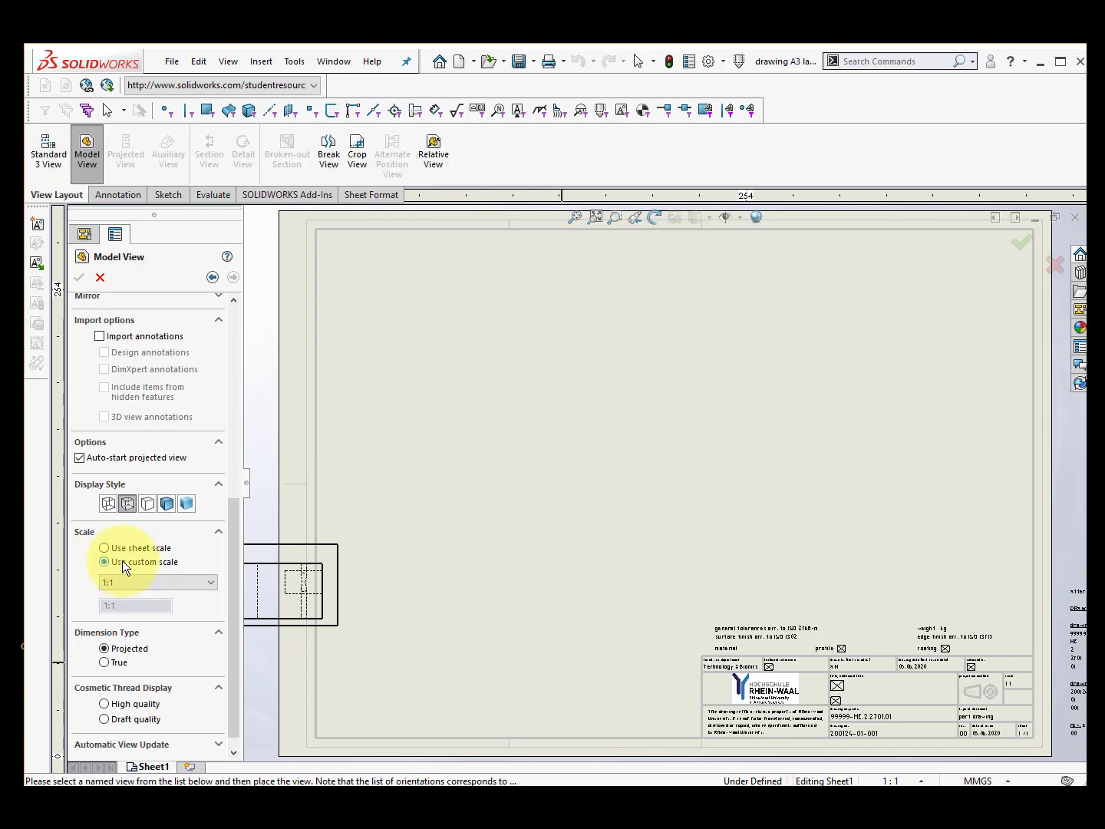
left_click(210, 583)
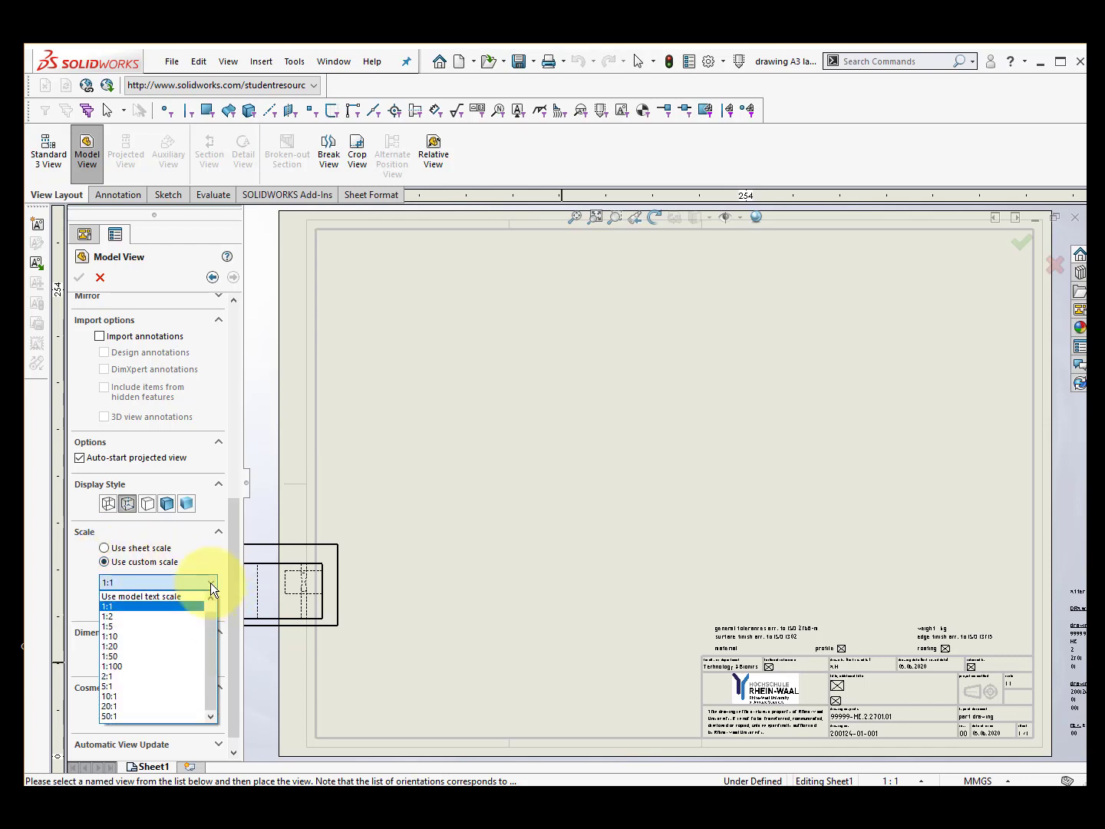
left_click(125, 616)
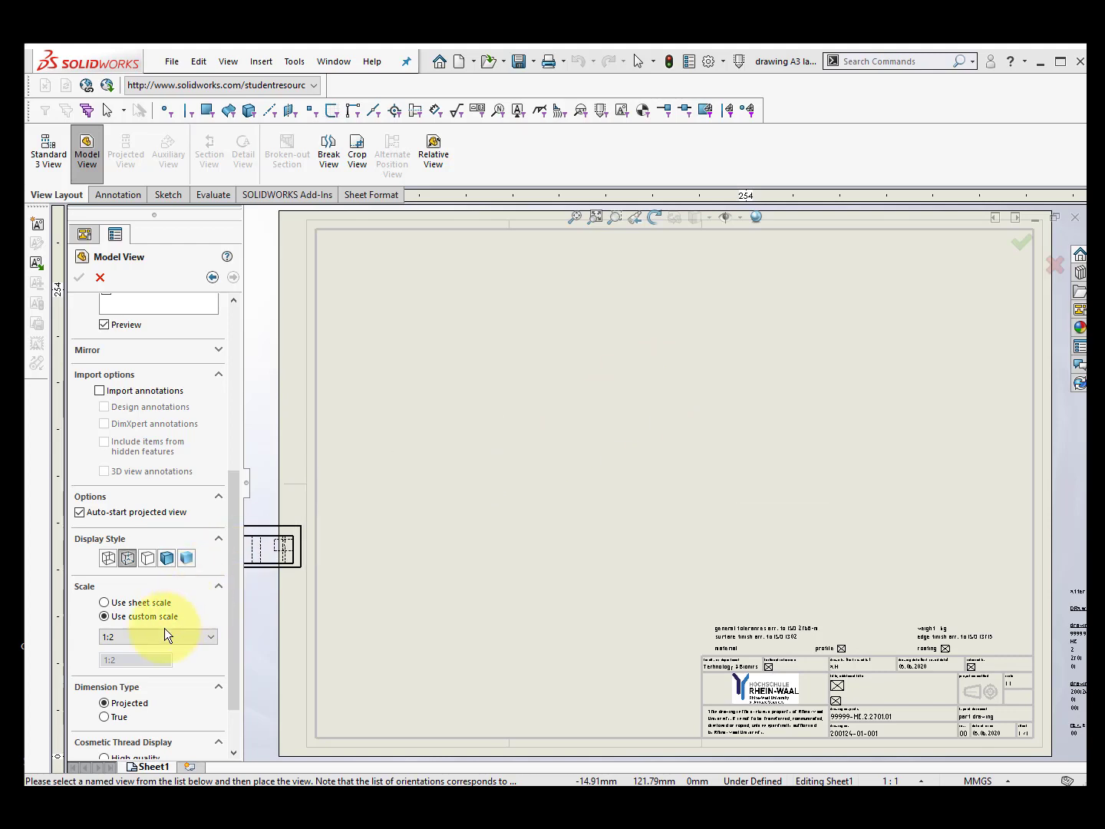
left_click(113, 635)
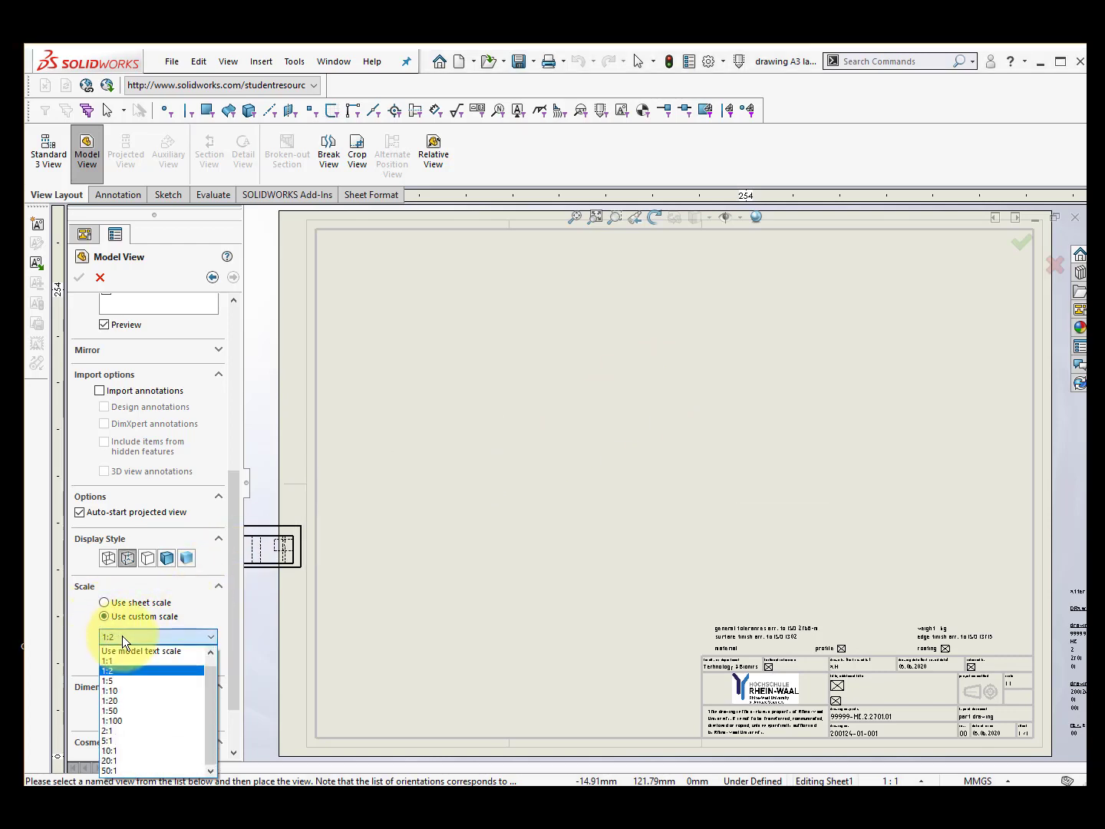
left_click(119, 660)
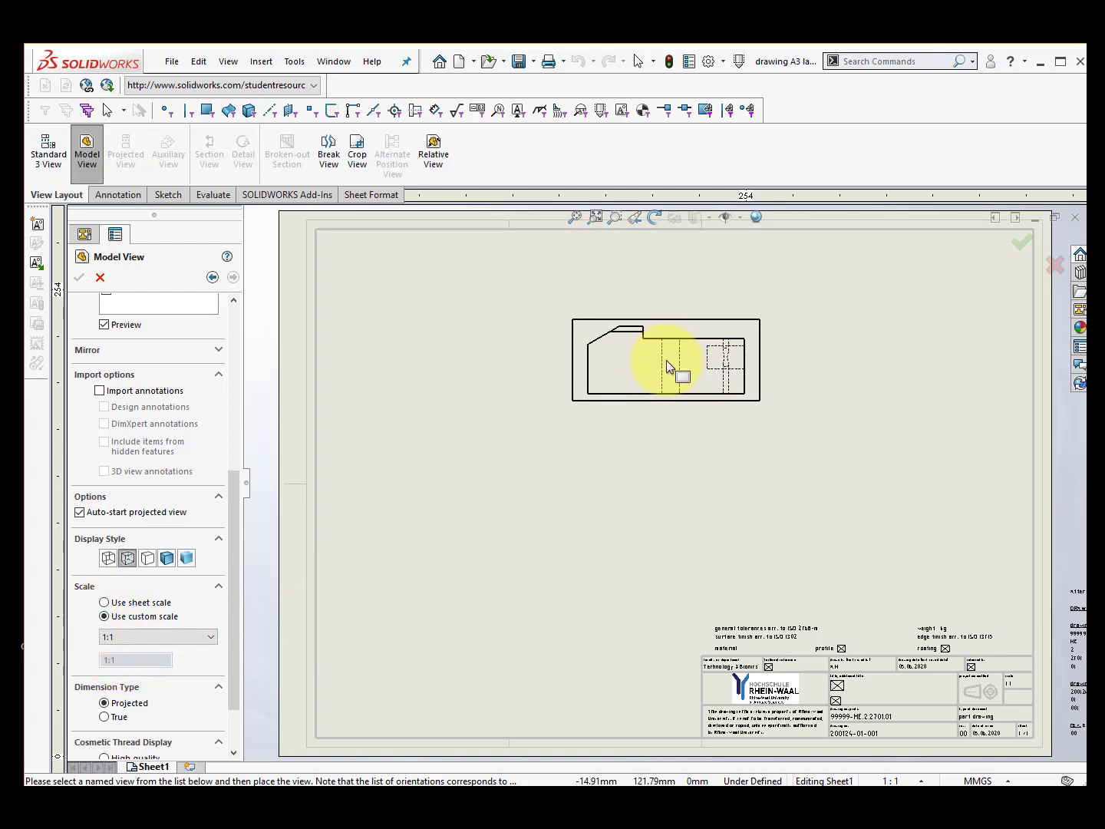
left_click(667, 366)
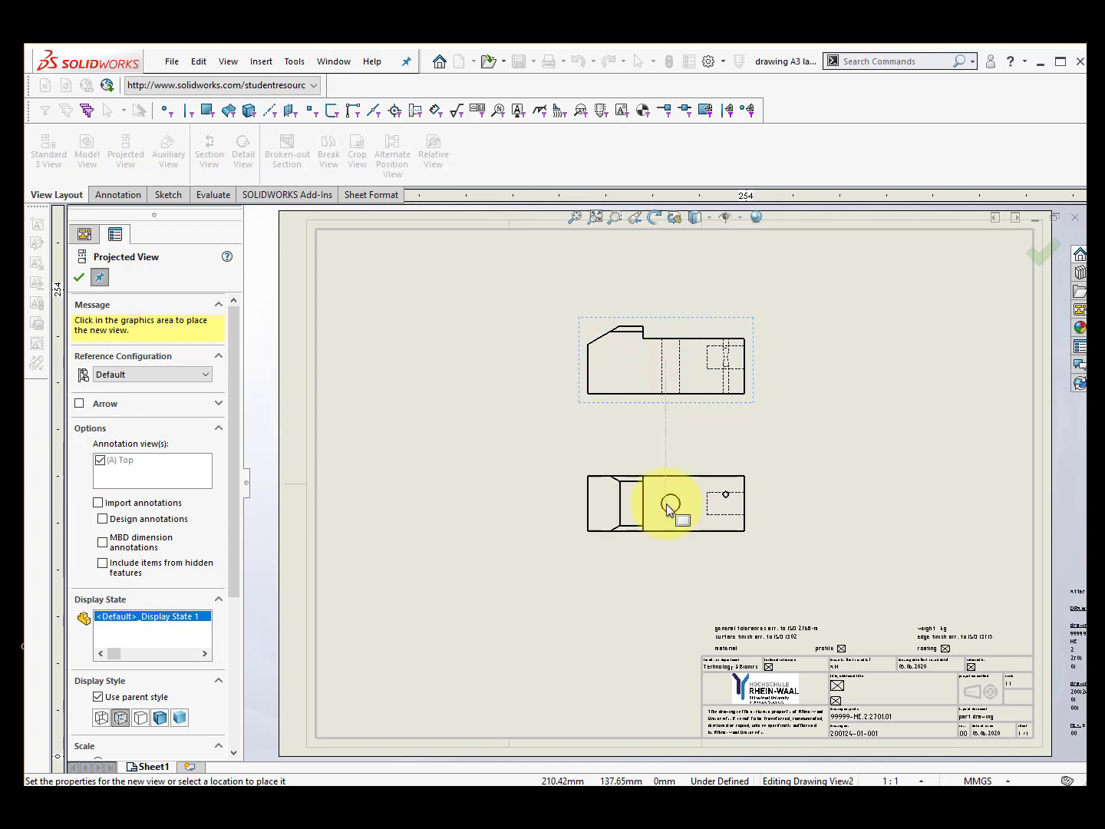
- Project a top view below the main view and an isometric view above it, overlapping the sheet's upper edge
left_click(669, 601)
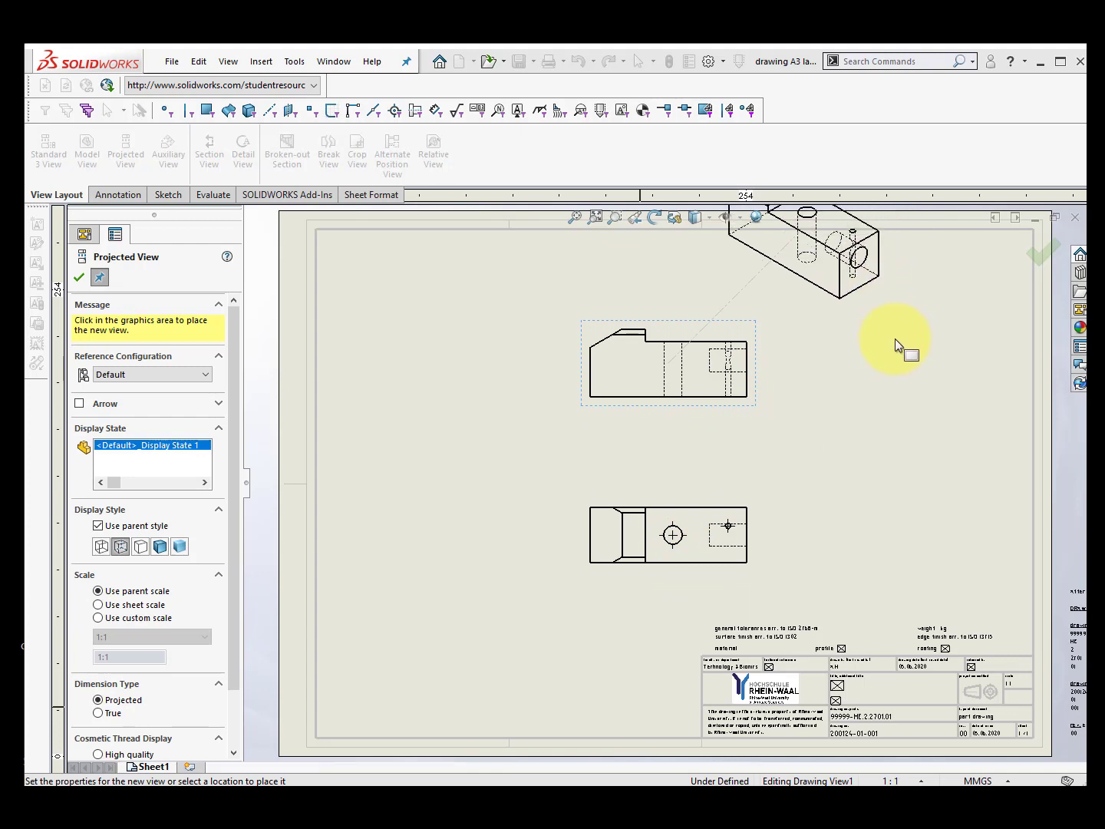
scroll(895, 340, "up", 3)
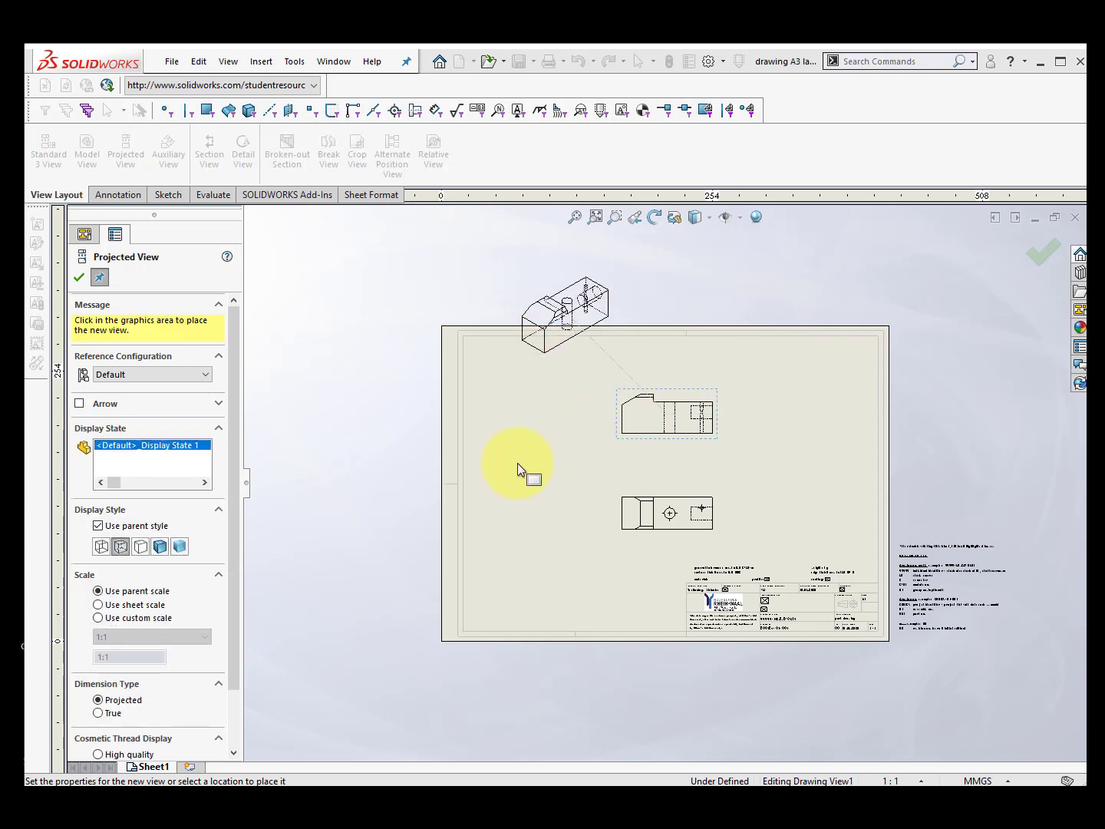
left_click(486, 525)
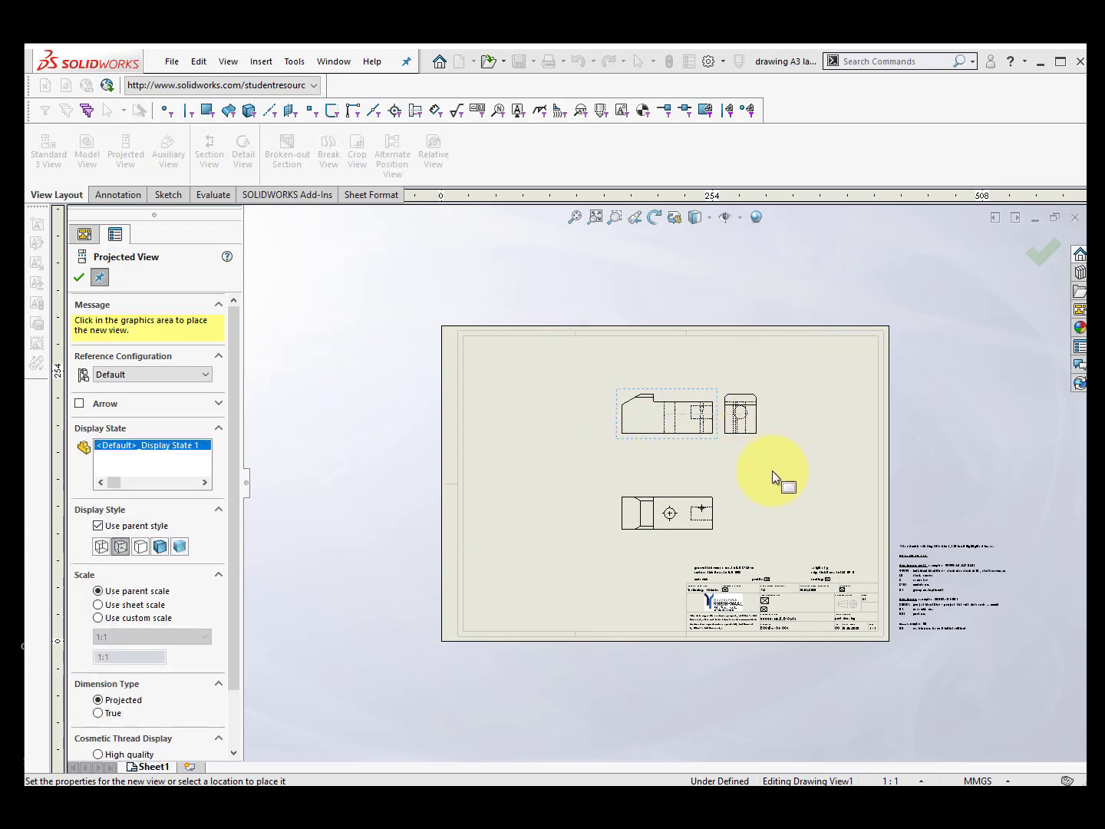
left_click(742, 417)
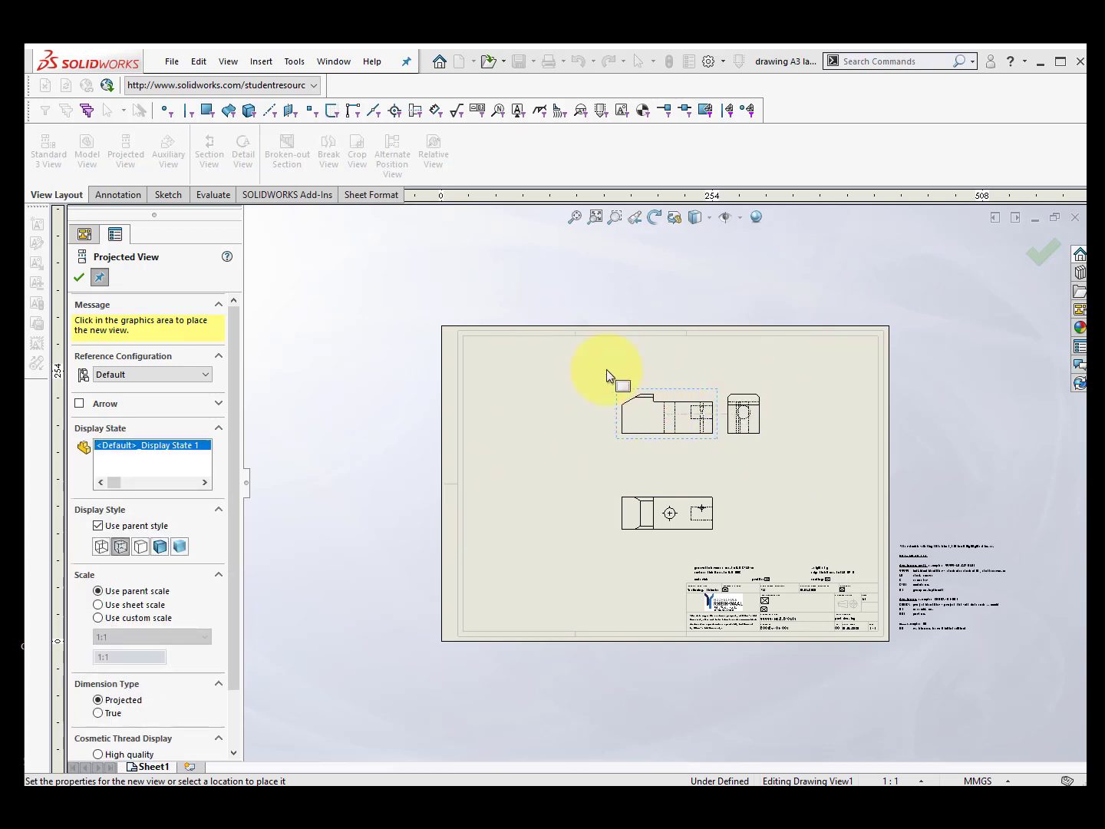
left_click(543, 338)
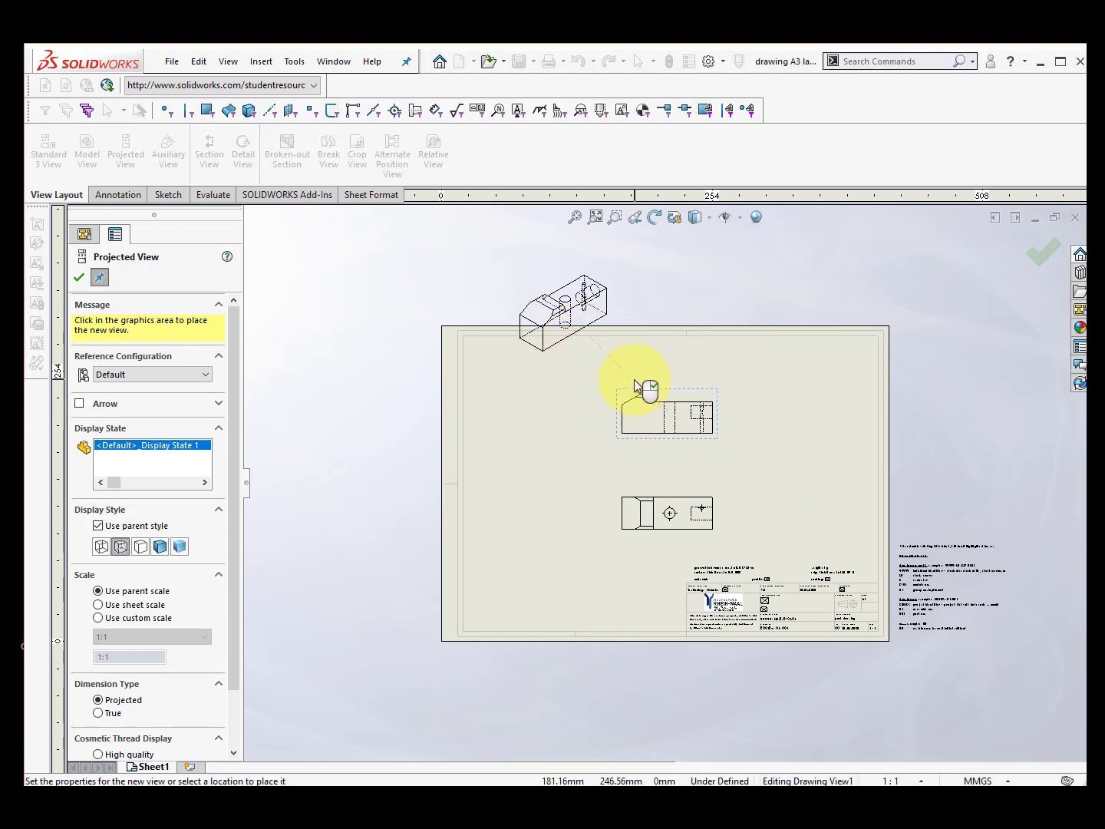
left_click(80, 278)
- Move the isometric view to the free area beside the top view, above the title block
scroll(345, 326, "down", 2)
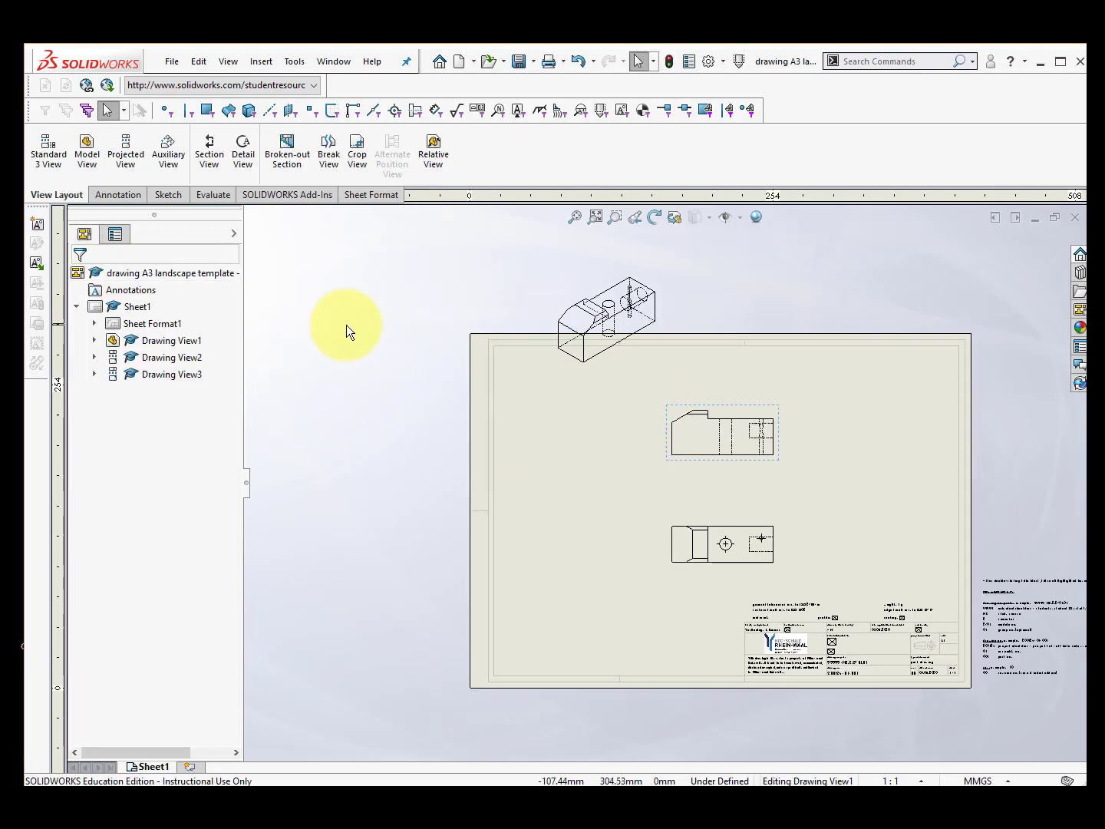
scroll(646, 420, "up", 2)
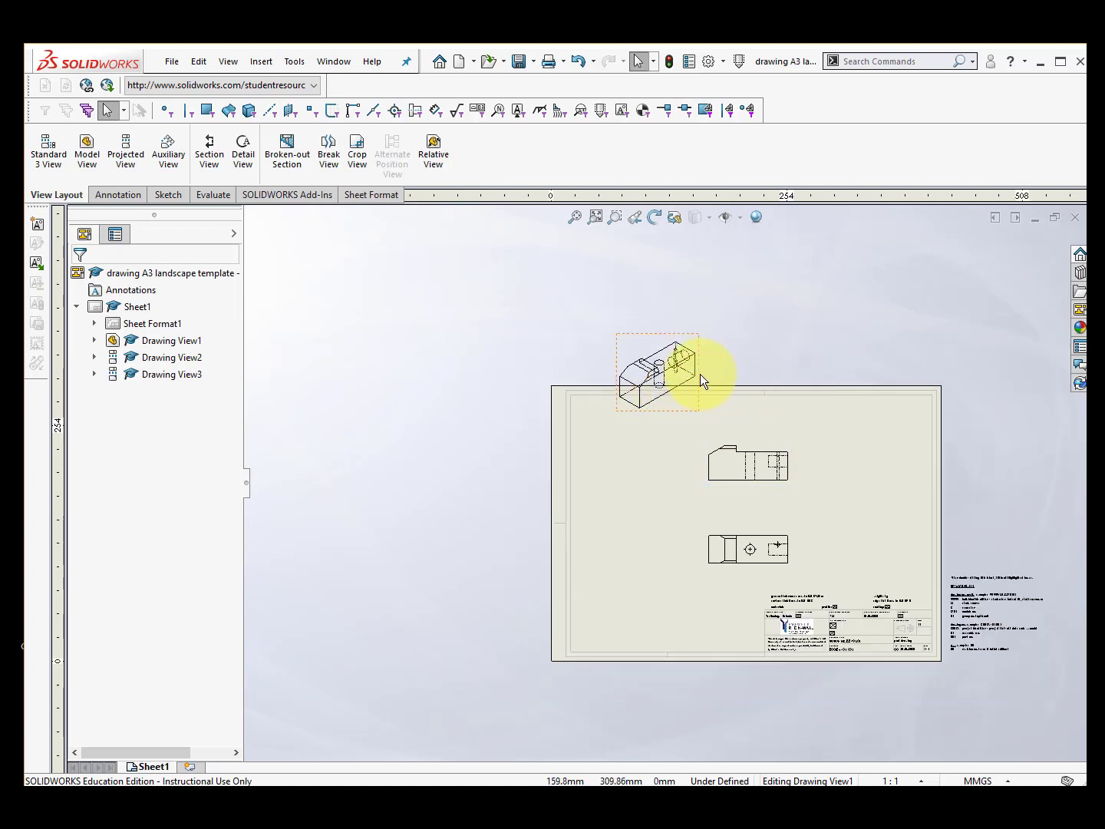
mouse_move(684, 345)
left_mouse_down()
mouse_move(760, 354)
mouse_move(890, 403)
mouse_move(888, 499)
left_mouse_up()
scroll(845, 553, "down", 3)
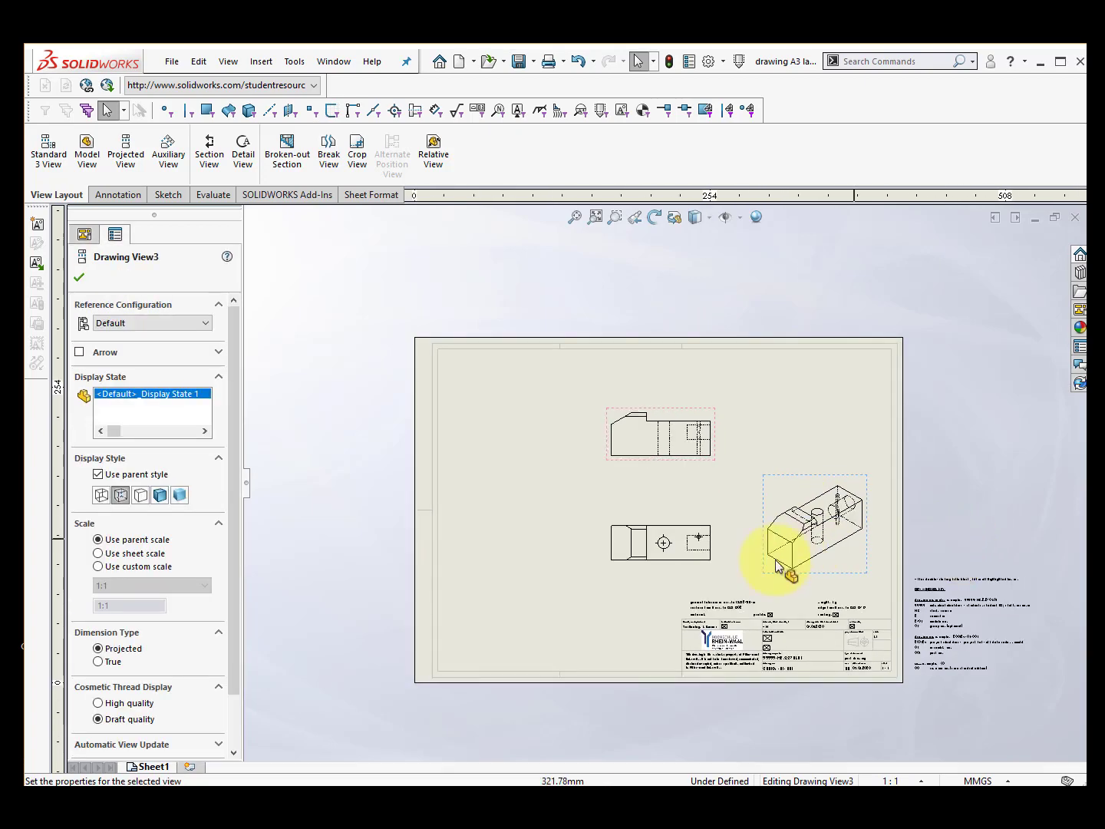
- Change the isometric view's display style to Hidden Lines Removed, after trying Shaded With Edges
scroll(783, 564, "down", 2)
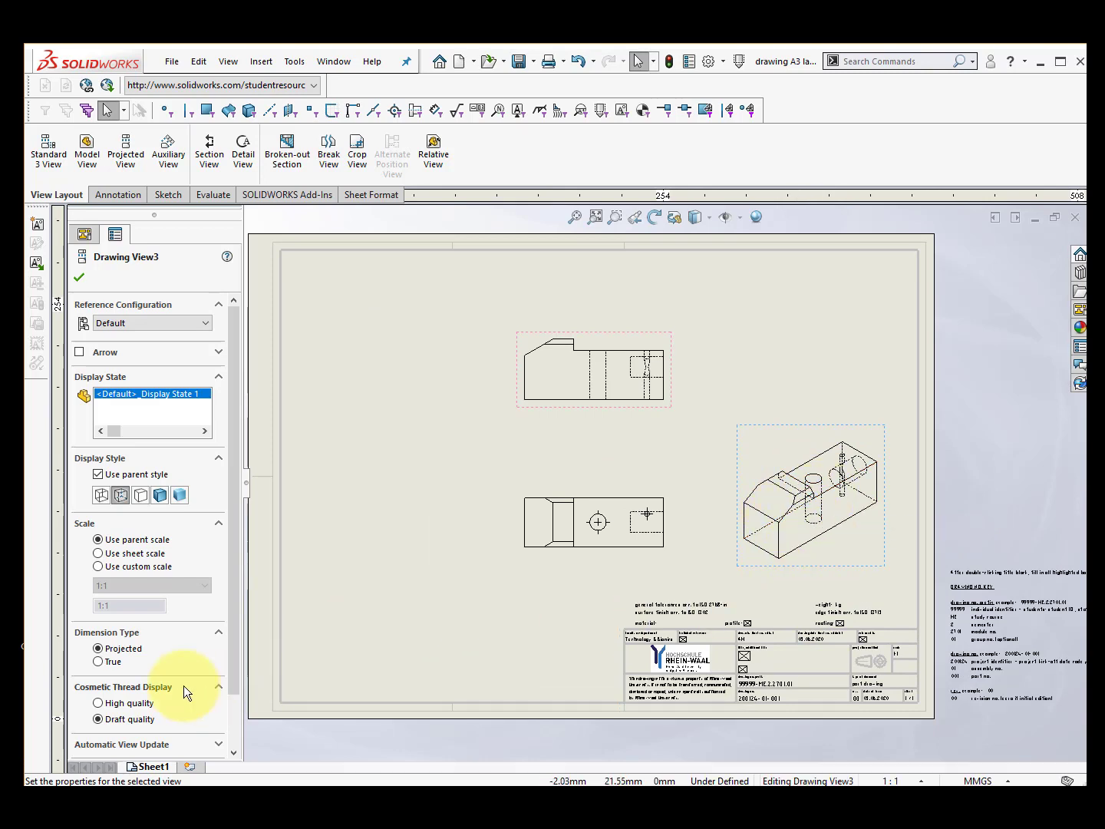
left_click(139, 495)
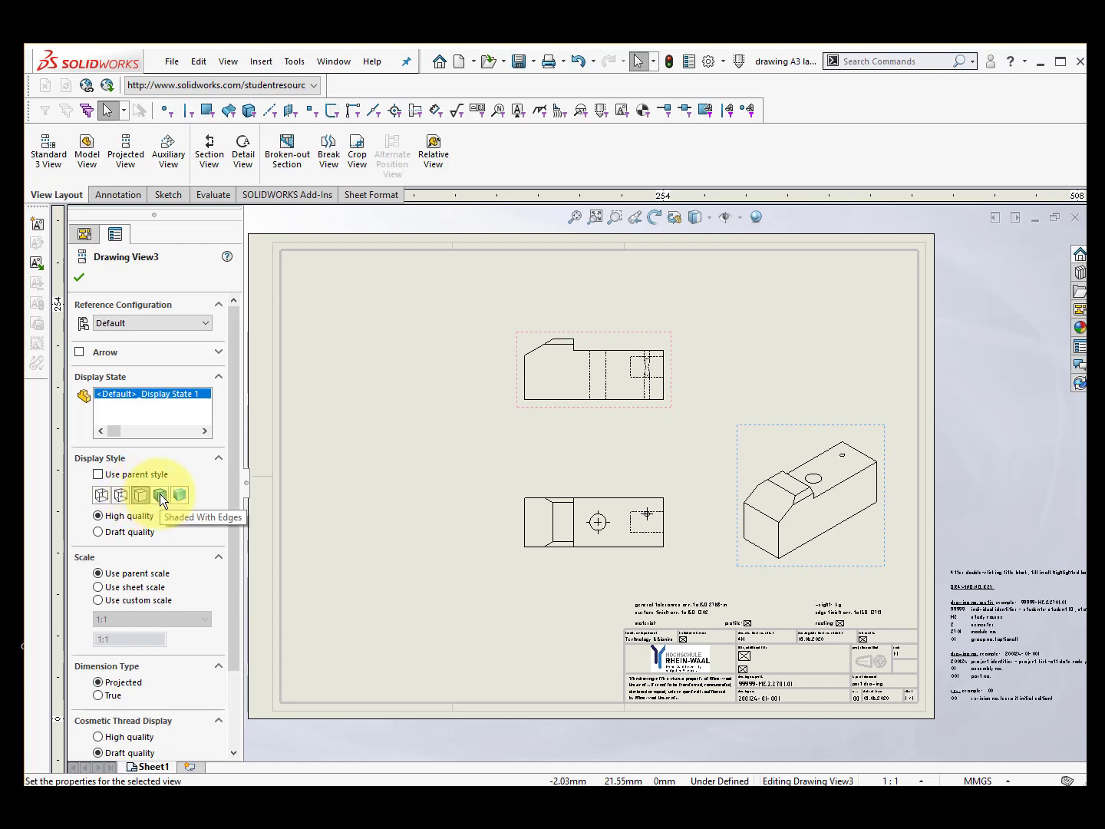
left_click(161, 493)
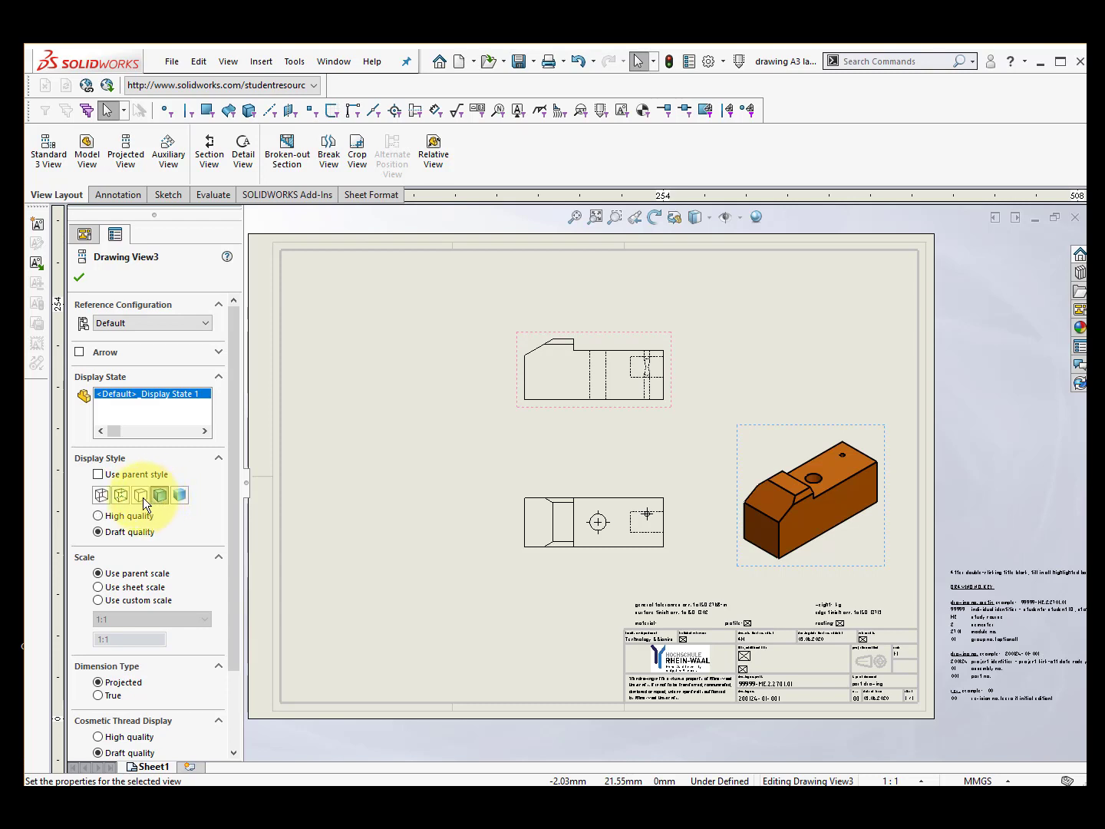
left_click(142, 495)
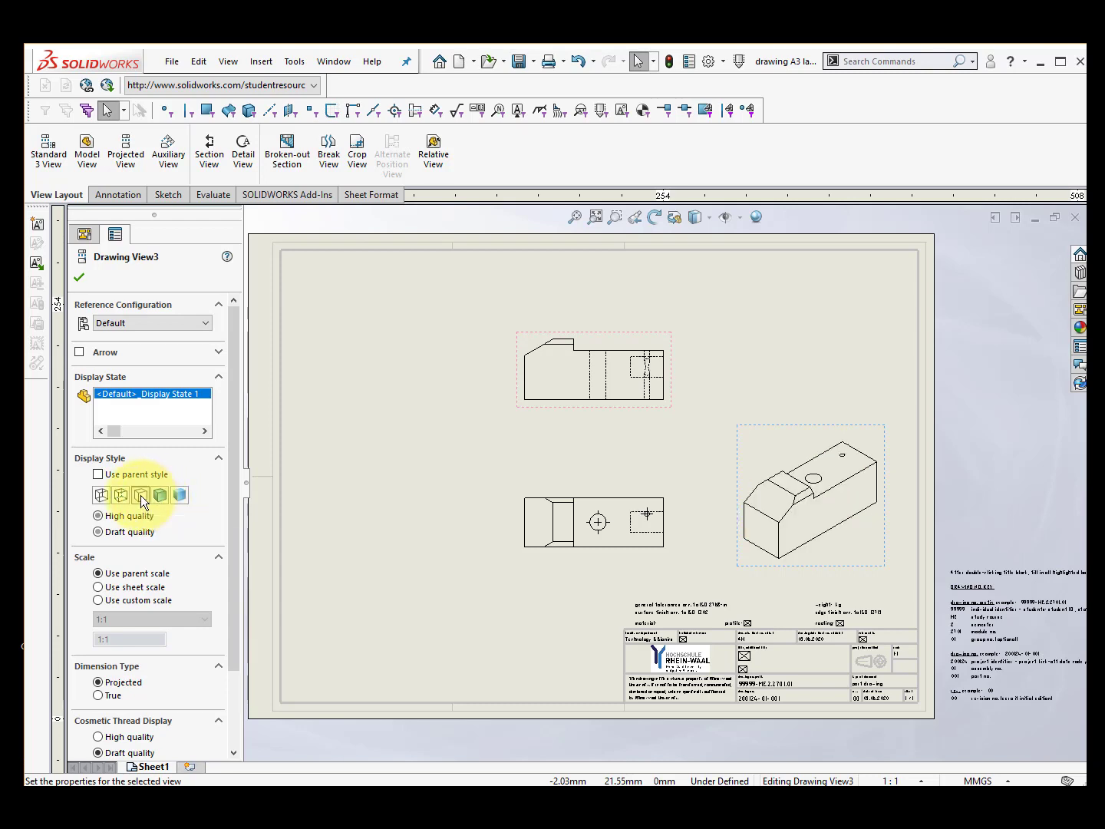
left_click(79, 279)
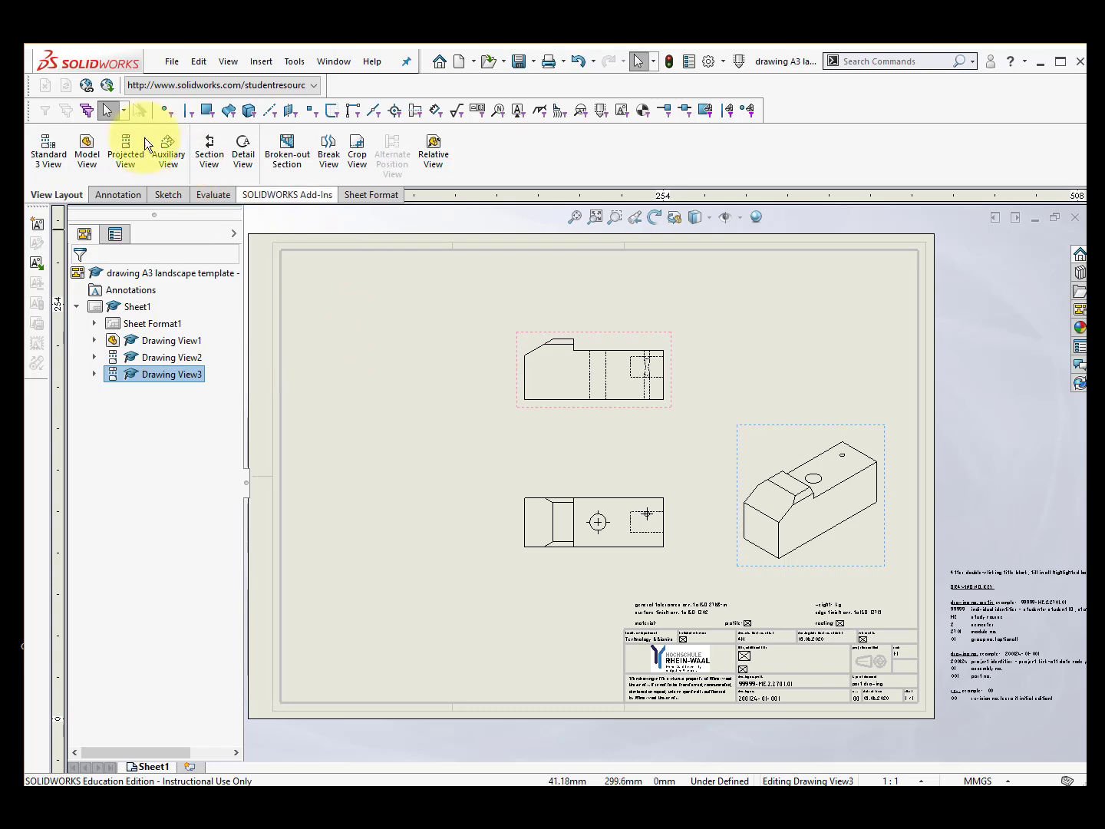
- Save the drawing under the file name DR06 in the DR06 folder
left_click(174, 65)
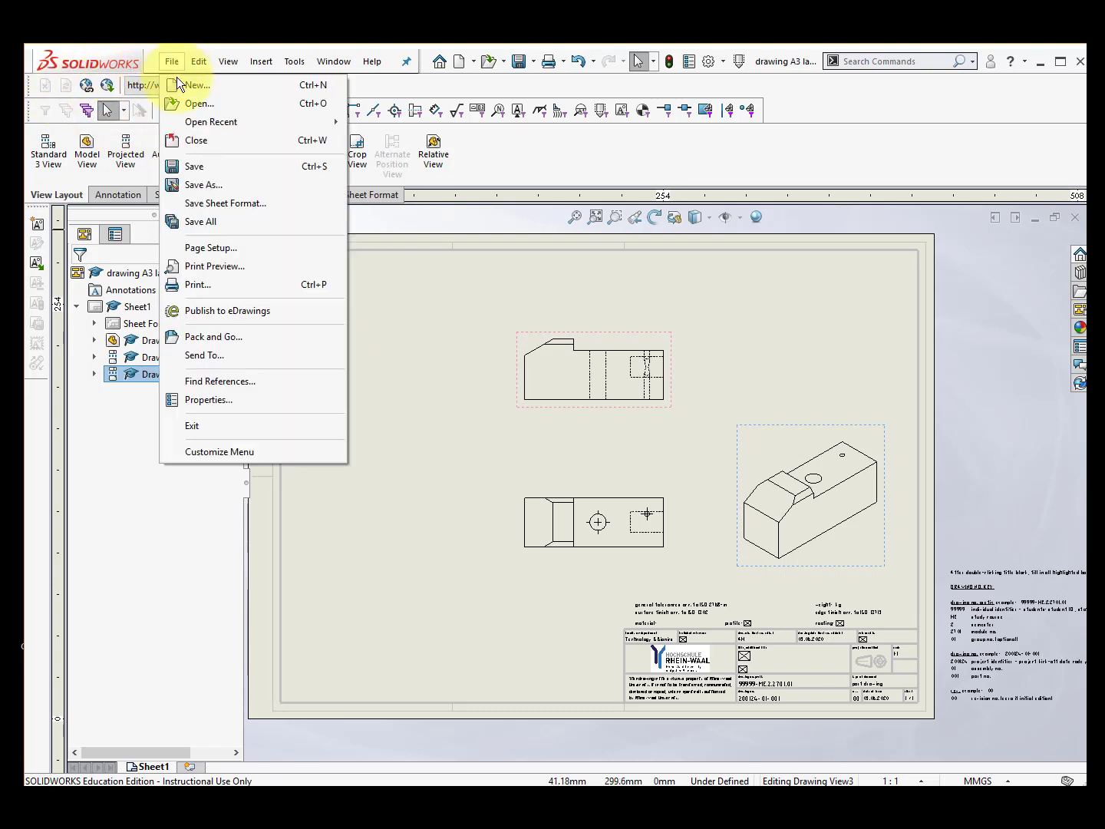
left_click(195, 184)
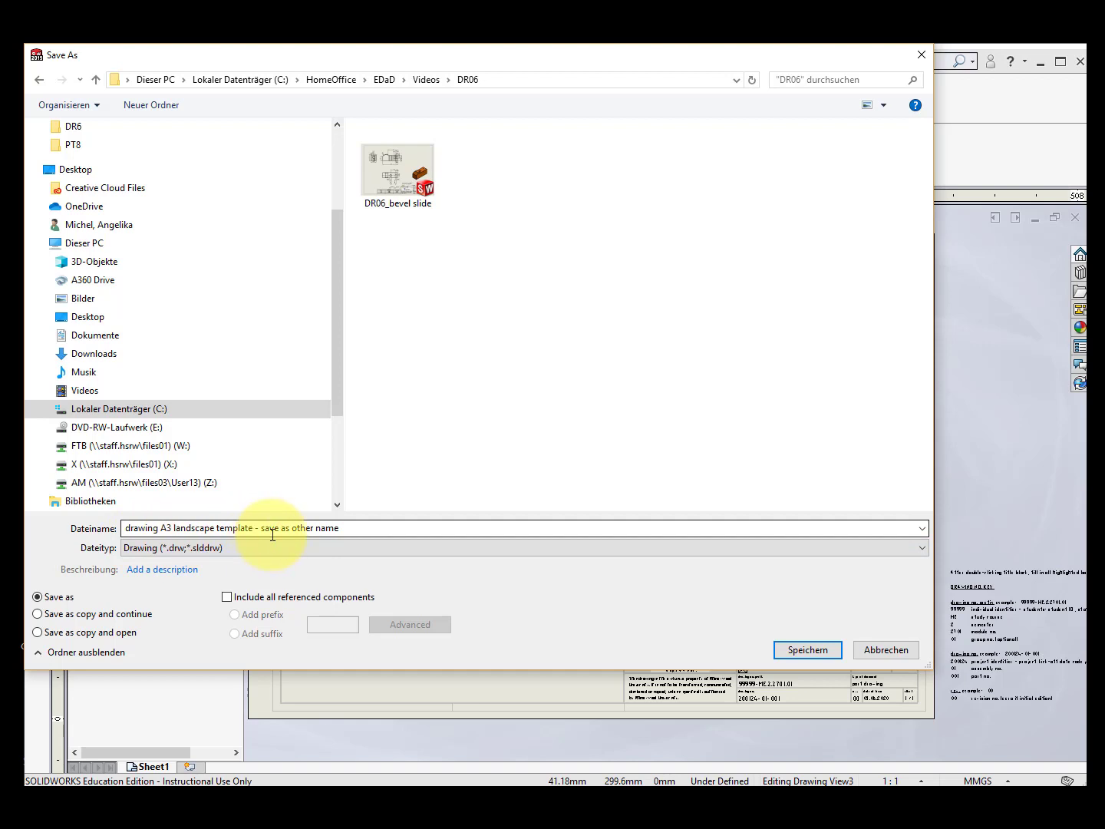
triple_click(349, 528)
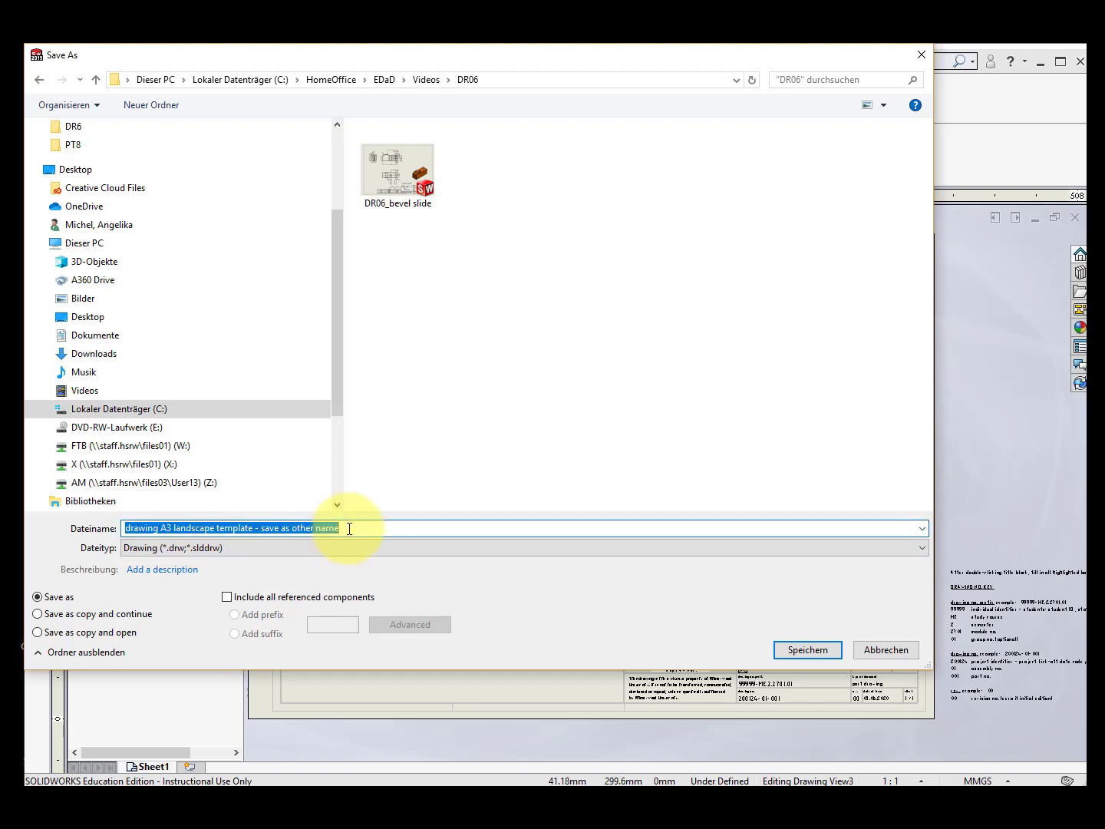
type("DR06")
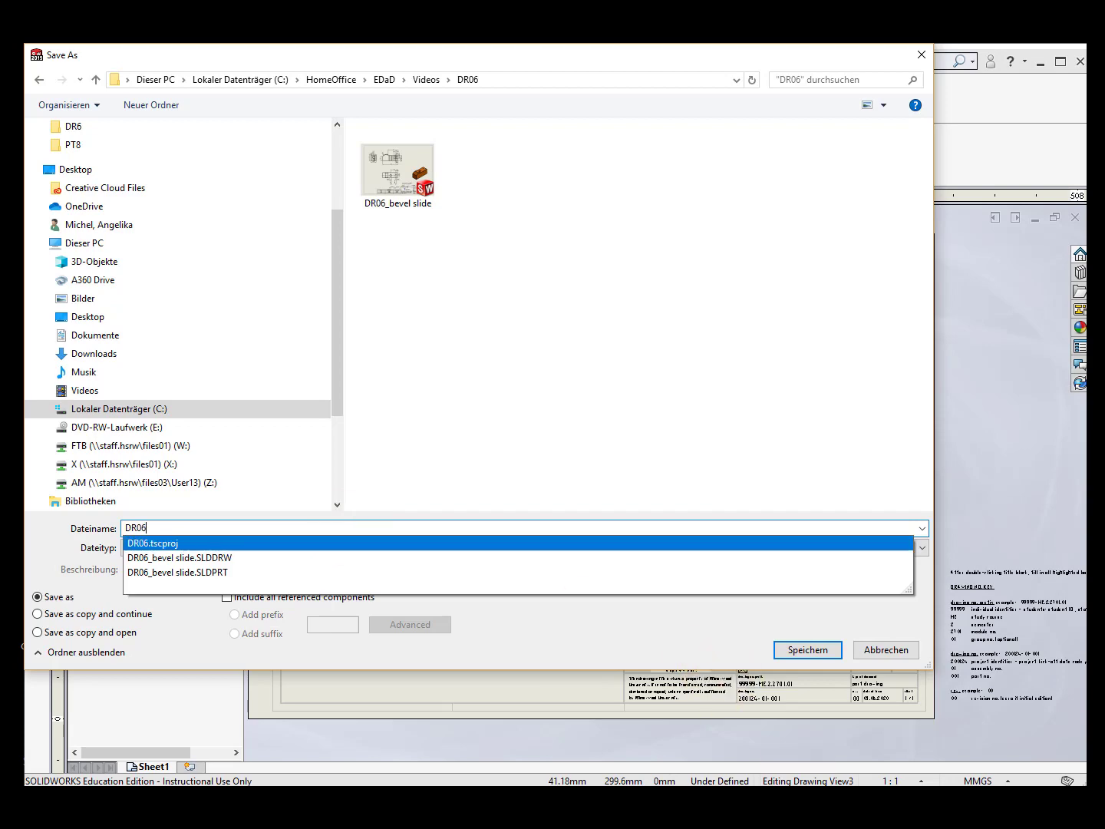
left_click(803, 648)
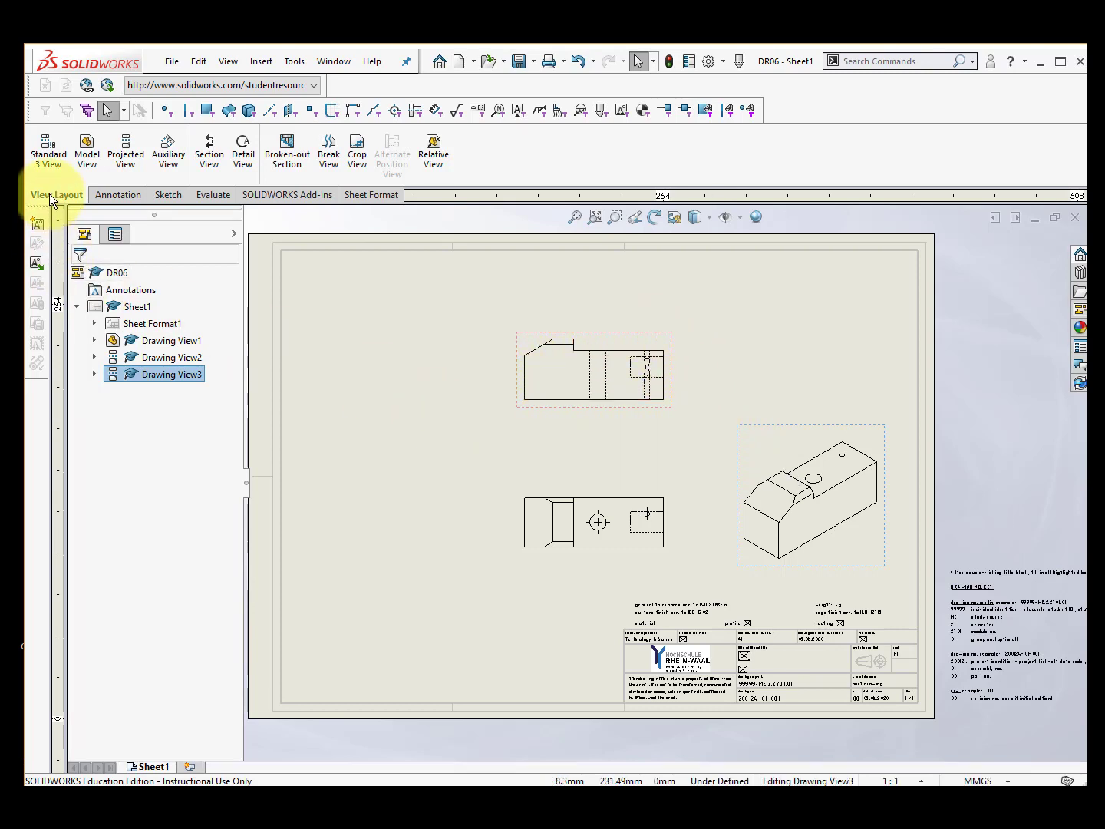
- Start a broken-out section on the front view, outlining the through hole and the blind bore with a closed spline
left_click(288, 146)
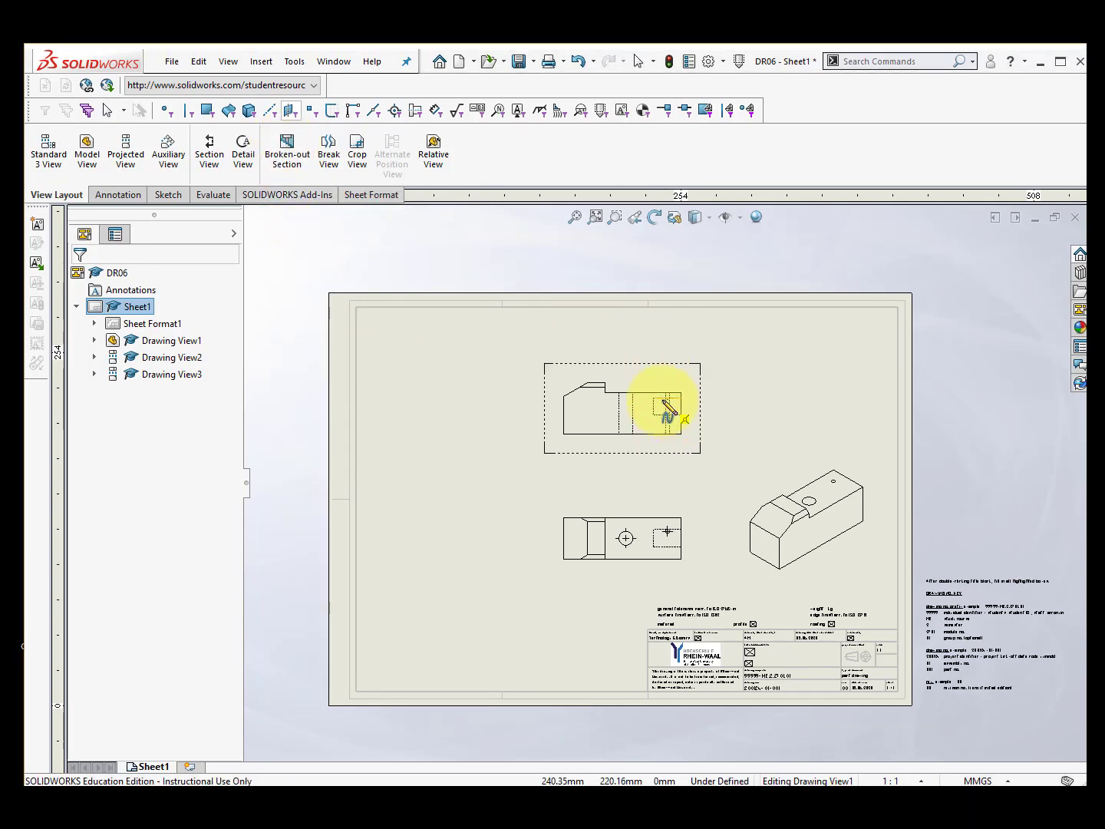
scroll(664, 404, "down", 5)
left_click(579, 395)
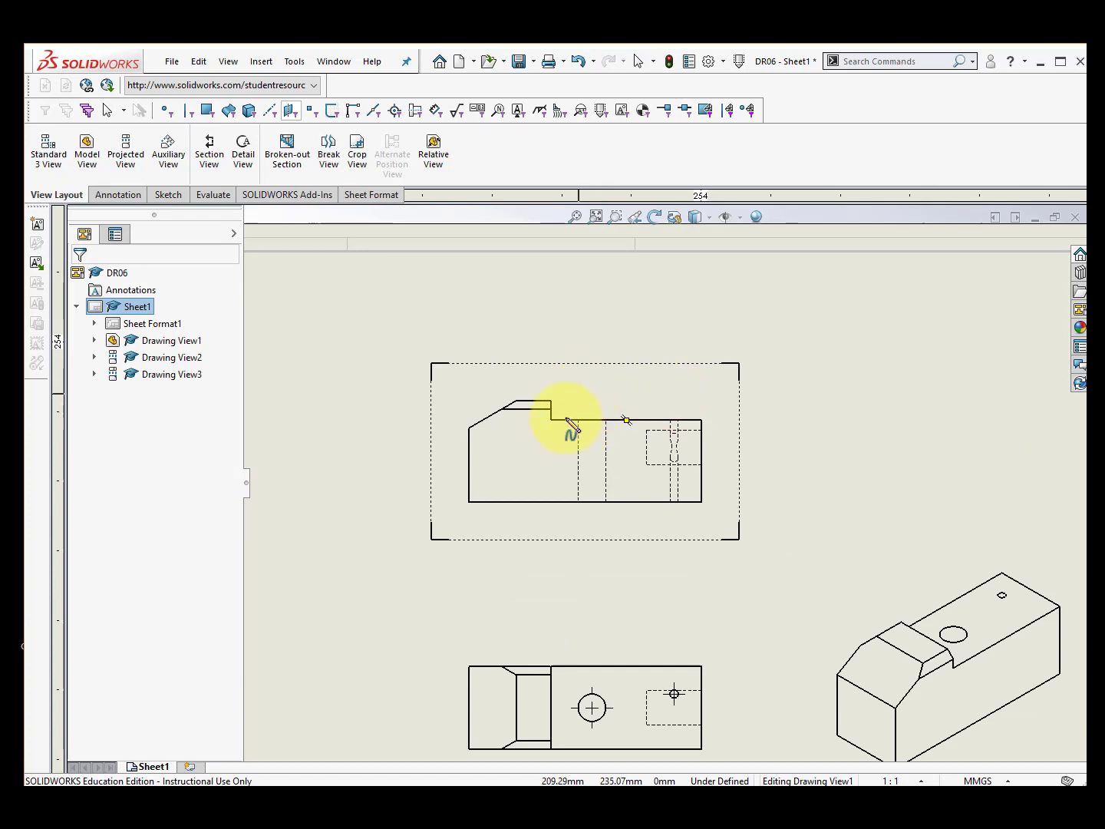
left_click(557, 520)
left_click(645, 563)
left_click(731, 495)
left_click(717, 392)
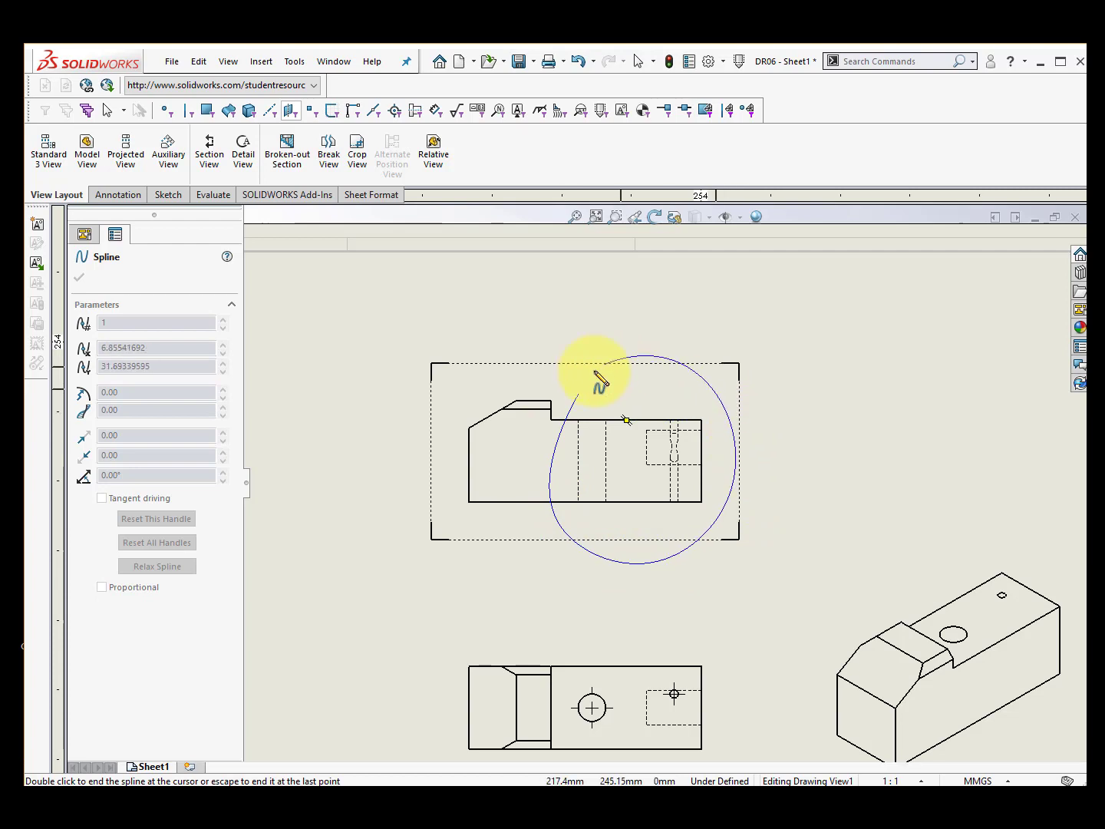
left_click(580, 395)
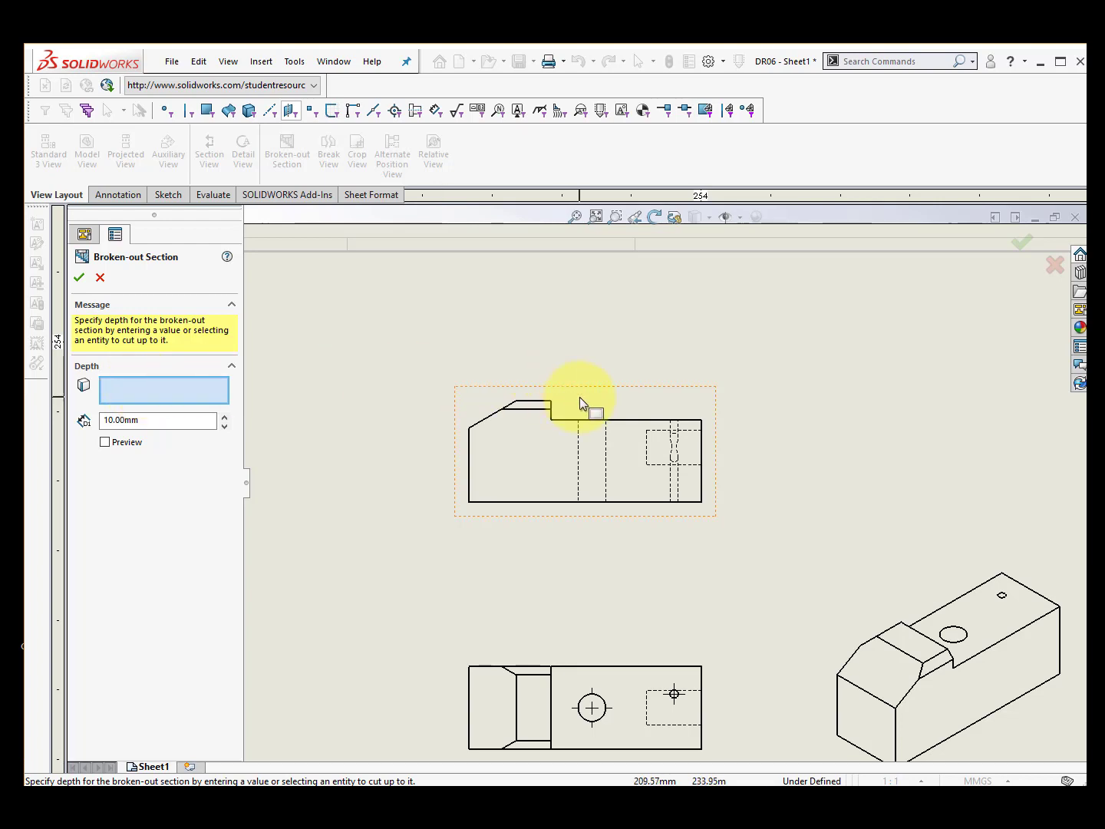
- Set the broken-out section's depth by the blind bore's lower silhouette edge, preview the cut and accept it
left_click(663, 463)
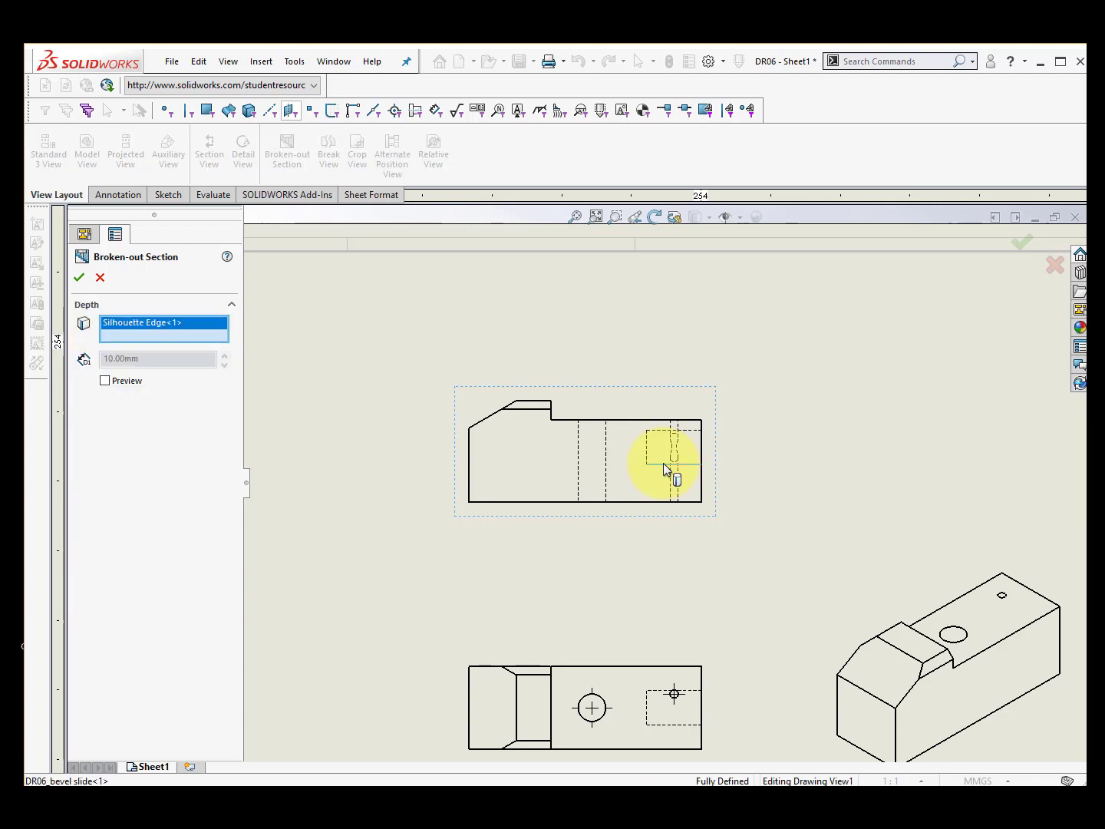
left_click(104, 380)
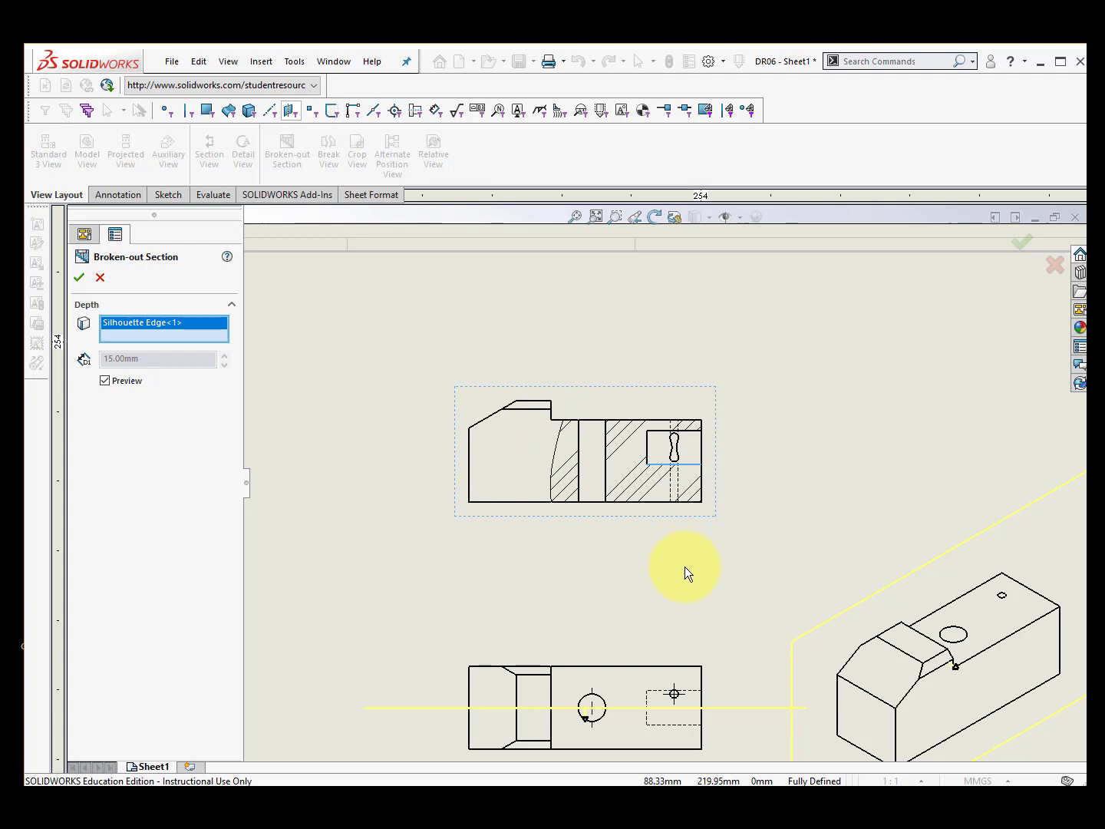
scroll(695, 584, "up", 3)
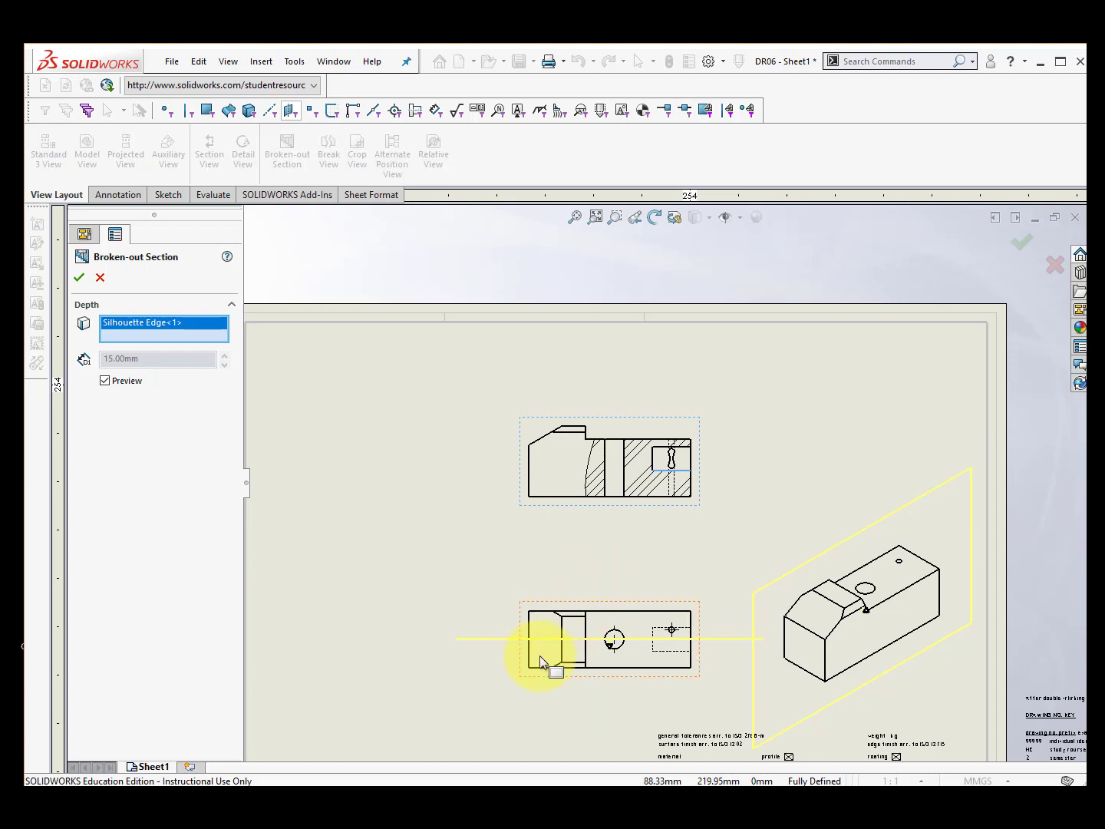
scroll(648, 603, "down", 2)
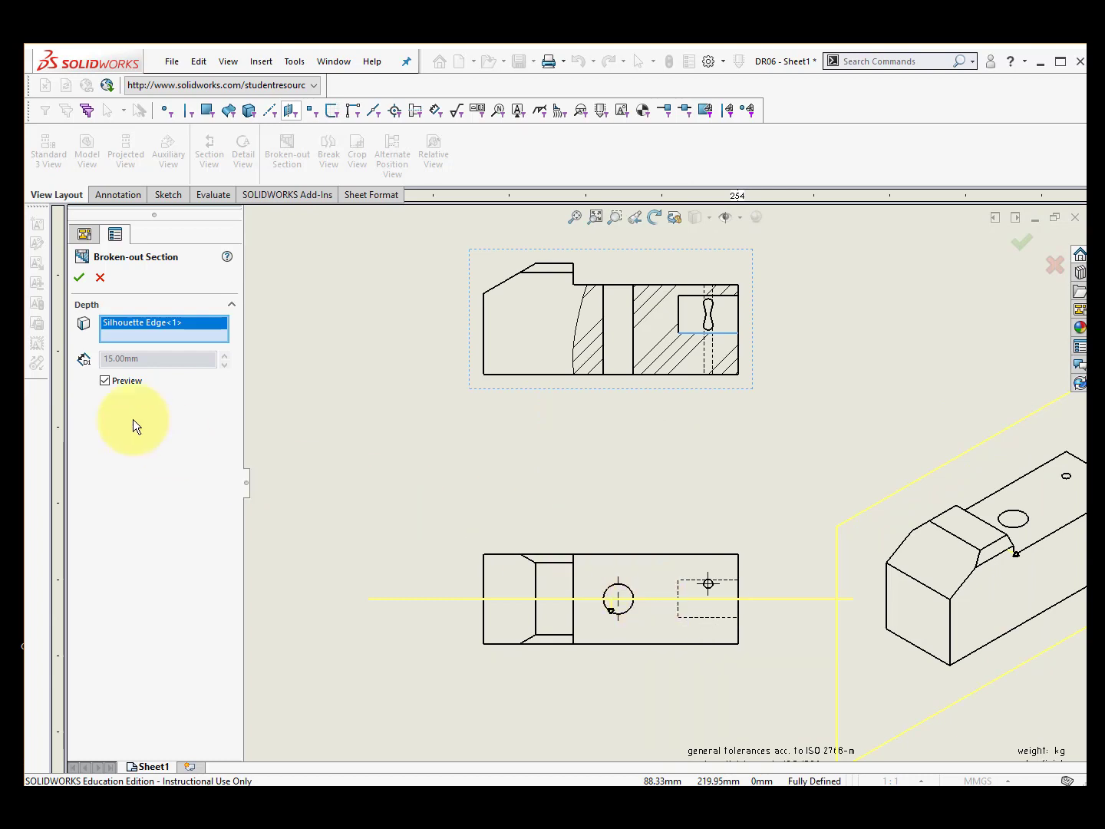
left_click(80, 278)
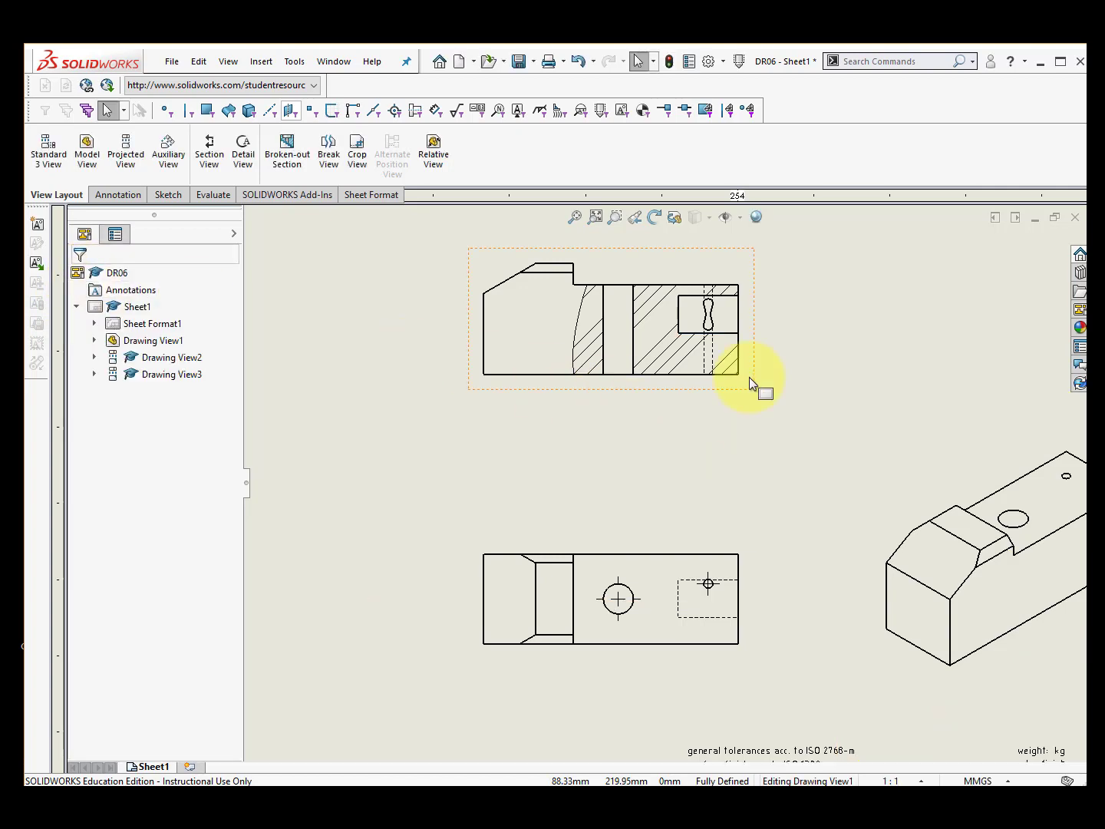
- Create section view A-A with a vertical cutting line through the small vertical hole, placing it to the left of the front view
scroll(743, 380, "up", 4)
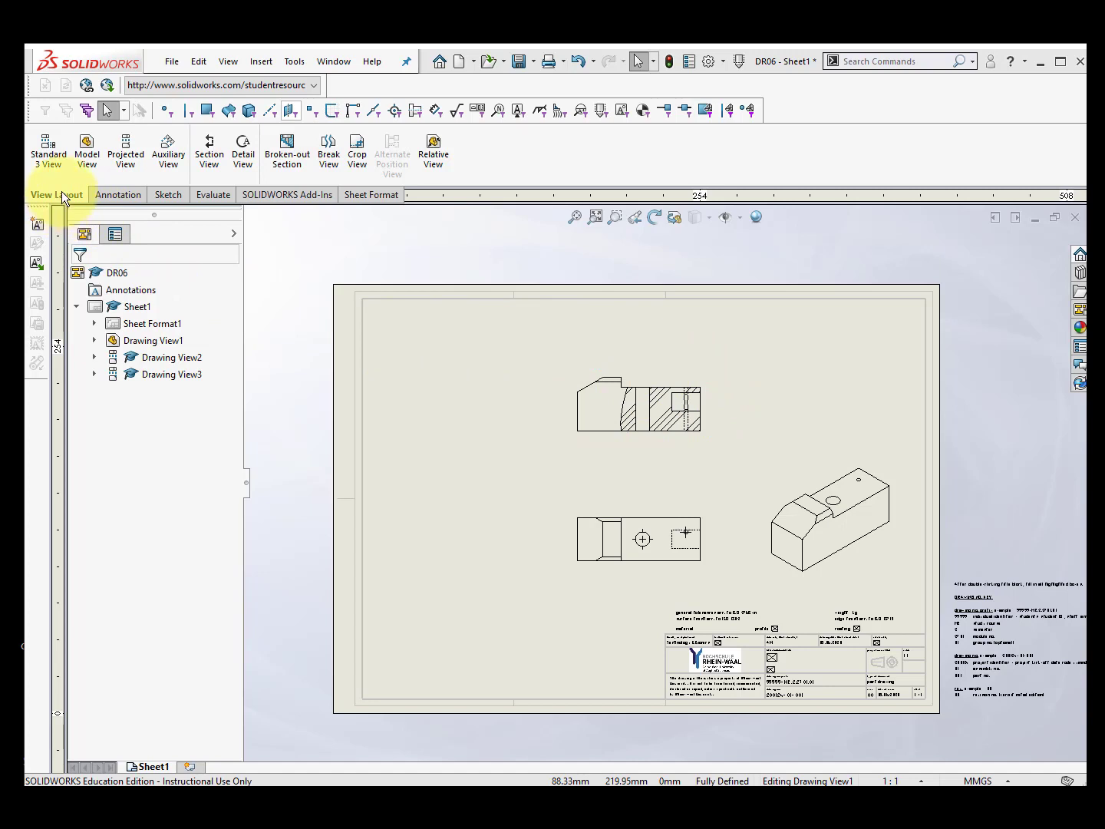
left_click(208, 154)
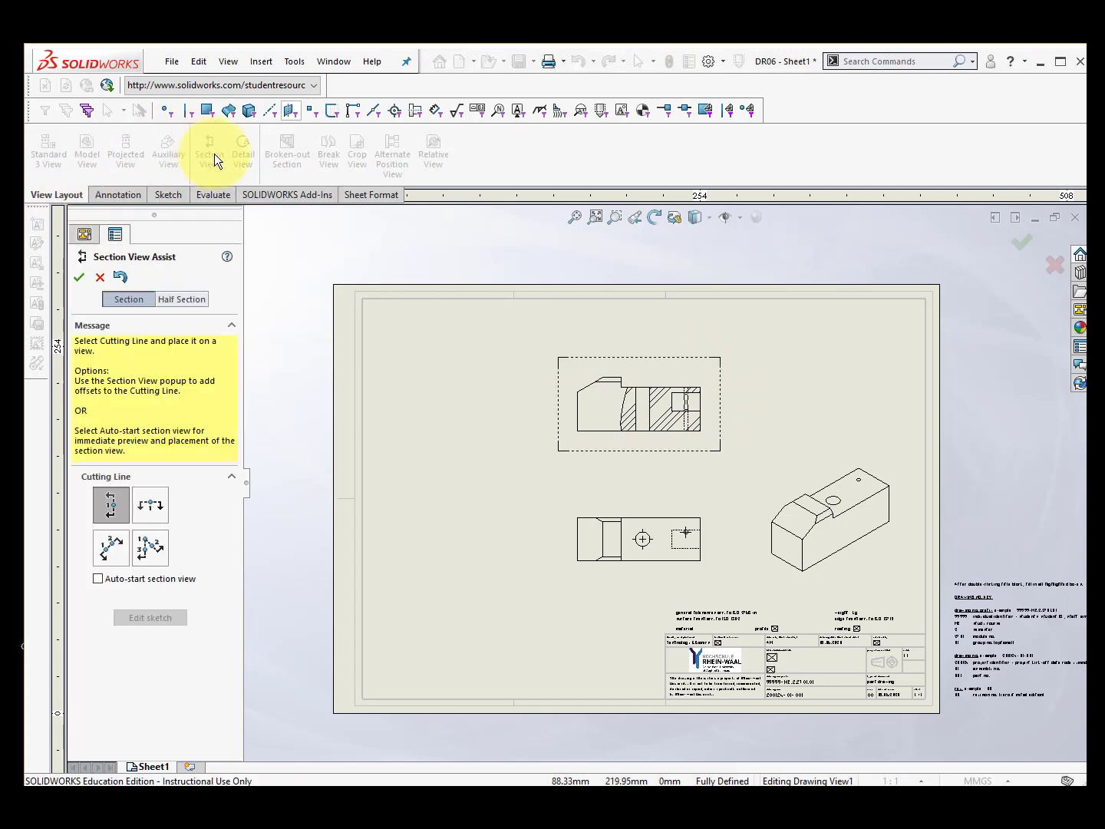
scroll(522, 453, "down", 2)
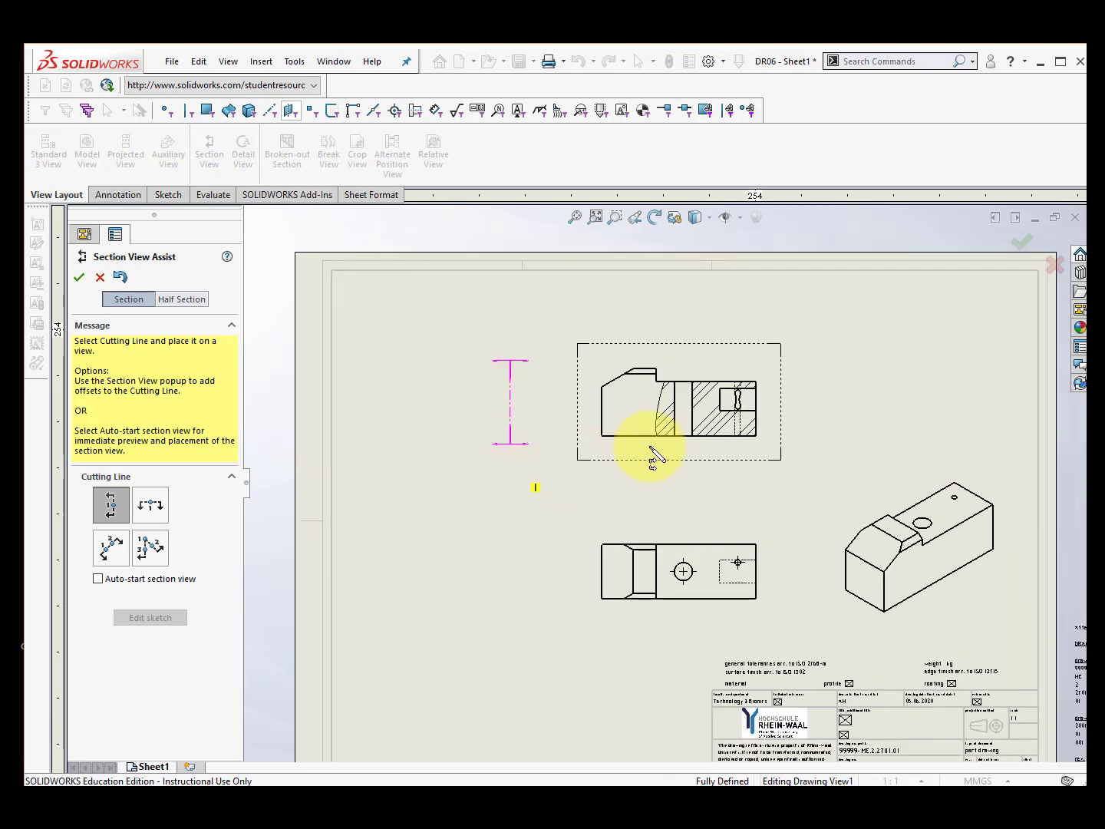
scroll(739, 459, "down", 2)
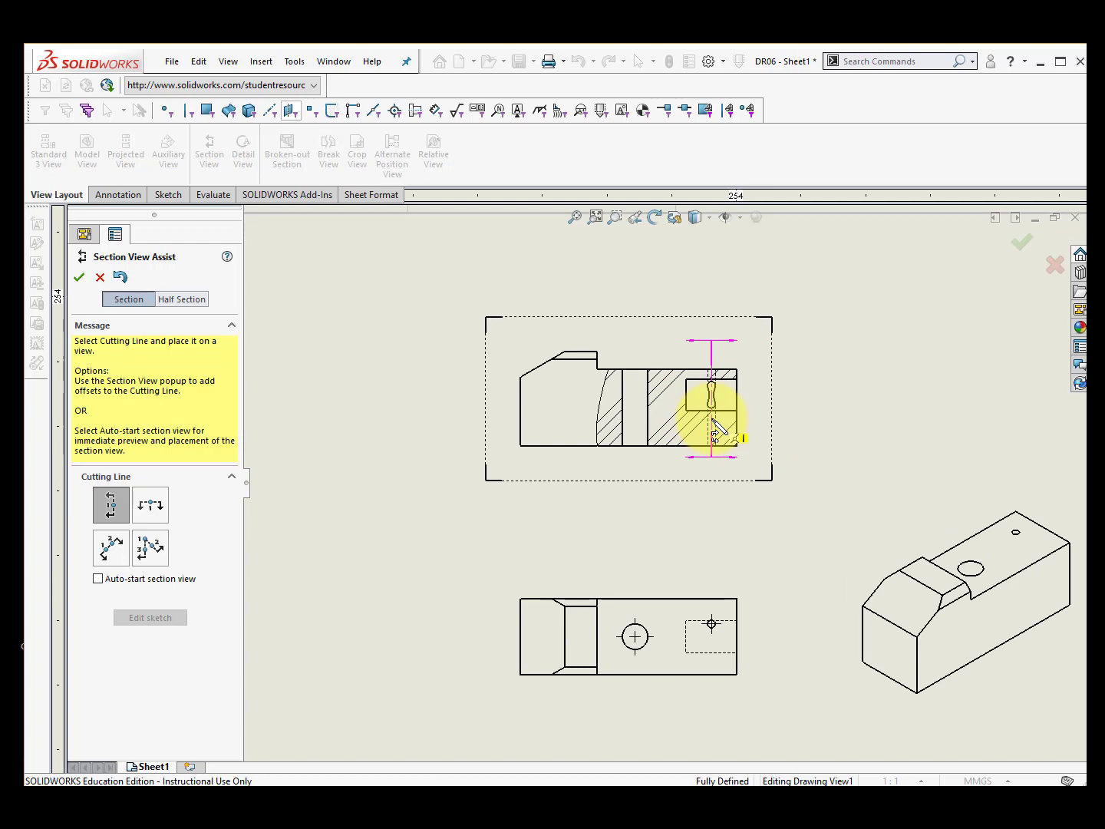
scroll(713, 420, "down", 2)
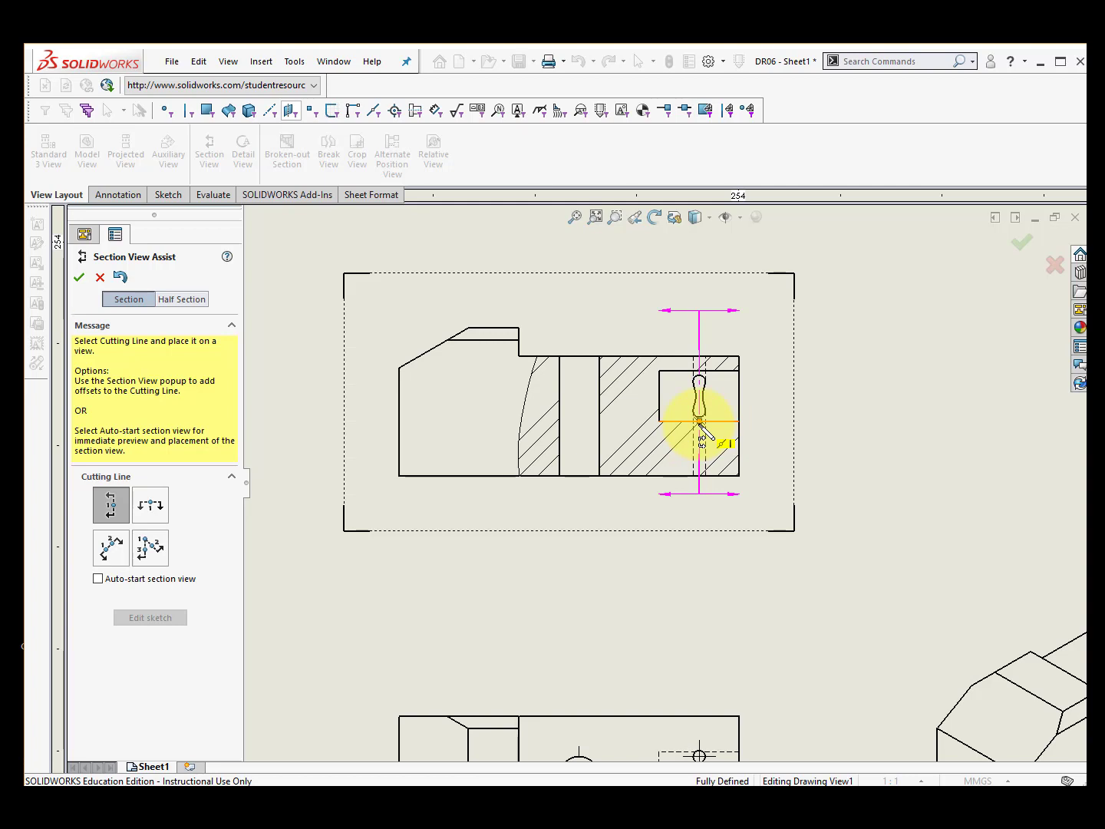
left_click(699, 422)
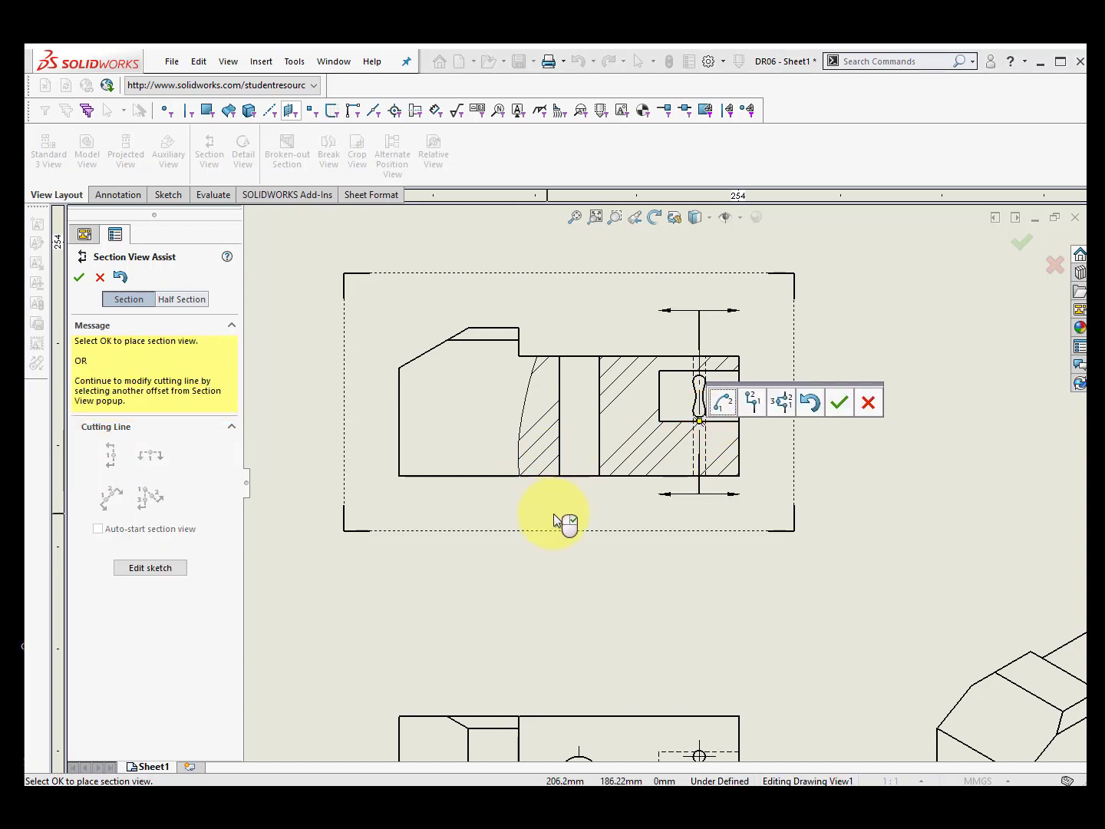
left_click(839, 406)
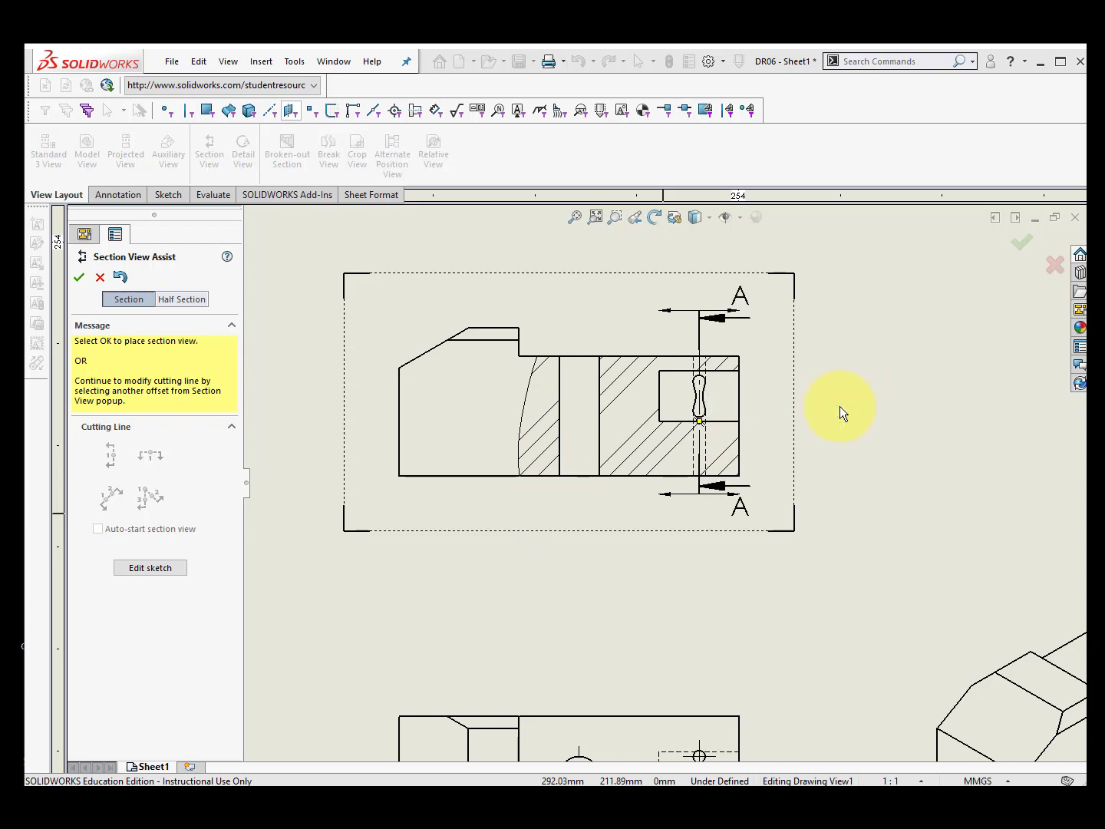
scroll(622, 522, "up", 3)
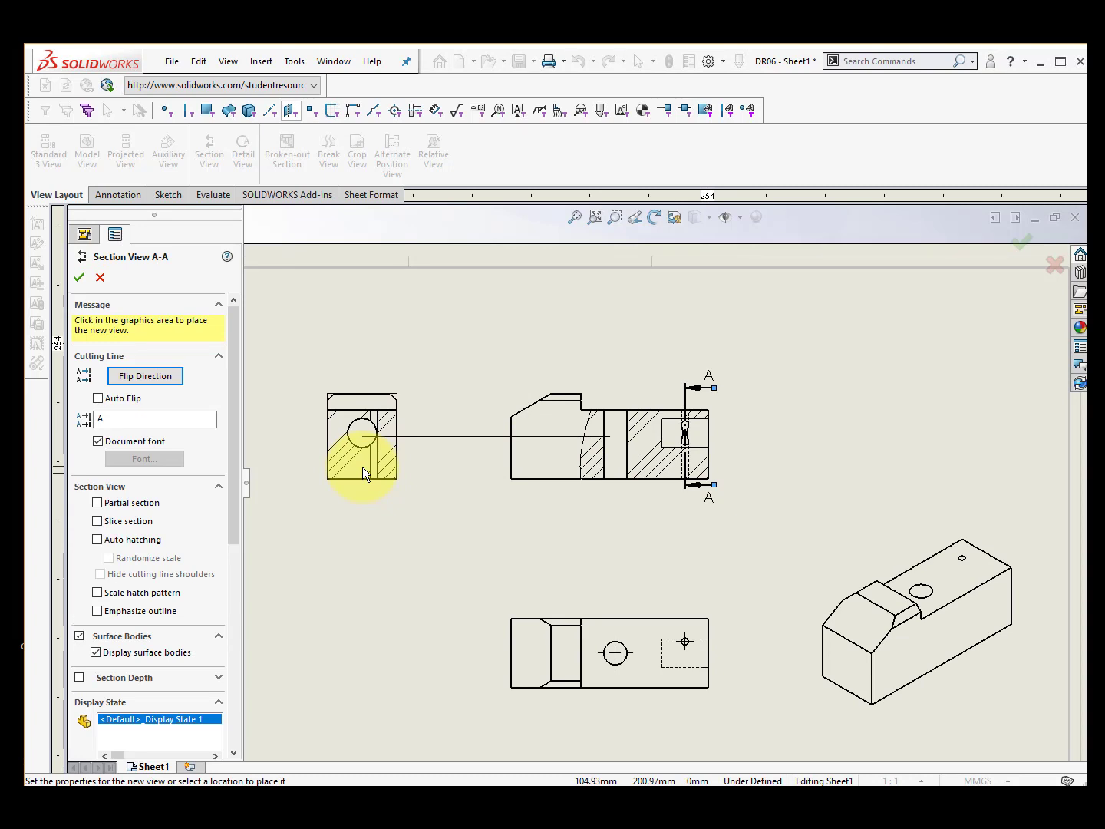
left_click(363, 467)
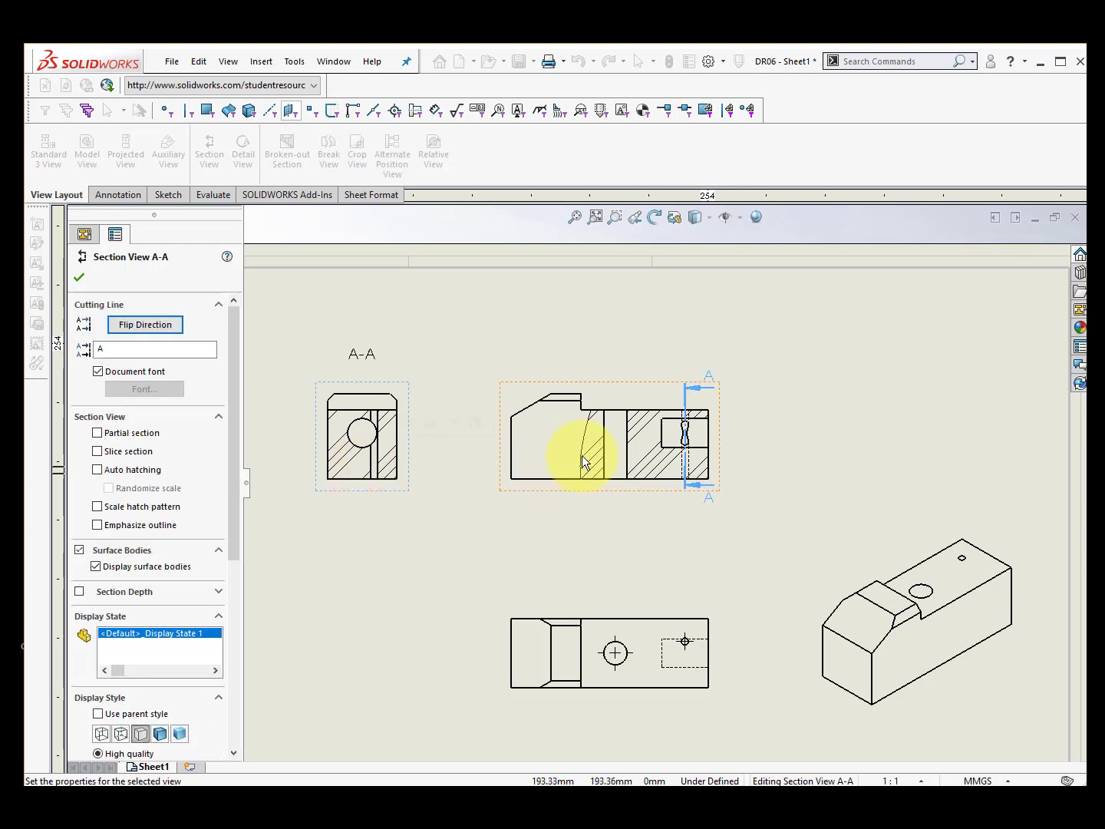
- Extend the A-A cutting line further below the front view and align both A labels with the ends of the line
scroll(598, 494, "down", 3)
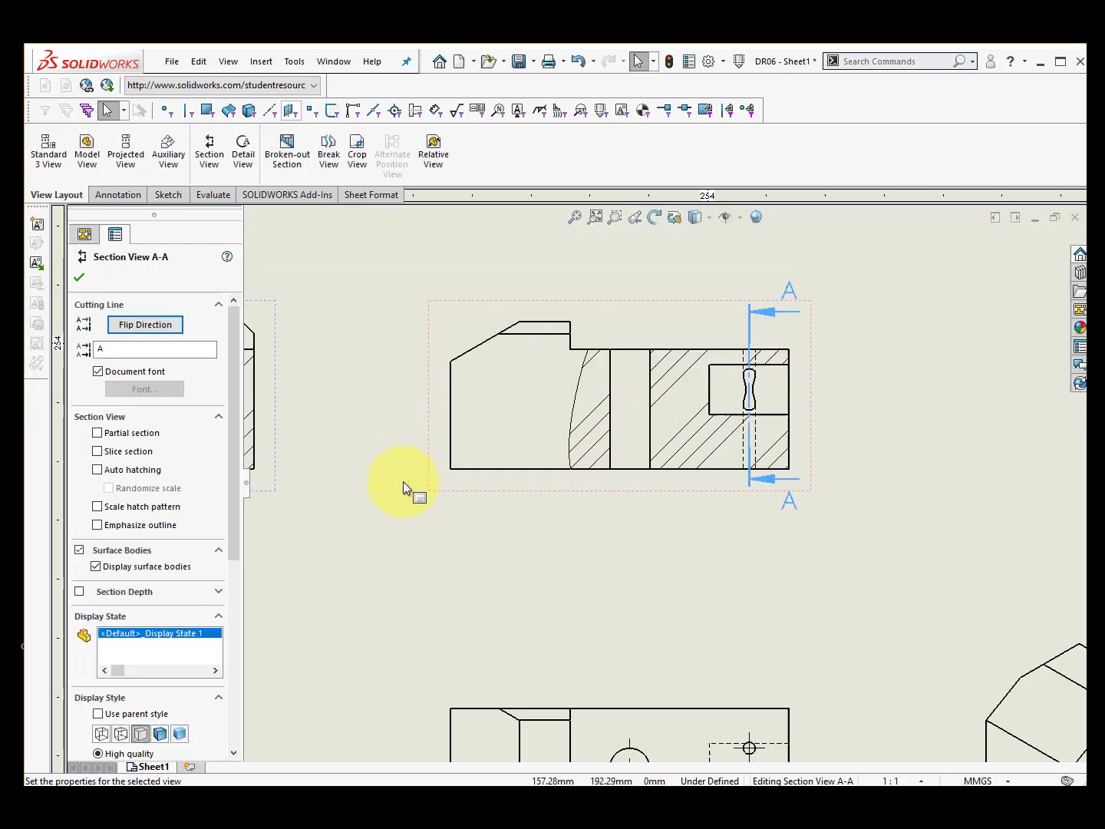
left_click(750, 487)
left_click_drag(750, 512, 751, 512)
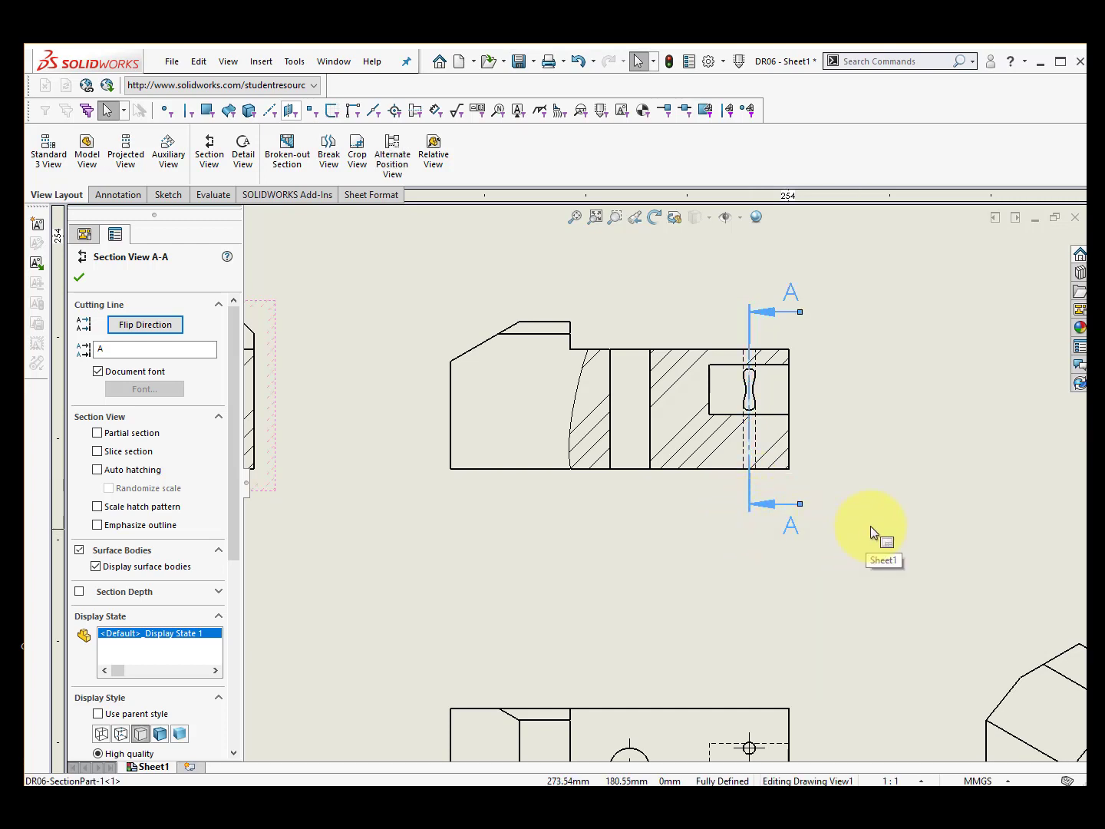
left_click_drag(795, 280, 749, 287)
left_click_drag(793, 528, 750, 541)
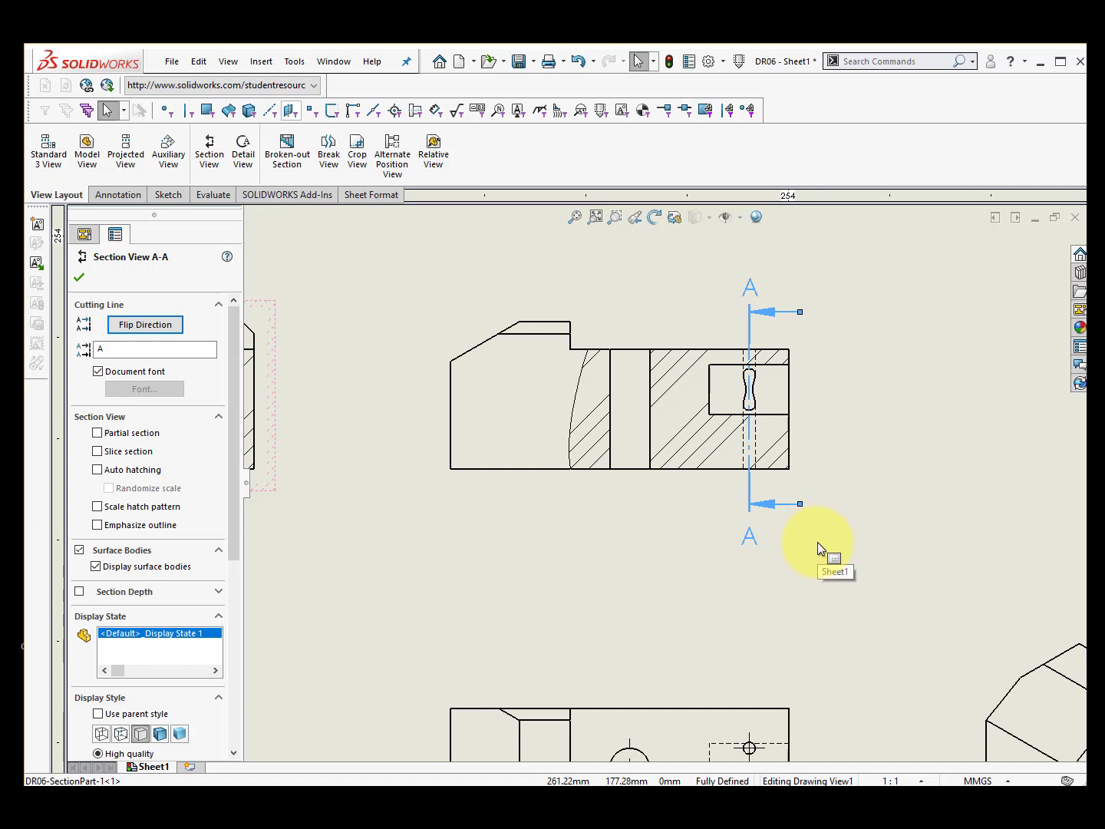
left_click(77, 279)
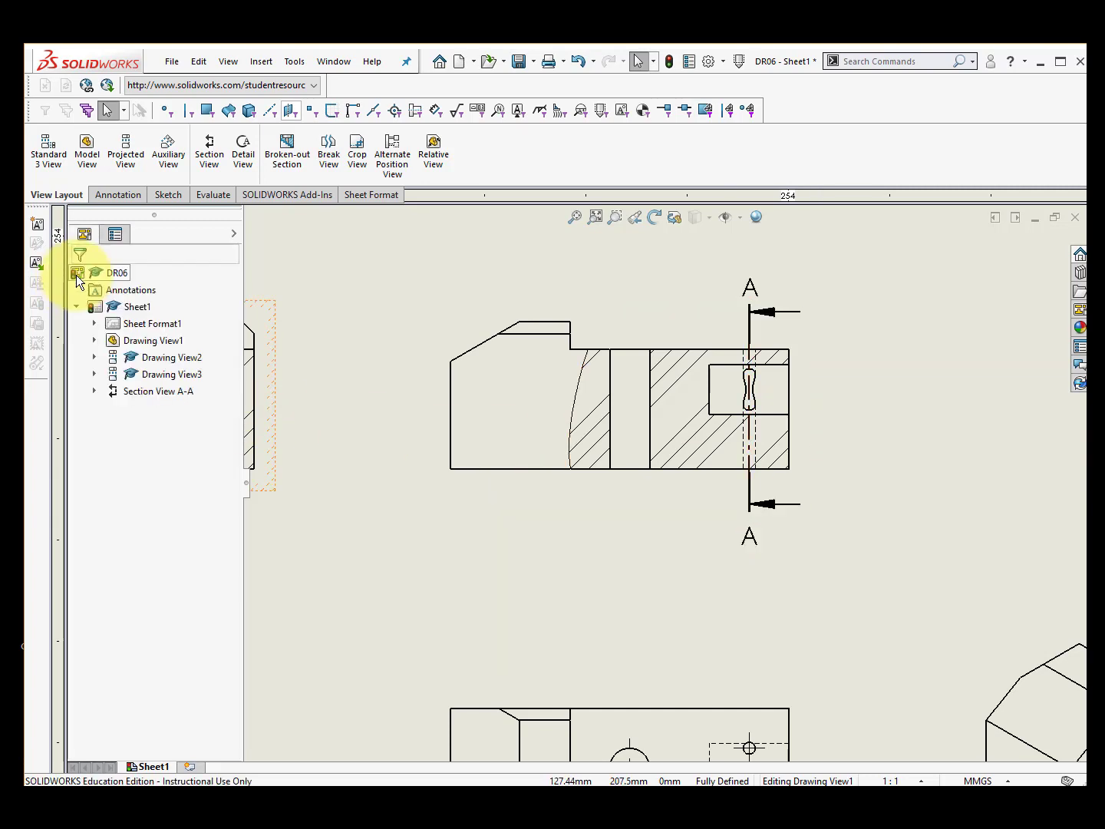
- Change the front view's display style to Hidden Lines Removed
key("f")
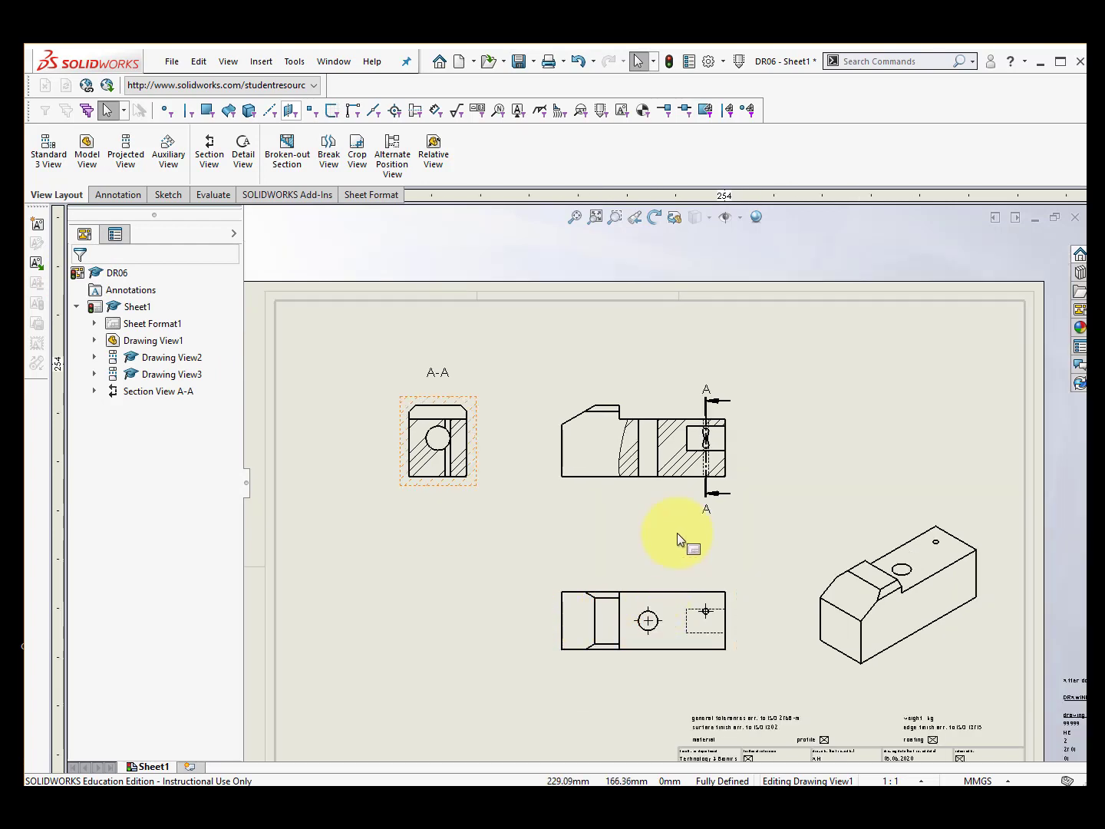
scroll(650, 432, "down", 1)
scroll(653, 434, "down", 2)
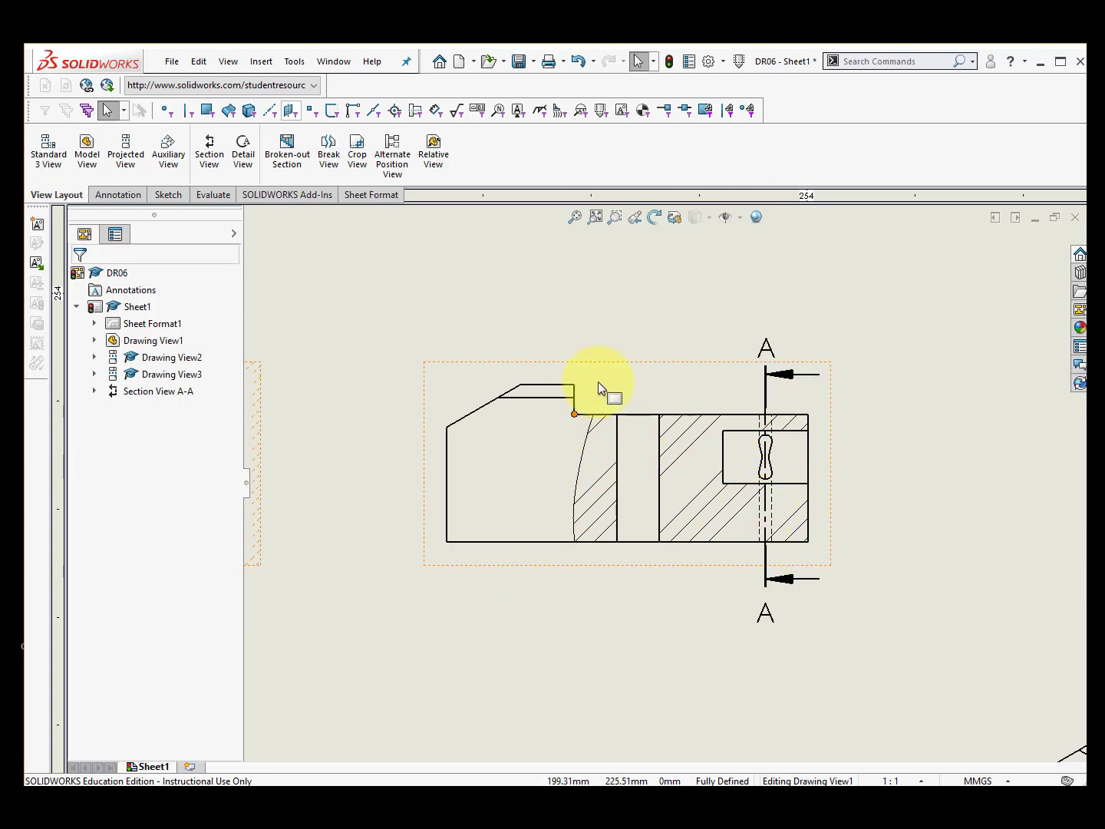
left_click(639, 361)
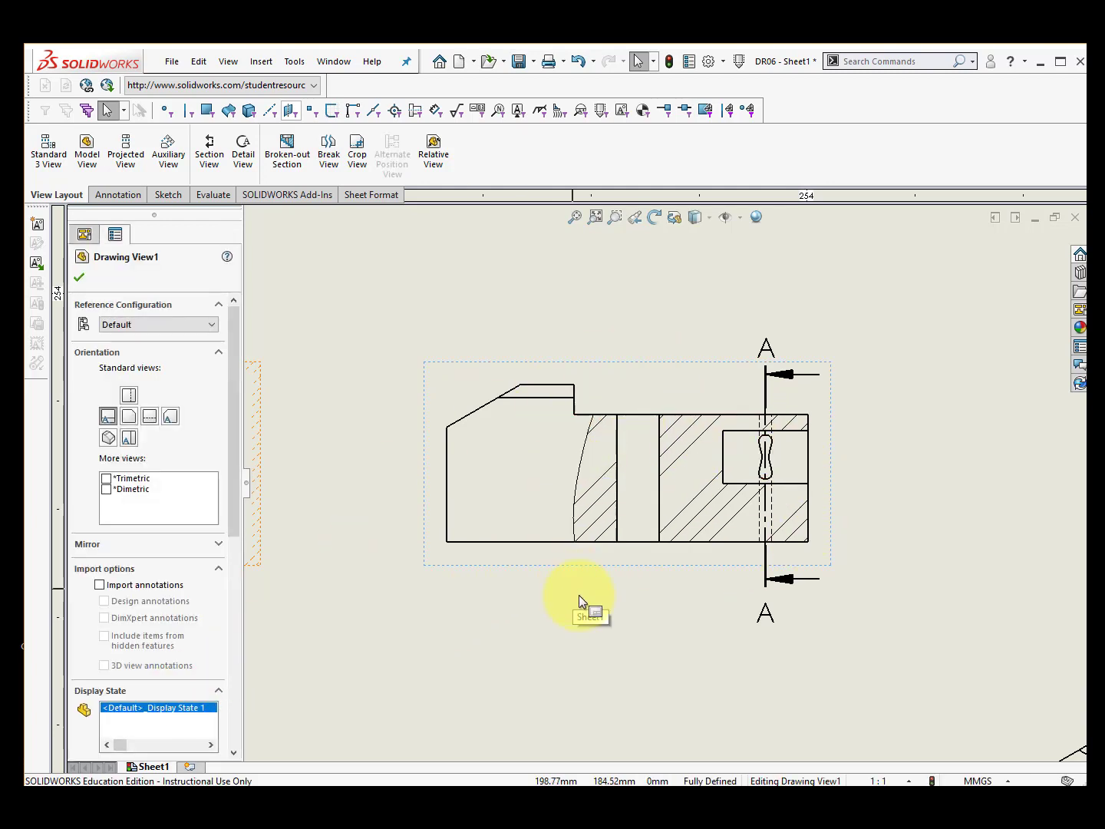
left_click_drag(238, 520, 254, 633)
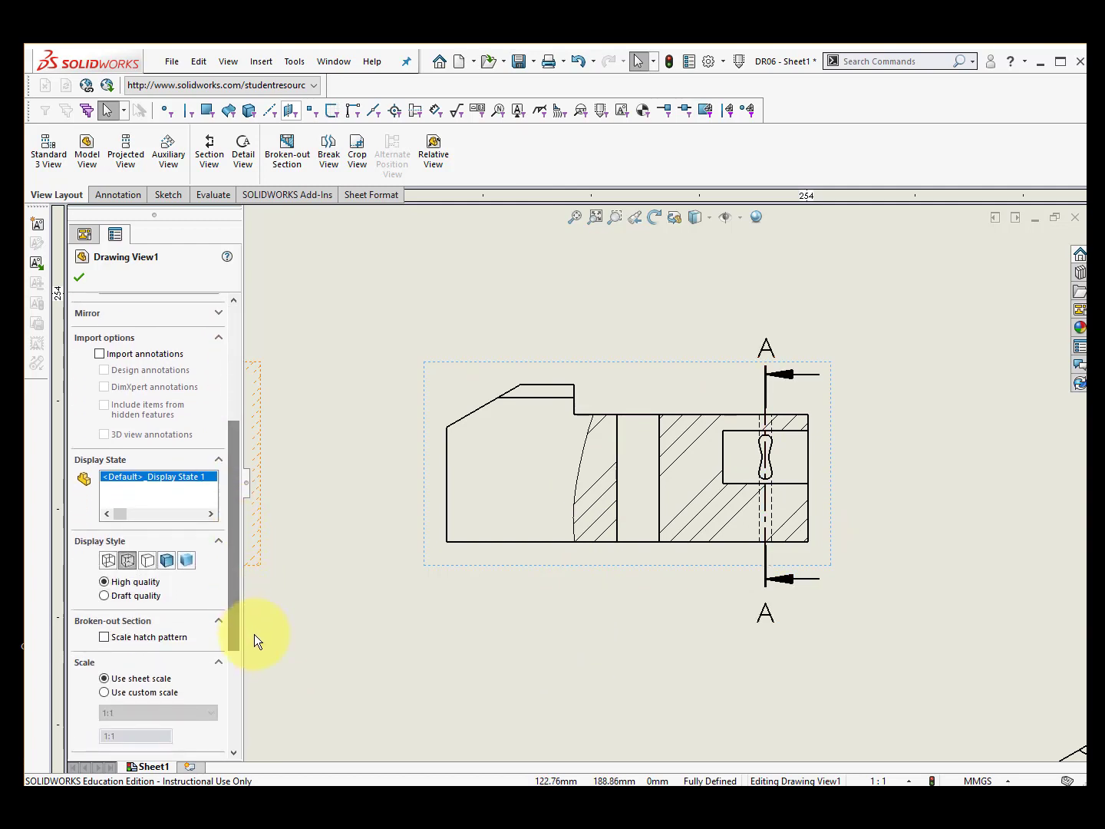
left_click(149, 560)
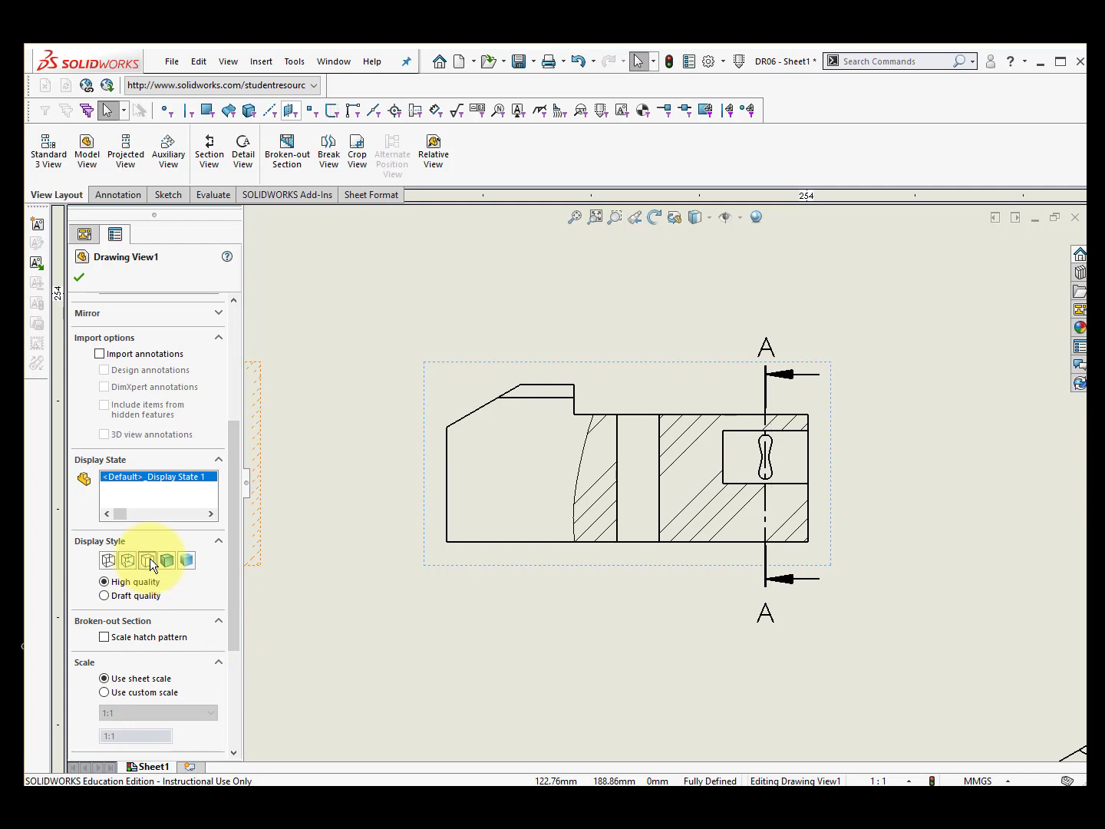
- Give the top view its own Hidden Lines Visible display style instead of the parent style
scroll(617, 563, "up", 3)
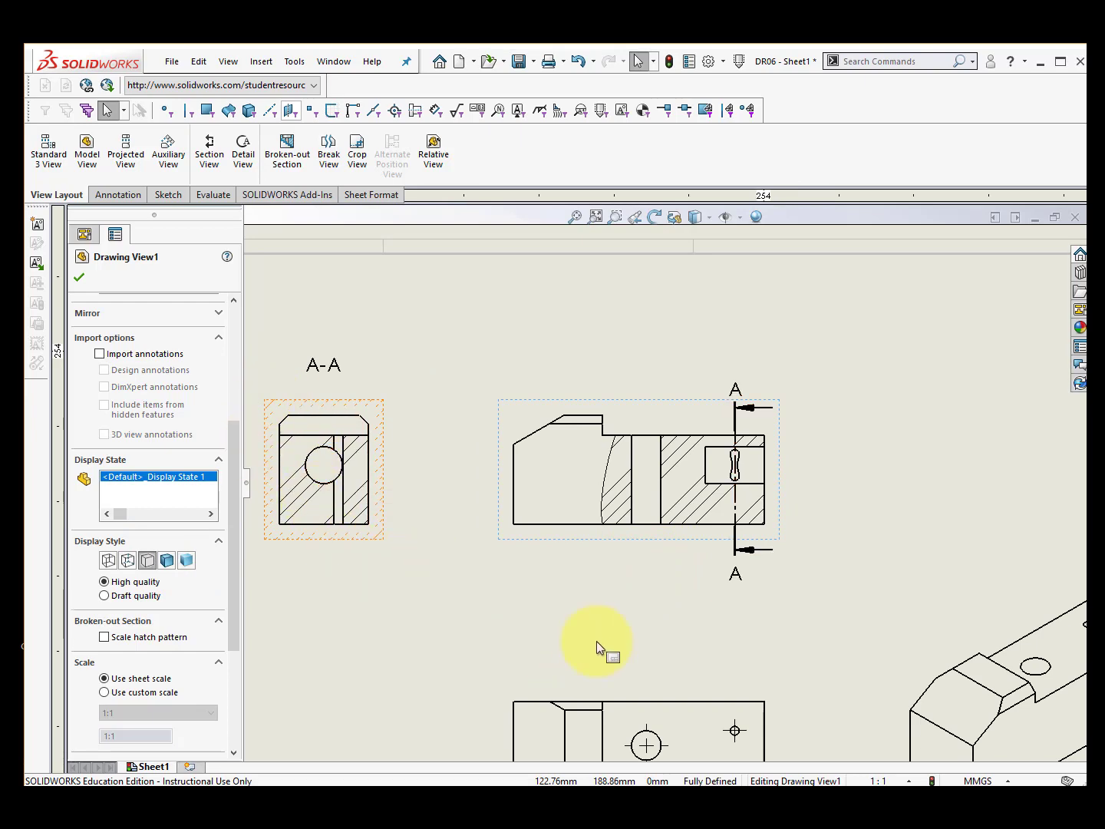
scroll(651, 692, "up", 3)
scroll(652, 691, "down", 3)
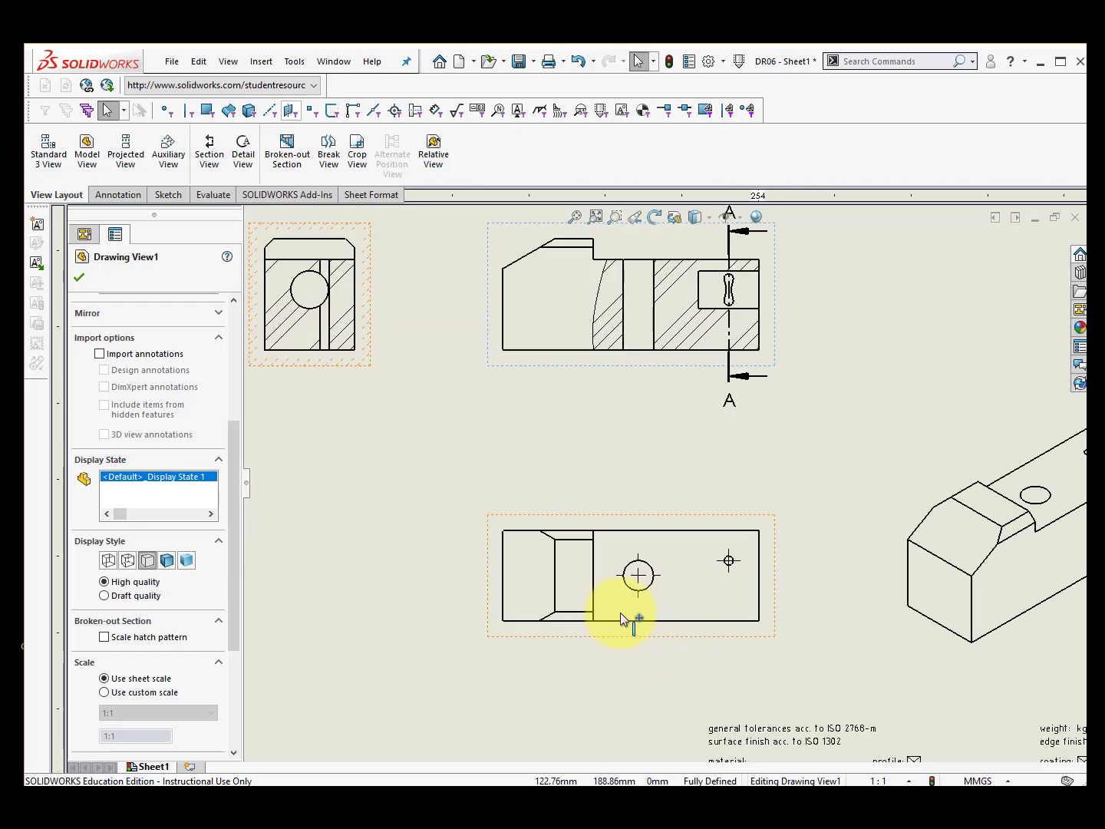
left_click(658, 523)
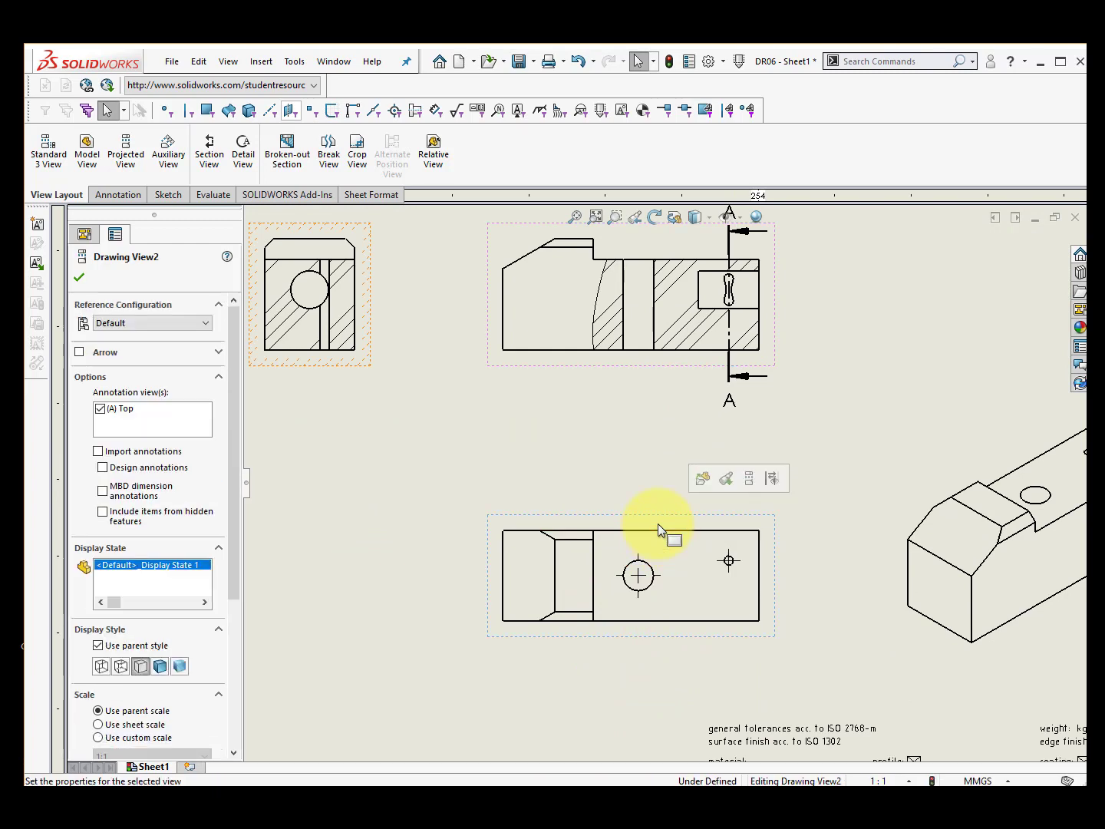
left_click(122, 666)
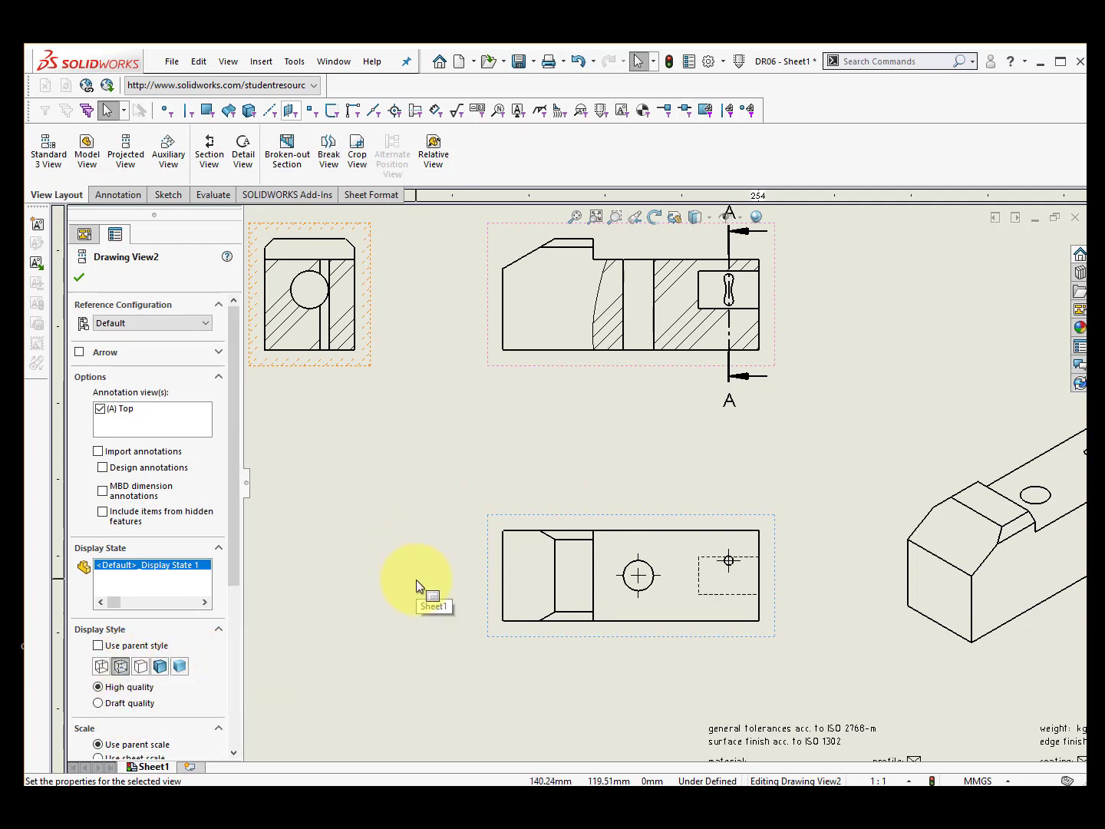
key("f")
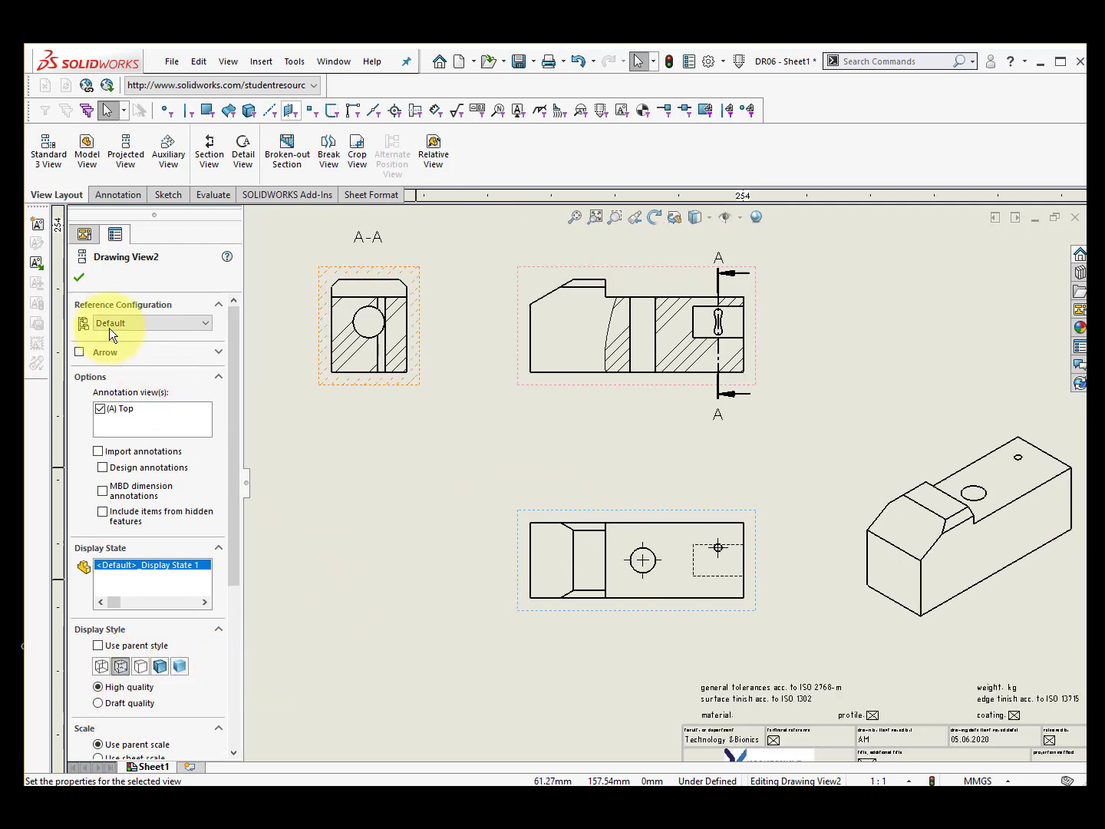
left_click(78, 278)
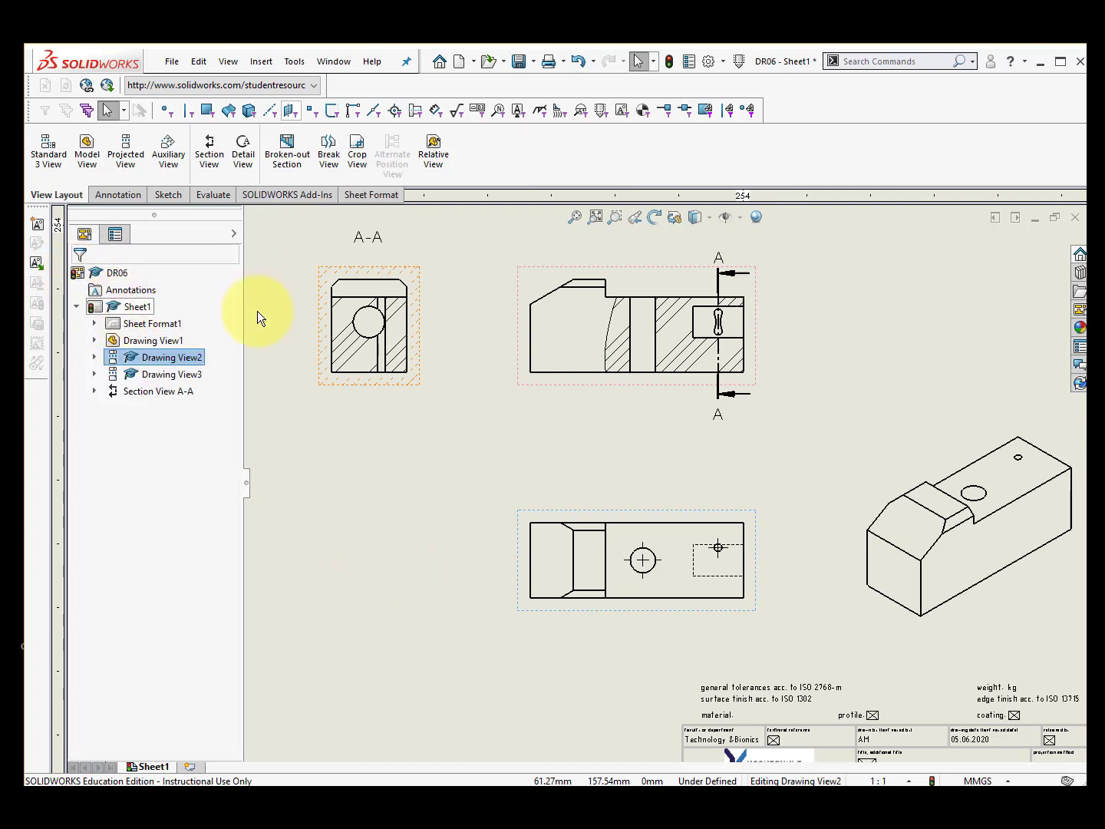
- Replace the material crosshatch with the ISO (Steel) hatch pattern in both hatched regions of the front view's broken-out section
left_click(686, 355)
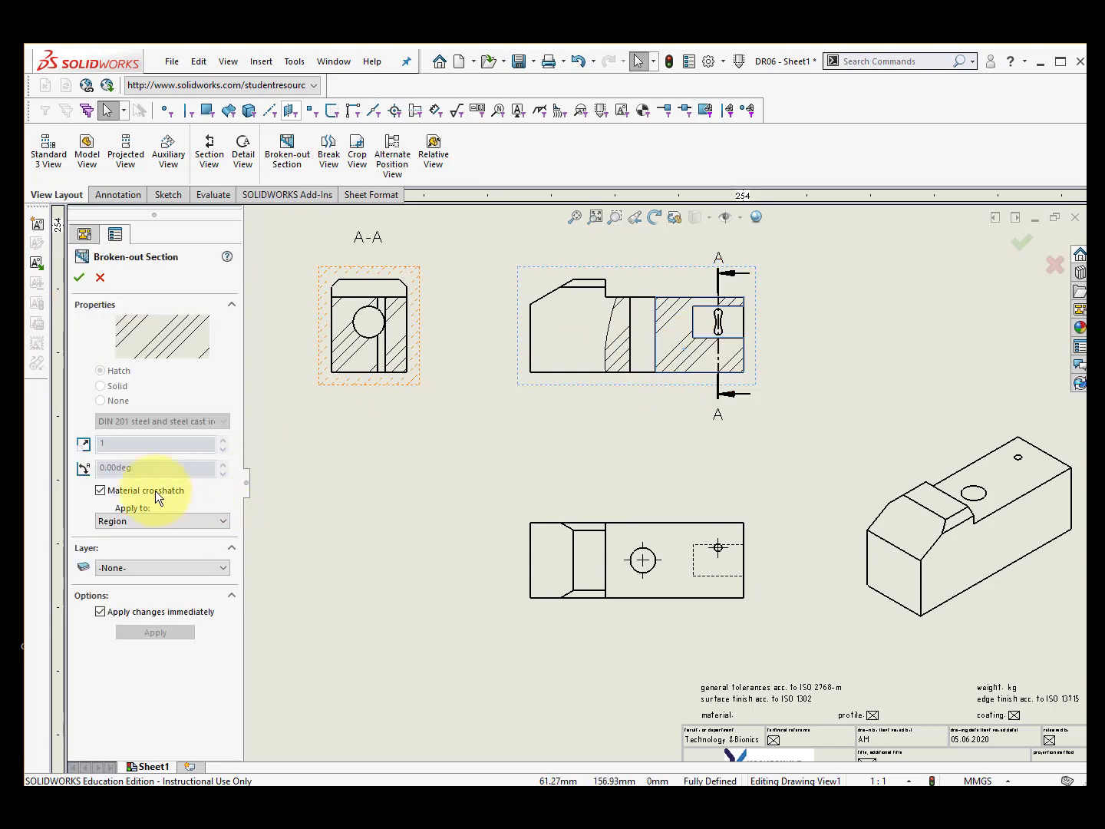
left_click(100, 492)
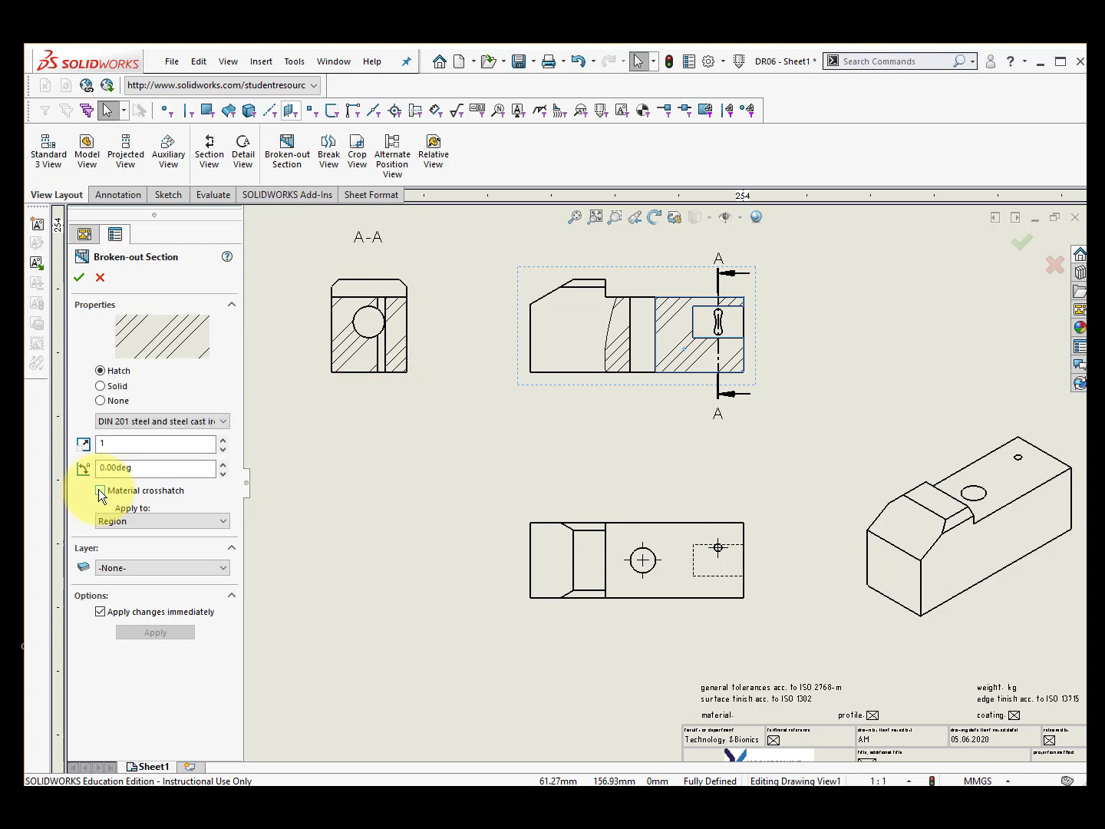
left_click(222, 422)
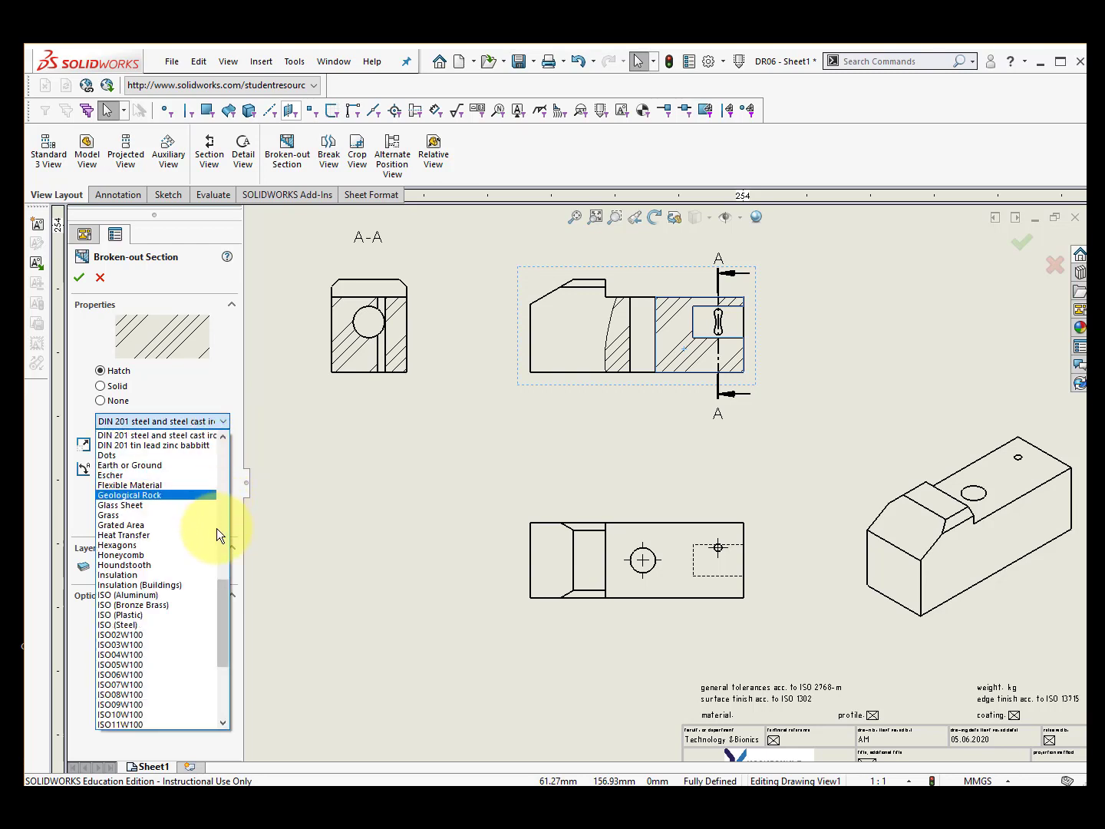
left_click(136, 625)
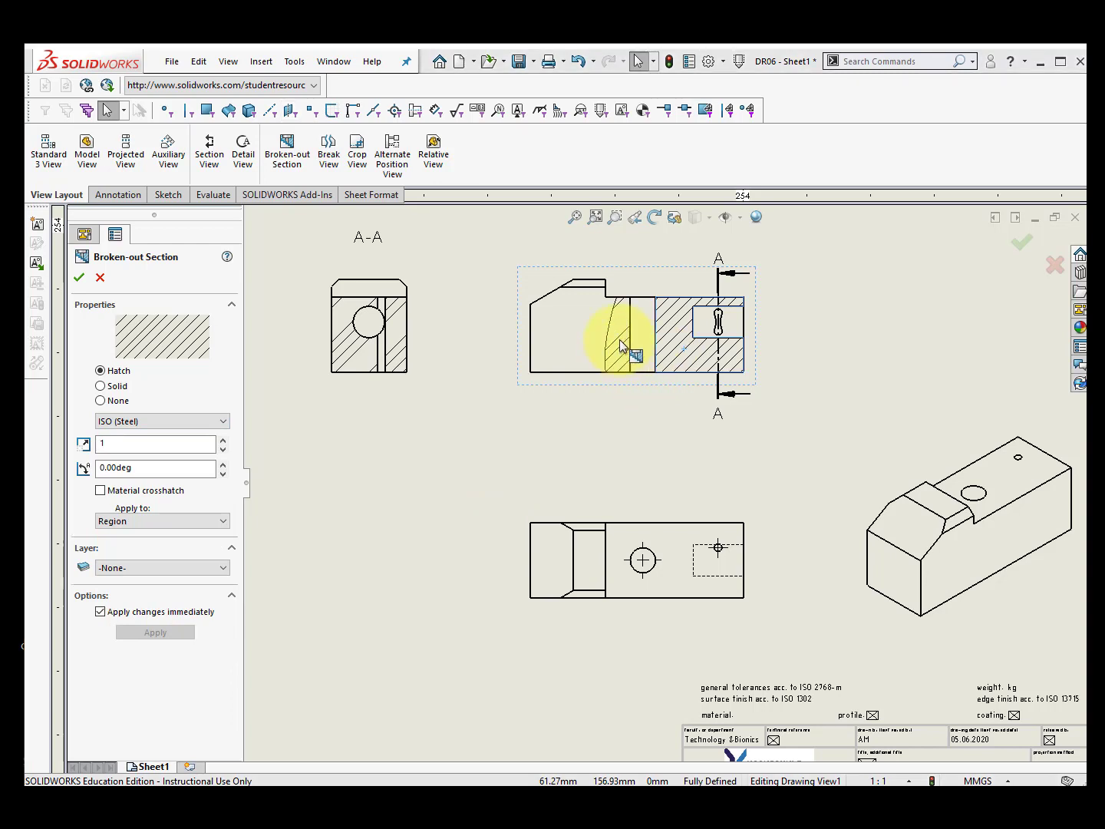
left_click(101, 490)
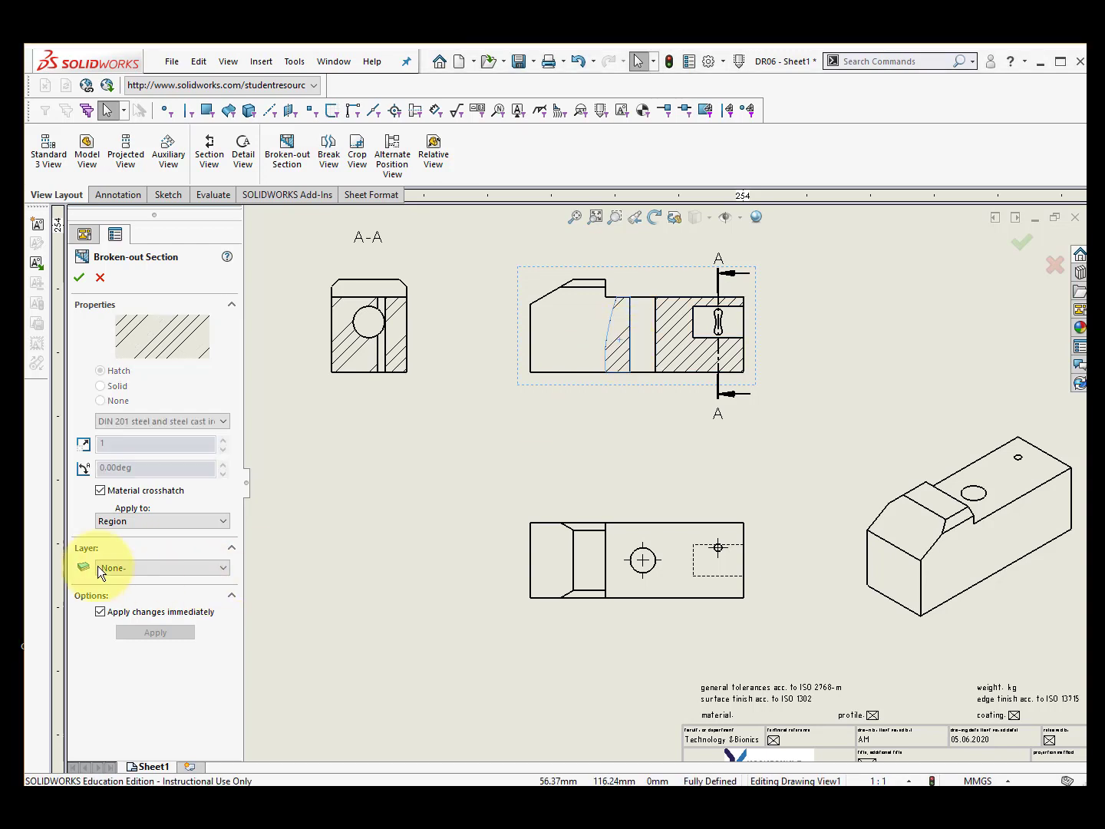
left_click(100, 490)
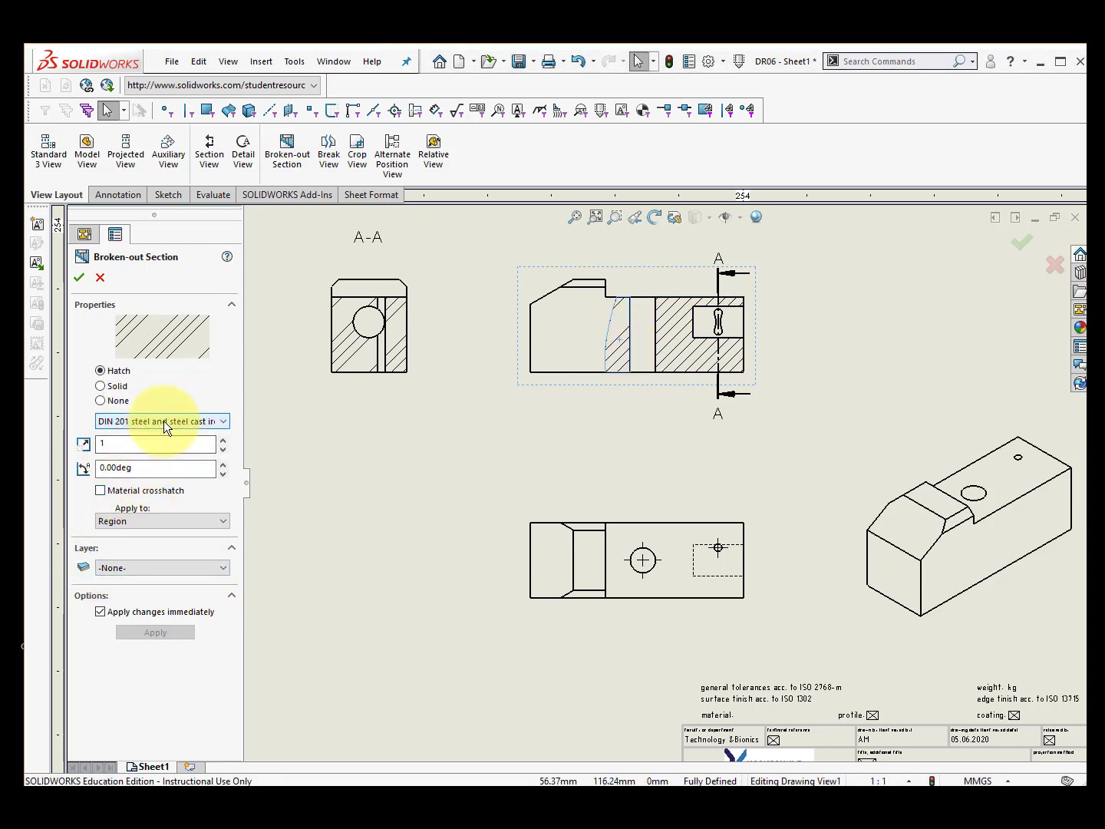
left_click(164, 421)
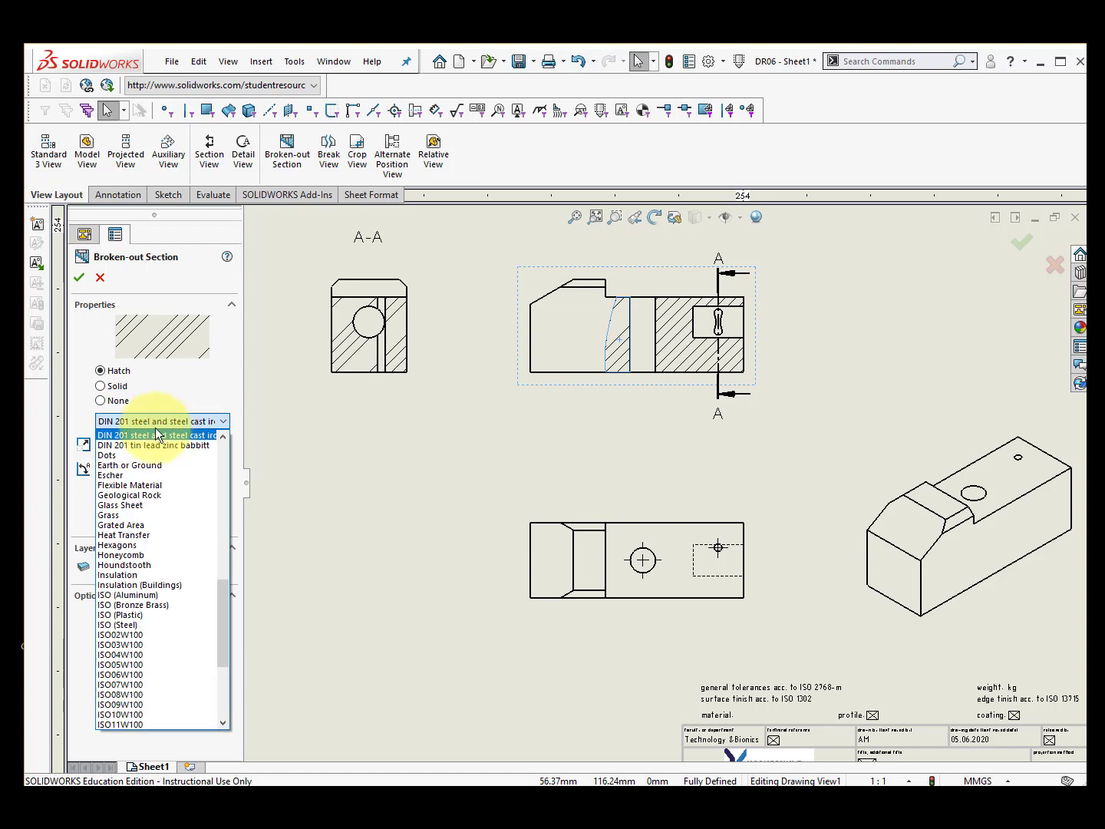
left_click(132, 625)
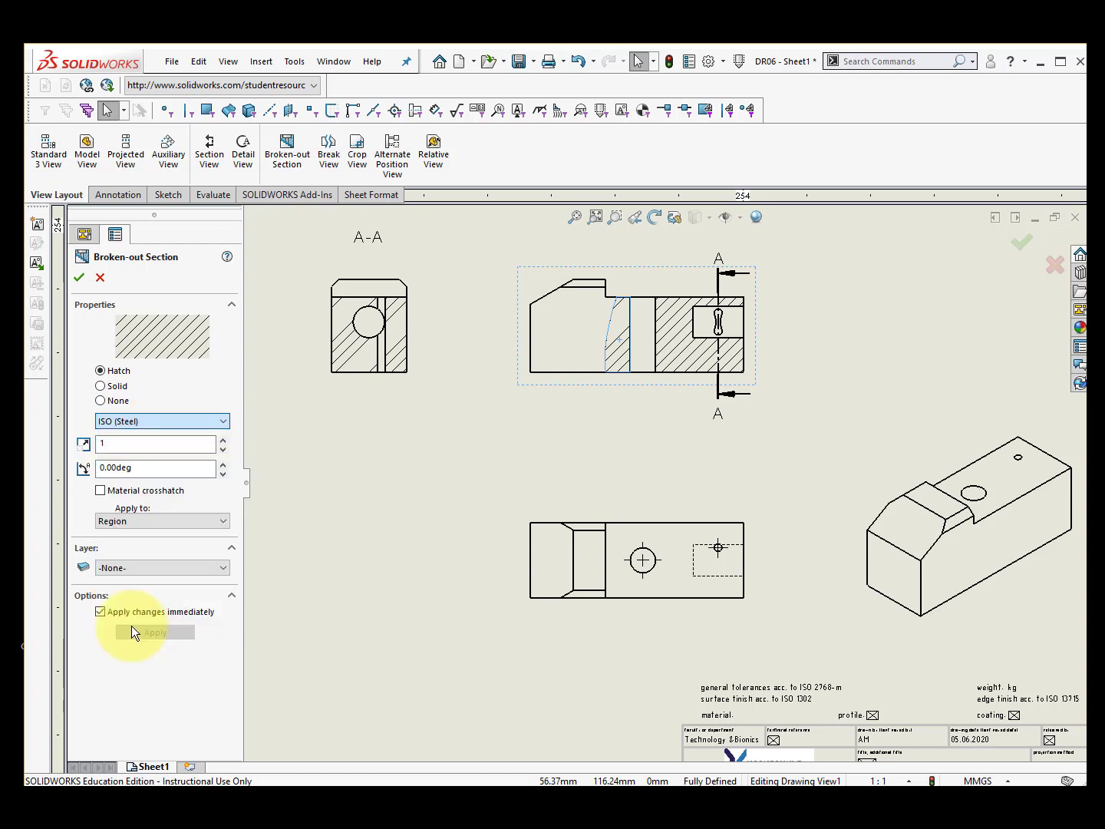
- Replace the material crosshatch in section view A-A with the ISO (Steel) hatch pattern, applied to the component
left_click(349, 359)
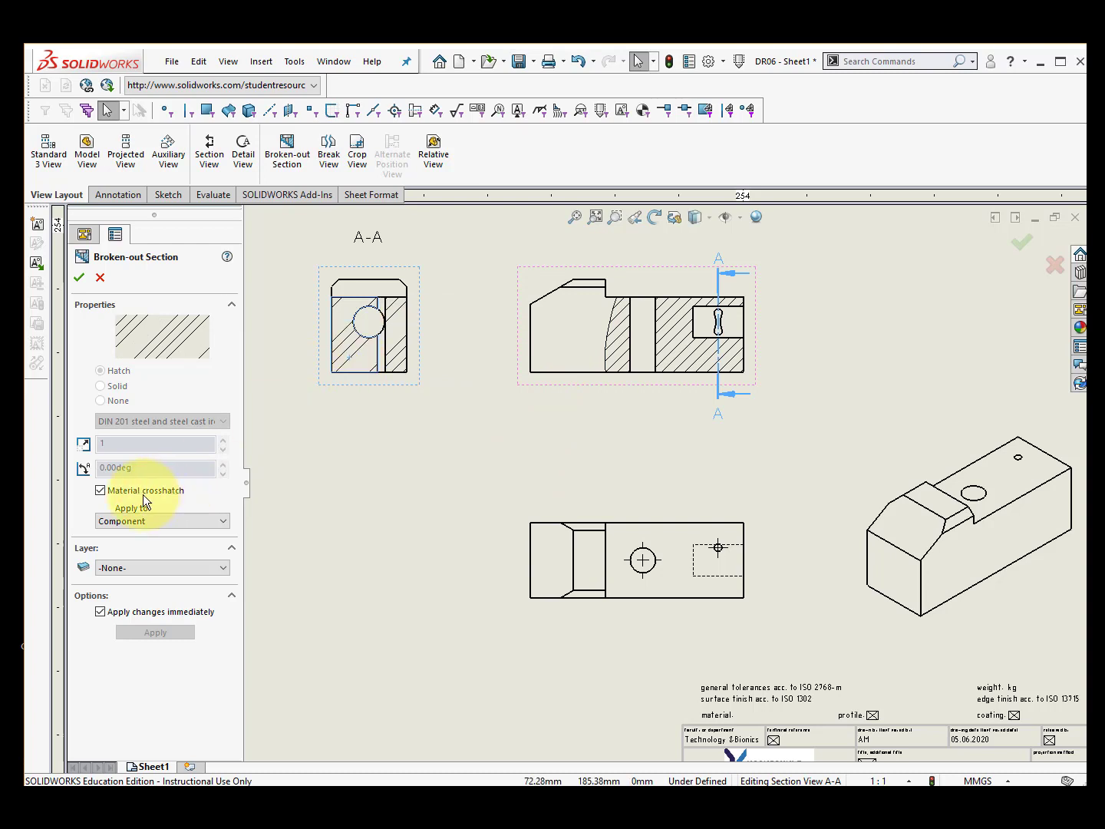
left_click(100, 490)
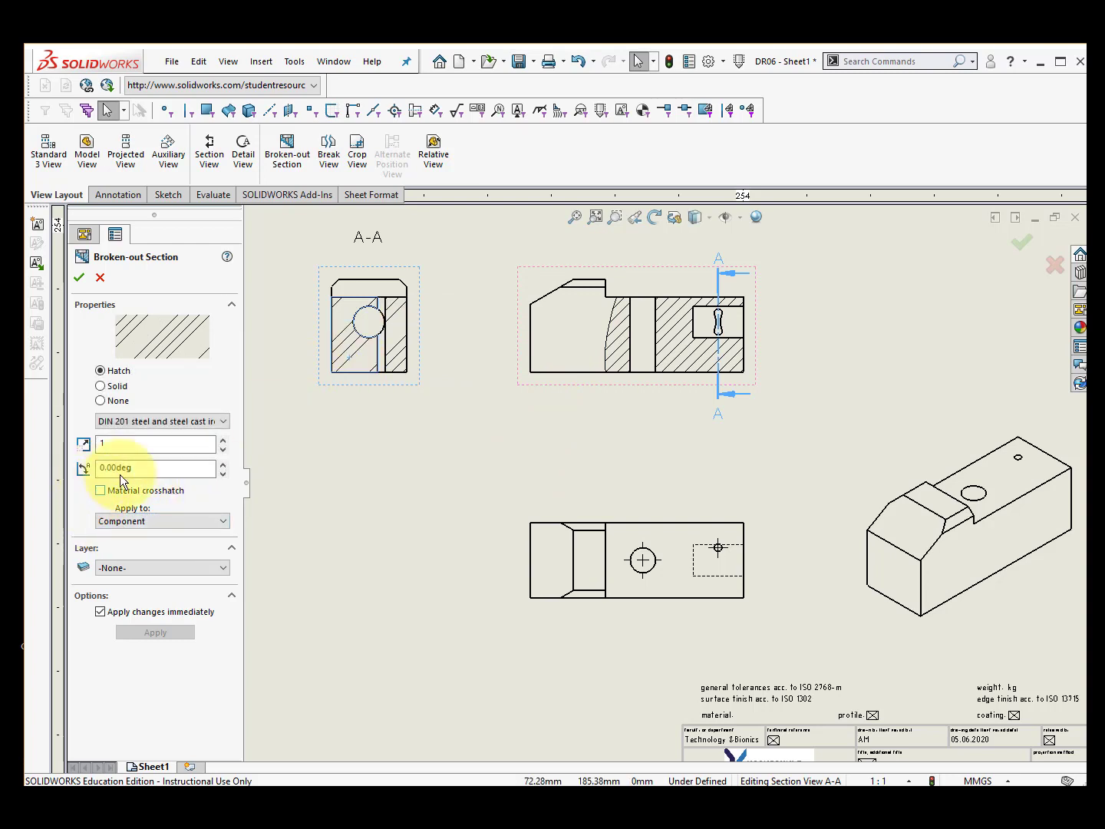
left_click(162, 420)
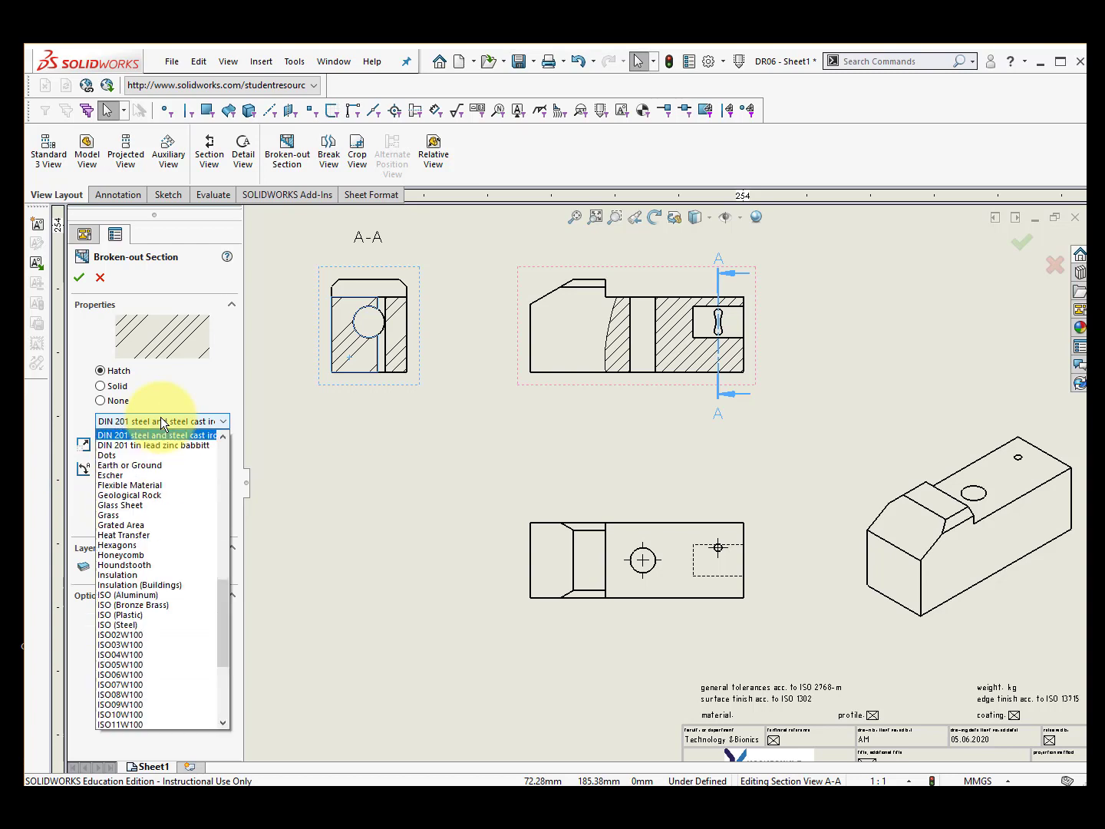
left_click(139, 624)
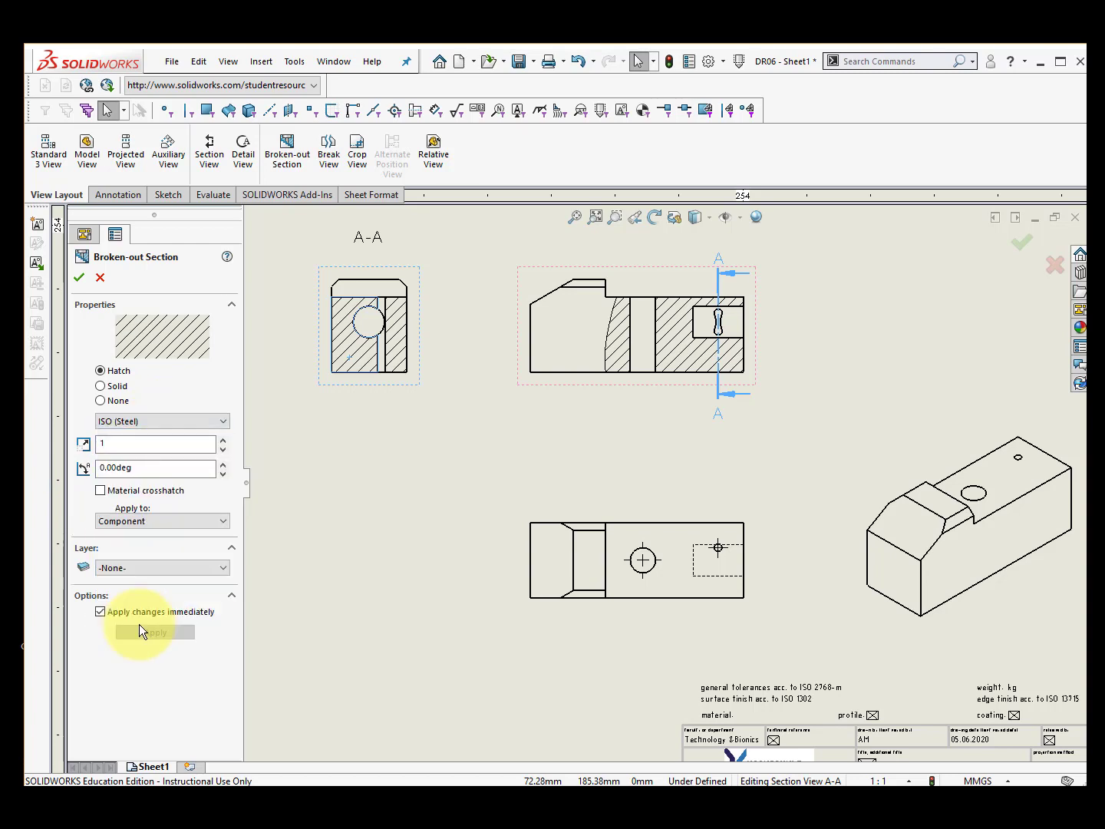
left_click(78, 278)
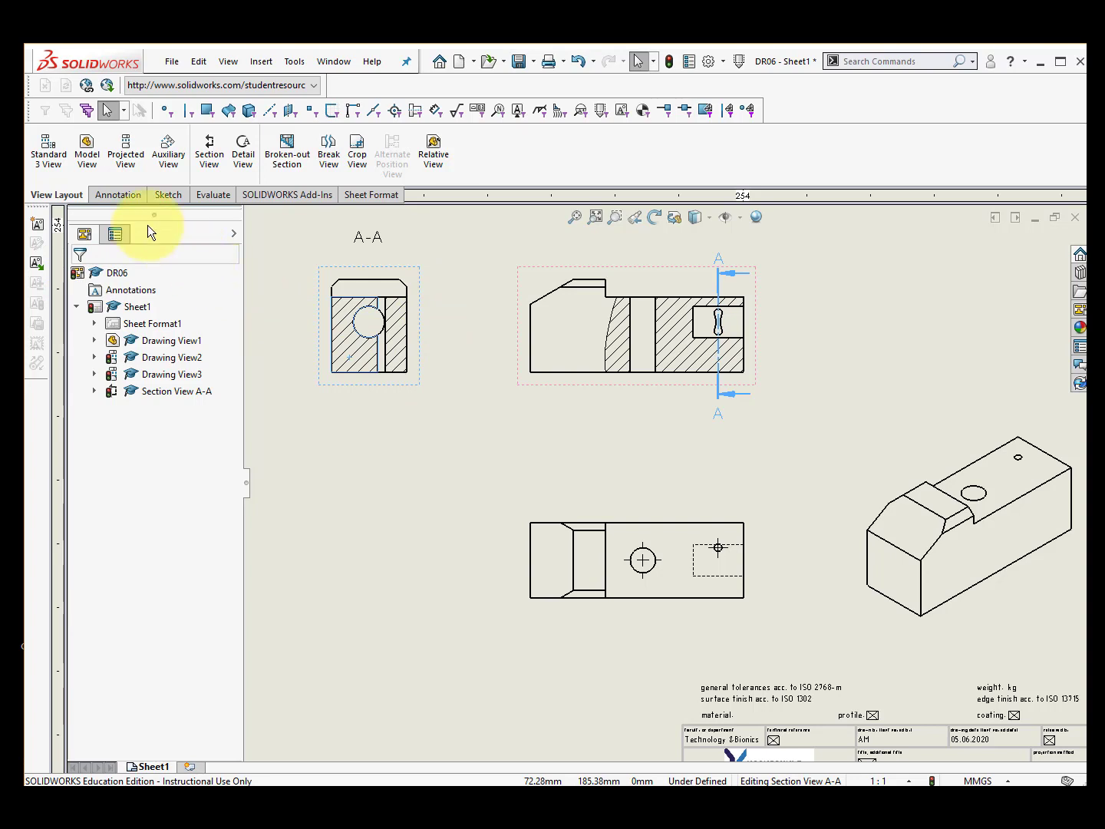
- Add centerlines to the front view's large vertical through hole and to the horizontal bore at its end
left_click(118, 195)
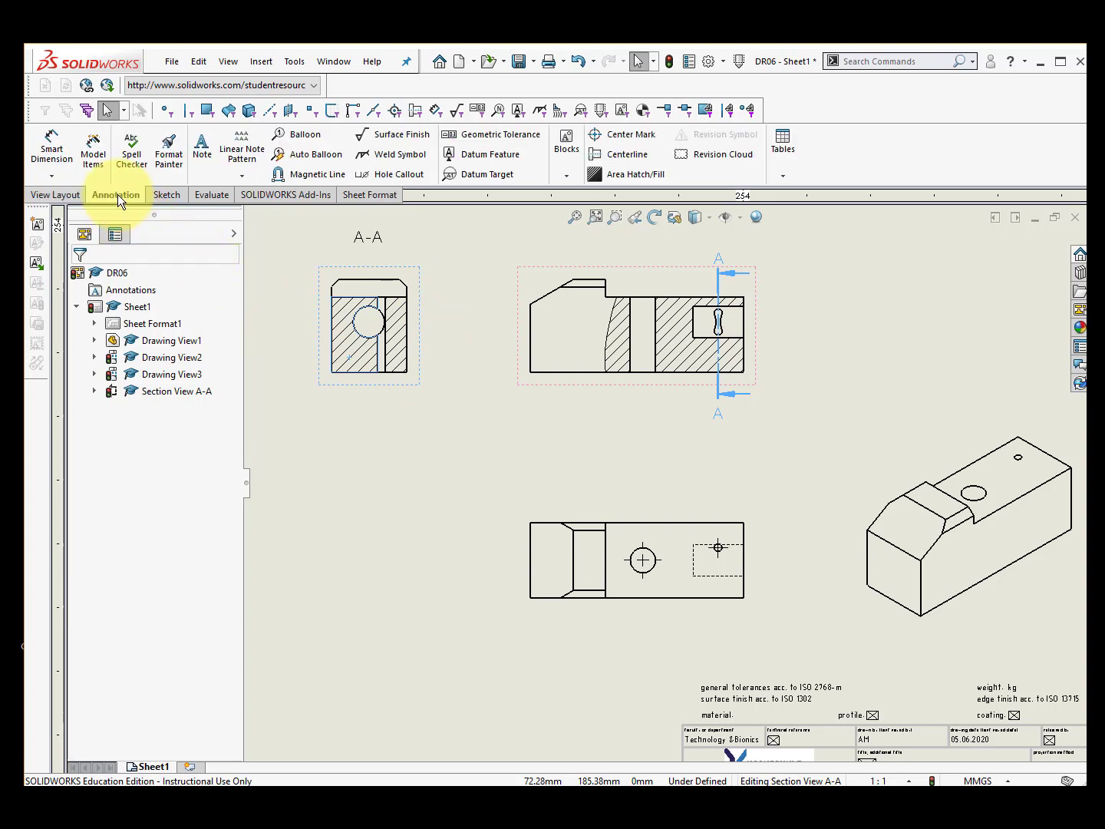
left_click(614, 154)
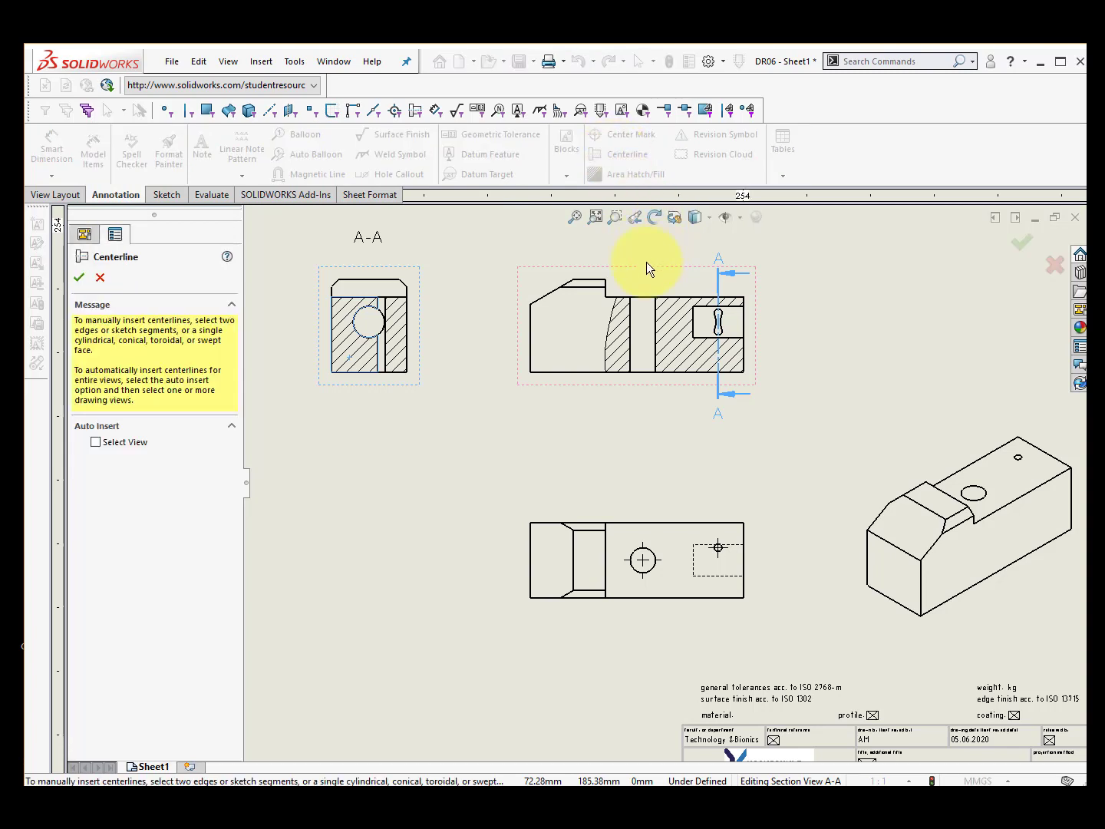
scroll(647, 280, "up", 1)
scroll(649, 338, "up", 2)
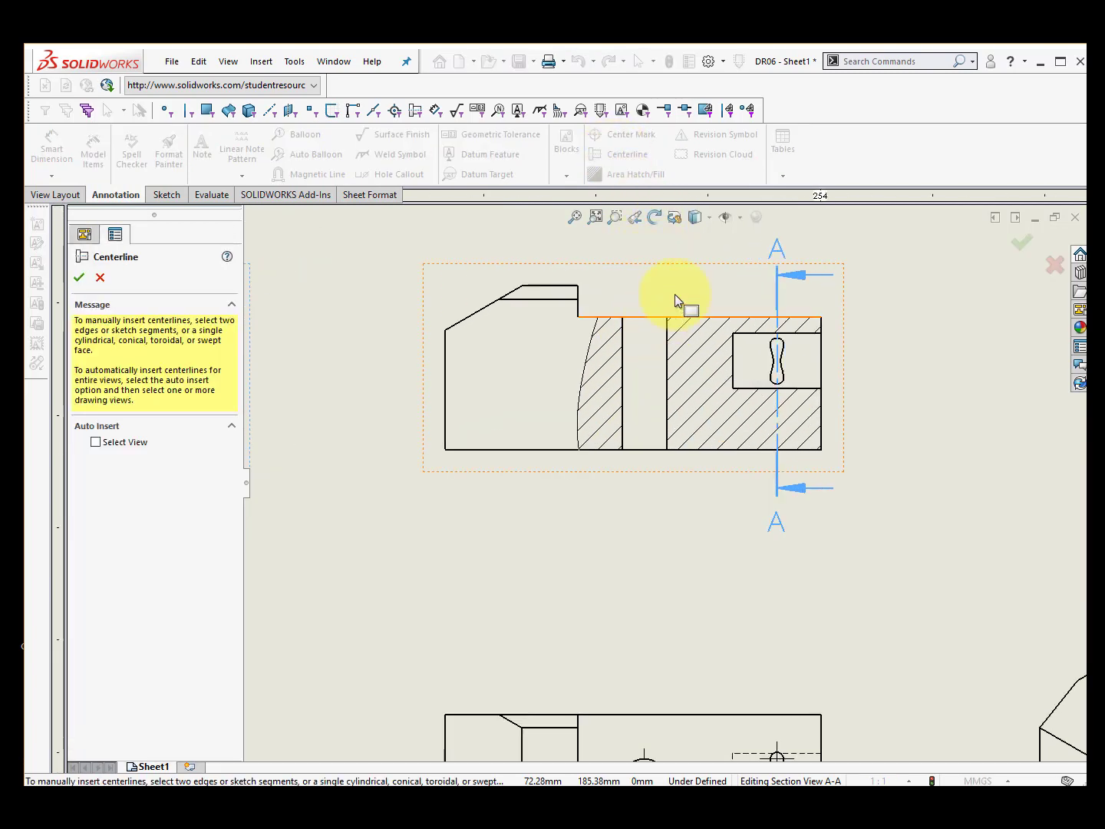
left_click(623, 382)
left_click(666, 375)
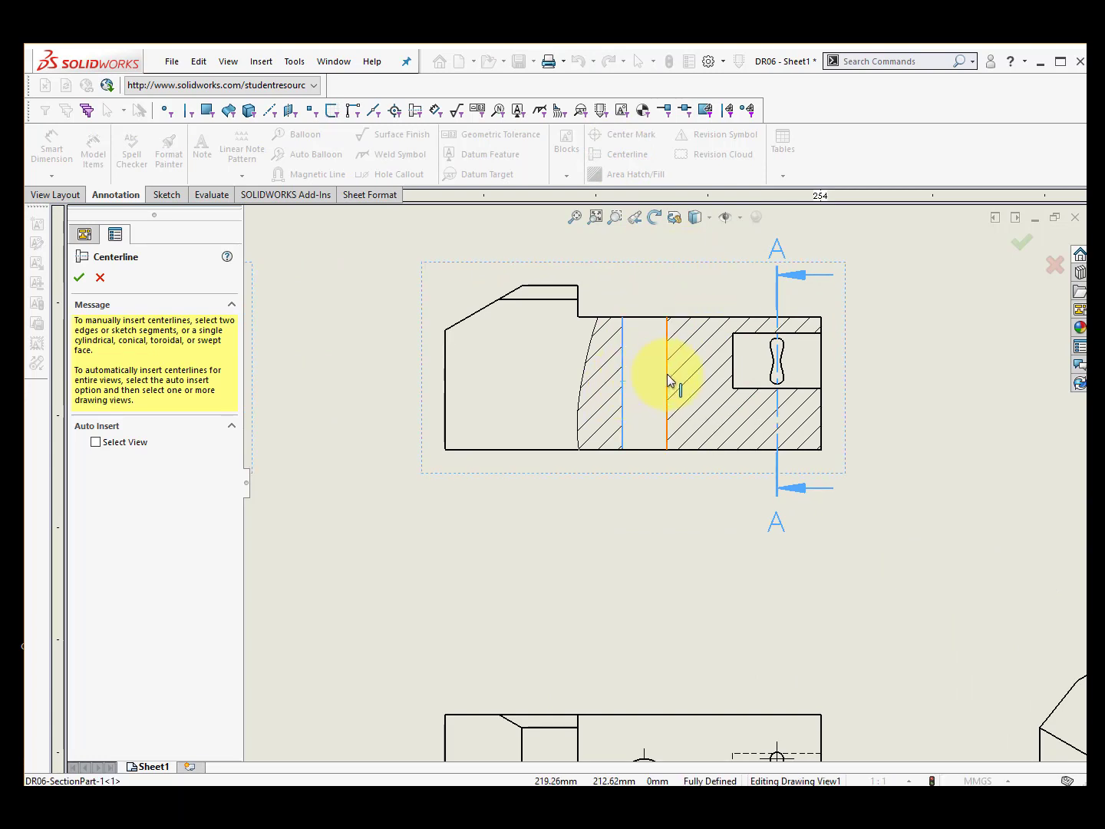
left_click(752, 390)
left_click(752, 336)
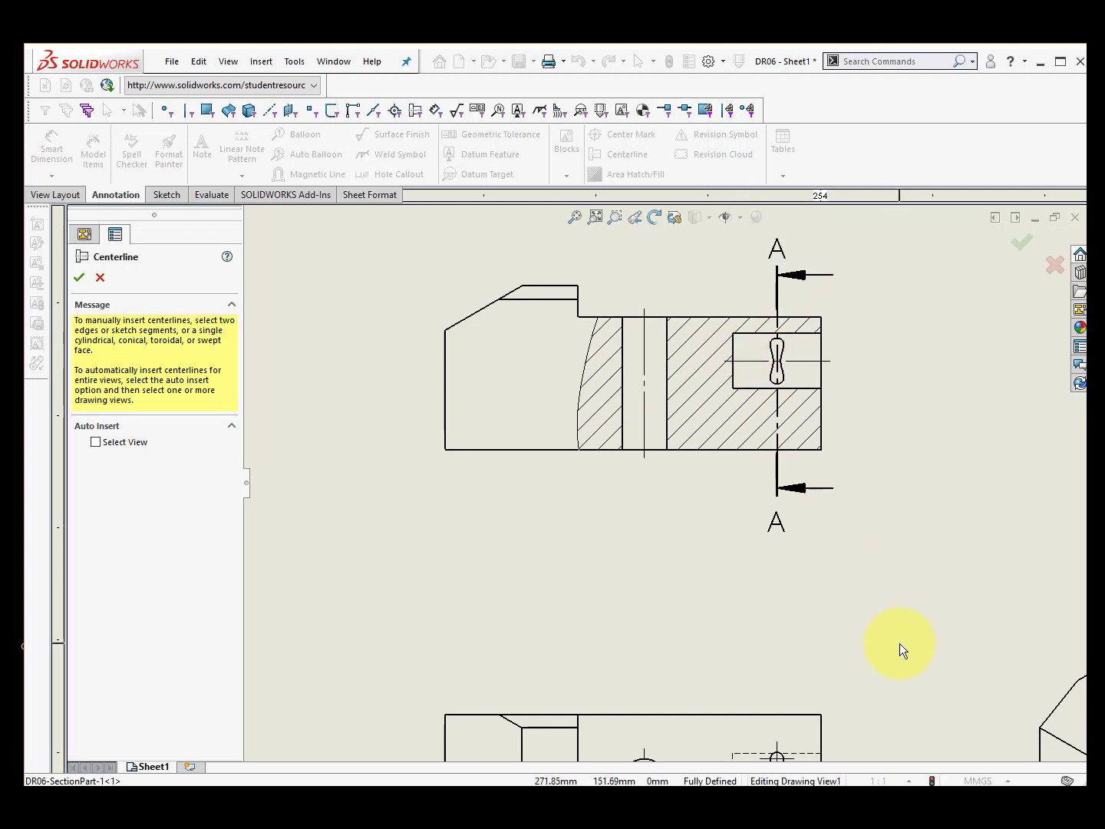
- Add a lengthwise centerline to the top view midway between the part's two long outer edges
scroll(568, 588, "up", 2)
scroll(572, 595, "up", 2)
scroll(614, 645, "down", 3)
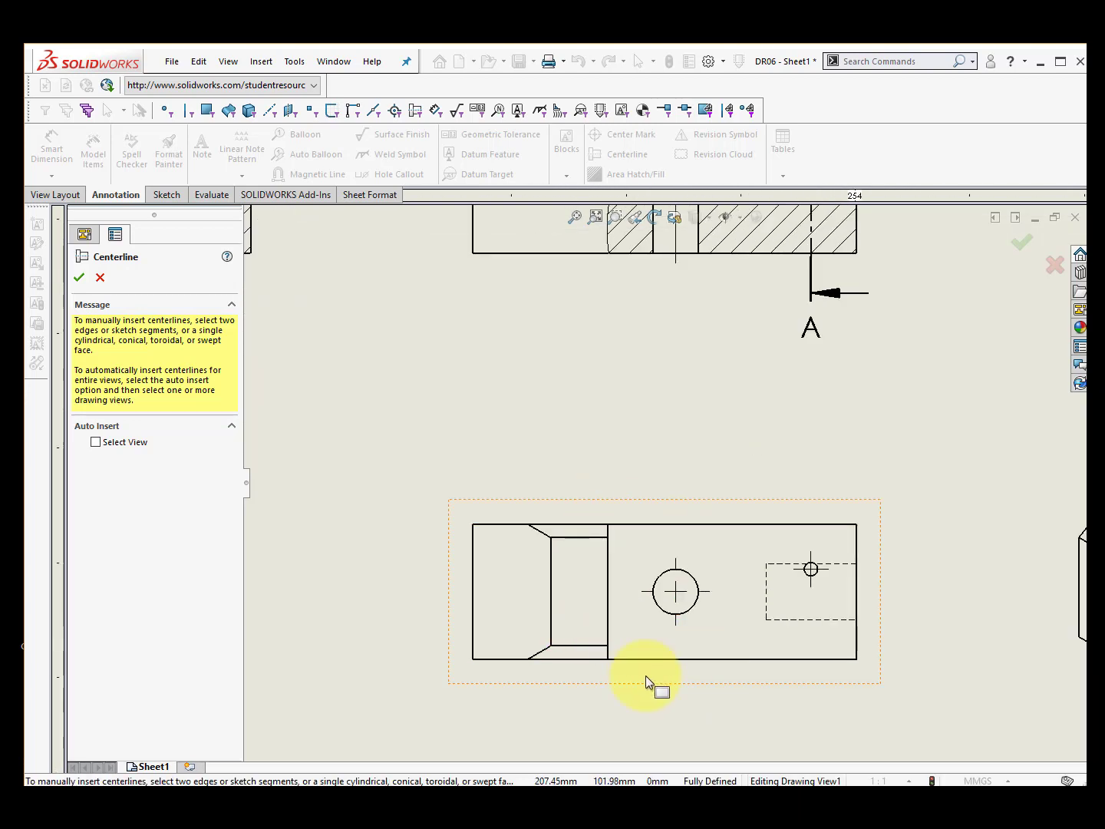
left_click(672, 628)
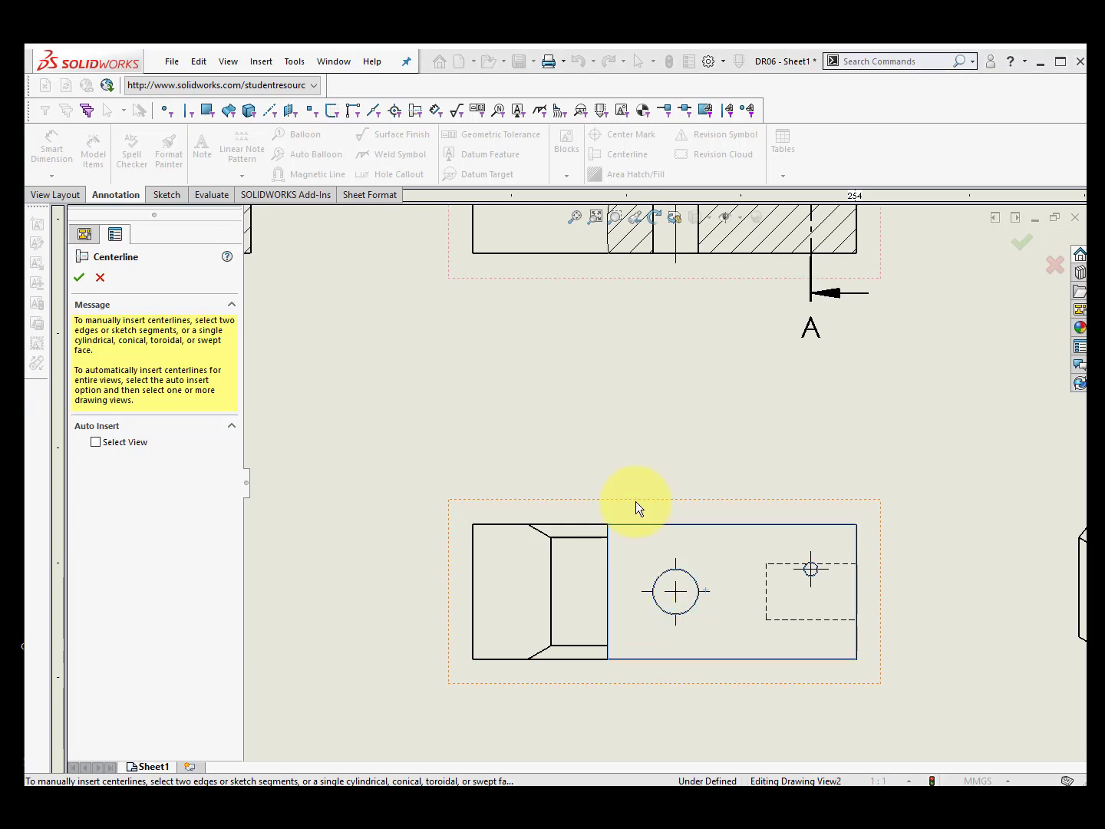
left_click(676, 658)
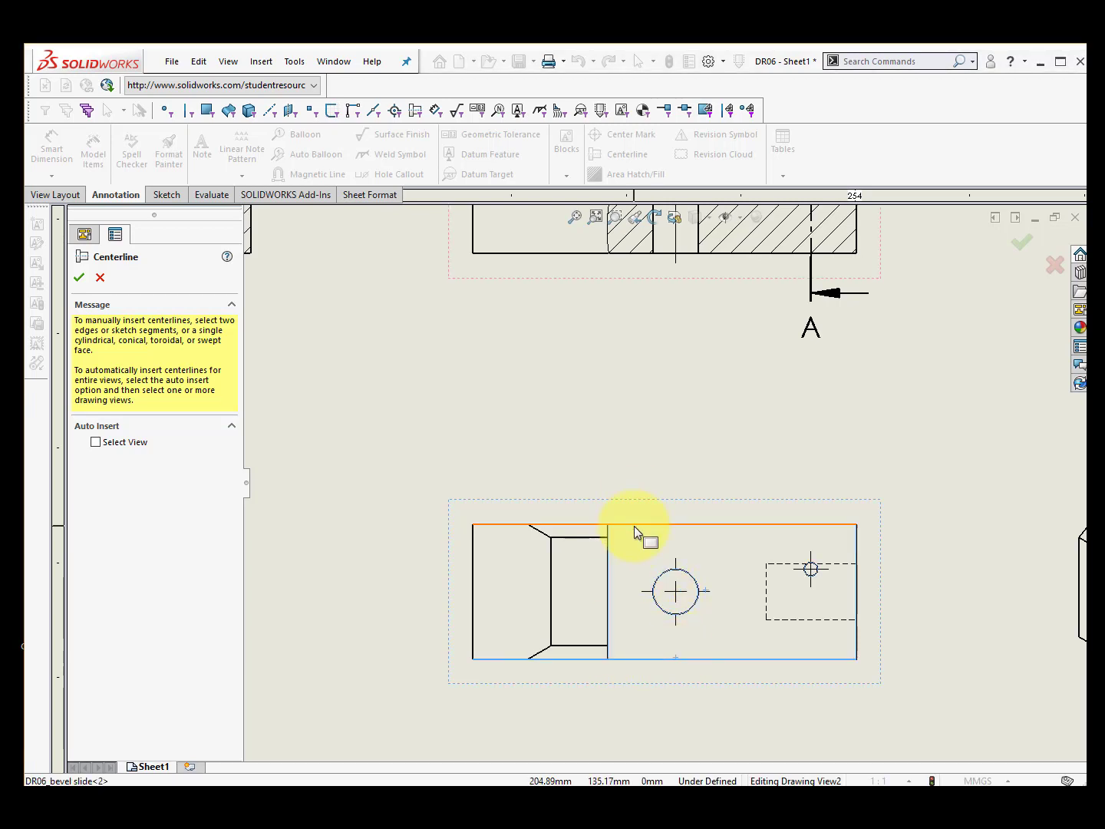
left_click(634, 525)
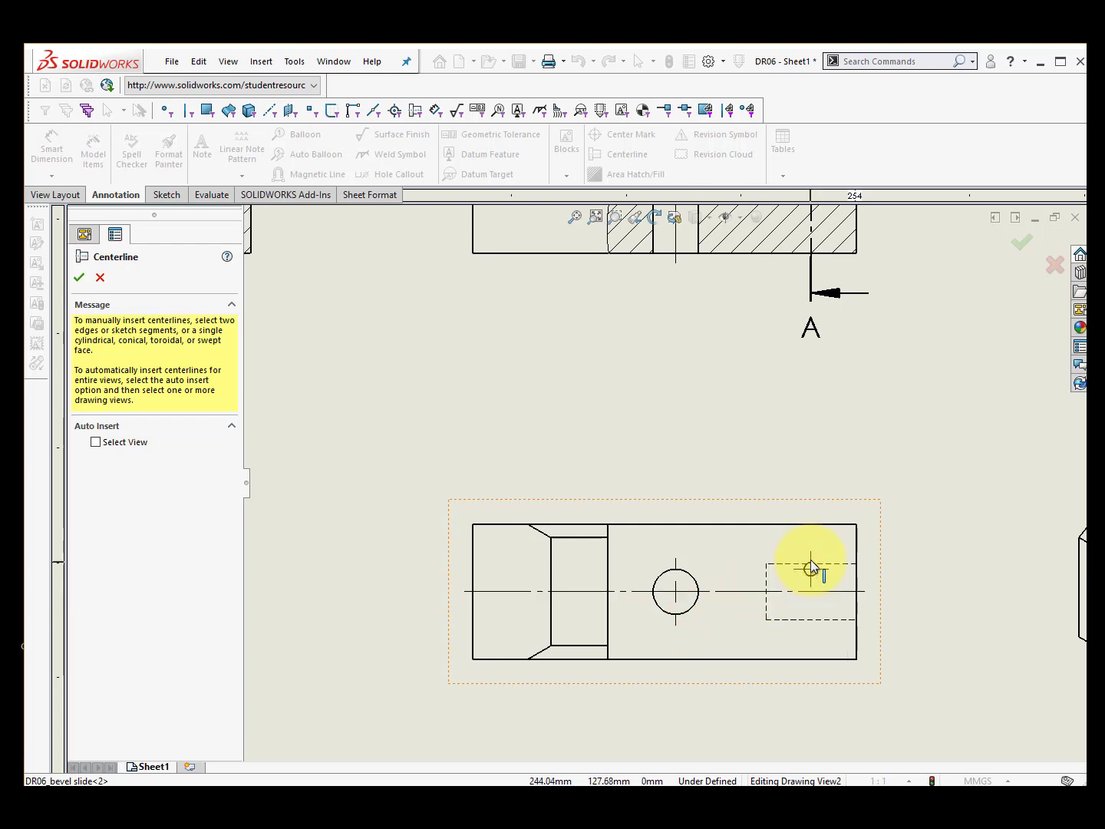
- Add a vertical centerline between the outer side edges in section view A-A and extend its upper end beyond the part's top edge
scroll(562, 542, "up", 1)
key("f")
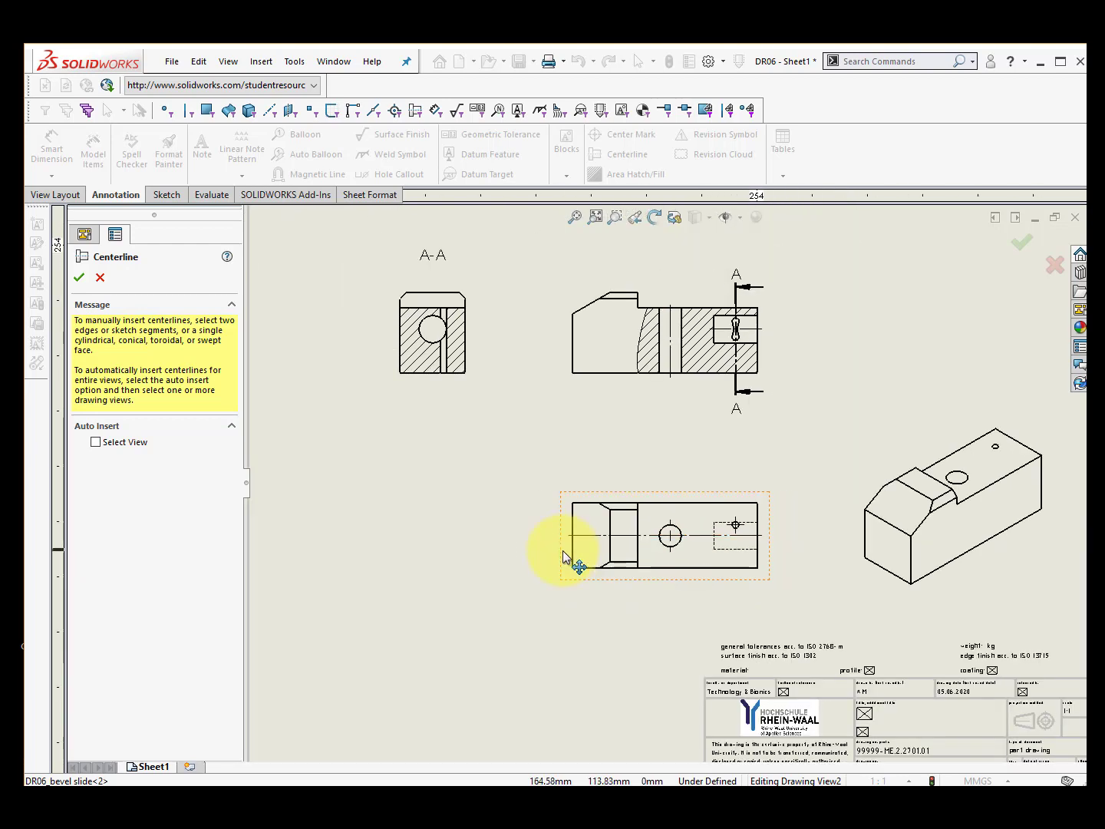
scroll(433, 309, "down", 4)
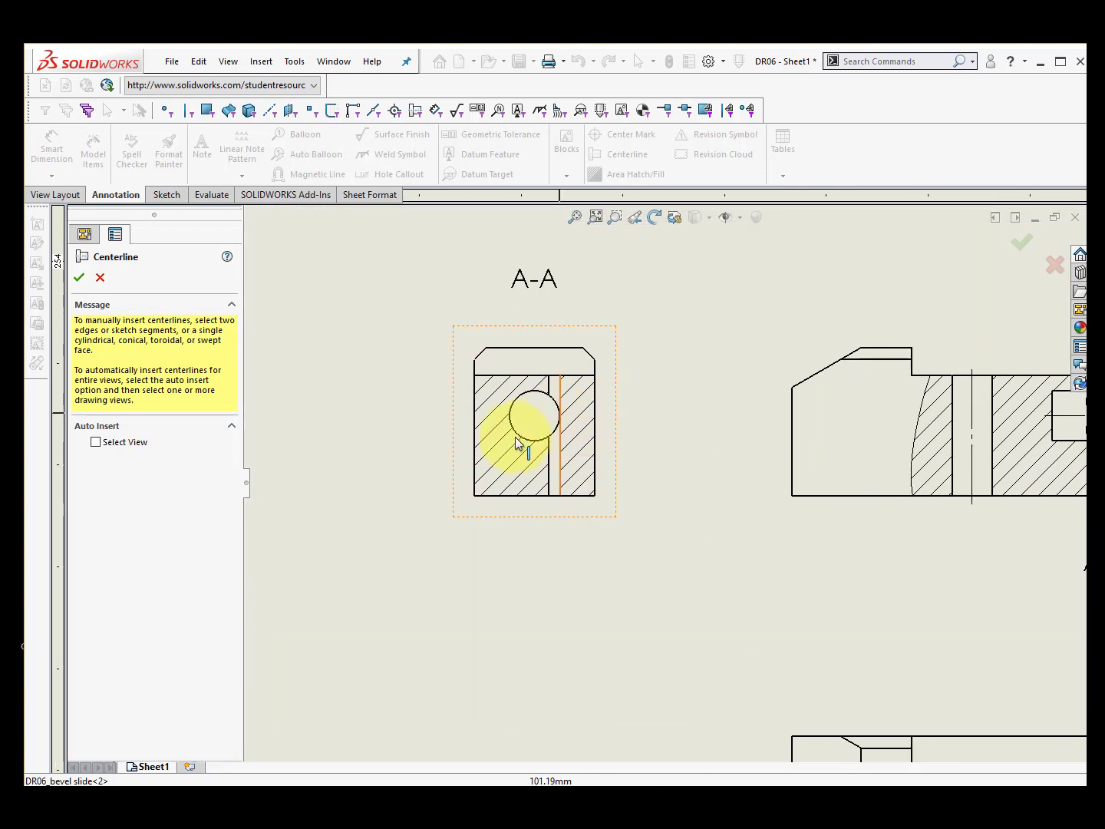
left_click(475, 436)
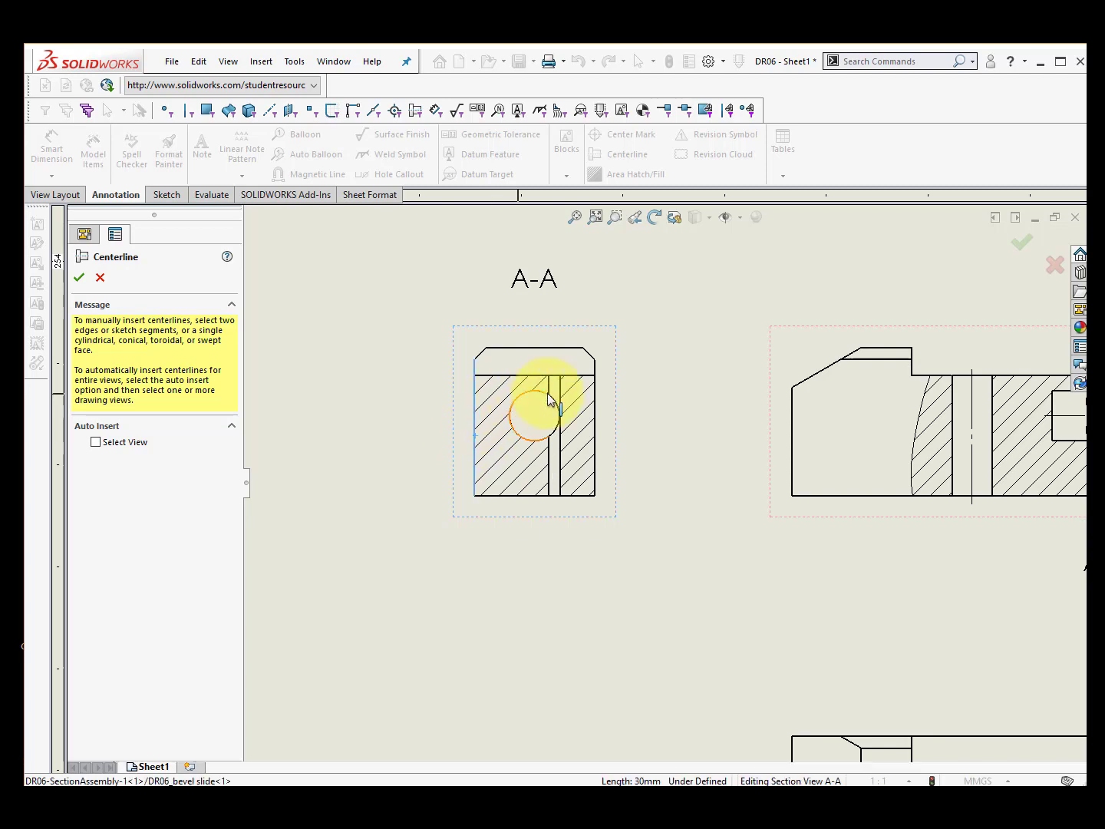
left_click(597, 421)
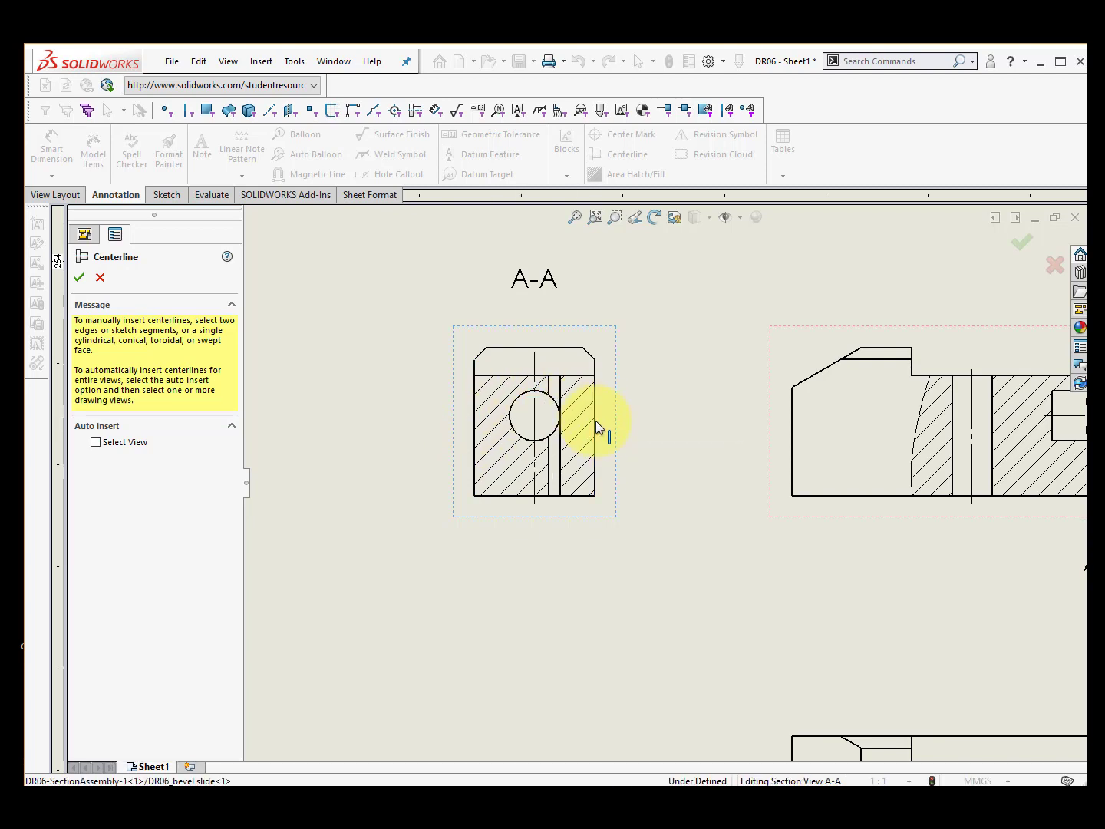
left_click(535, 361)
scroll(564, 412, "down", 2)
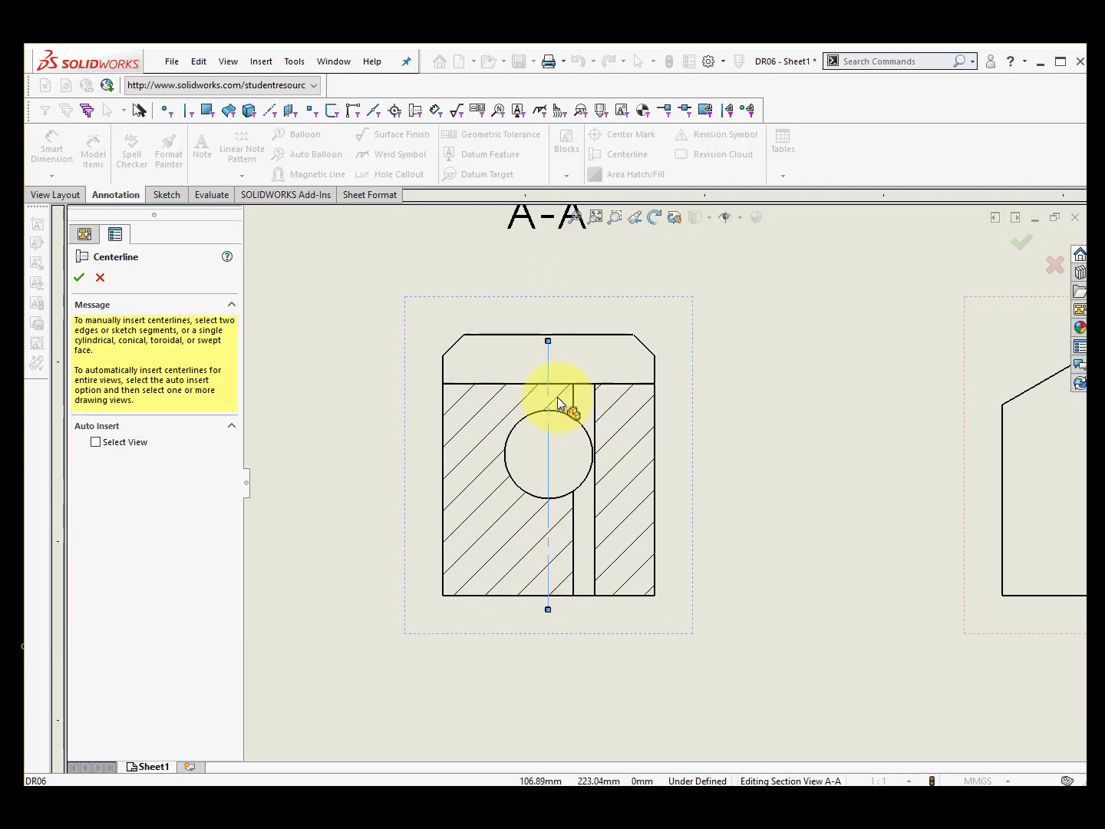
left_click_drag(548, 342, 545, 320)
left_click(547, 320)
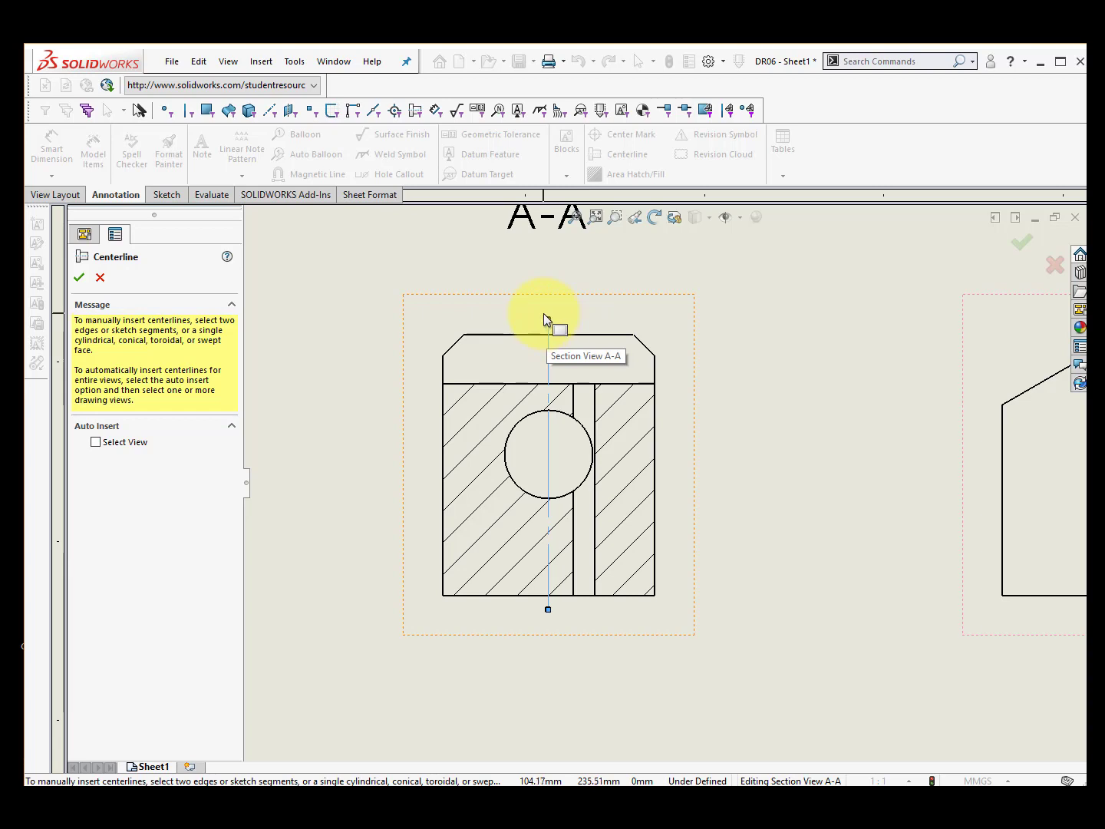
- Add a centerline to the small vertical hole in section view A-A and extend its upper end just above the hatched area
left_click(595, 534)
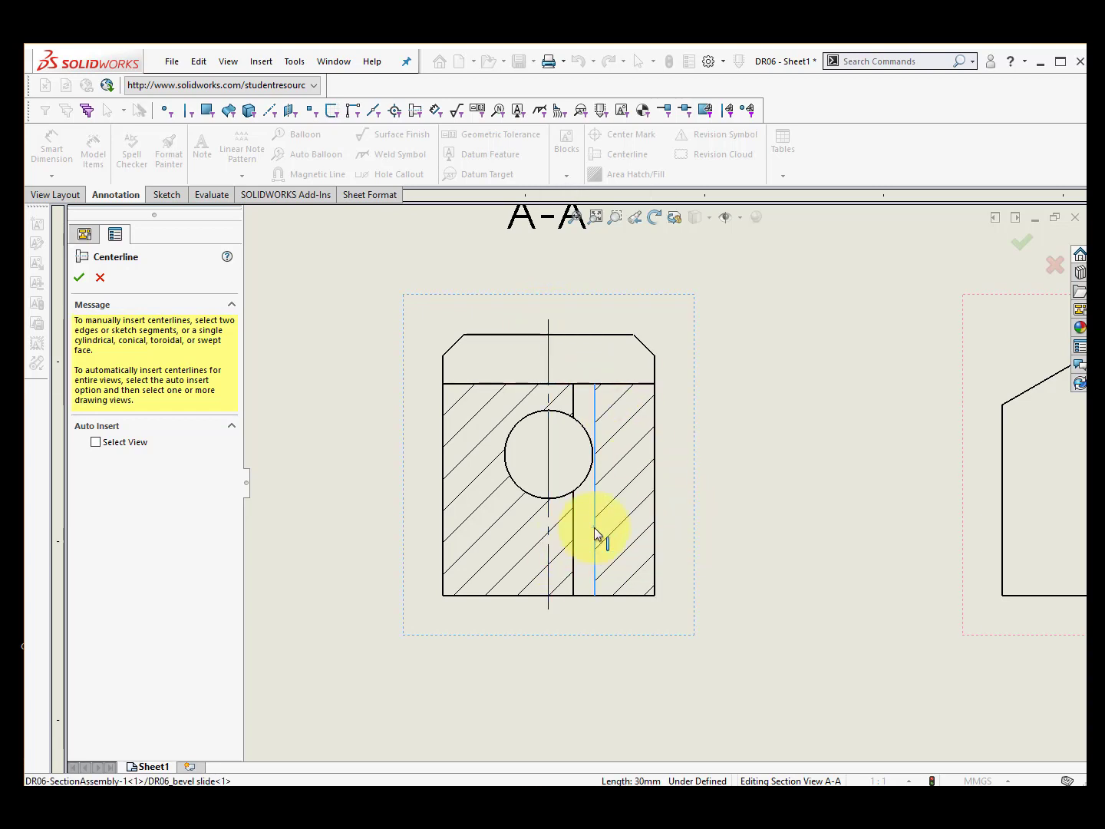
left_click(572, 532)
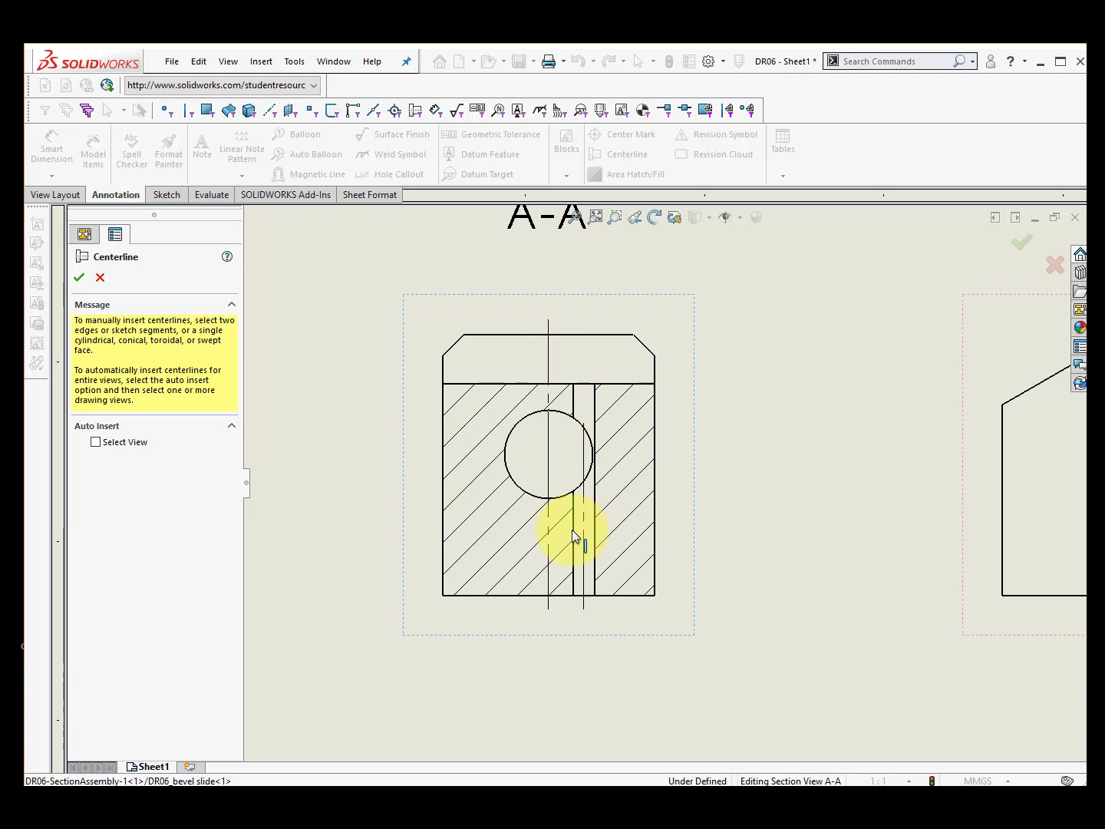
left_click(585, 454)
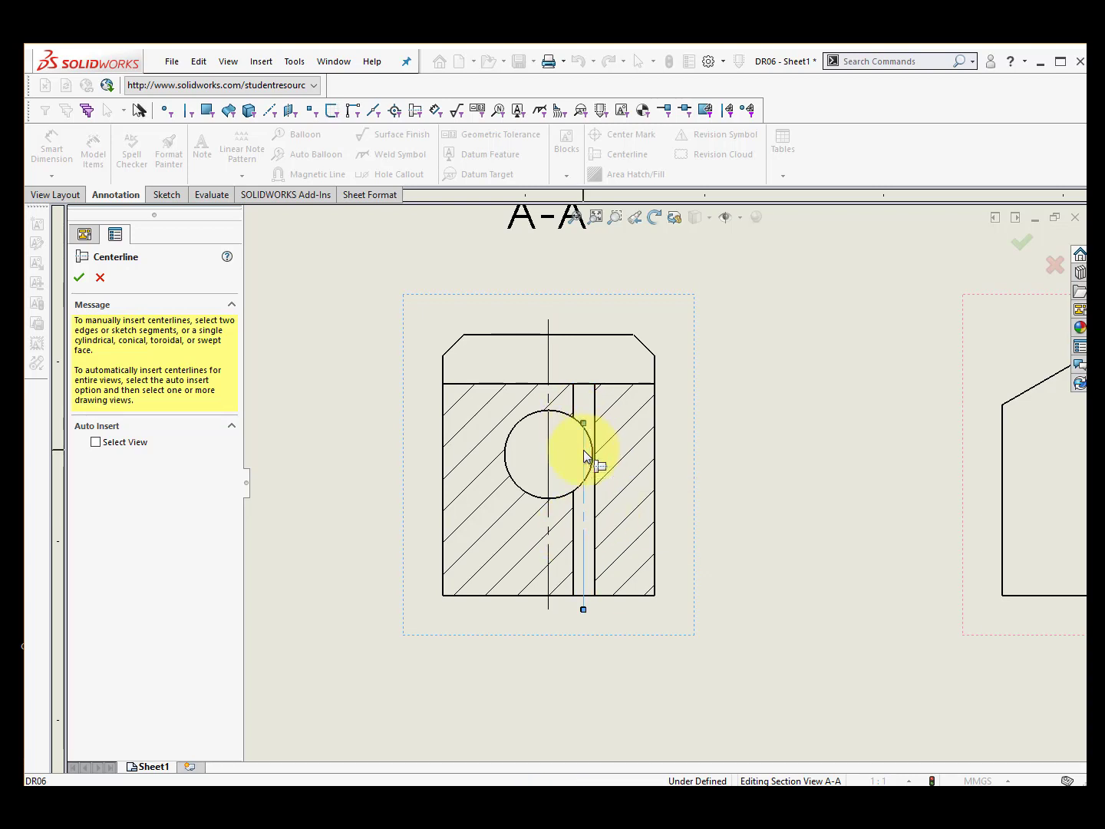
left_click_drag(582, 419, 584, 373)
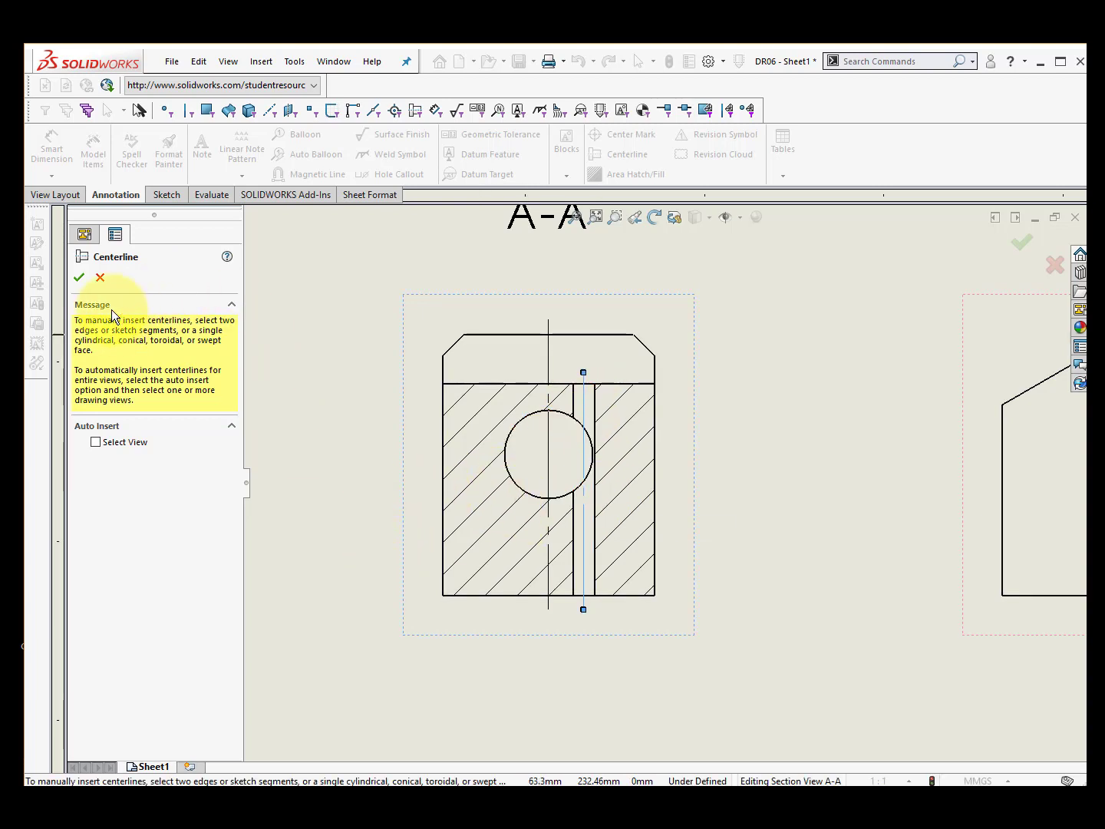
left_click(77, 276)
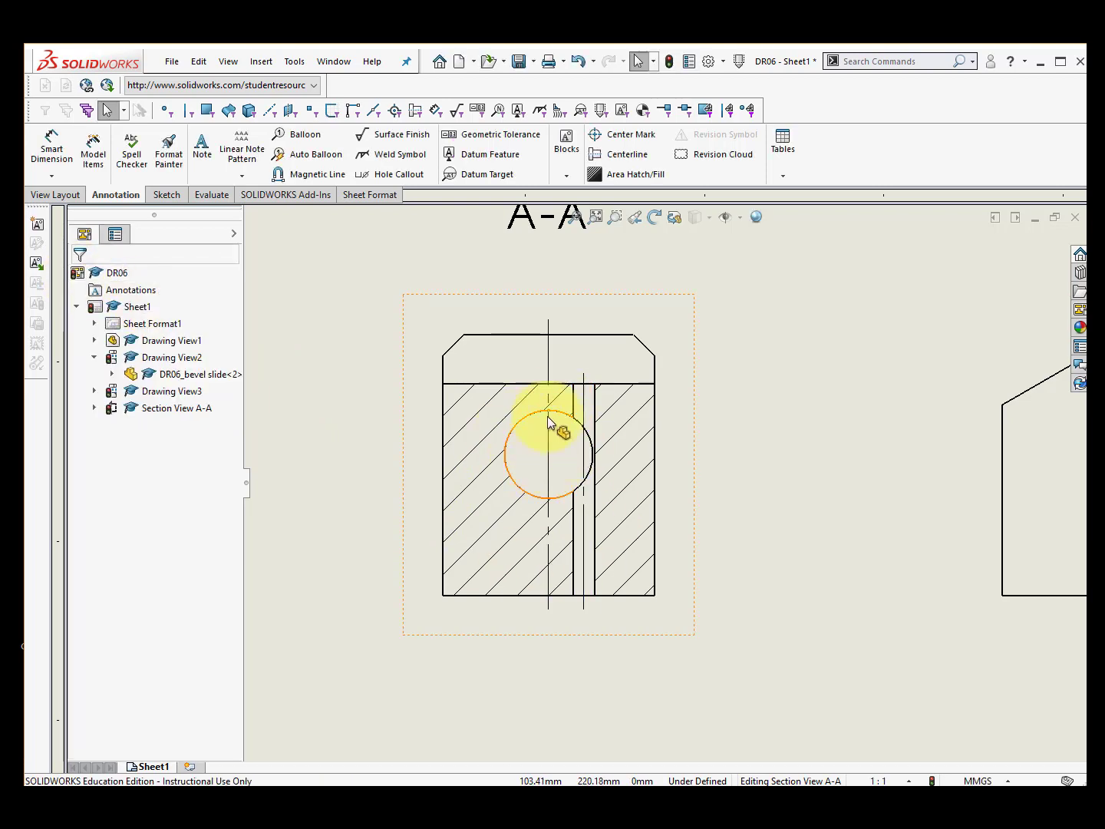
- Add a center mark to the circular bore in section view A-A
left_click(611, 135)
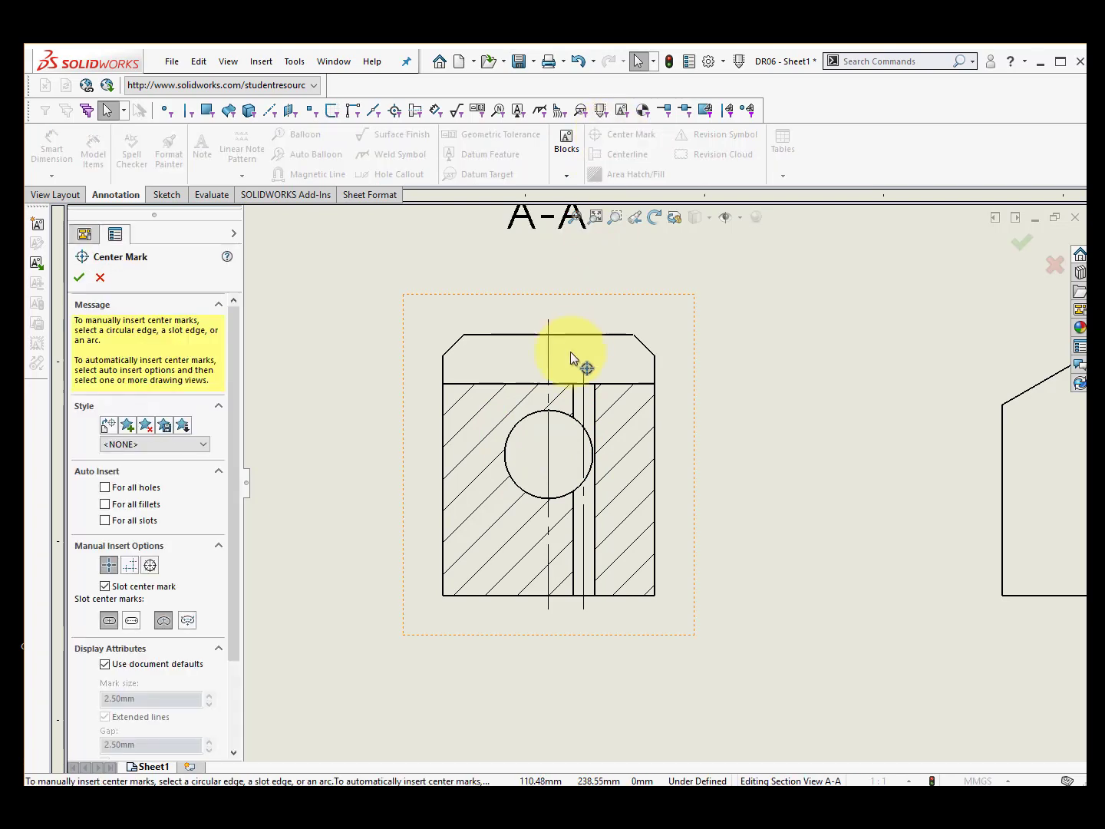
left_click(514, 427)
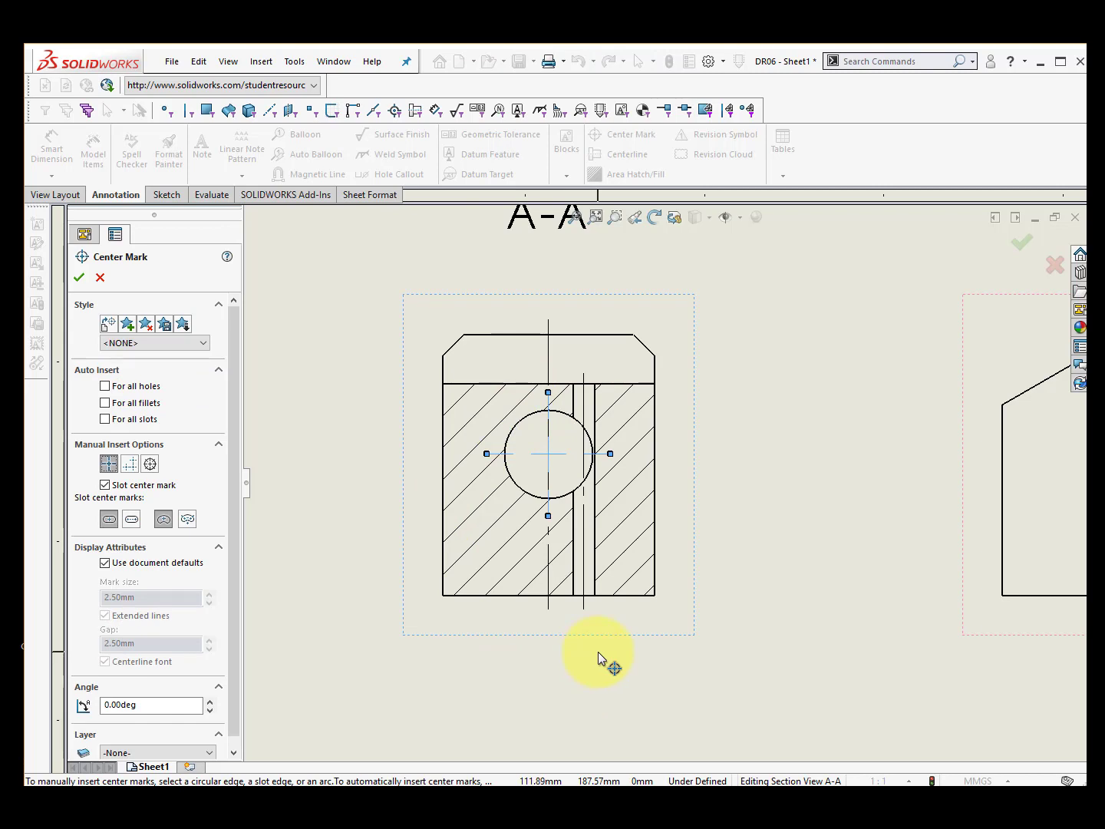
- Finish placing center marks and dimension the part's overall length below the front view
scroll(598, 651, "down", 5)
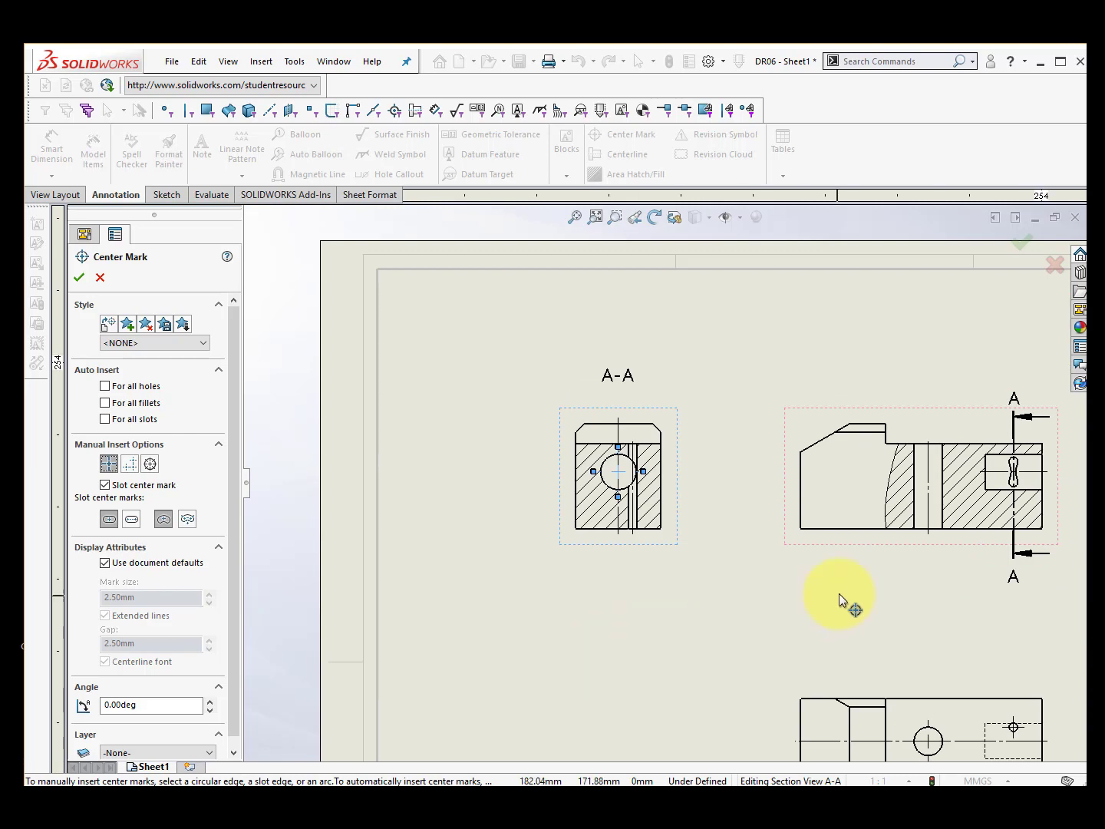
left_click(80, 278)
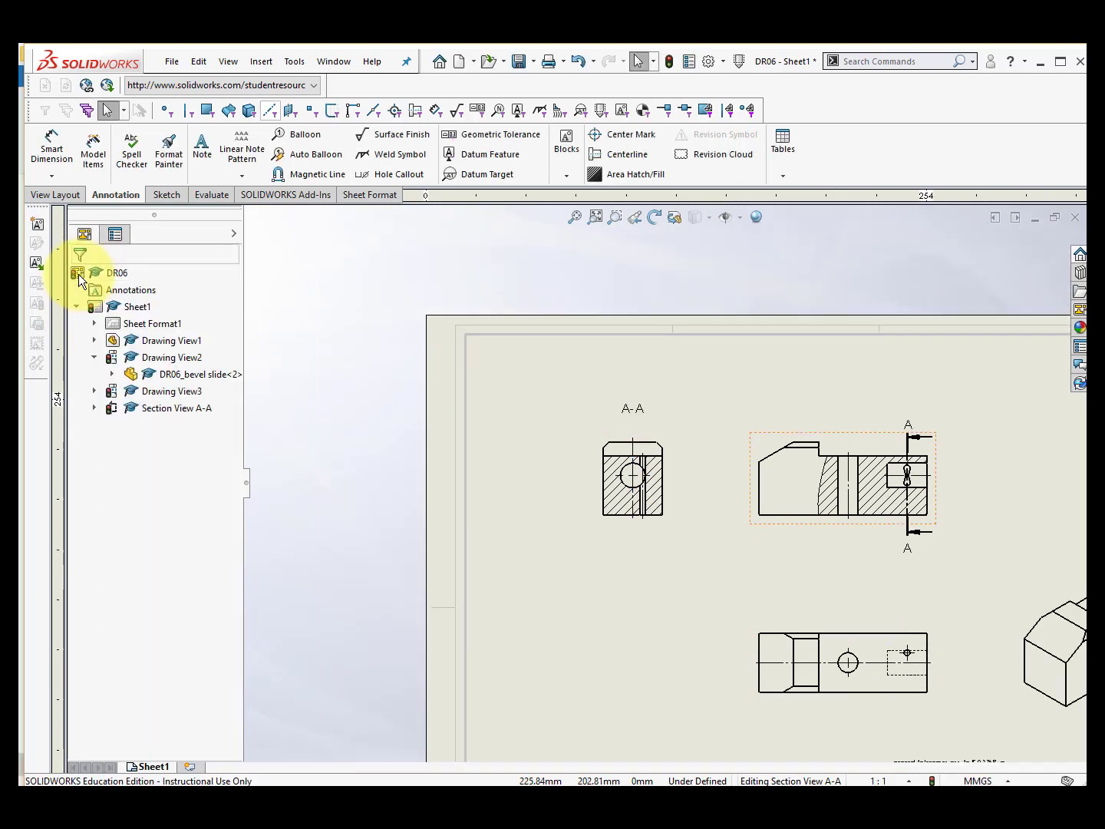
scroll(882, 499, "down", 3)
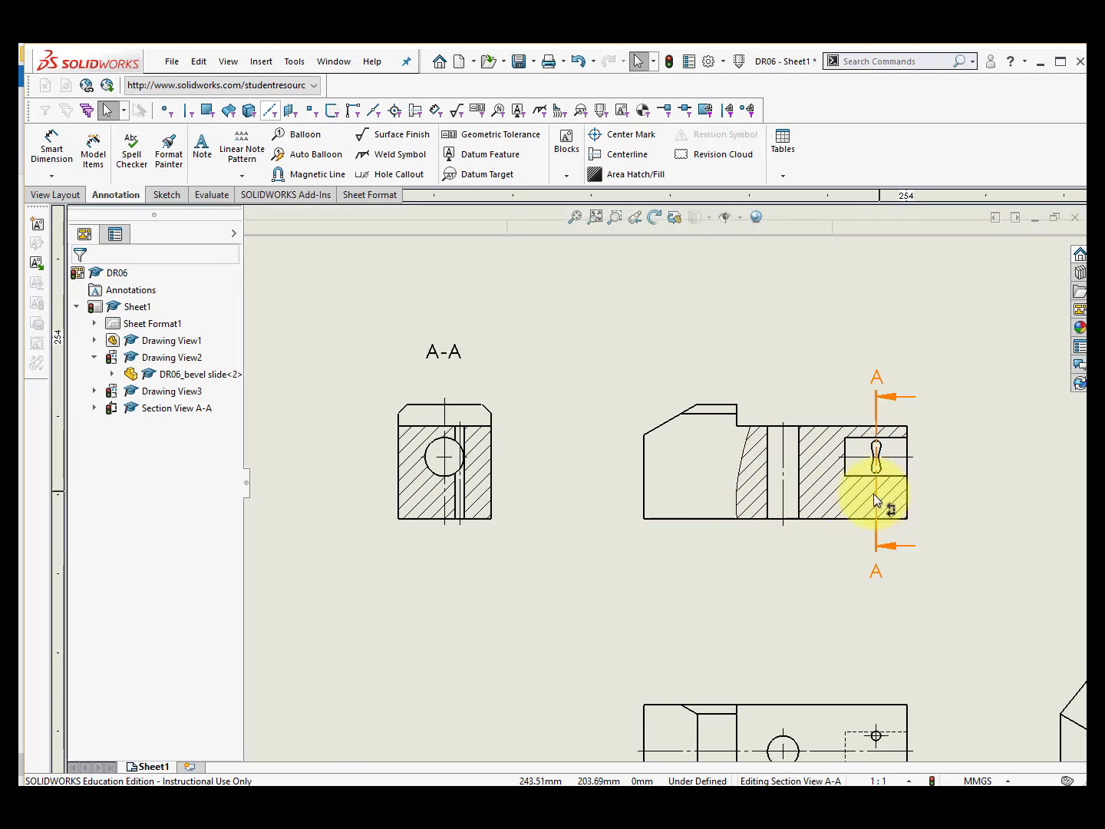
left_click(50, 142)
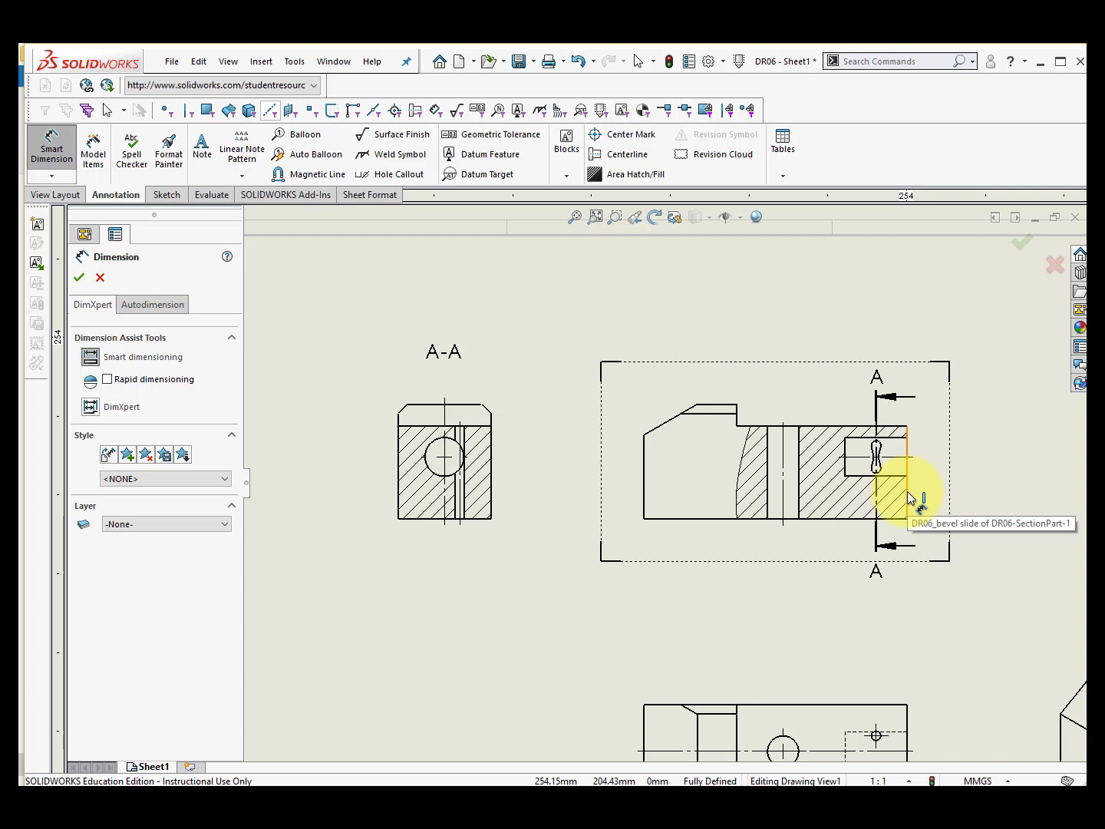
left_click(850, 525)
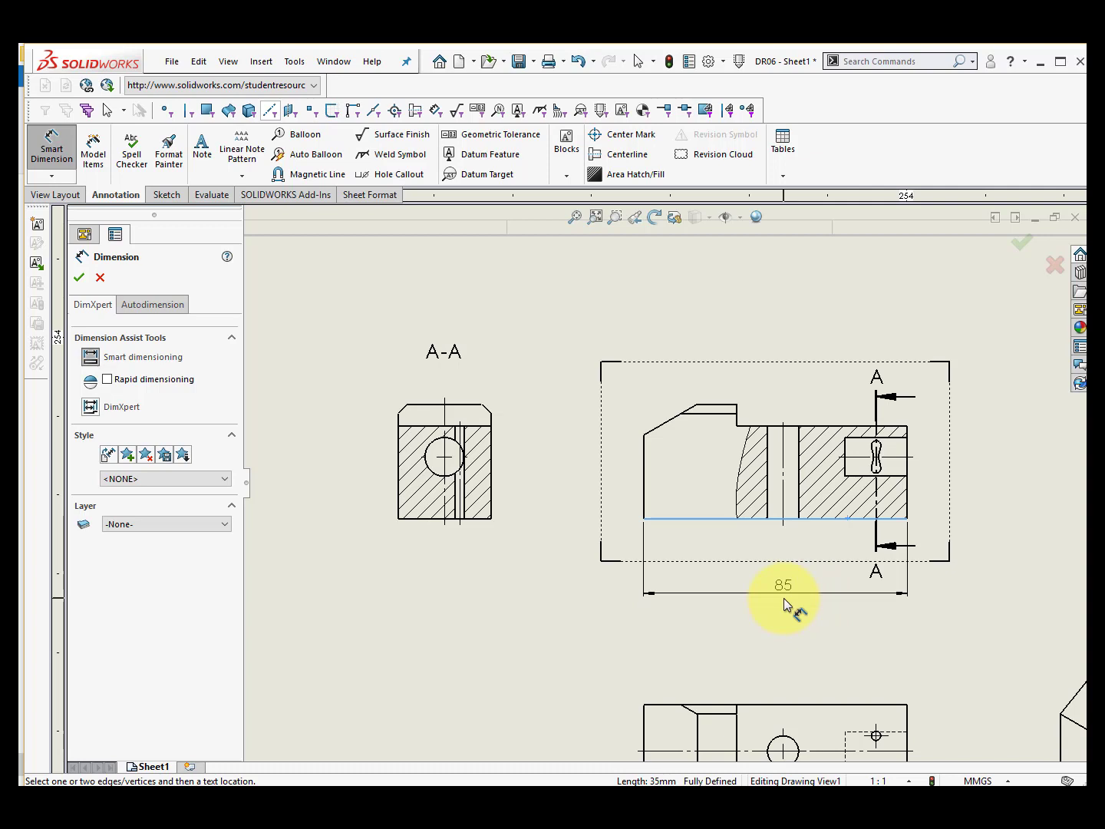
left_click(787, 605)
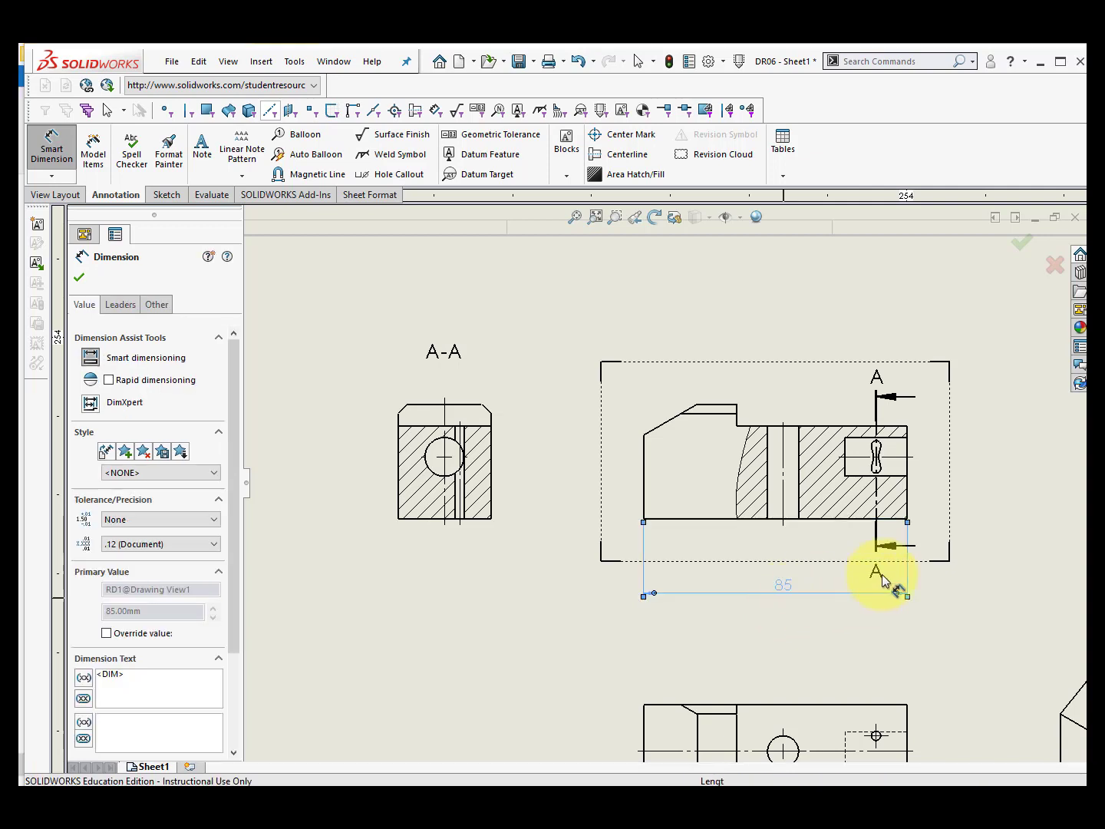
- Dimension the height of the blind bore's centerline above the part's bottom edge, beside the front view
left_click(858, 521)
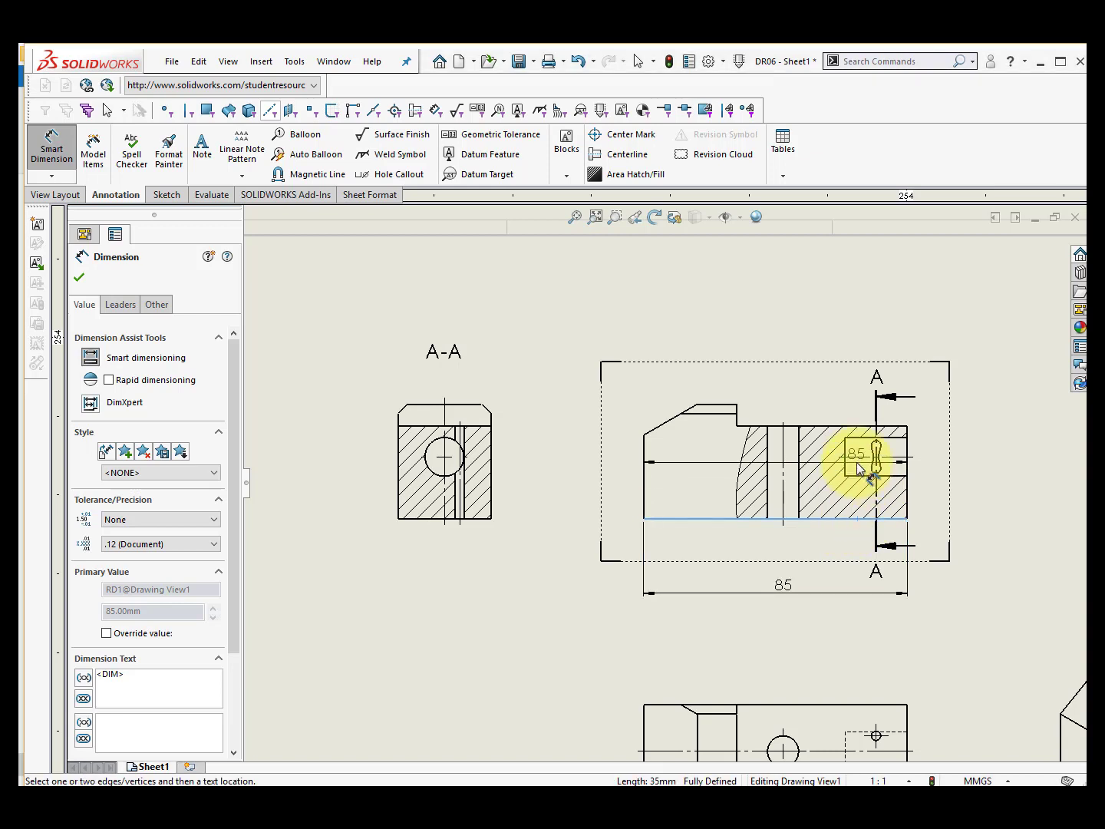
left_click(901, 457)
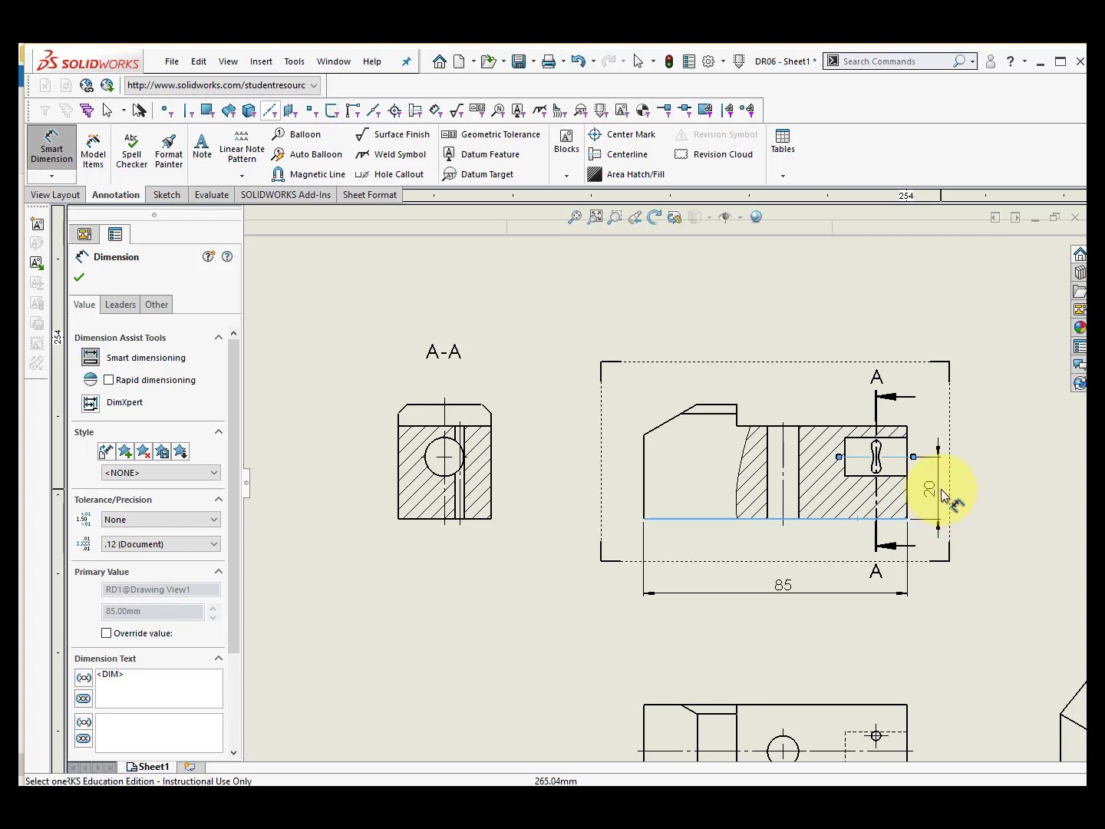
left_click(944, 495)
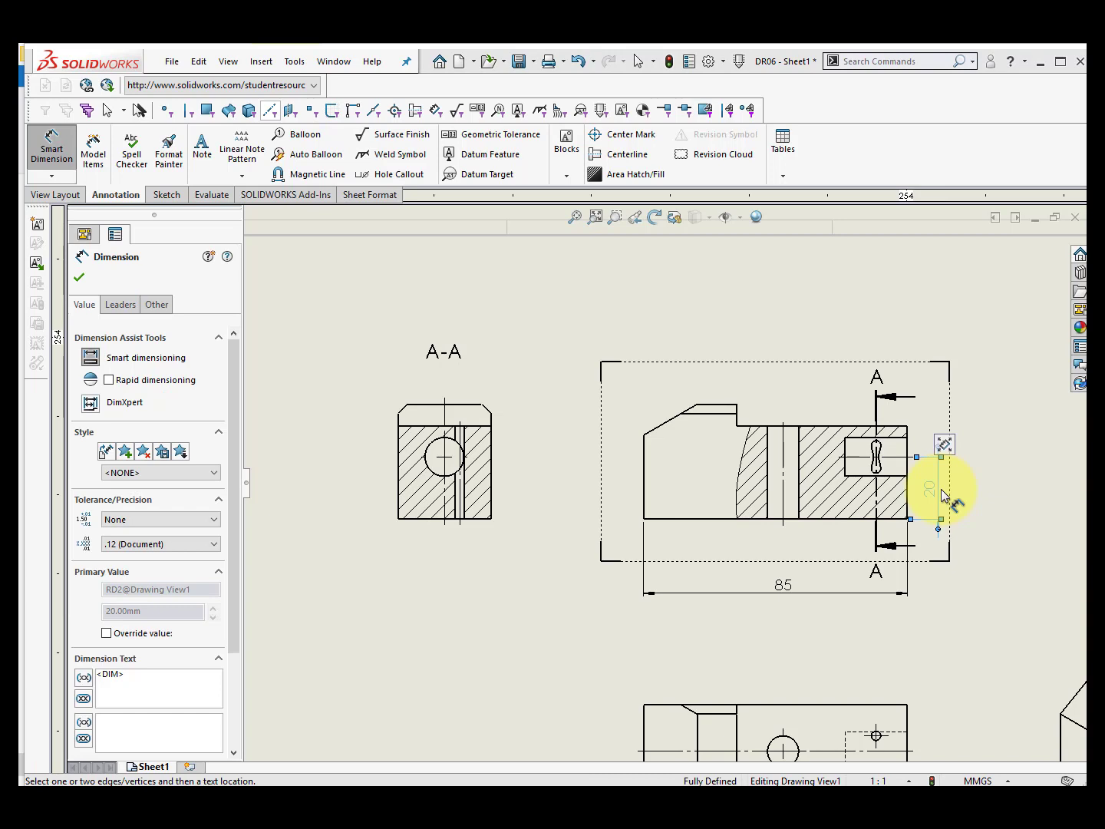
- Dimension the blind bore's diameter in the front view and move the bore height dimension farther away from the part
left_click(895, 477)
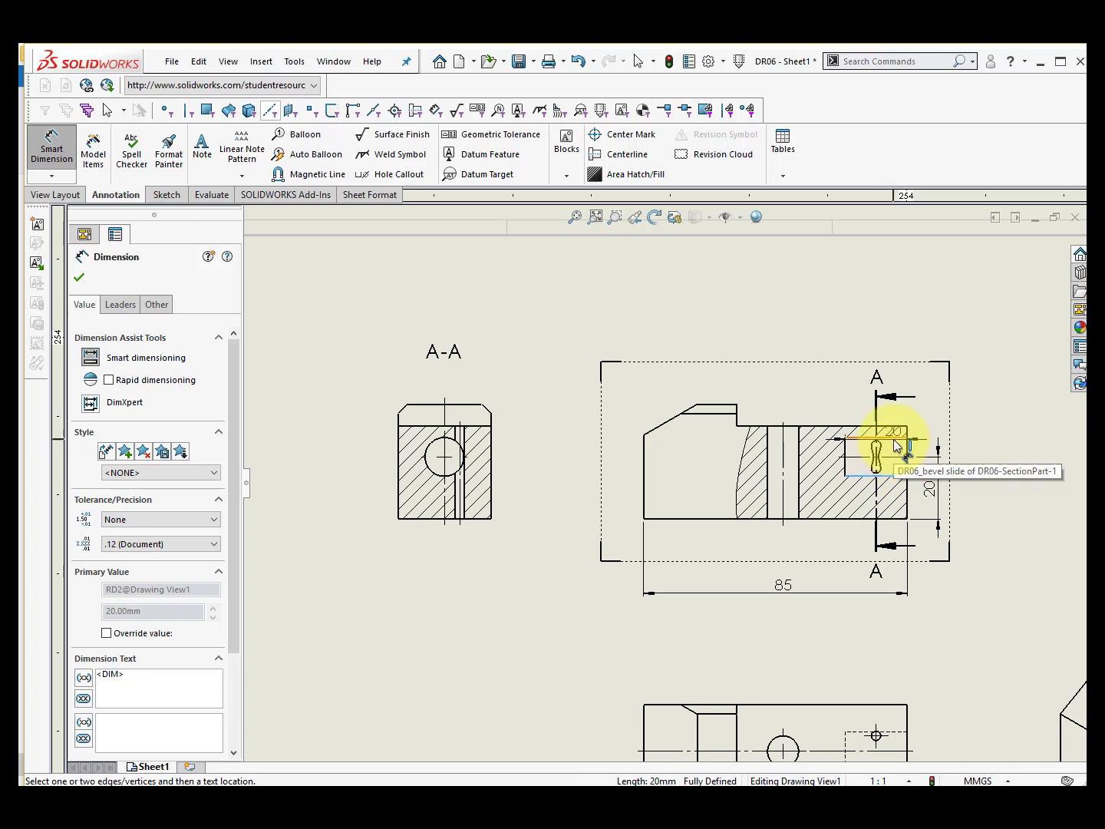
left_click(893, 439)
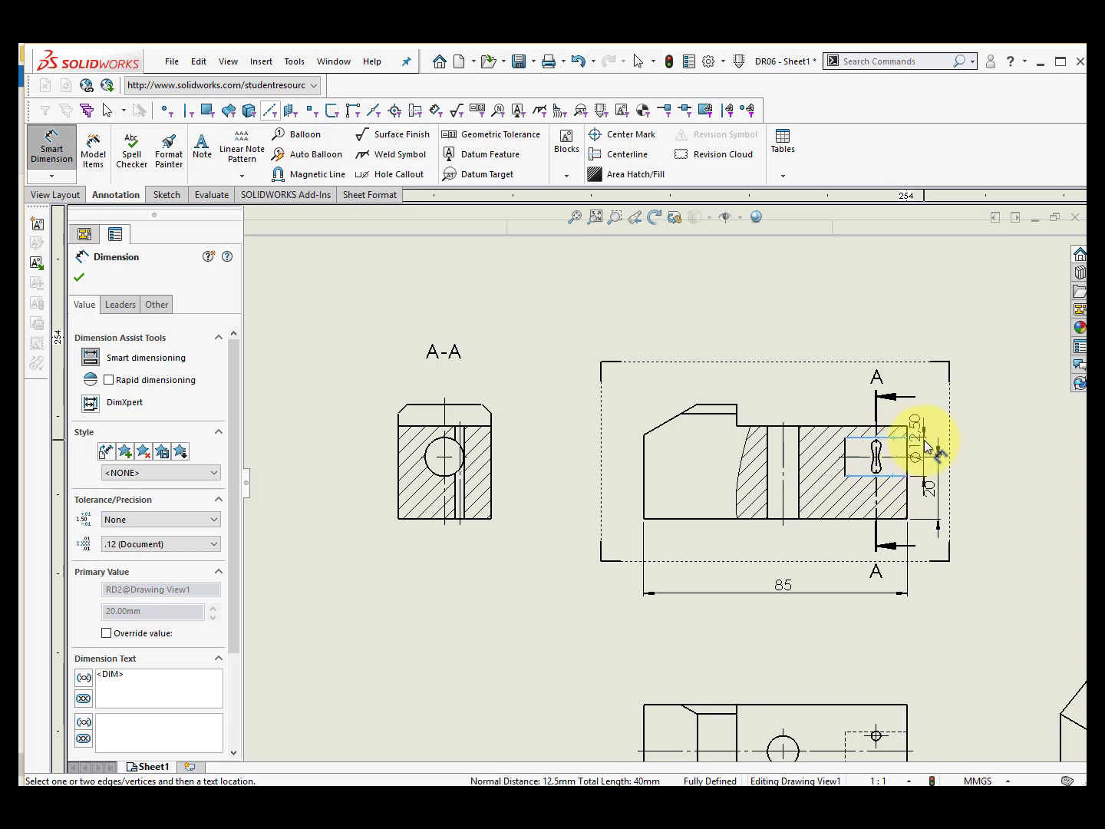
left_click(925, 445)
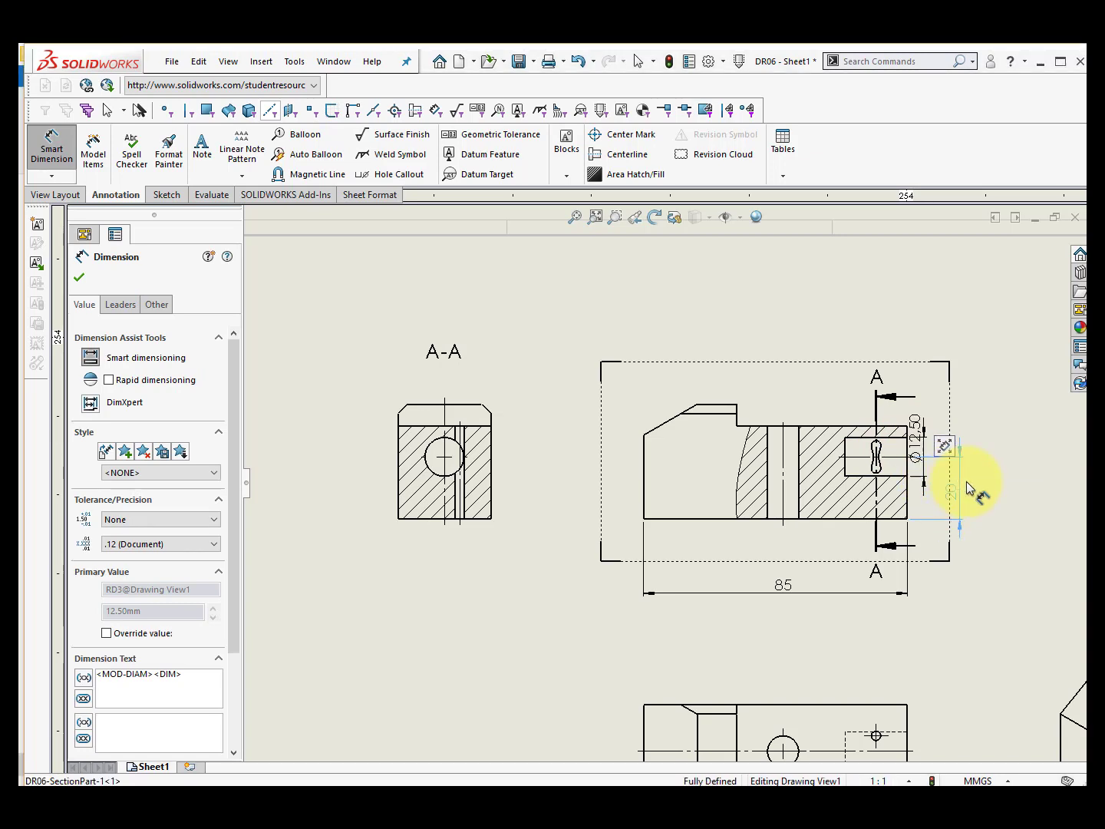
left_click(964, 488)
- Move the bore diameter text above its arrows and set its precision to one decimal place (.1)
left_click_drag(923, 467, 943, 432)
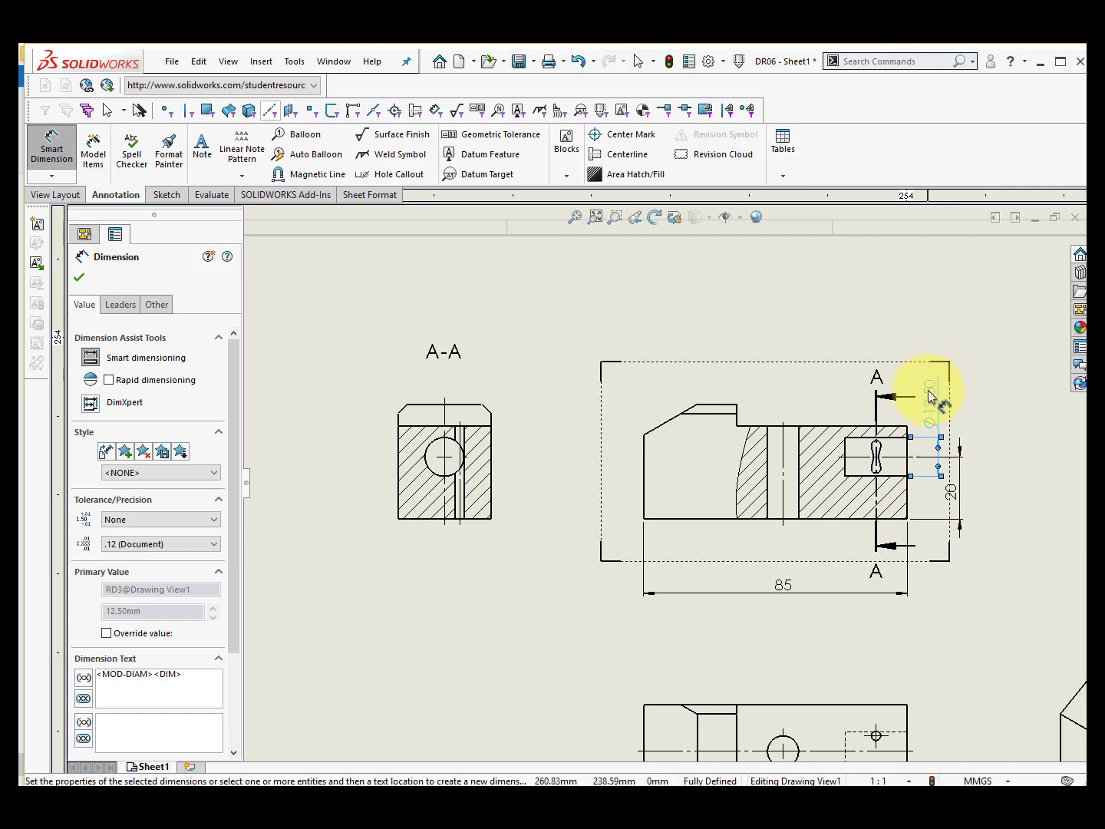
left_click(158, 544)
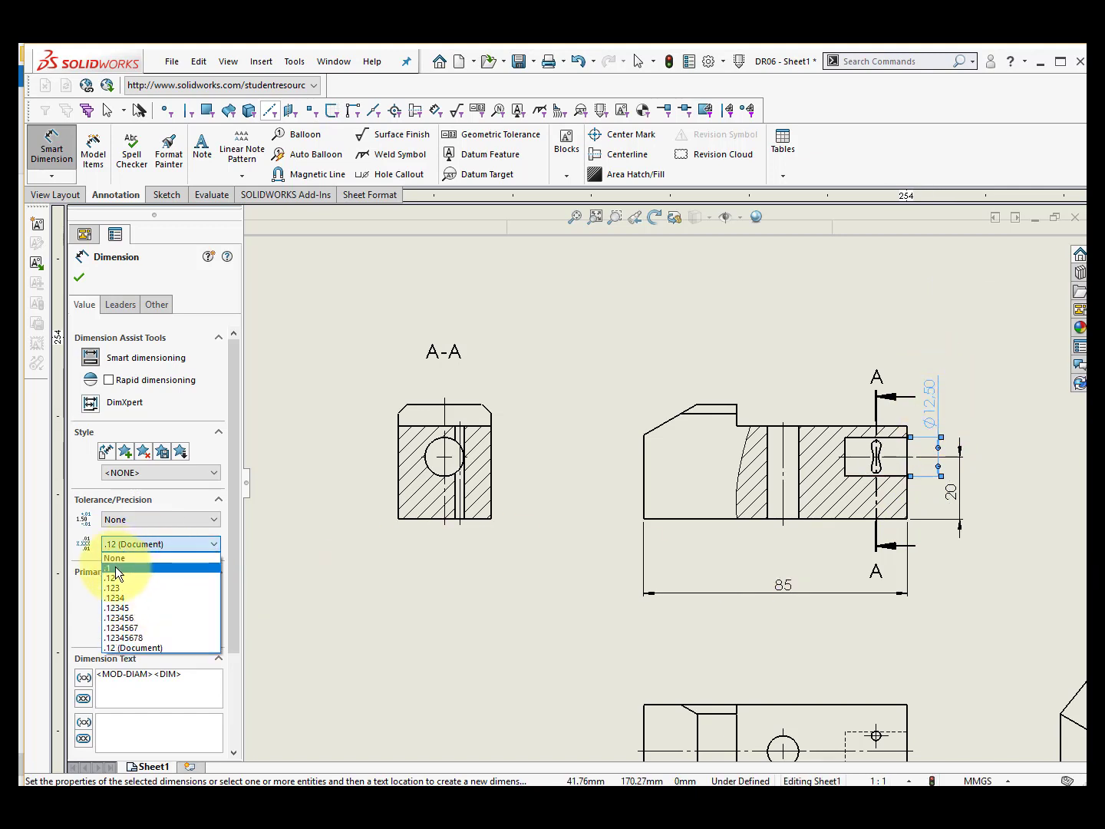
left_click(114, 569)
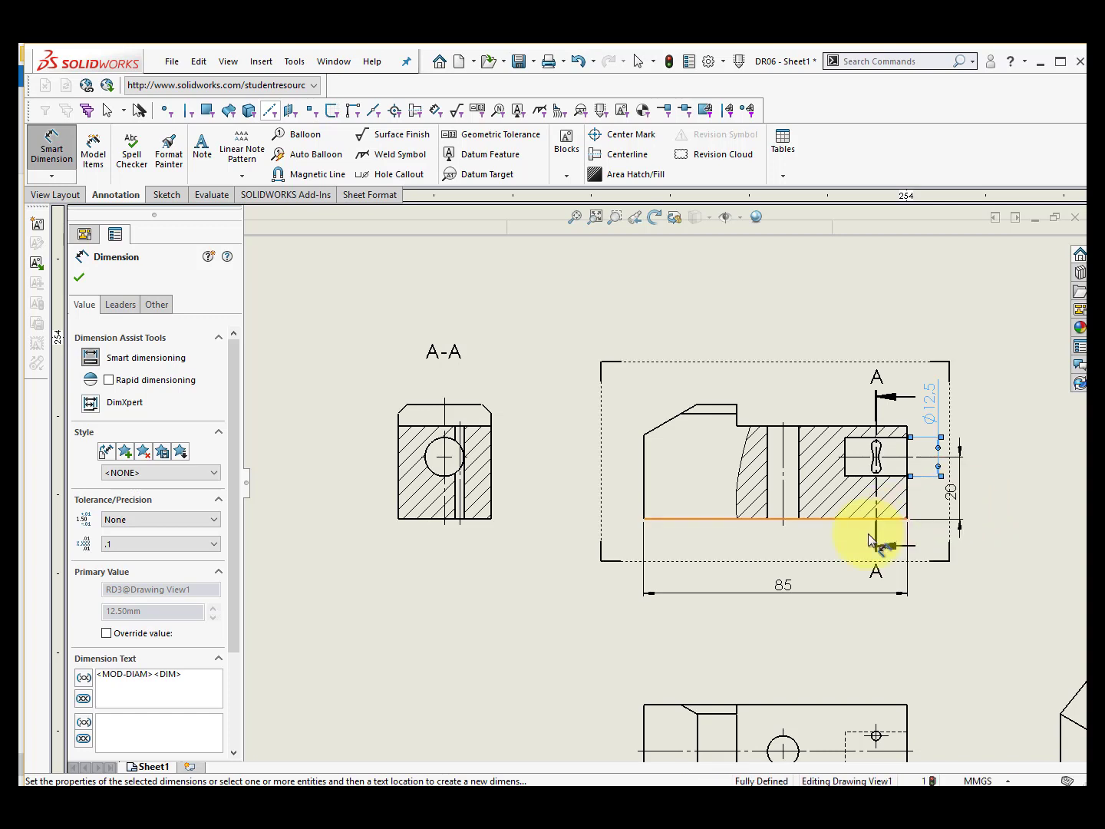
- Dimension the height from the bottom edge to the lower top surface in the front view, outside the bore height dimension
left_click(829, 520)
left_click(848, 426)
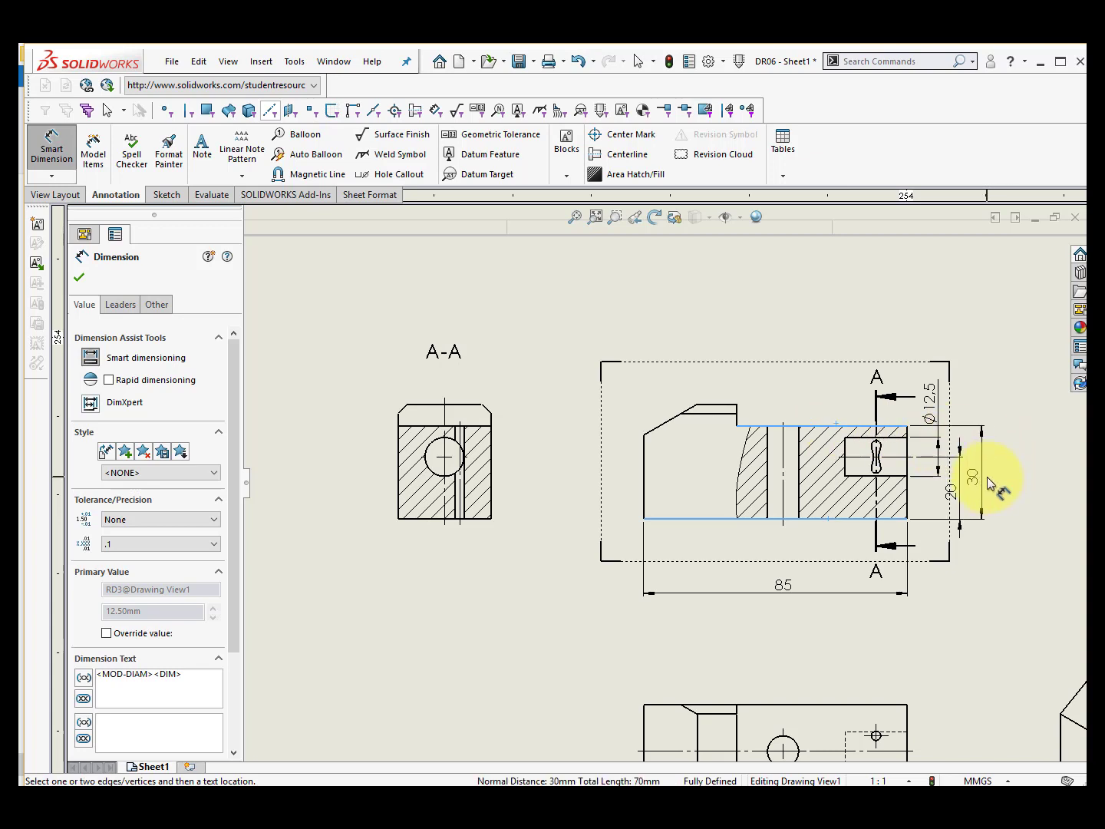
left_click(988, 480)
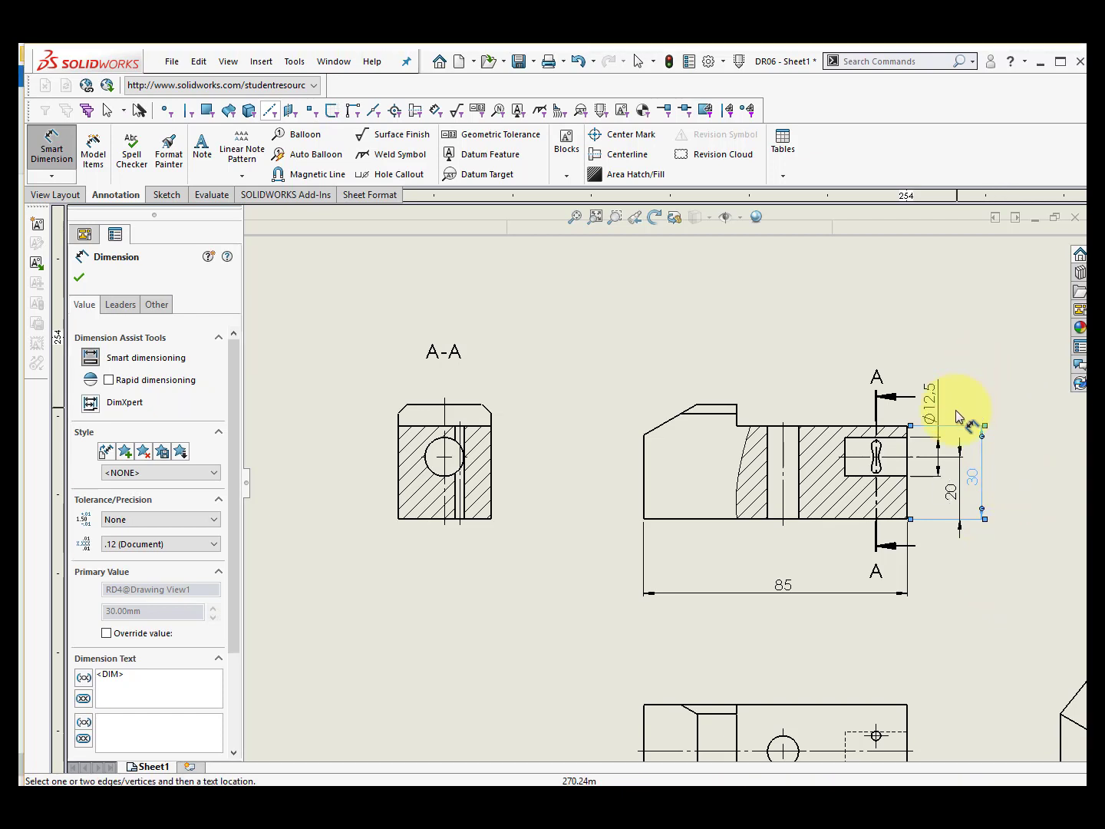
- Dimension the blind bore's depth from the part's end face, placing it above the front view
left_click(908, 495)
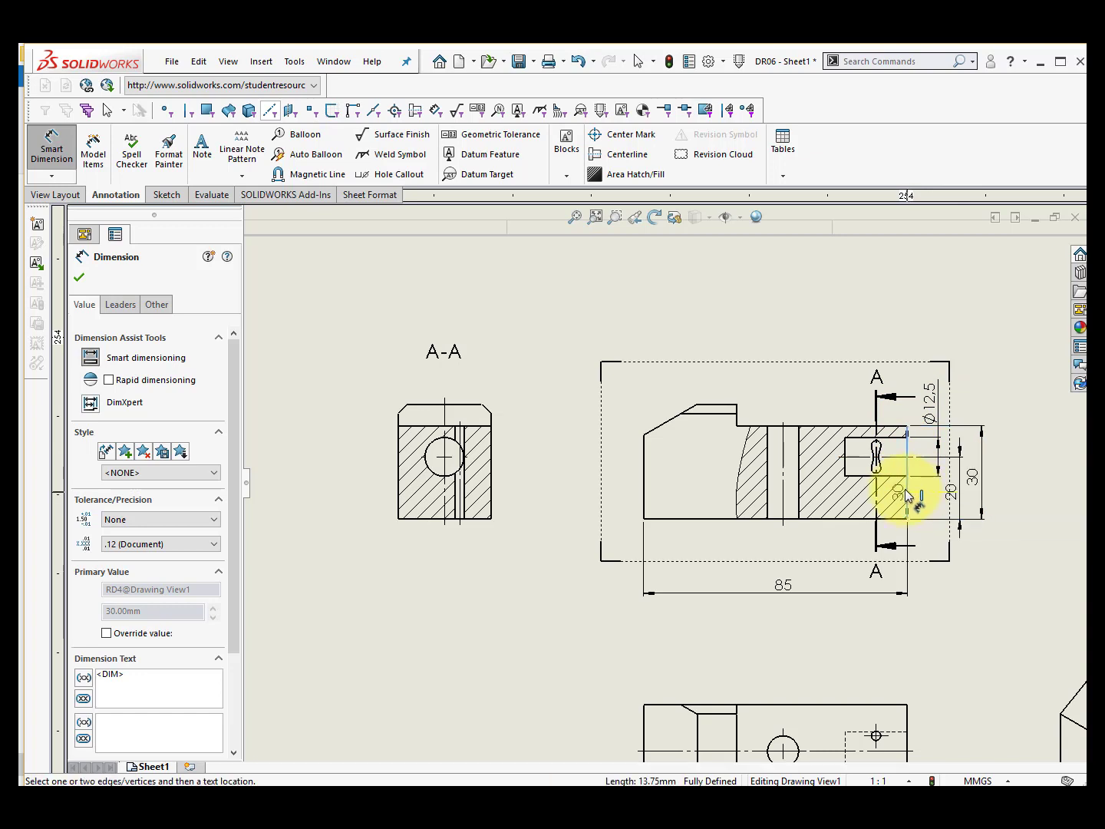
left_click(846, 453)
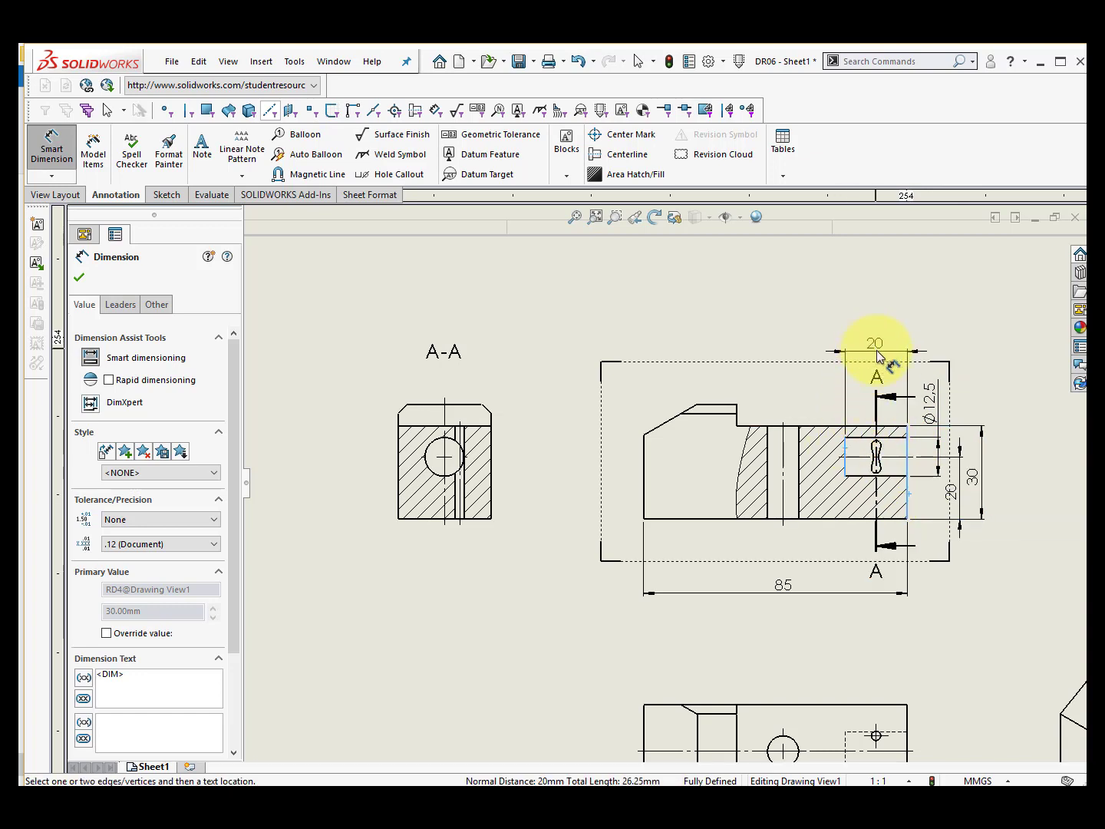
left_click(880, 357)
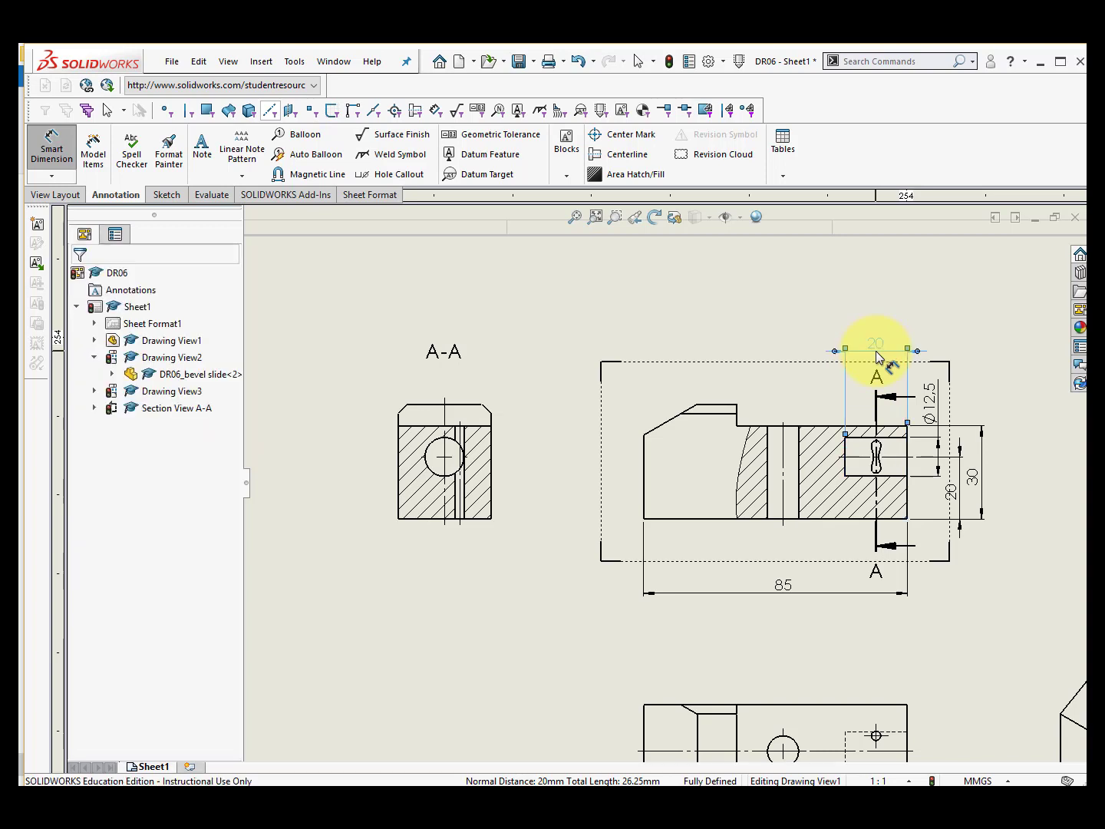
- Dimension the distance from the bore-side end face to the step's vertical edge, placing it above the bore depth dimension
left_click(907, 494)
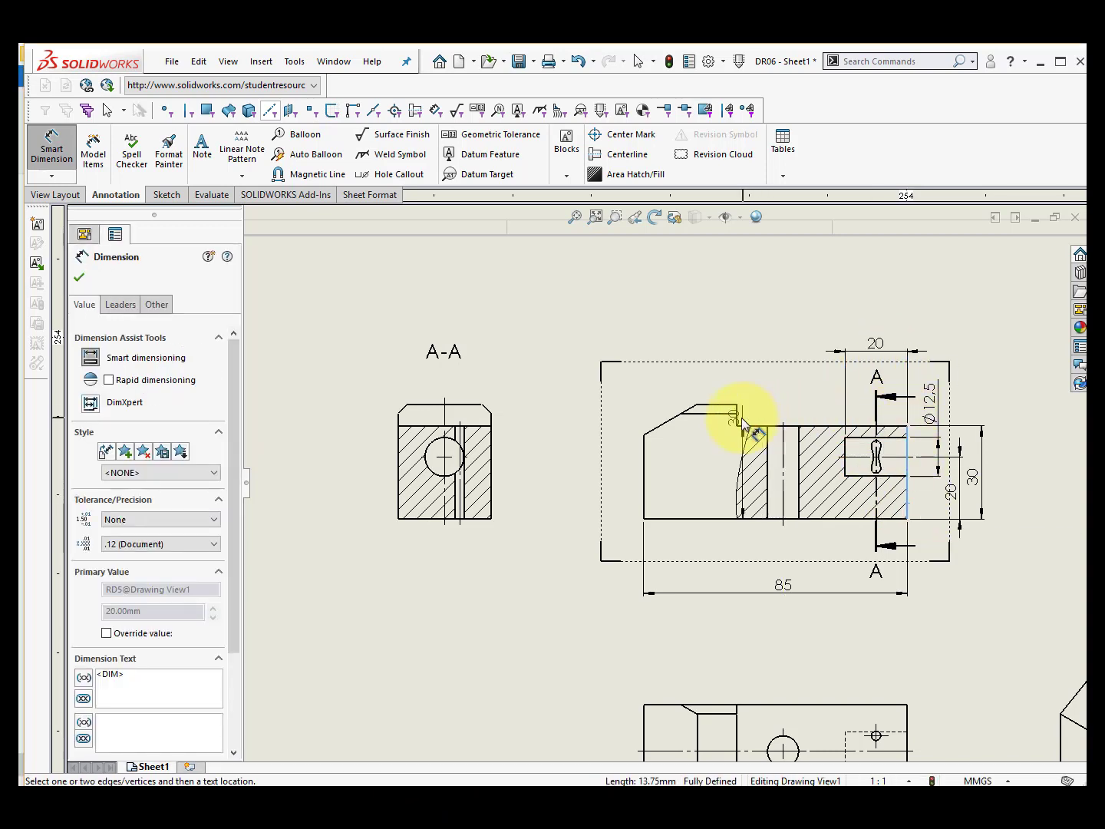
scroll(741, 434, "down", 2)
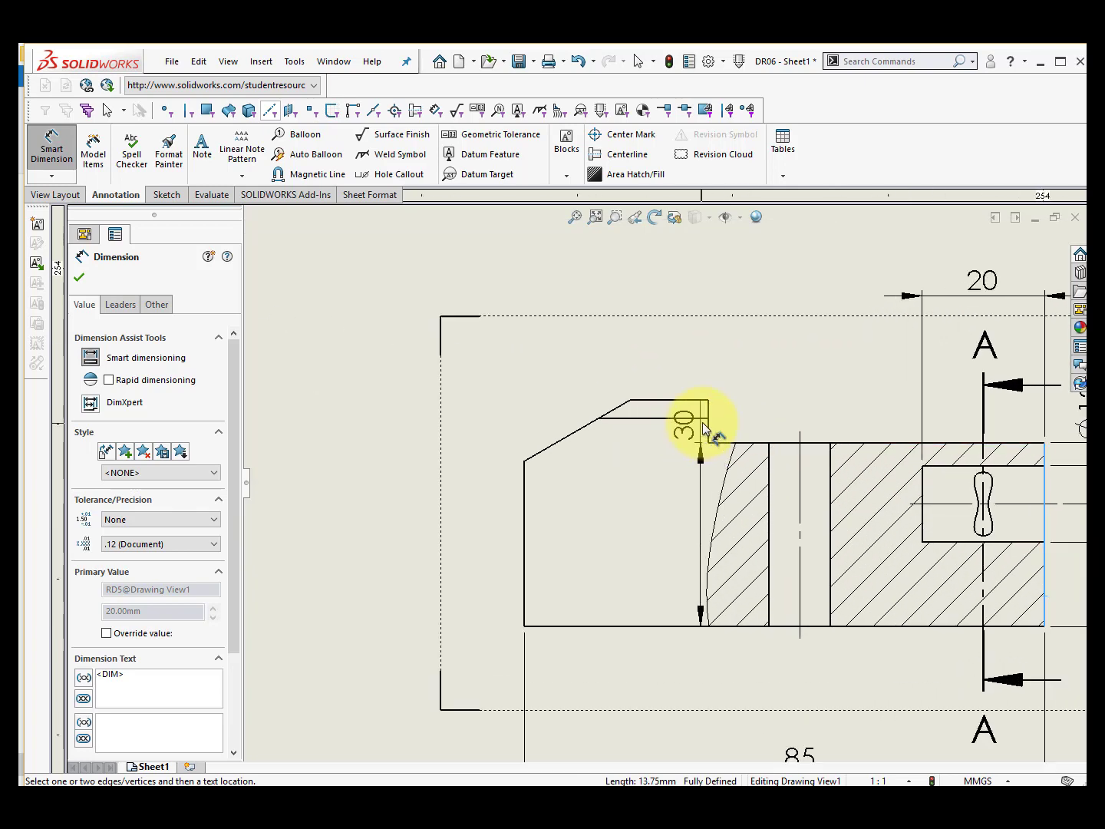
left_click(709, 431)
scroll(794, 387, "up", 3)
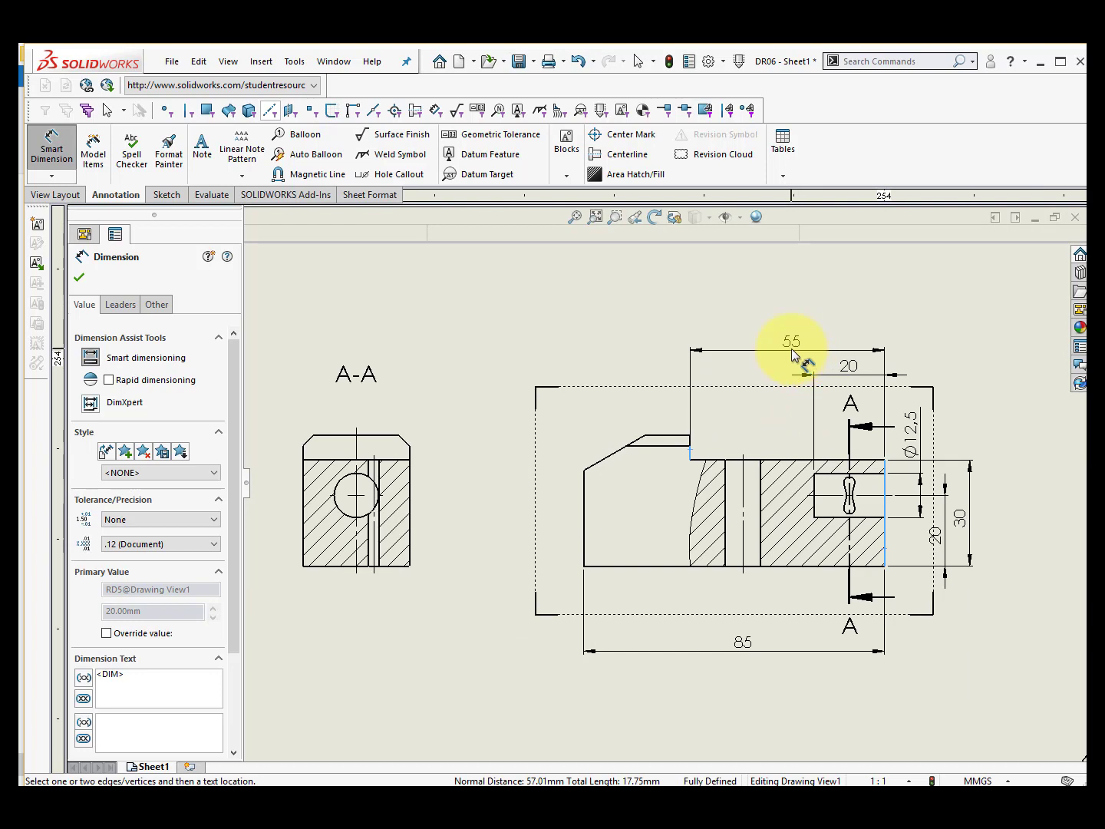
left_click(795, 356)
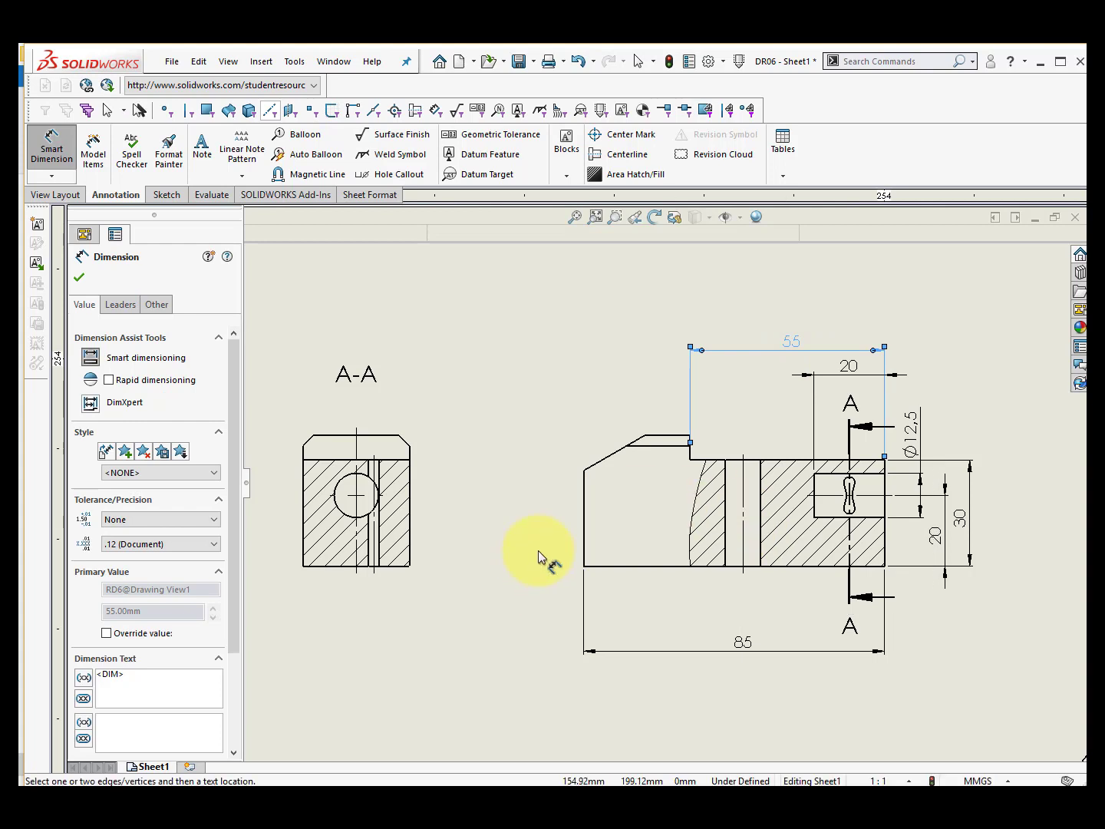
- Dimension the height of the vertical end edge below the bevel in the front view
scroll(603, 535, "down", 2)
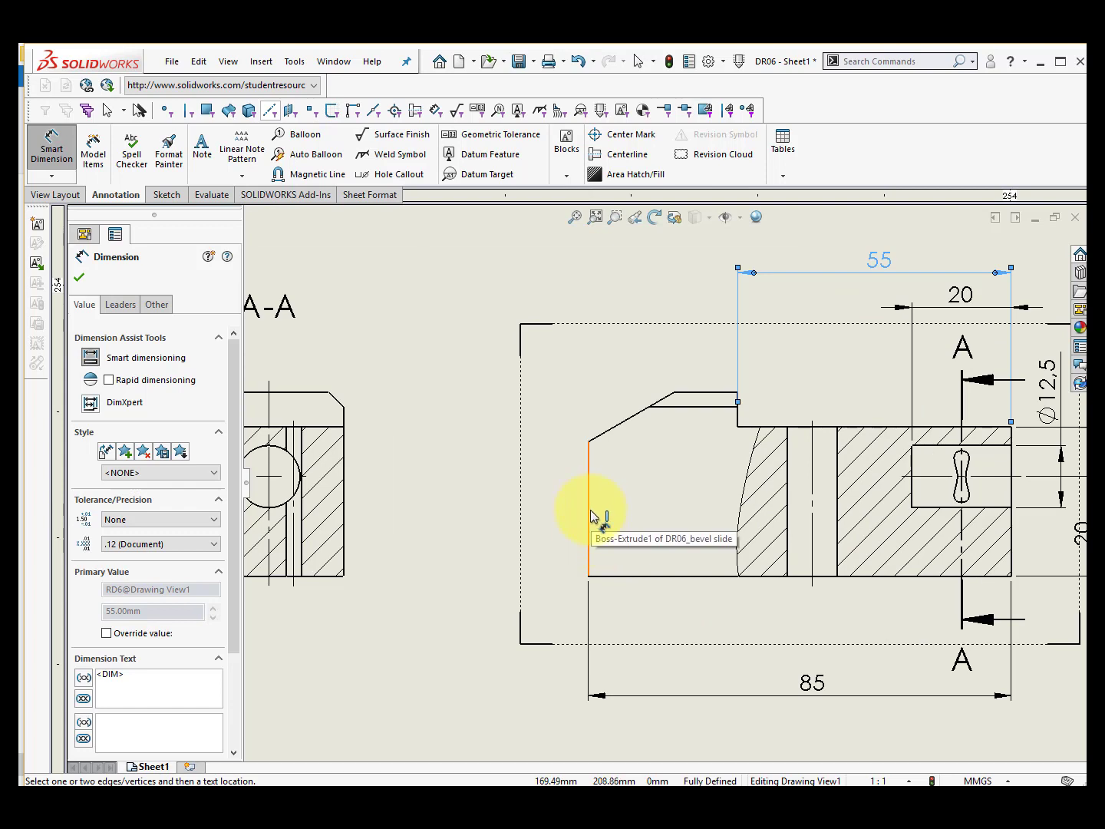
left_click(588, 516)
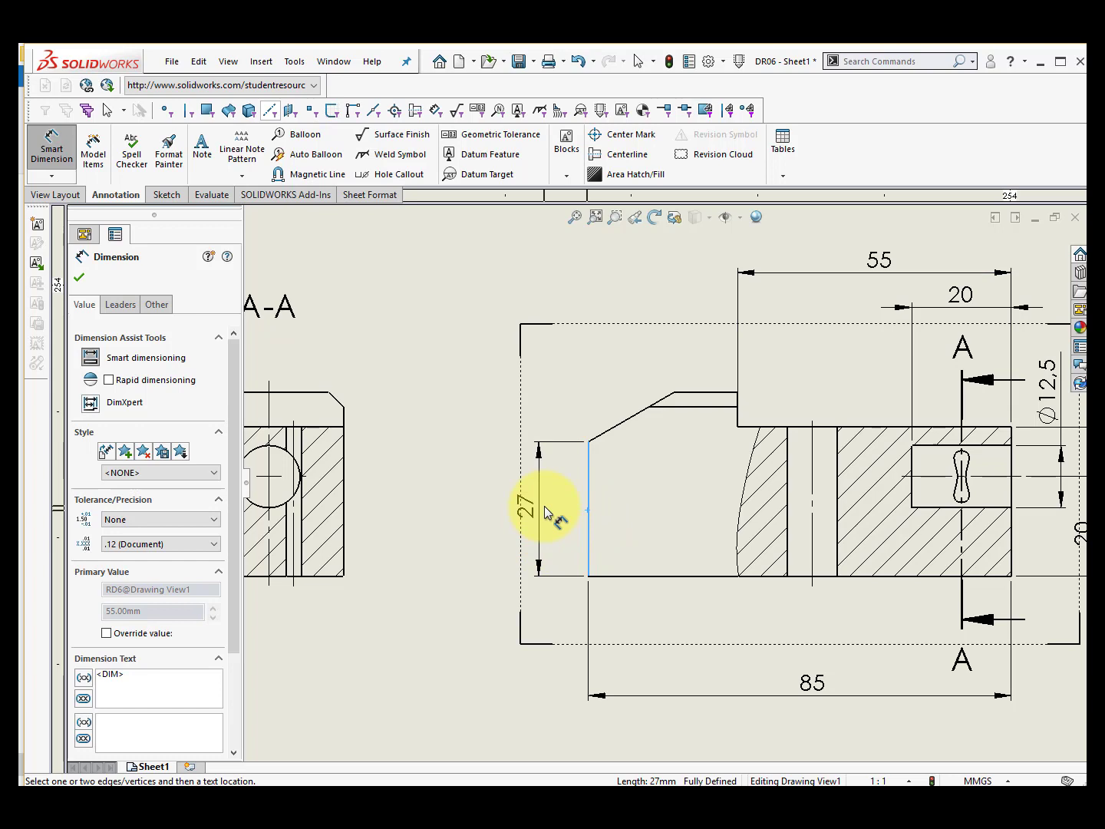
left_click(547, 512)
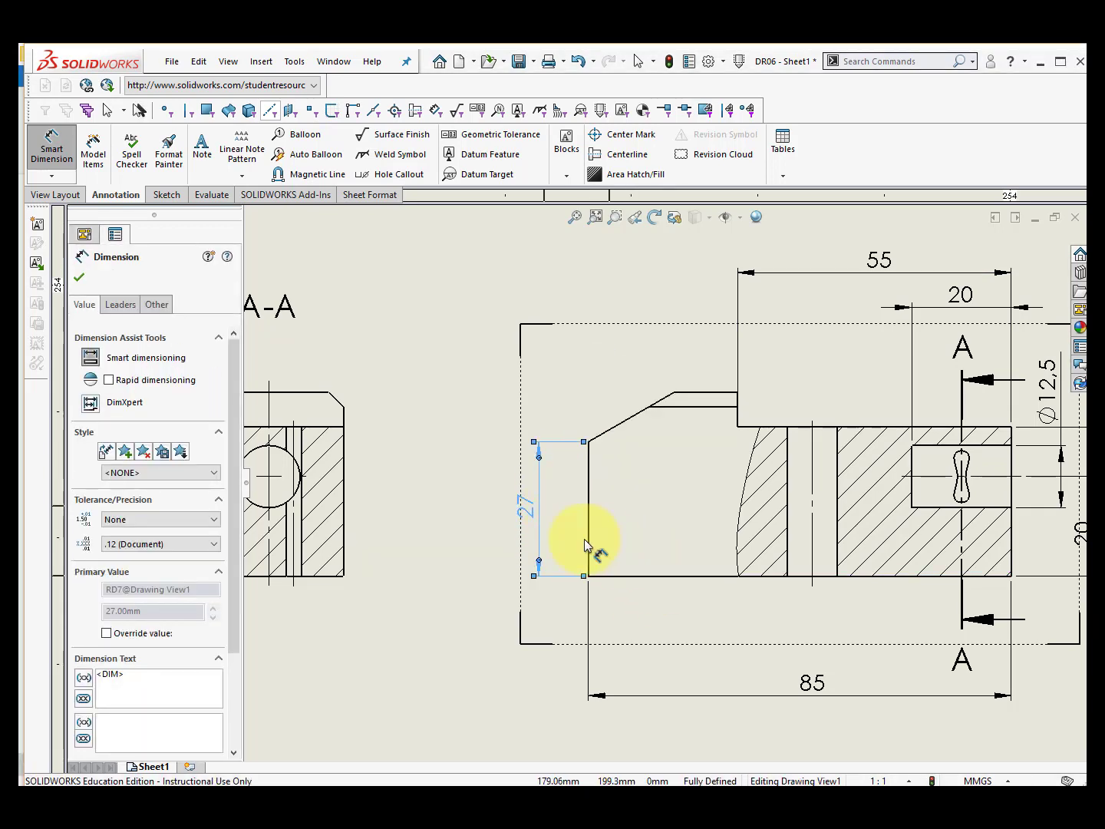
- Dimension the angle between the bevel and the top edge in the front view, and move its text above the arc's arrows
left_click(613, 430)
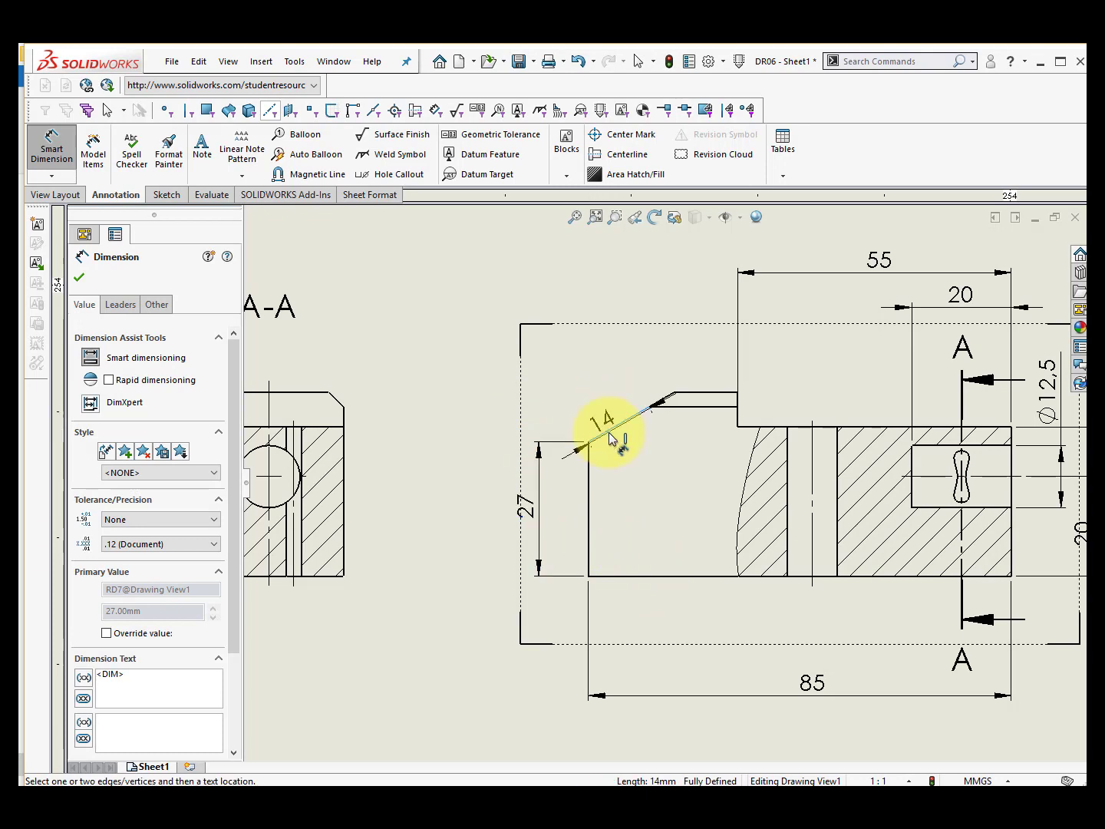
left_click(691, 398)
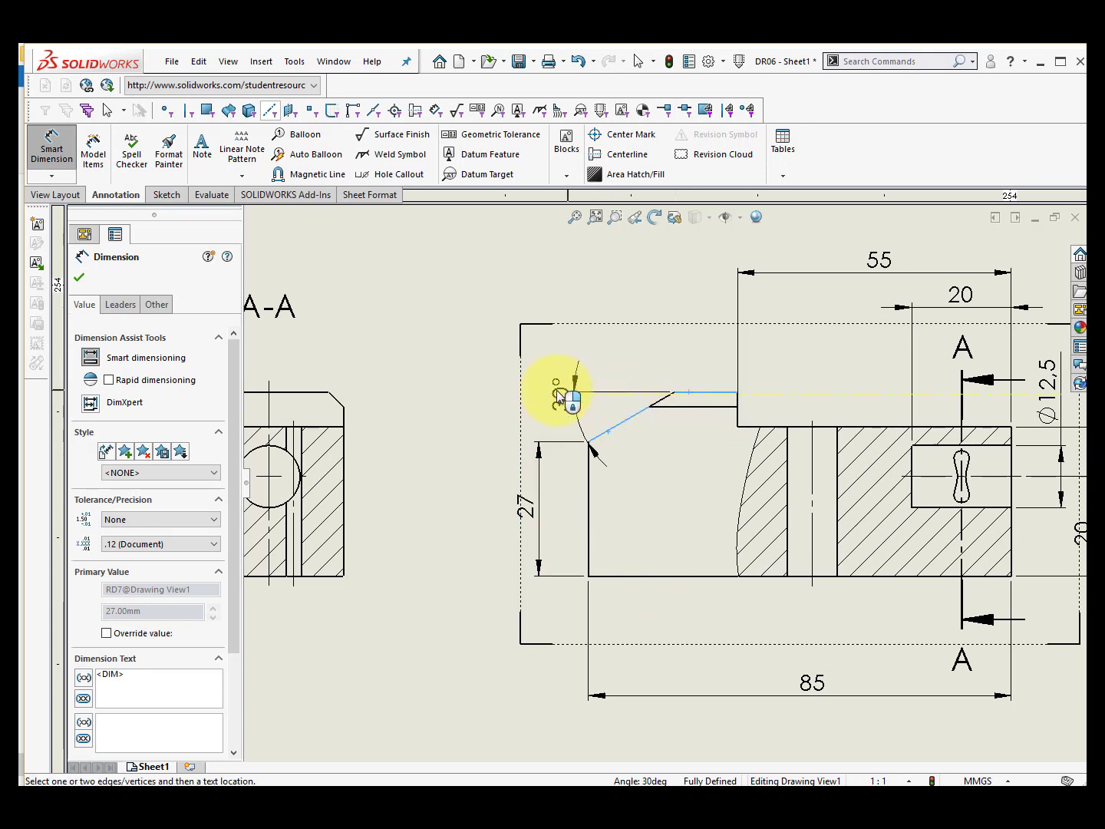
left_click(596, 403)
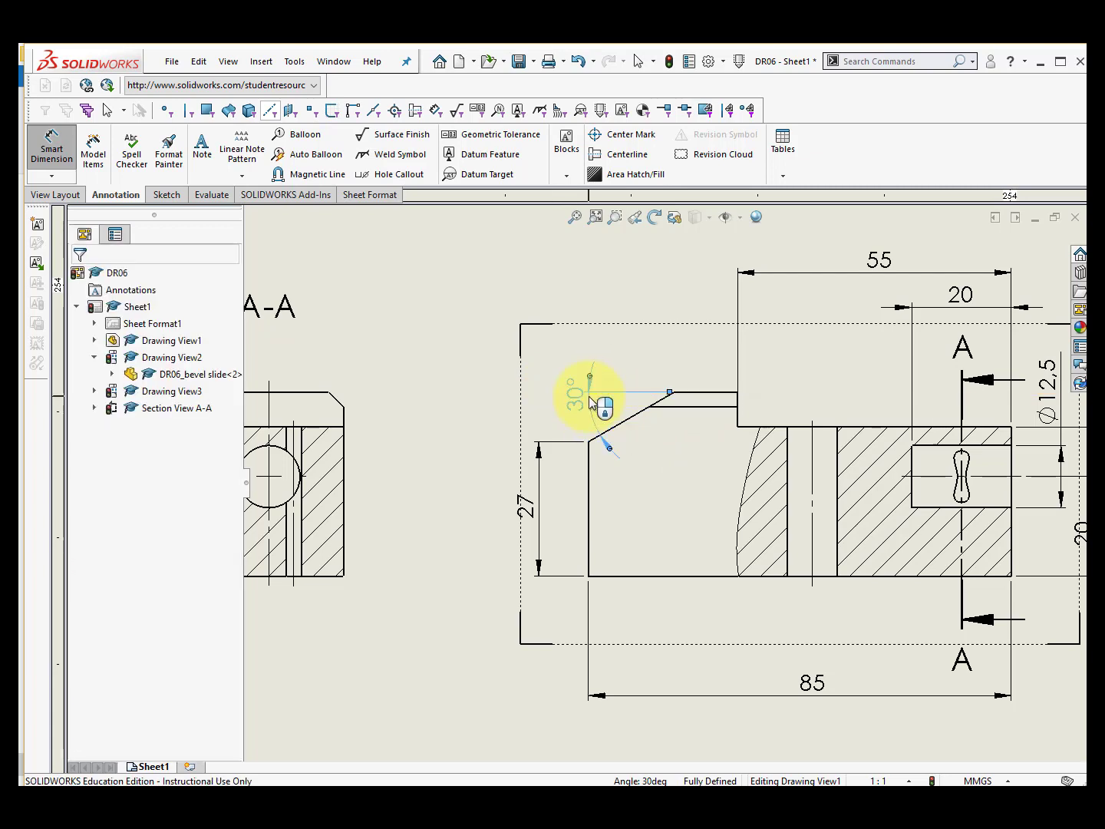
mouse_move(577, 396)
left_mouse_down()
mouse_move(591, 354)
mouse_move(586, 369)
left_mouse_up()
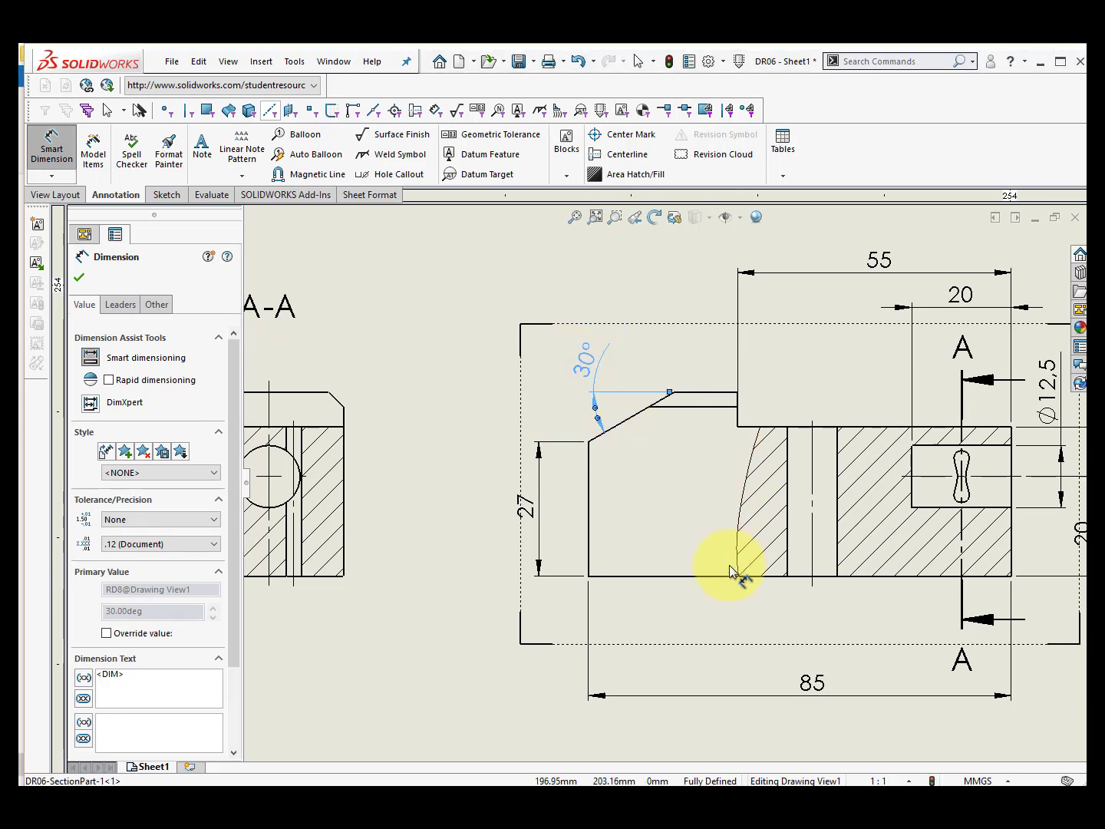
- Dimension the horizontal distances from the end face to the small and large hole centers, stacking them above the top view
scroll(735, 593, "up", 4)
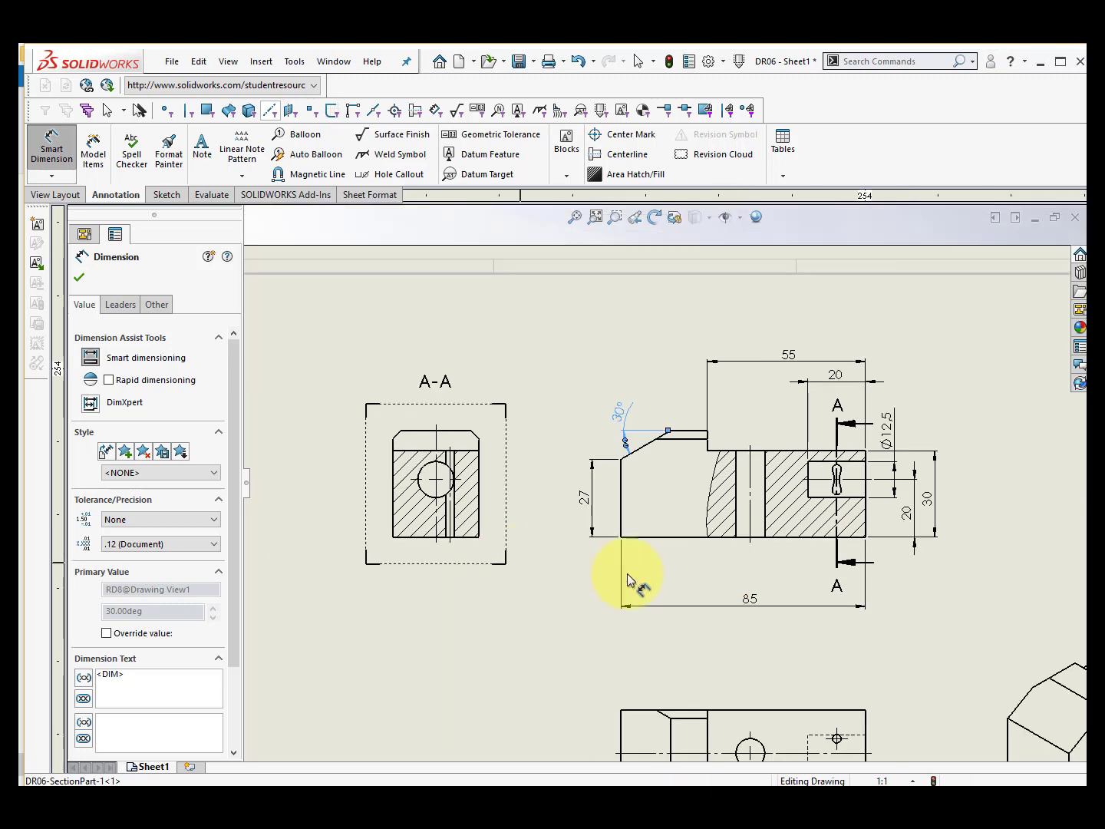
scroll(787, 662, "up", 3)
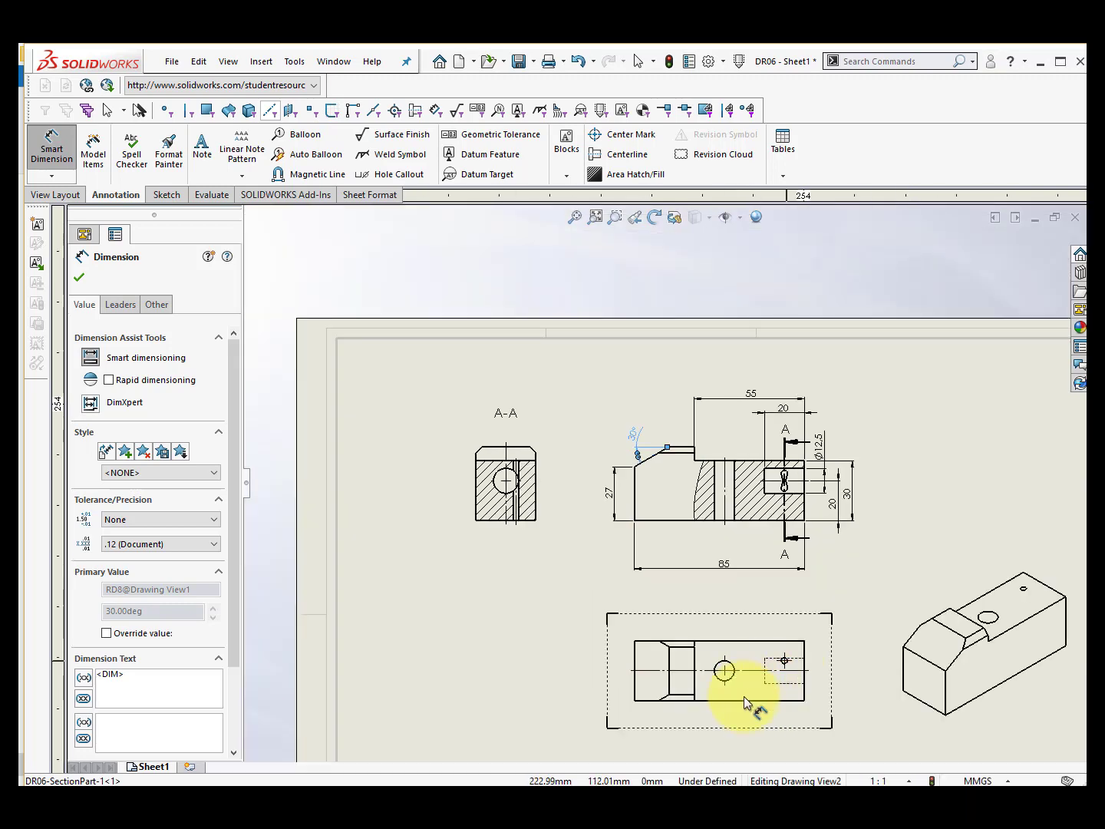
scroll(743, 694, "down", 3)
scroll(760, 680, "down", 3)
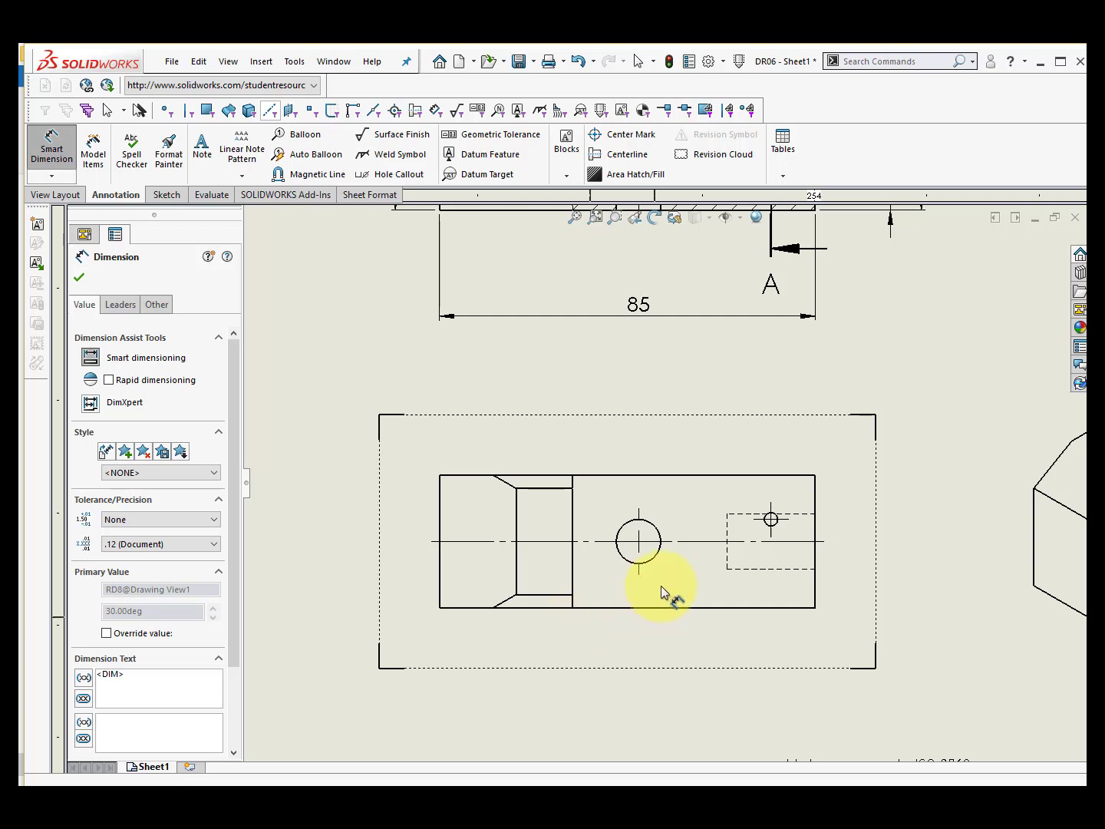
left_click(818, 502)
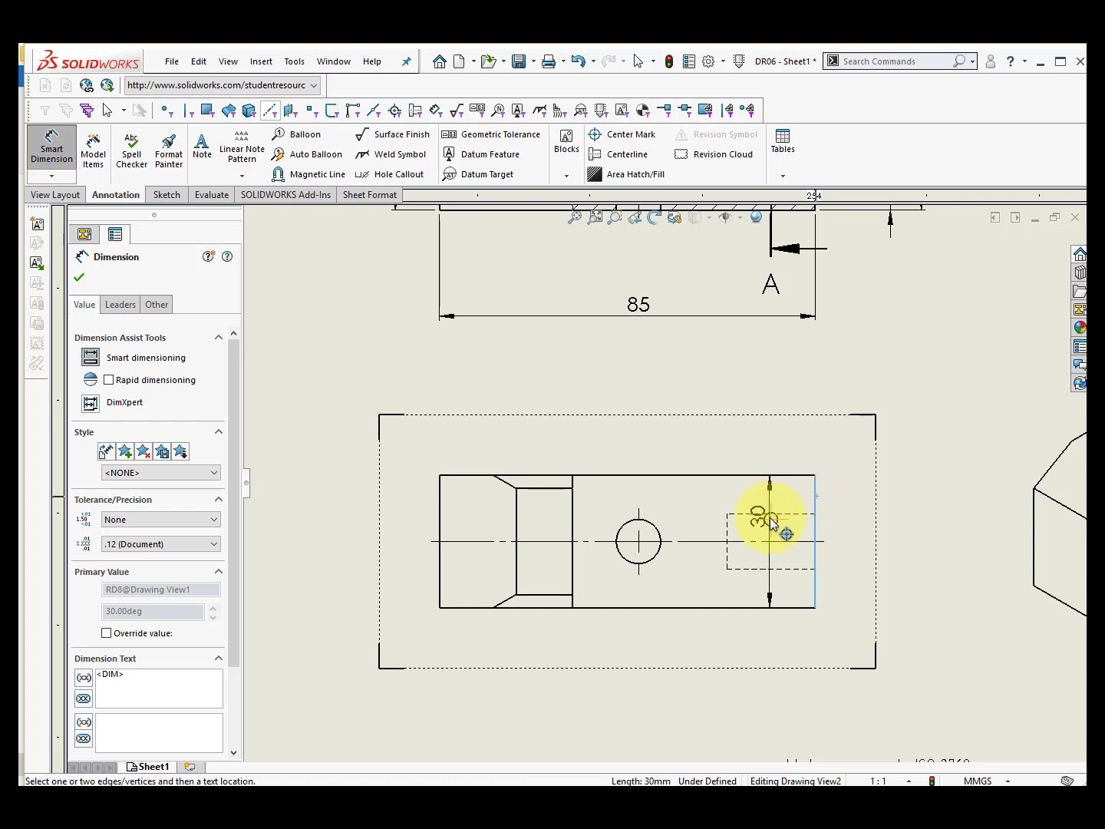
left_click(771, 521)
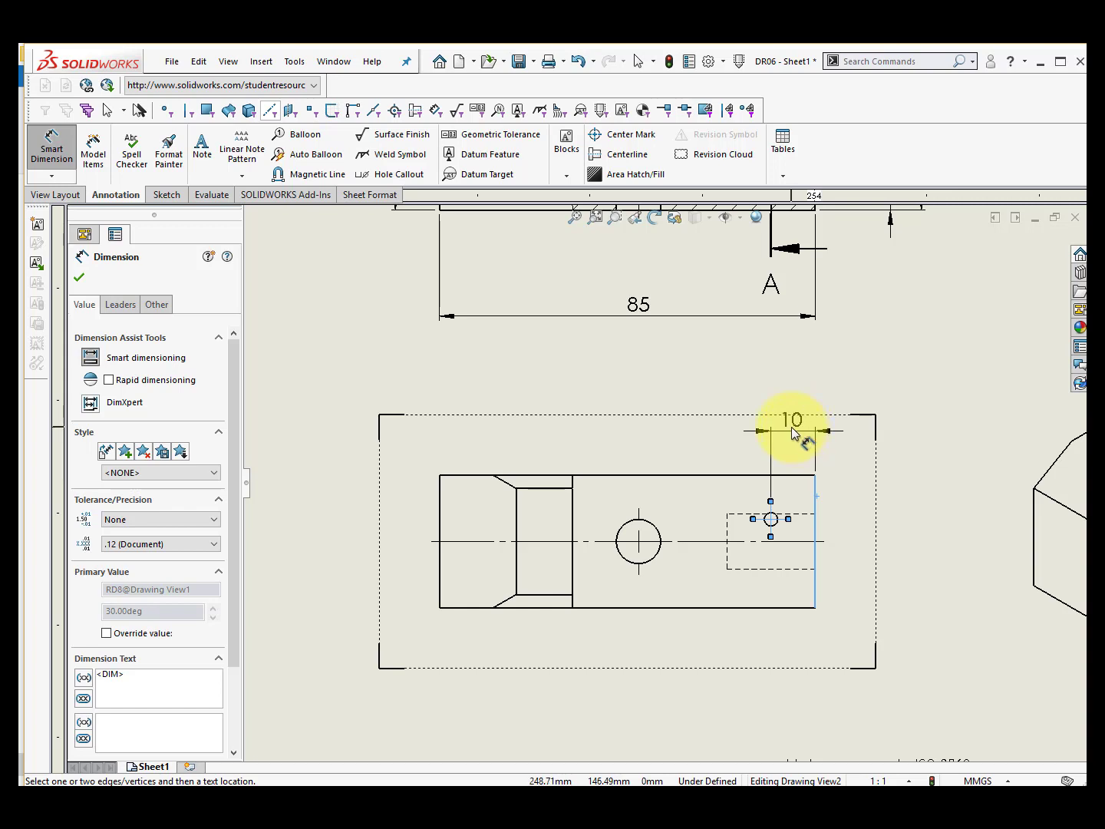
left_click(795, 433)
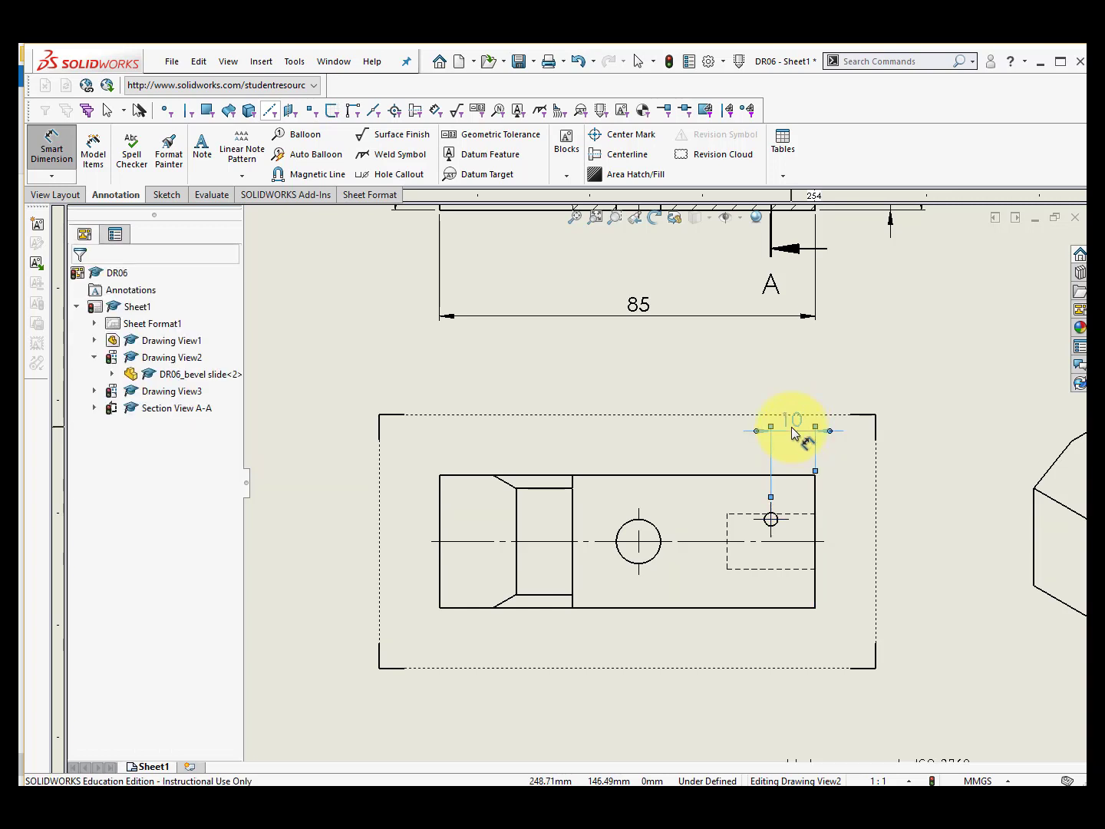
left_click(637, 539)
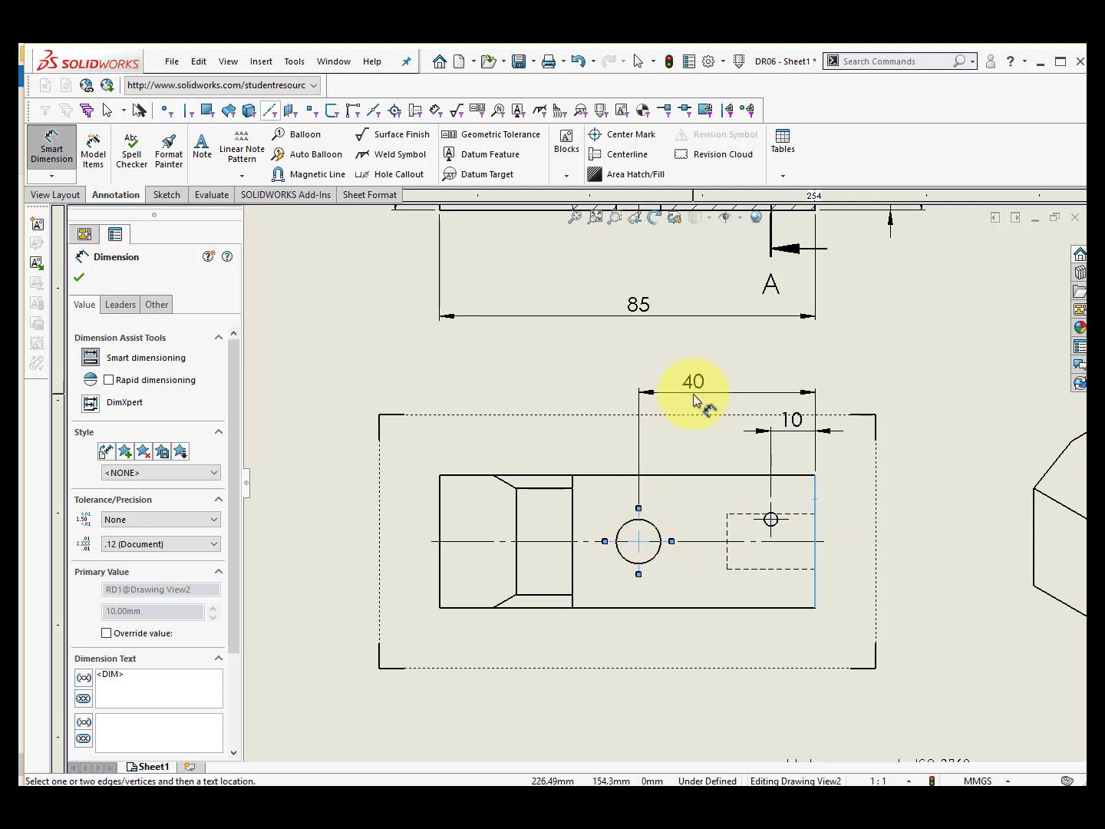
left_click(731, 404)
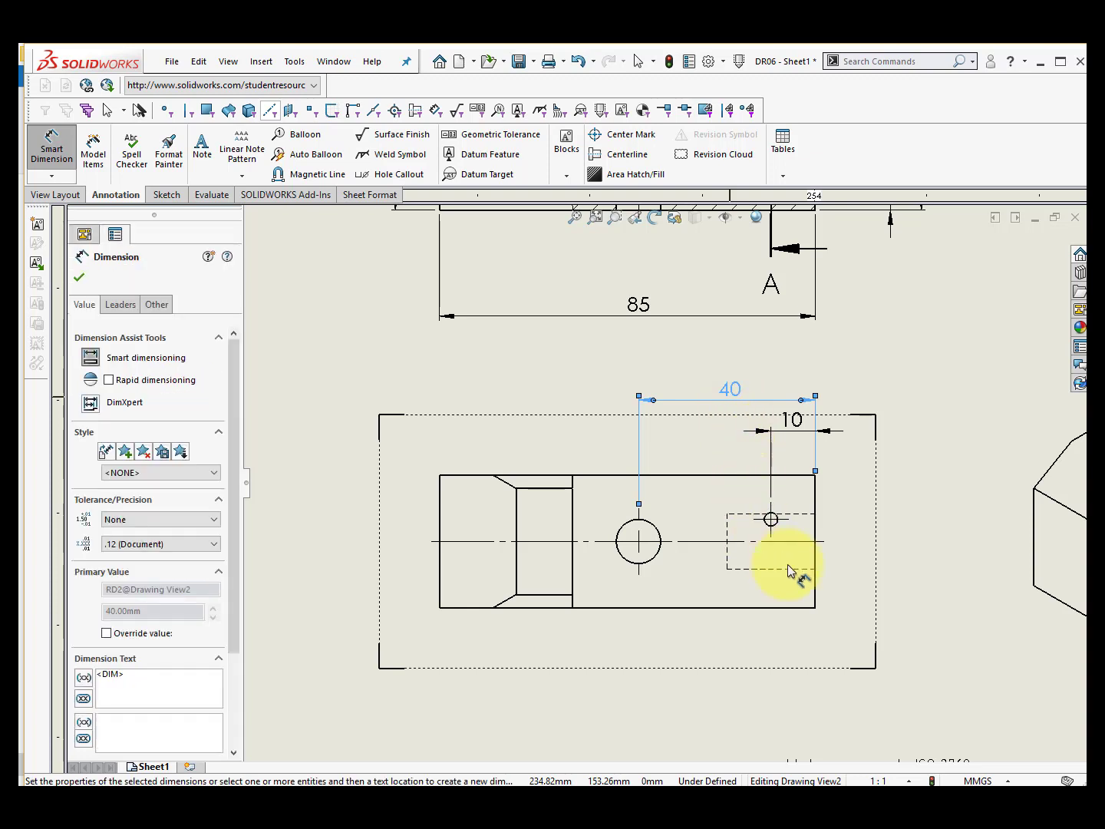
- Dimension the small hole's offset from the horizontal centerline in the top view, placing it outside the end face
scroll(827, 583, "down", 2)
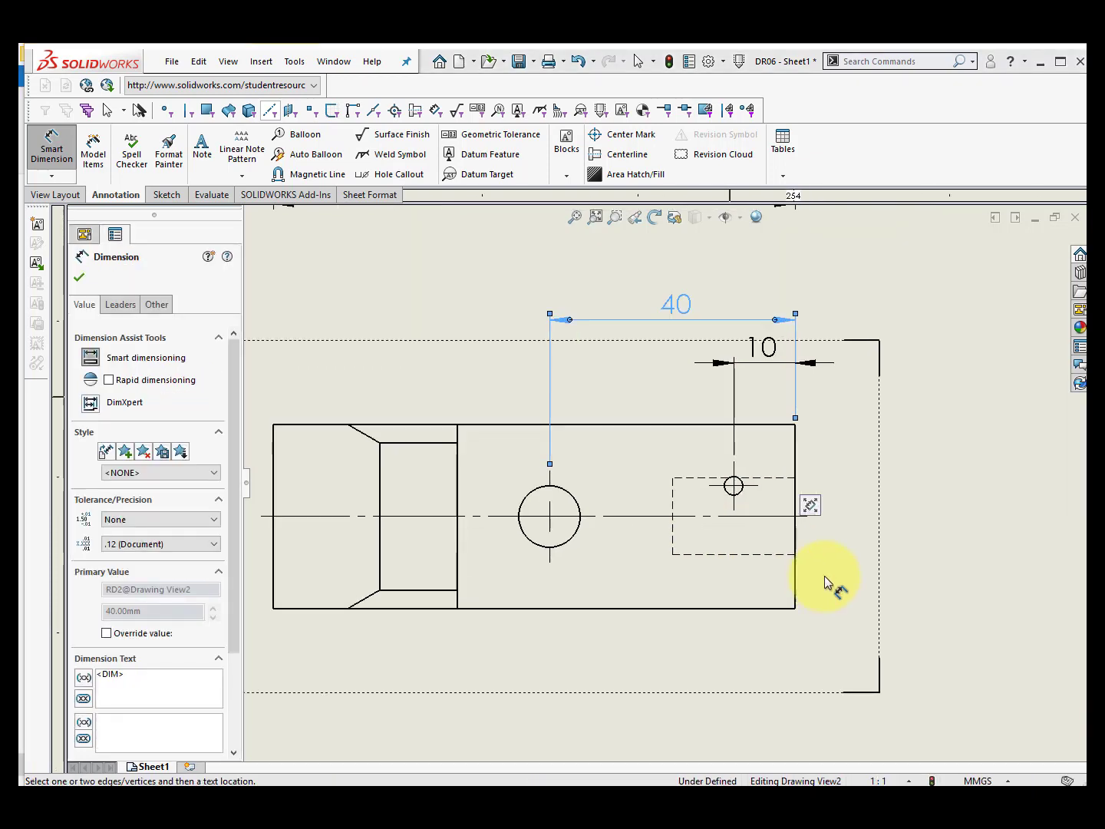
left_click(728, 515)
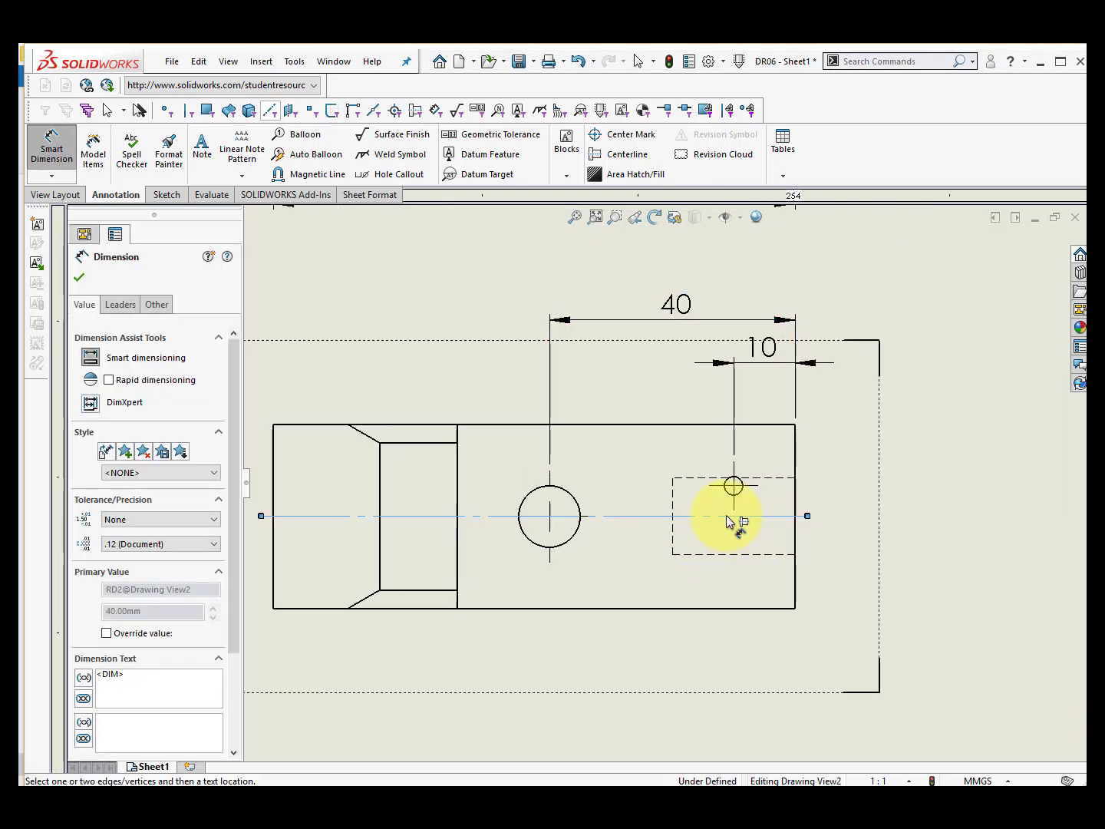
left_click(737, 487)
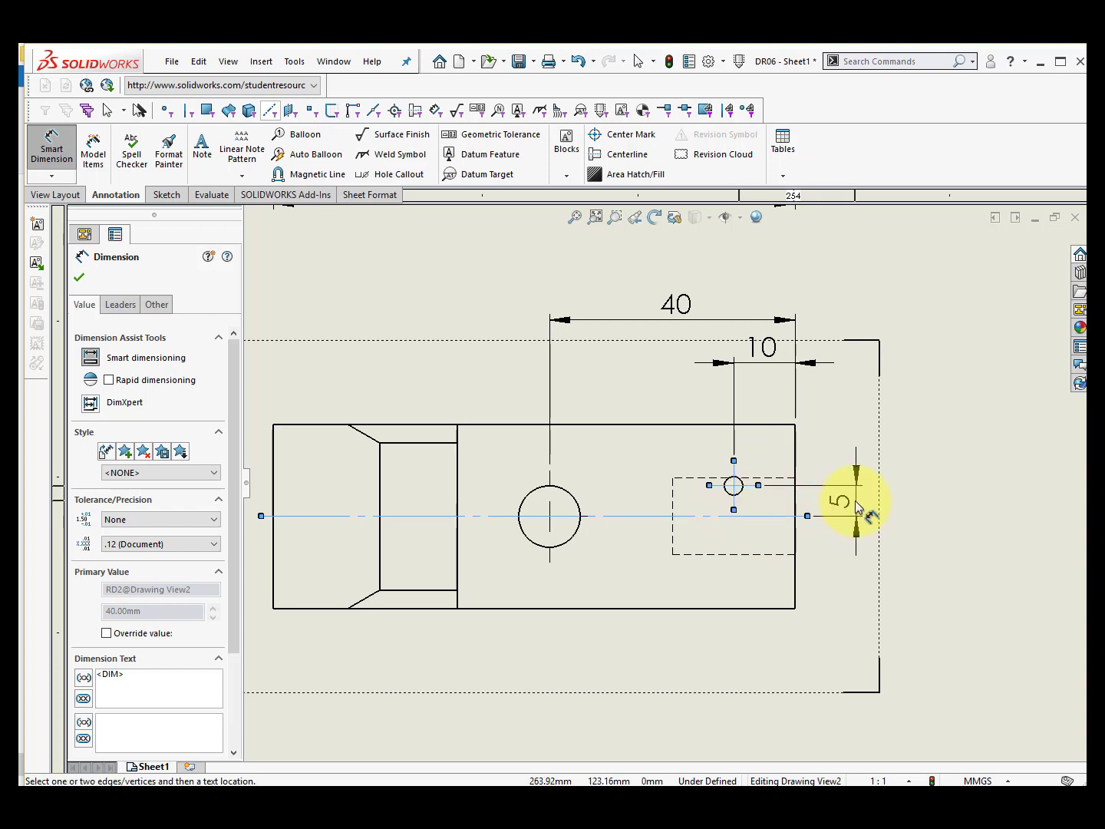
left_click(856, 505)
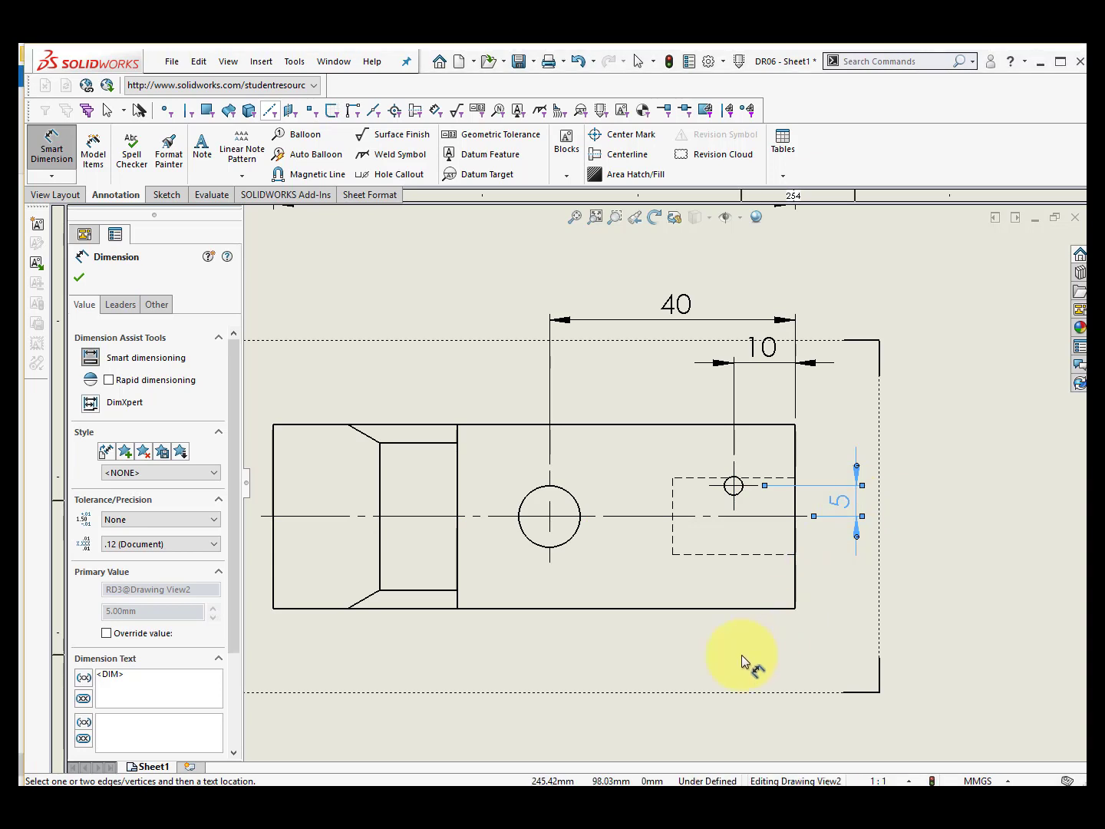
- Dimension the small hole's diameter below the top view, append H7 to its text, and shift the text right of the arrows
scroll(729, 521, "up", 3)
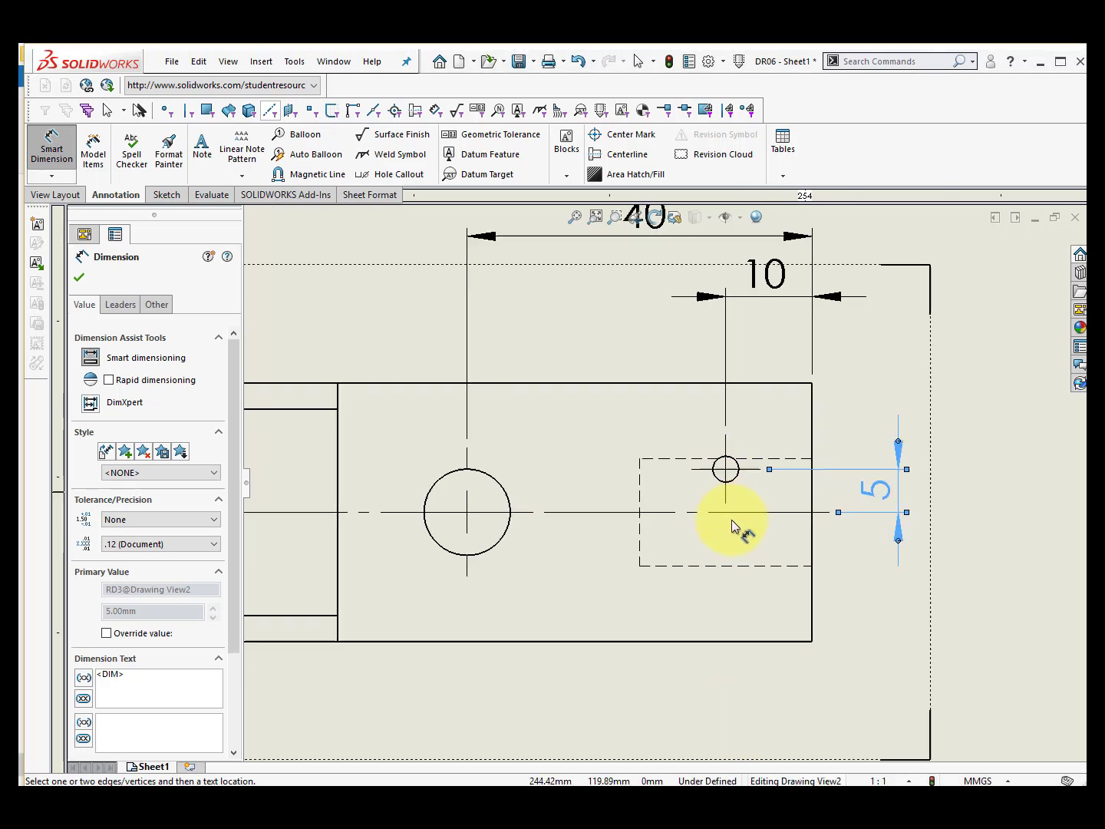
left_click(714, 478)
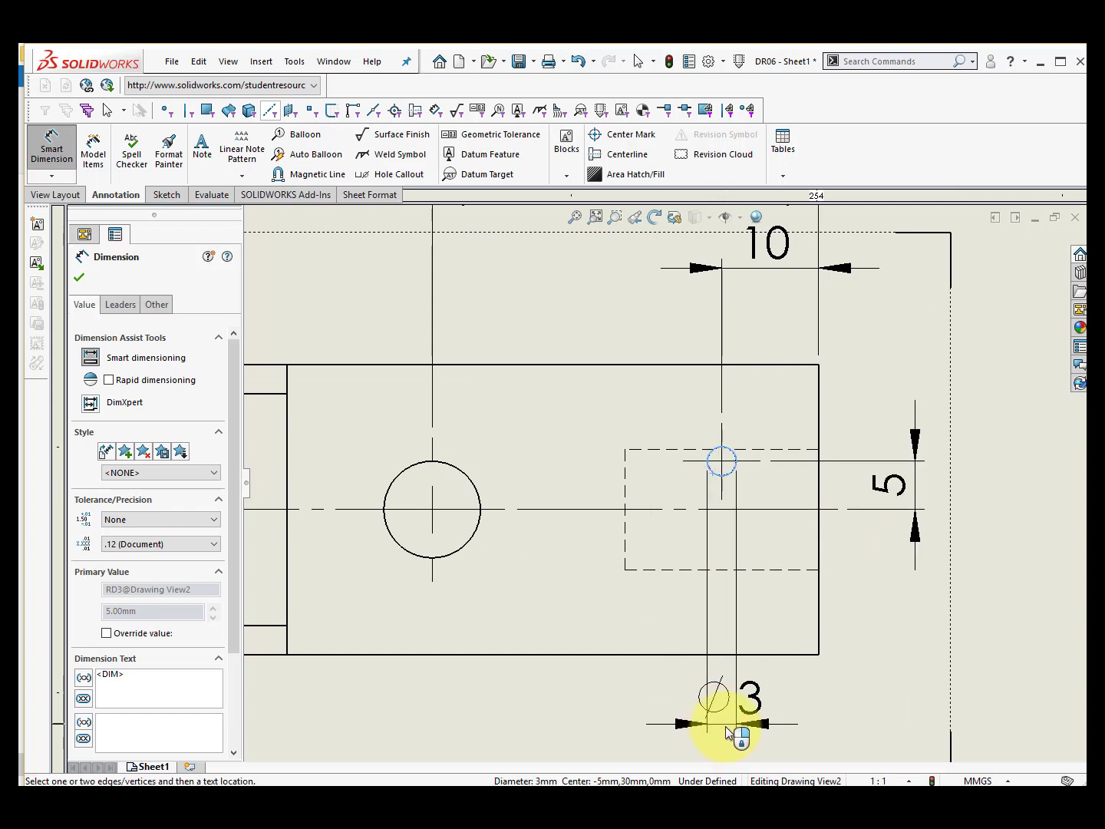
scroll(728, 736, "up", 3)
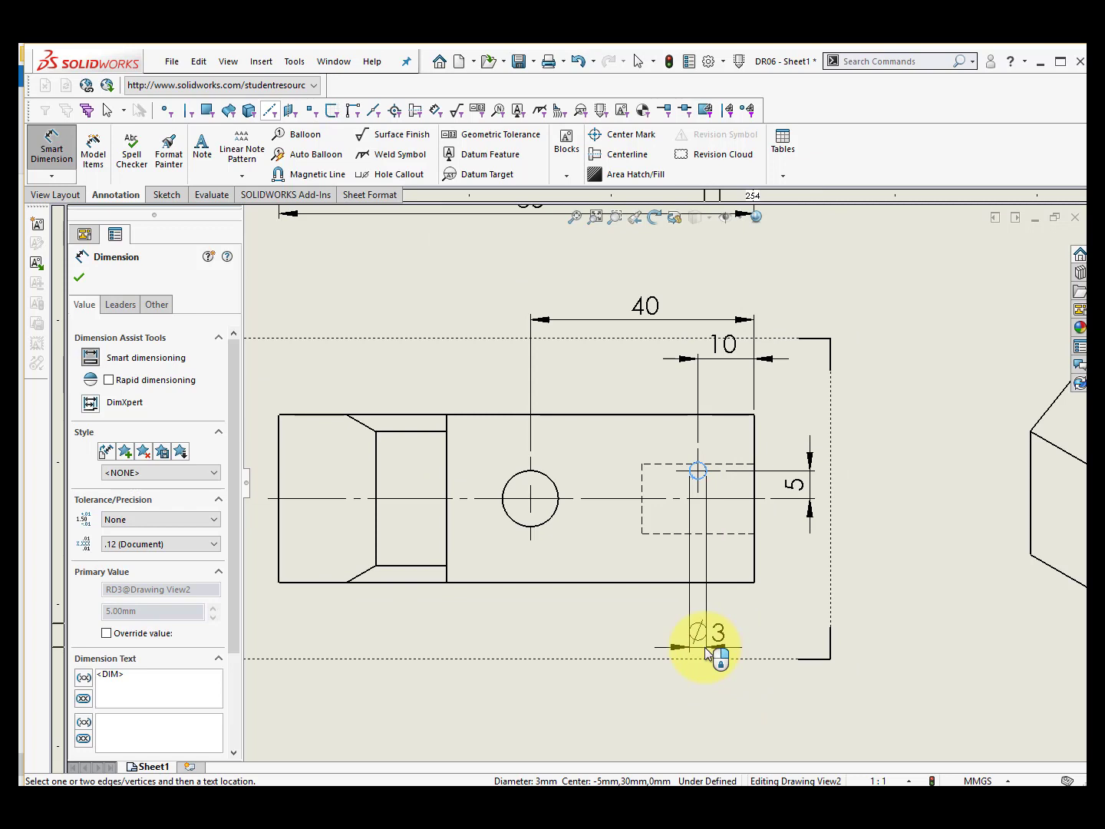
left_click(708, 653)
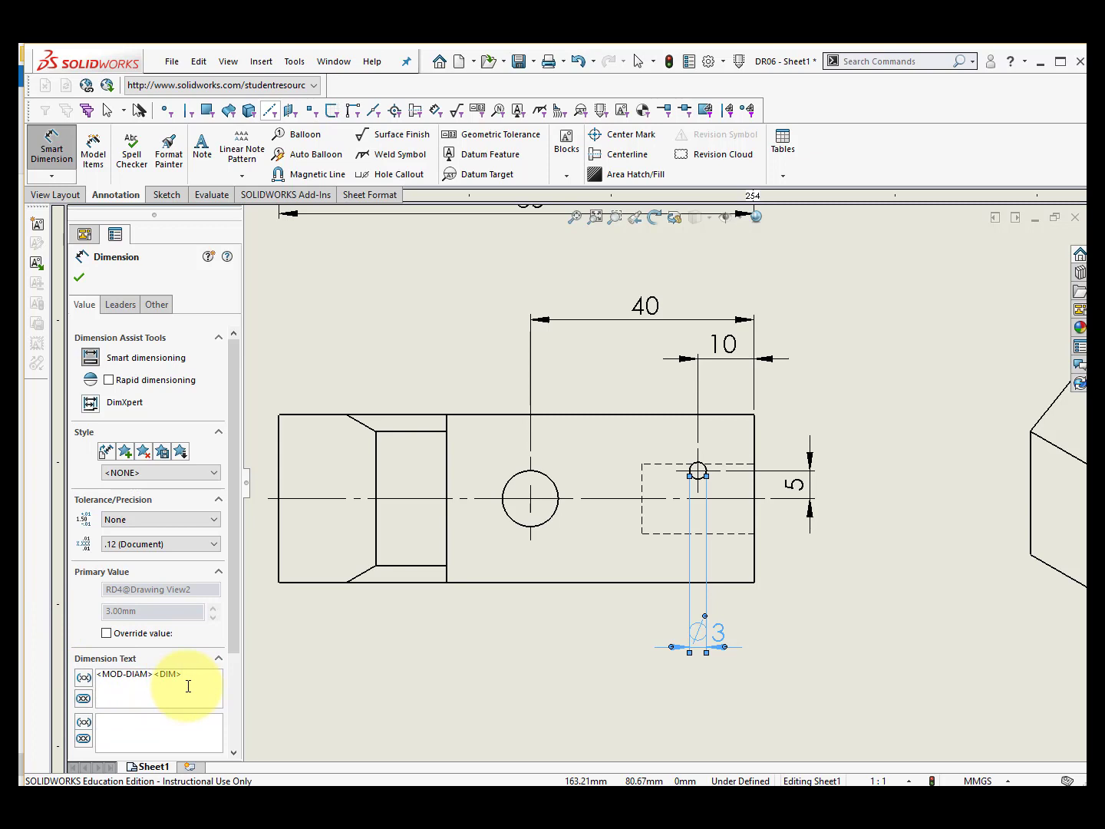
type("H7")
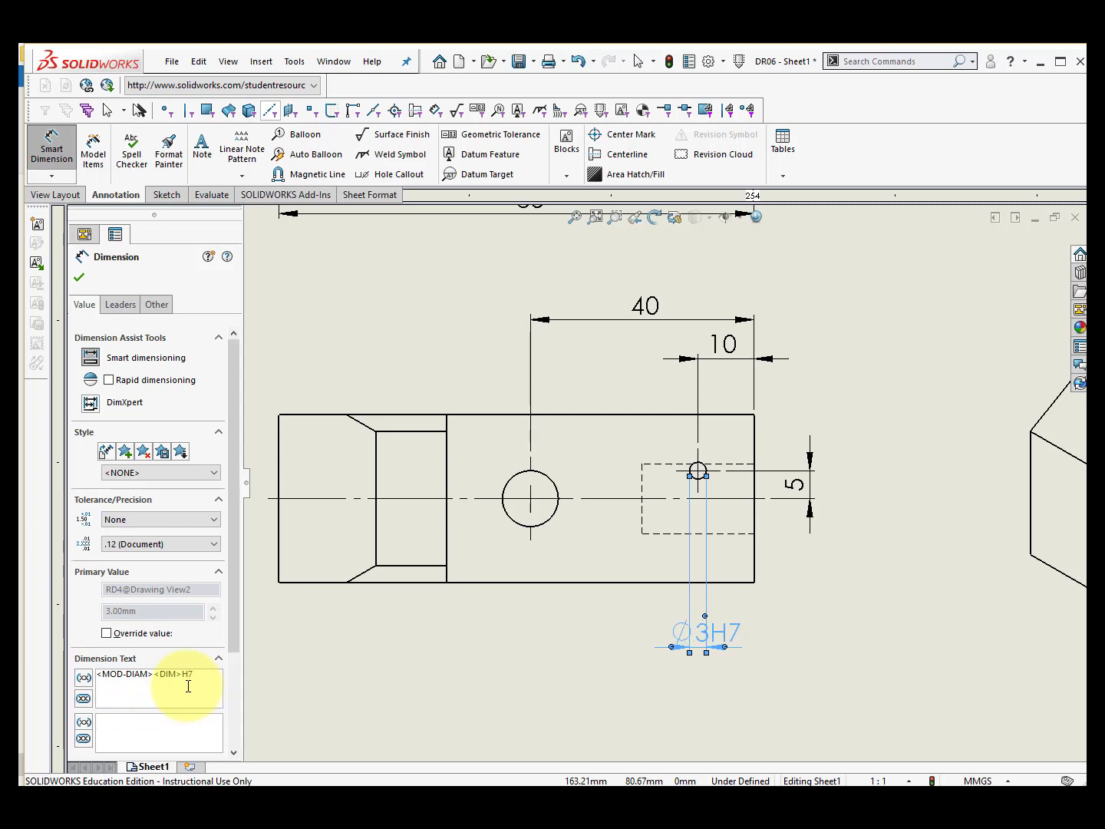
left_click_drag(723, 641, 764, 640)
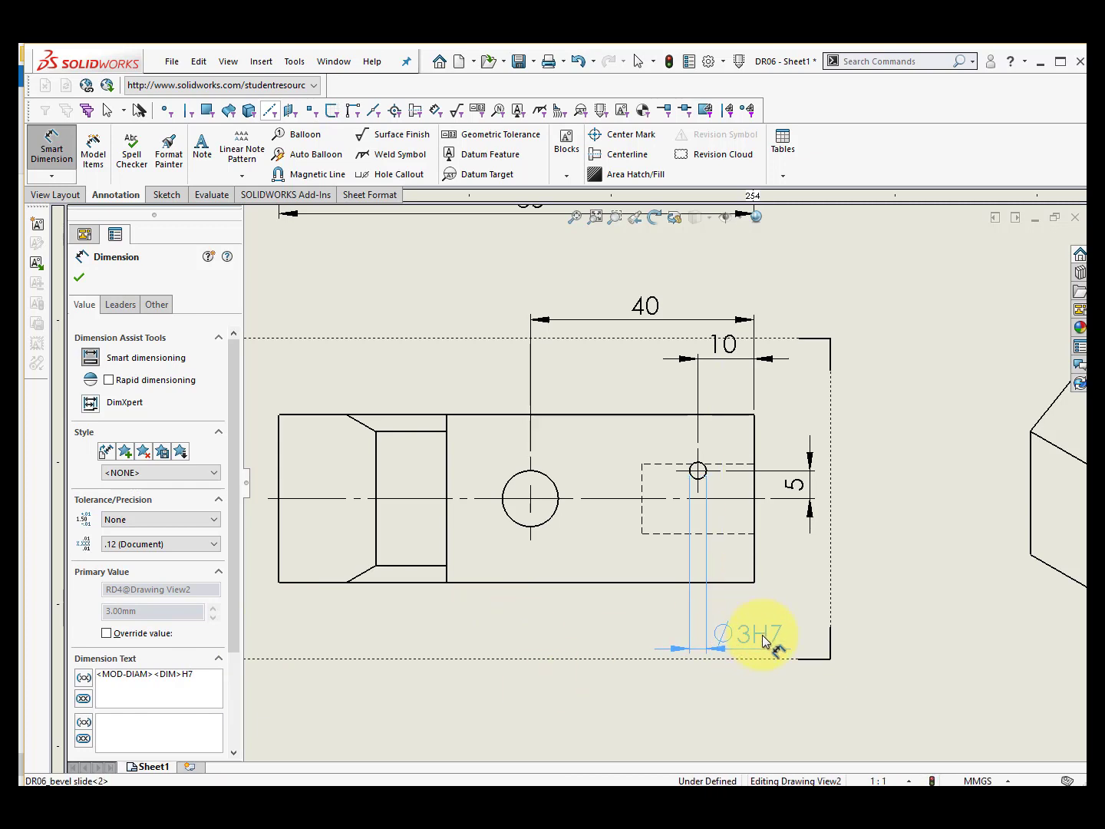
left_click(763, 641)
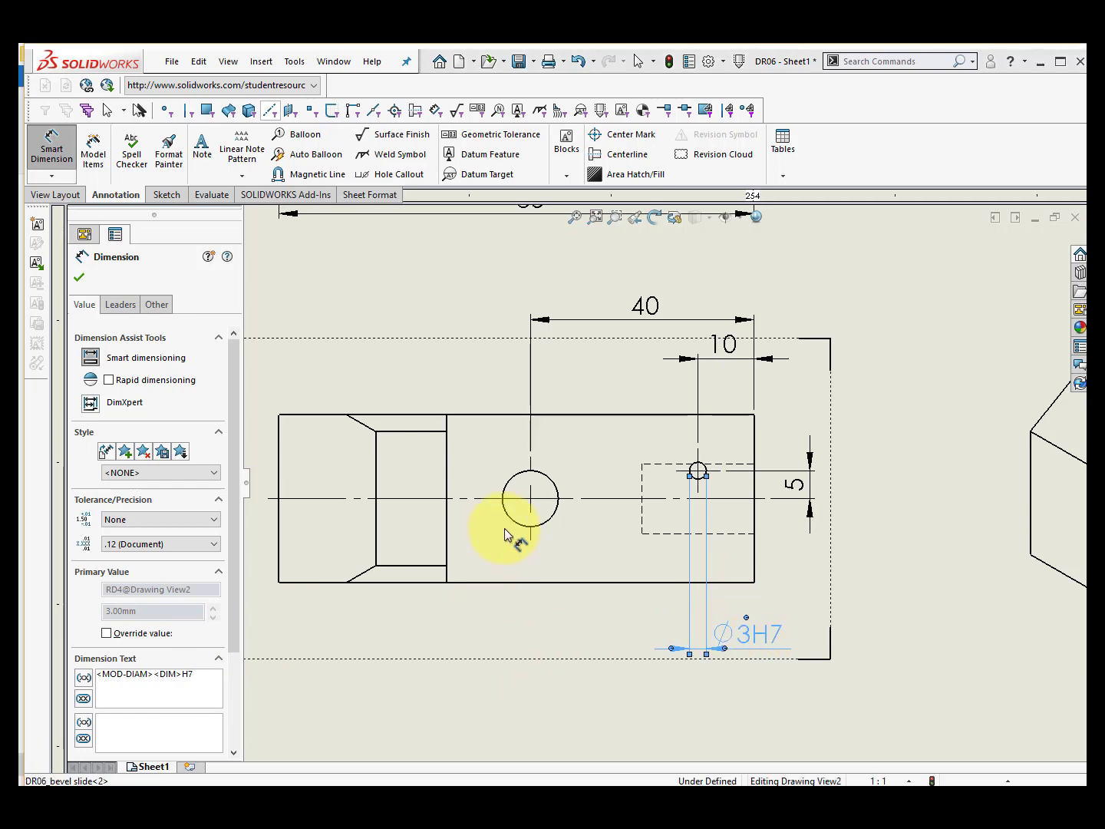
- Dimension the large hole's diameter below the top view, append H7 to its text, and shift the text left of the arrows
left_click(540, 530)
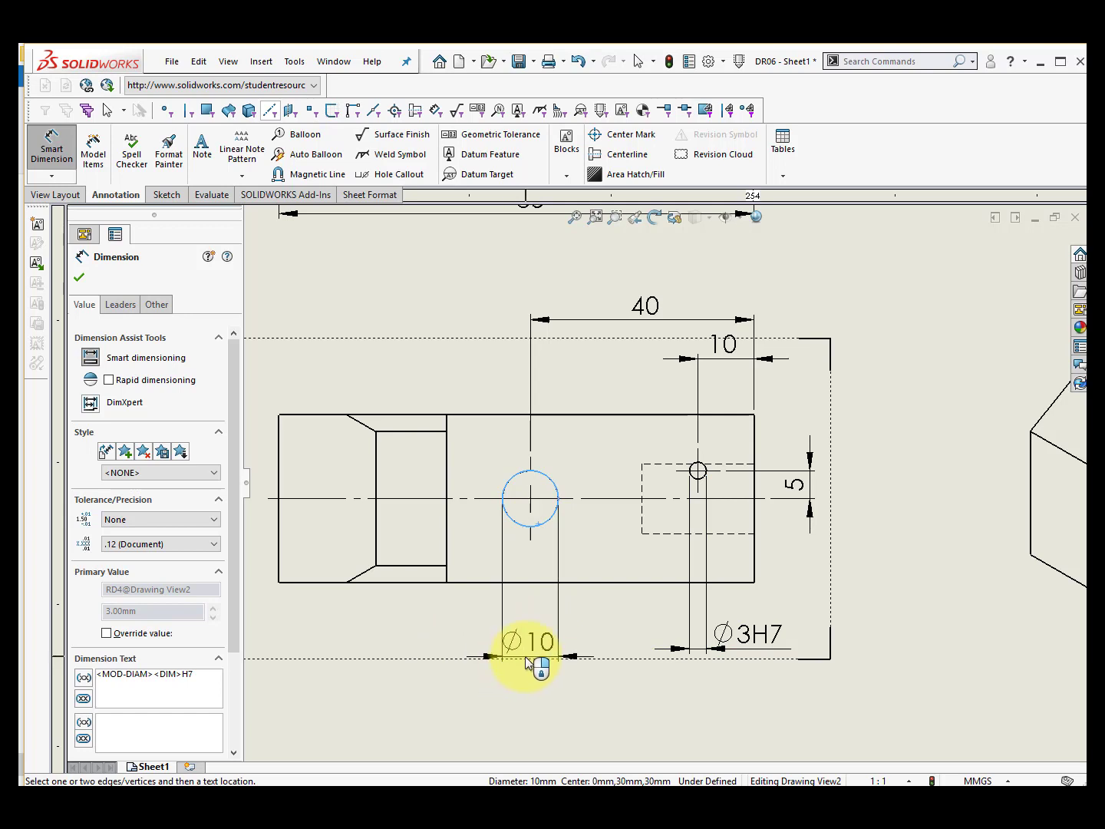
left_click(525, 656)
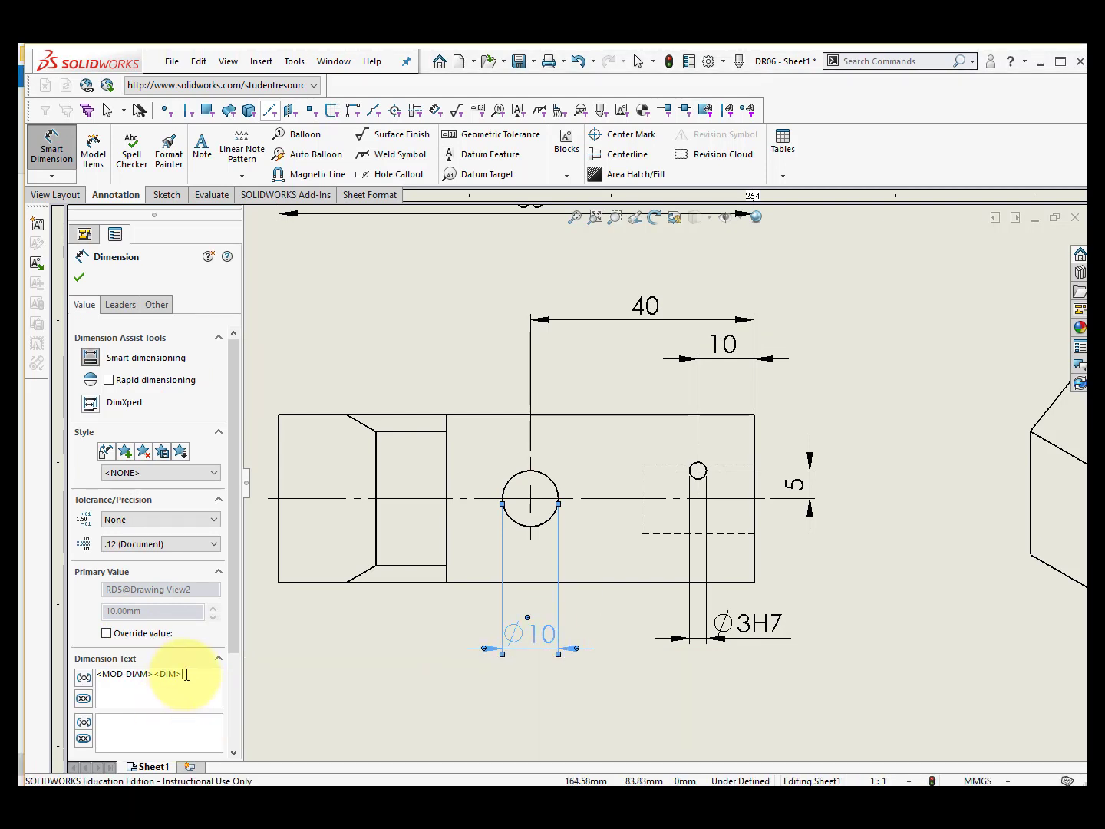
type("H7")
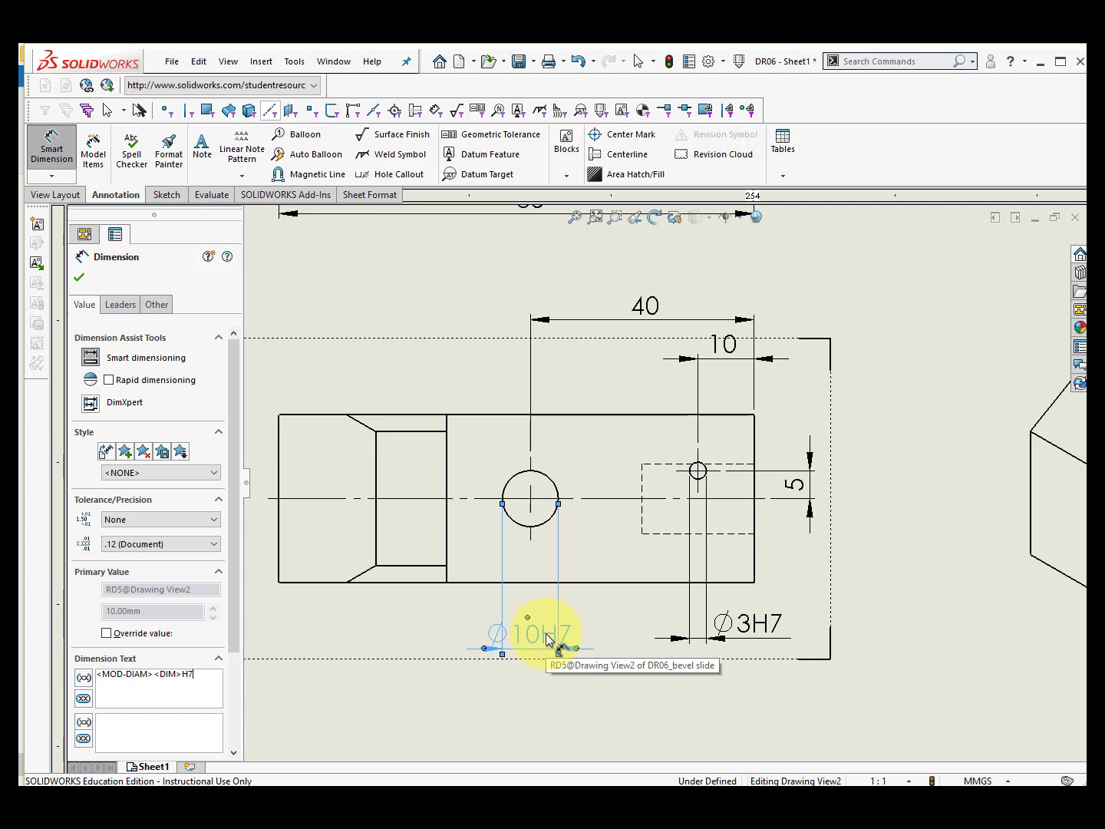
left_click_drag(548, 640, 464, 633)
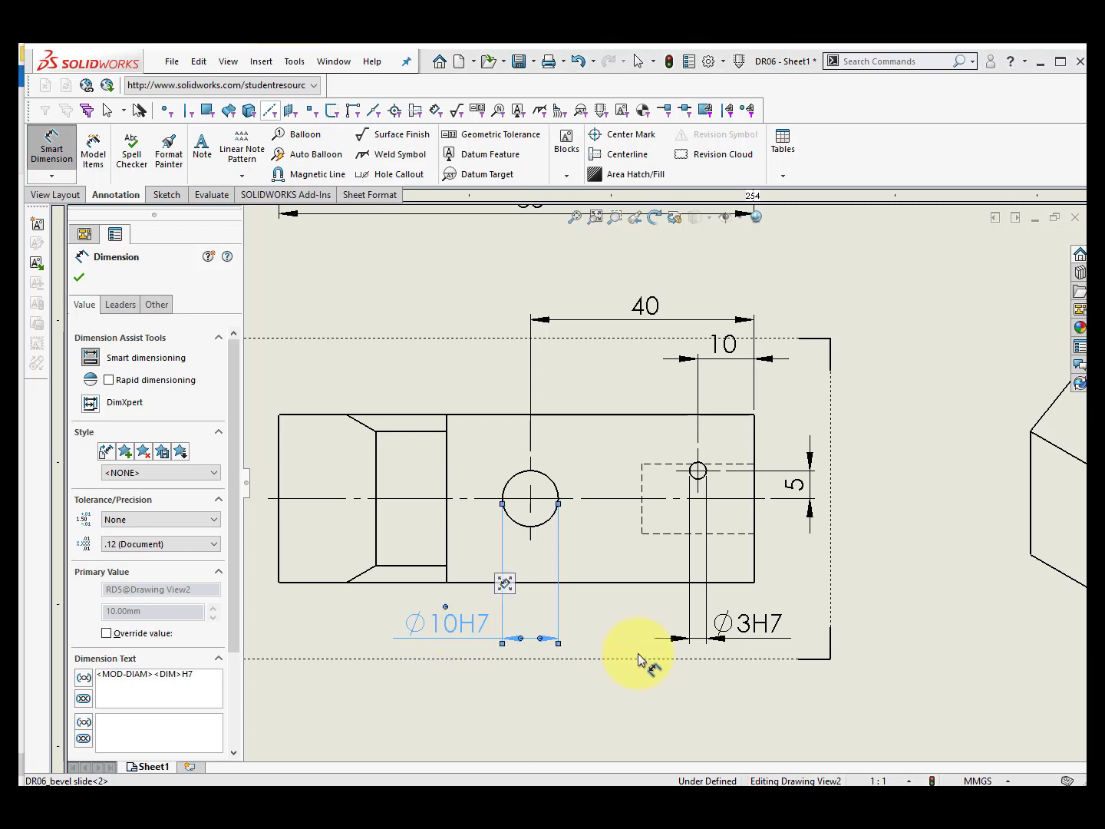
- Dimension the part's overall height in section view A-A, placing it left of the section
scroll(661, 688, "up", 3)
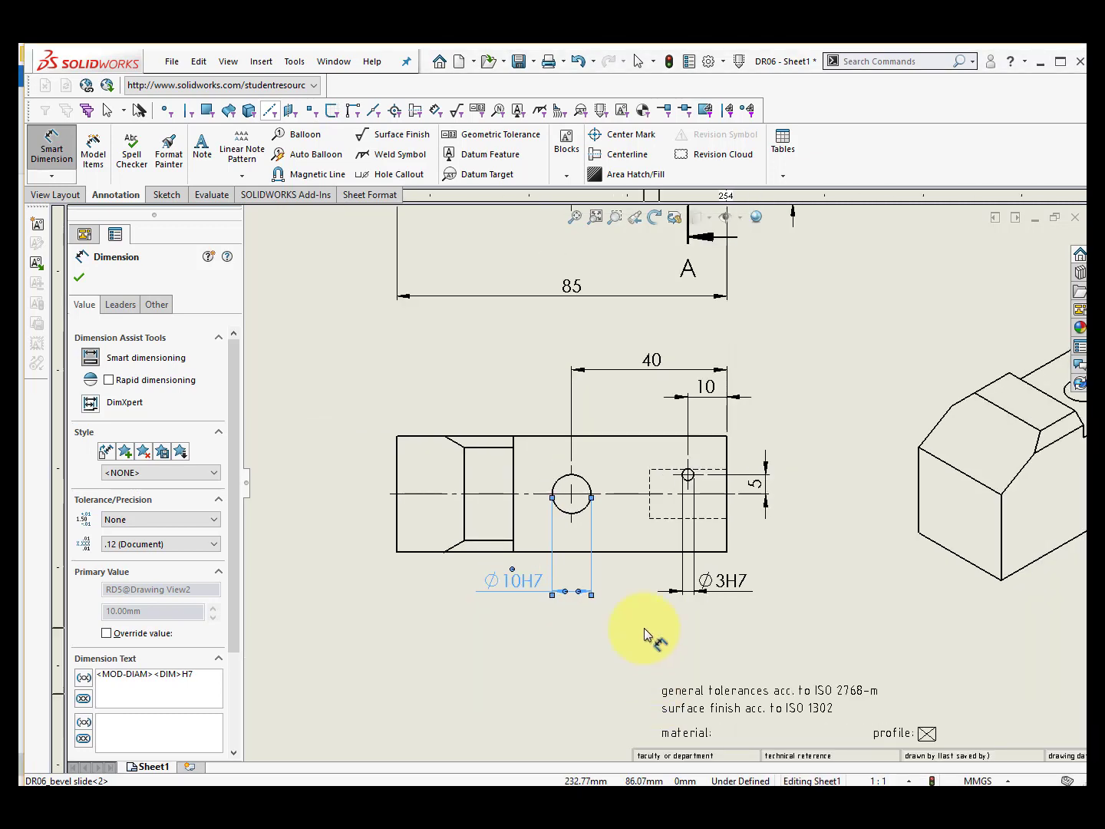
scroll(407, 360, "up", 3)
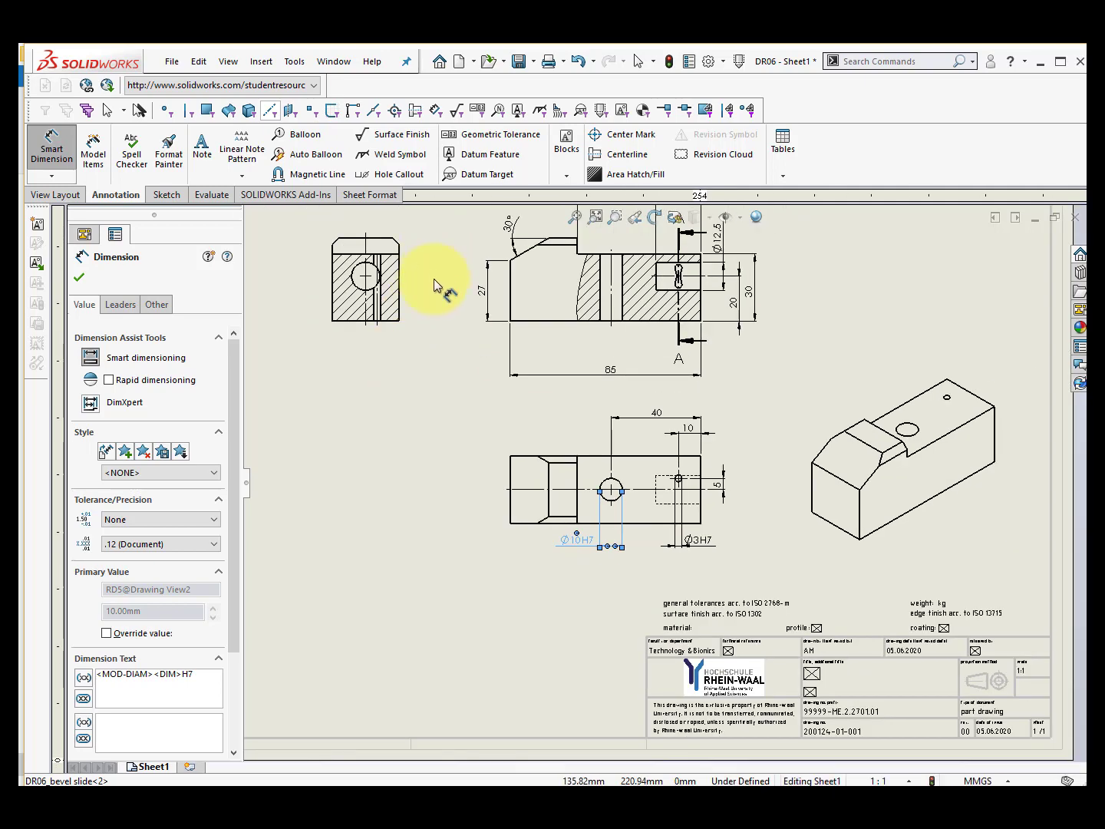
scroll(446, 284, "down", 3)
scroll(449, 293, "down", 4)
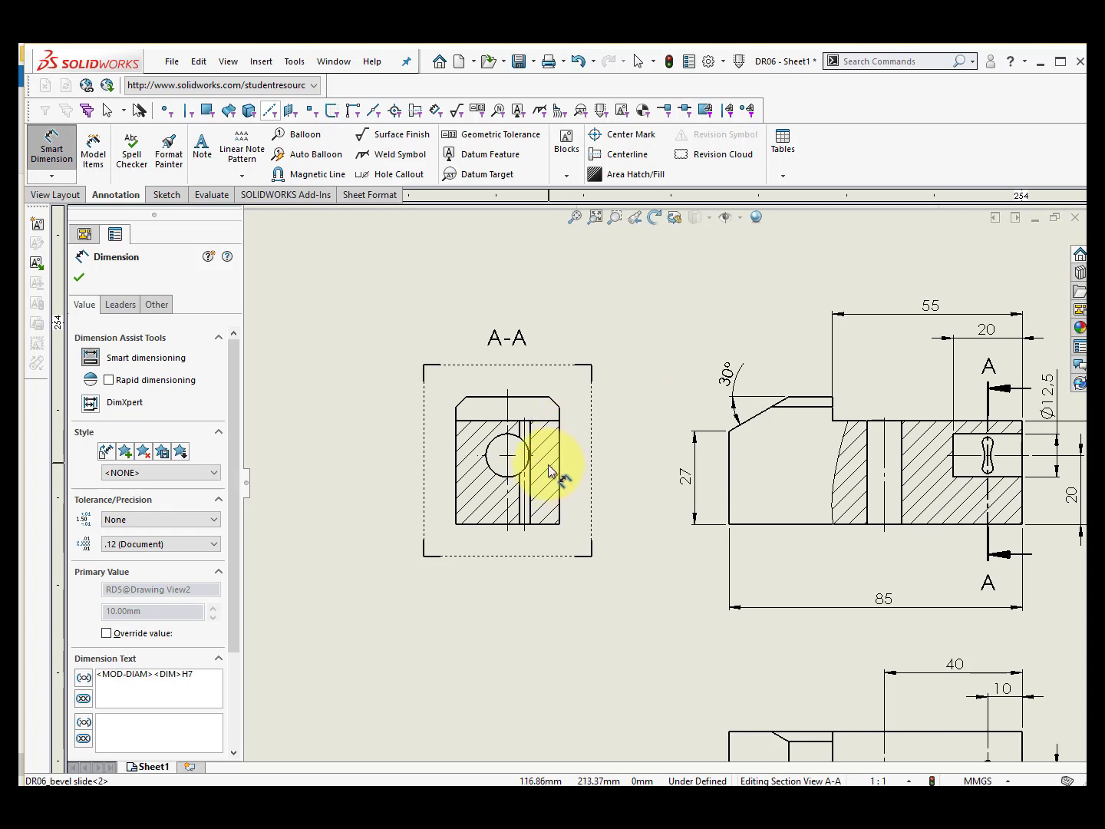
left_click(466, 527)
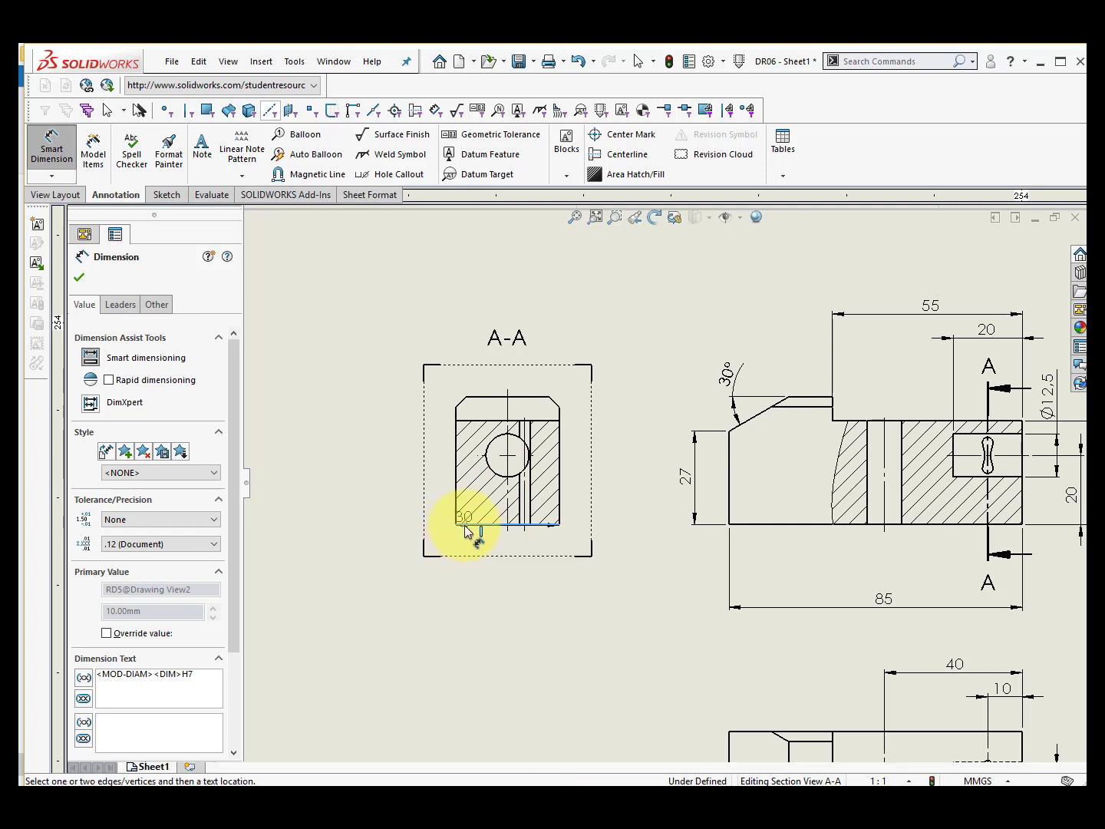
left_click(483, 397)
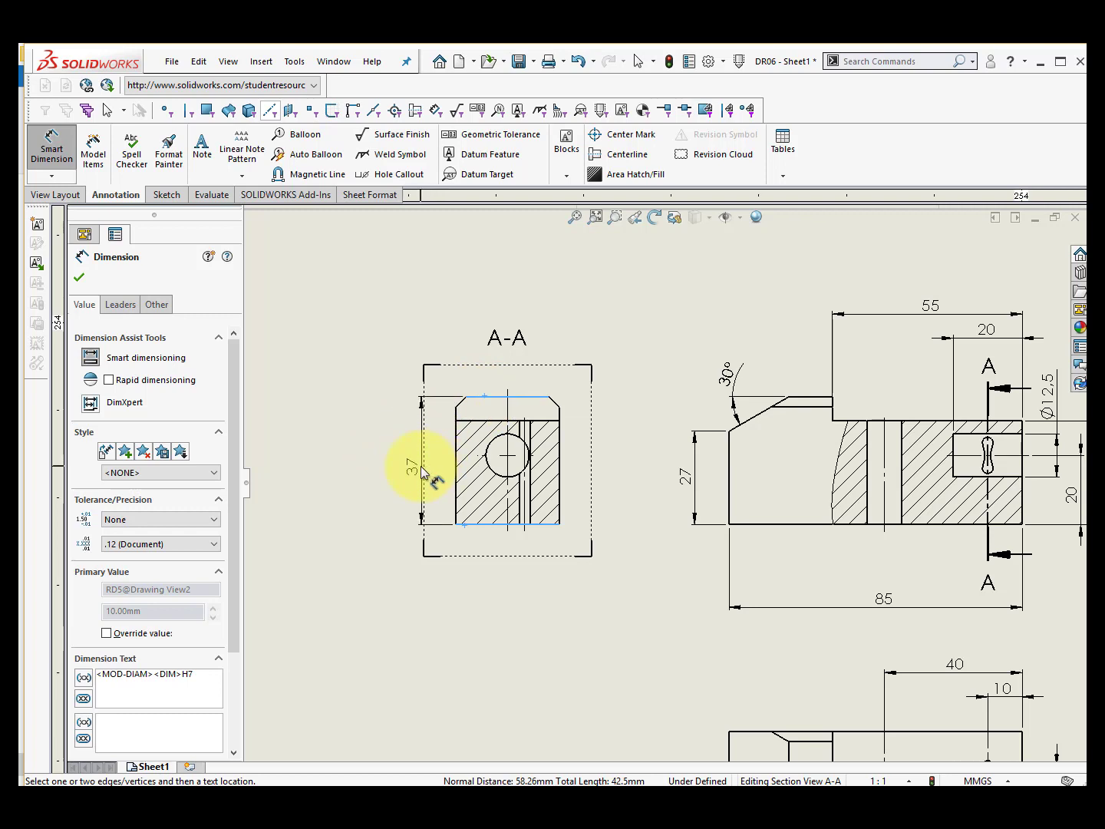
left_click(421, 459)
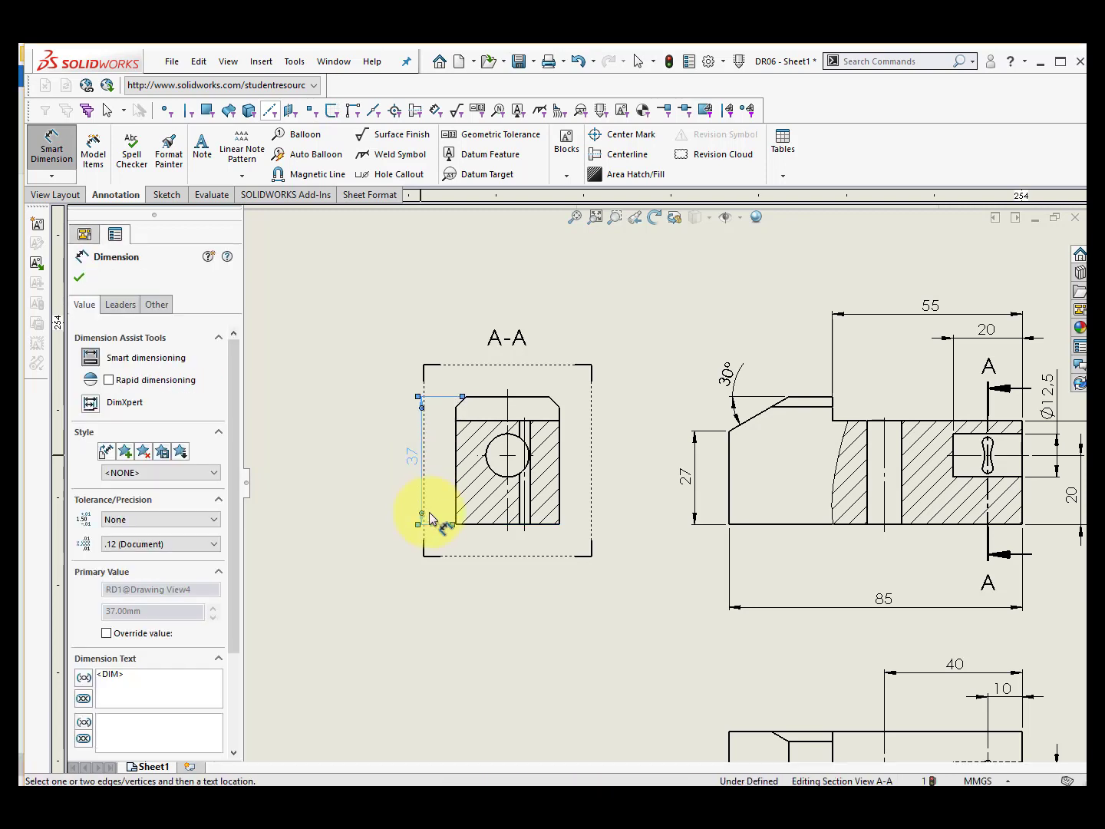
- Dimension the part's overall width between the vertical sides of section view A-A, placing it below the section
left_click(457, 501)
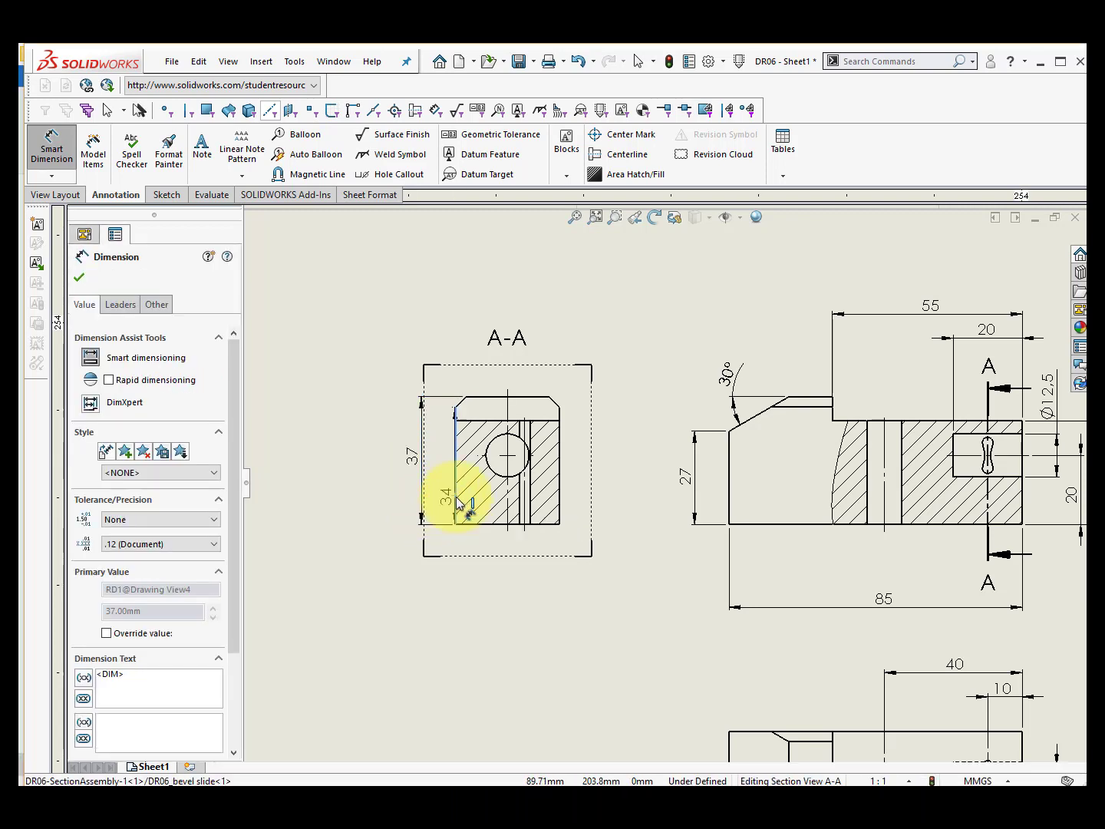
left_click(559, 485)
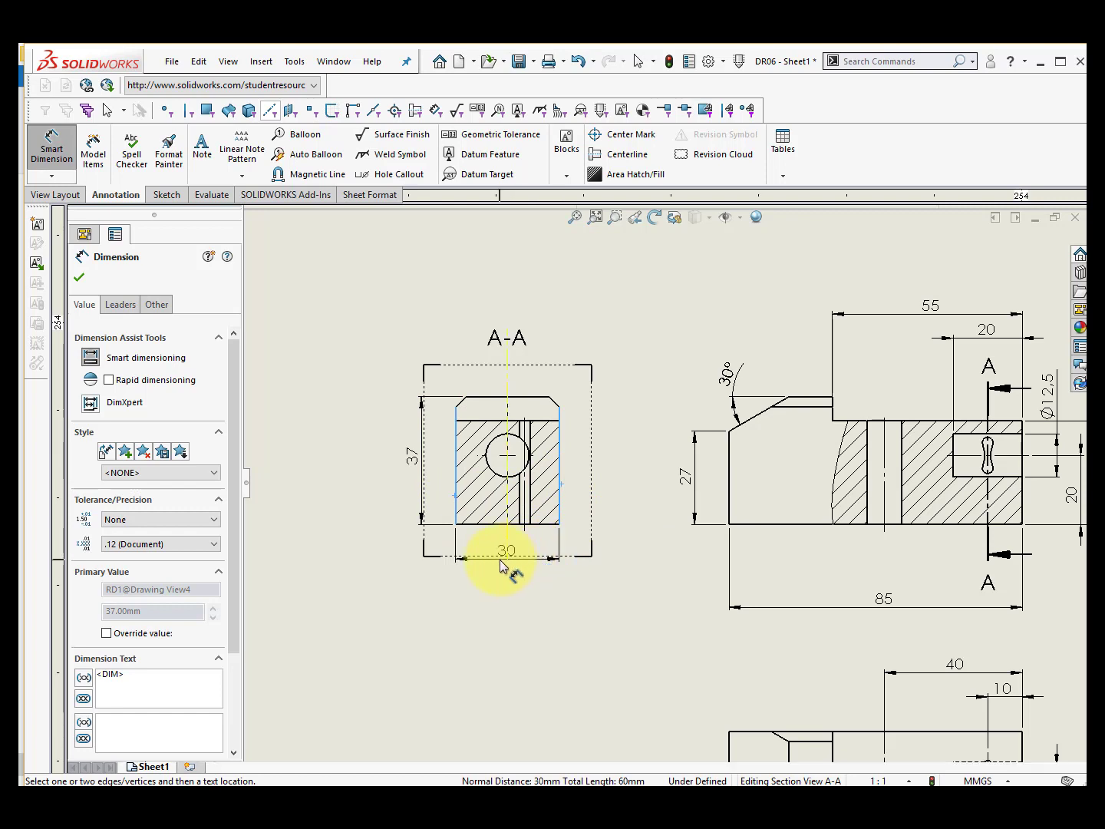
left_click(500, 566)
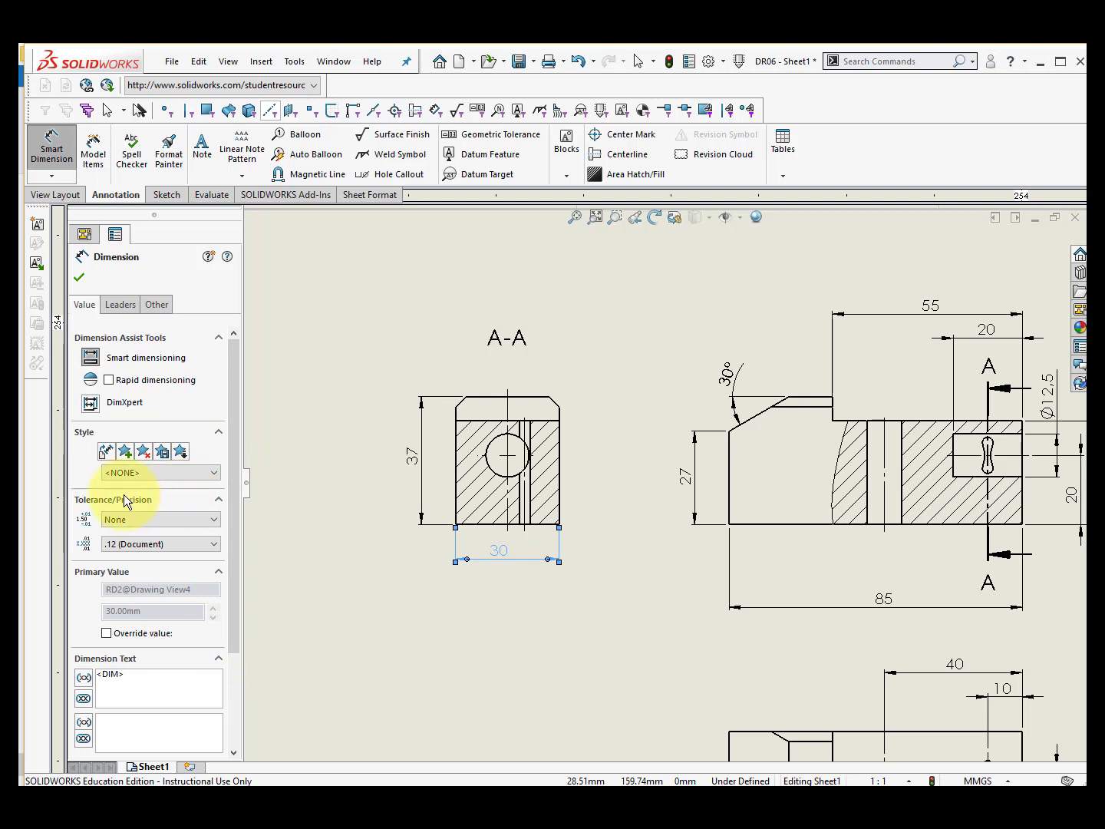
- Give section A-A's overall width dimension a bilateral tolerance with a lower deviation of -0.2 mm and one-decimal precision
left_click(213, 520)
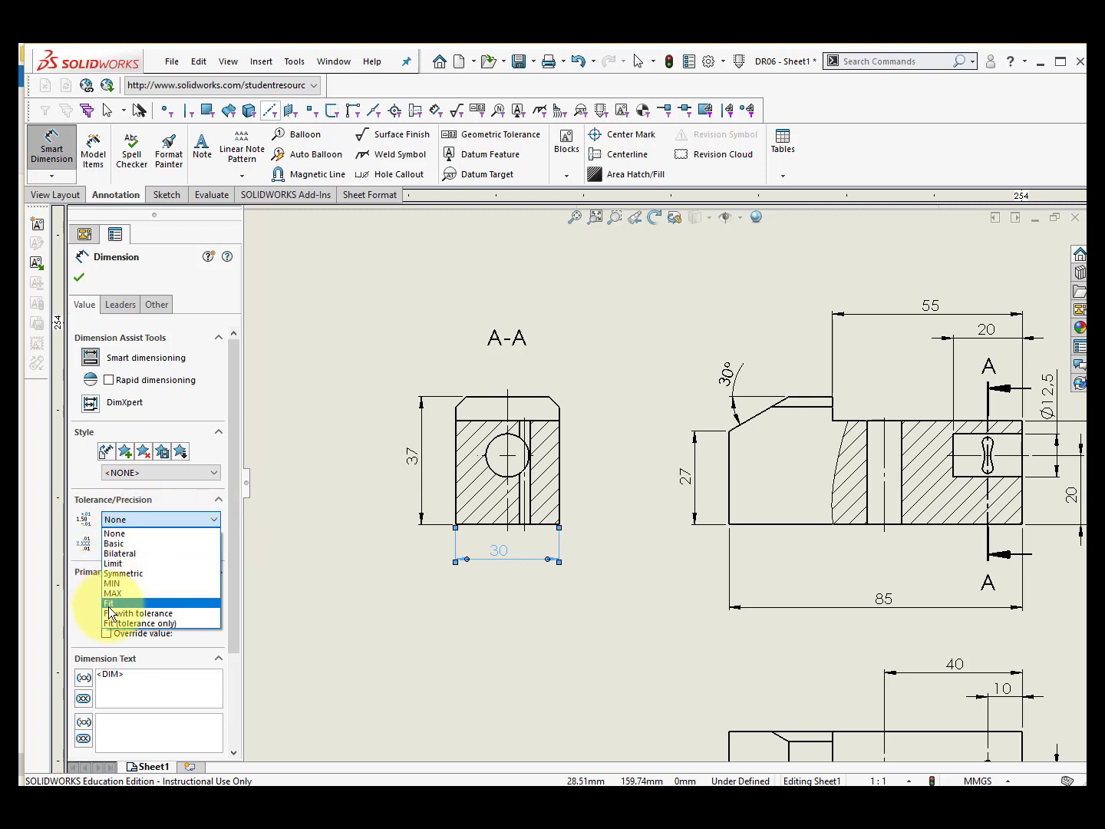
left_click(122, 553)
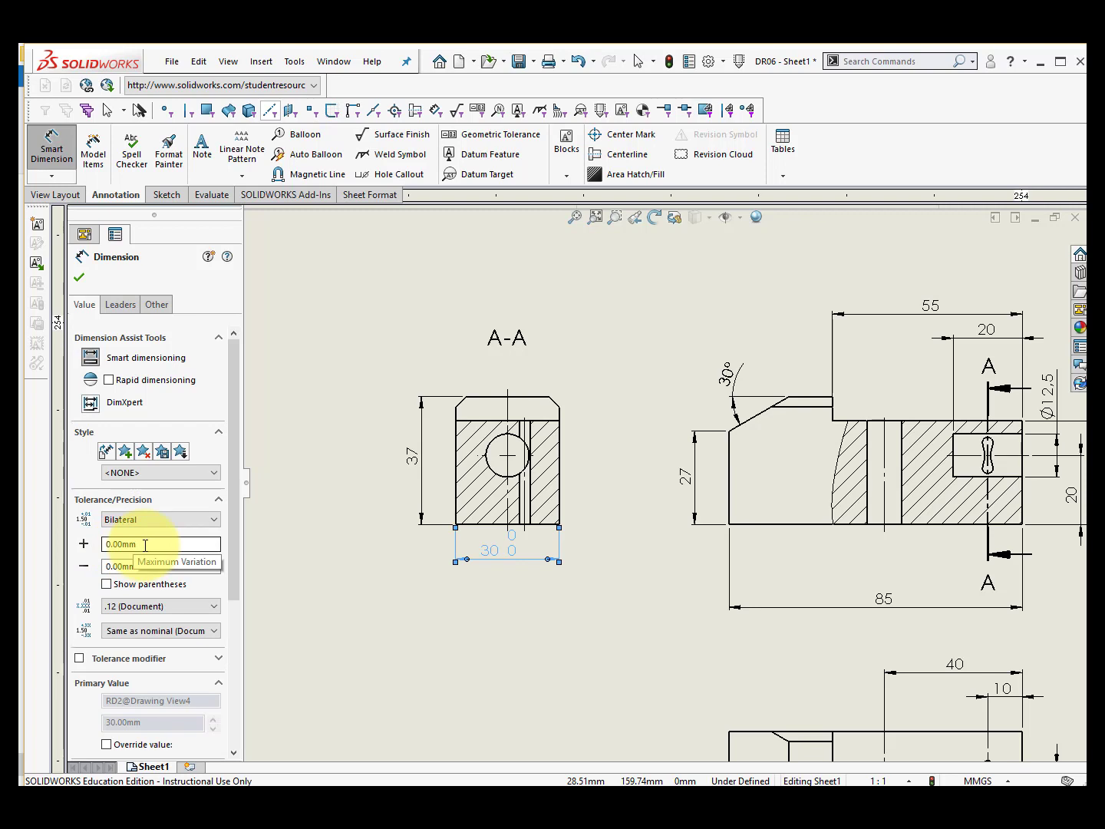
left_click(149, 565)
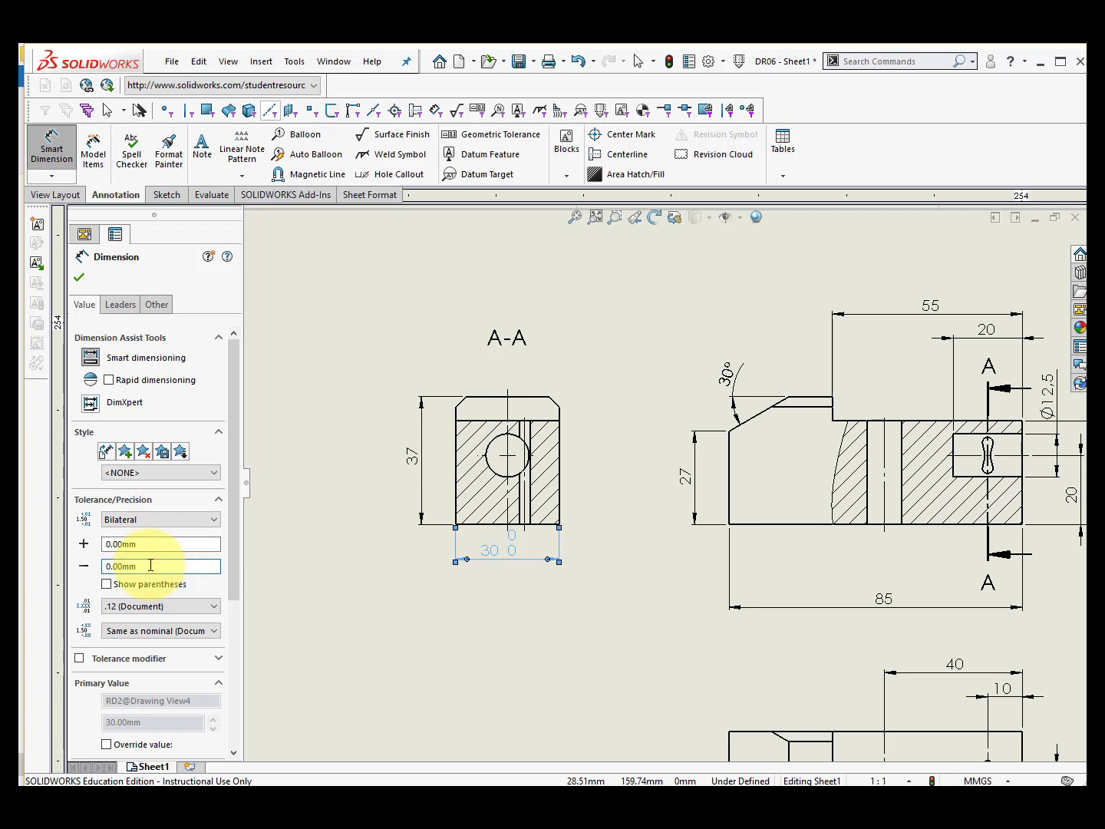
left_click_drag(151, 566, 69, 568)
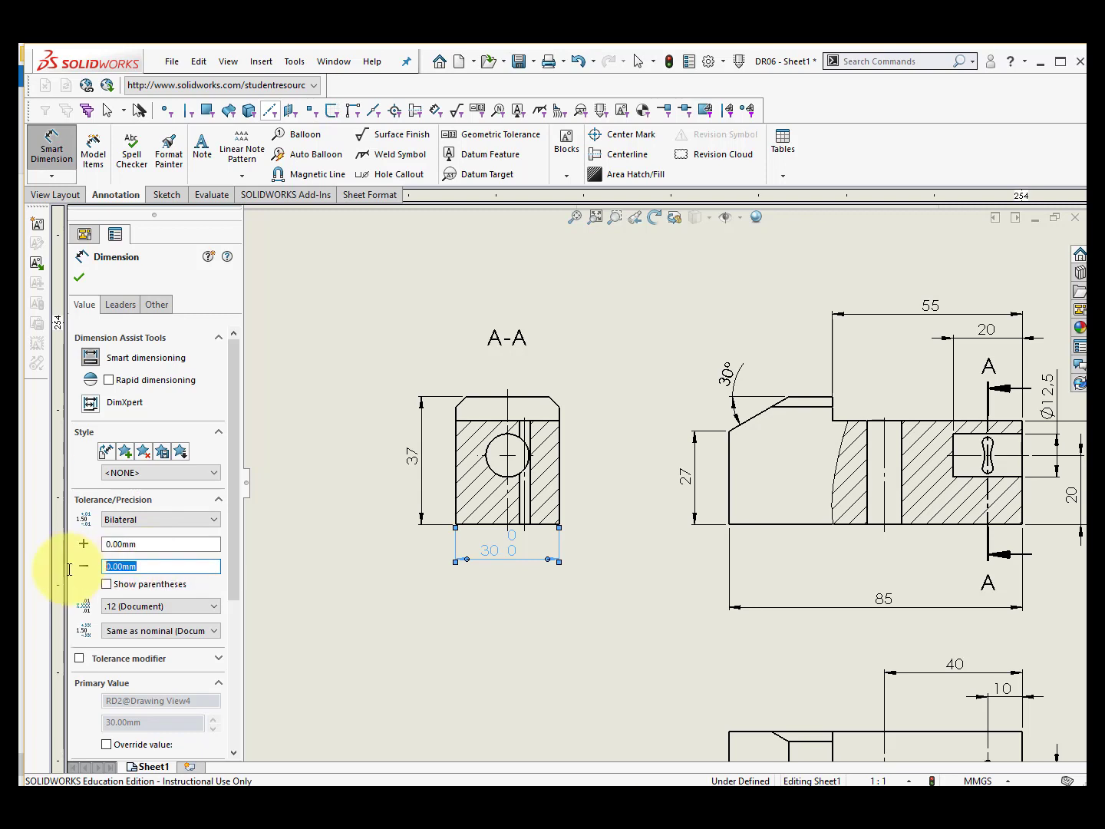
type("0,2")
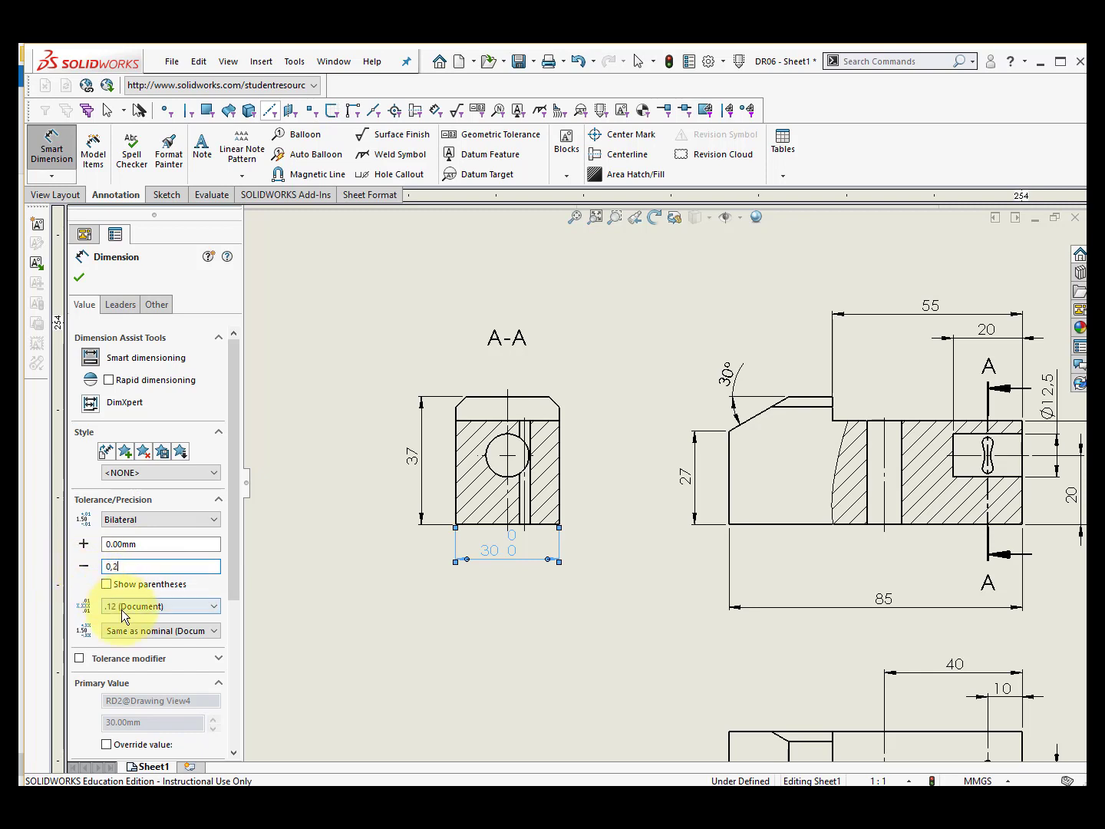
key("Return")
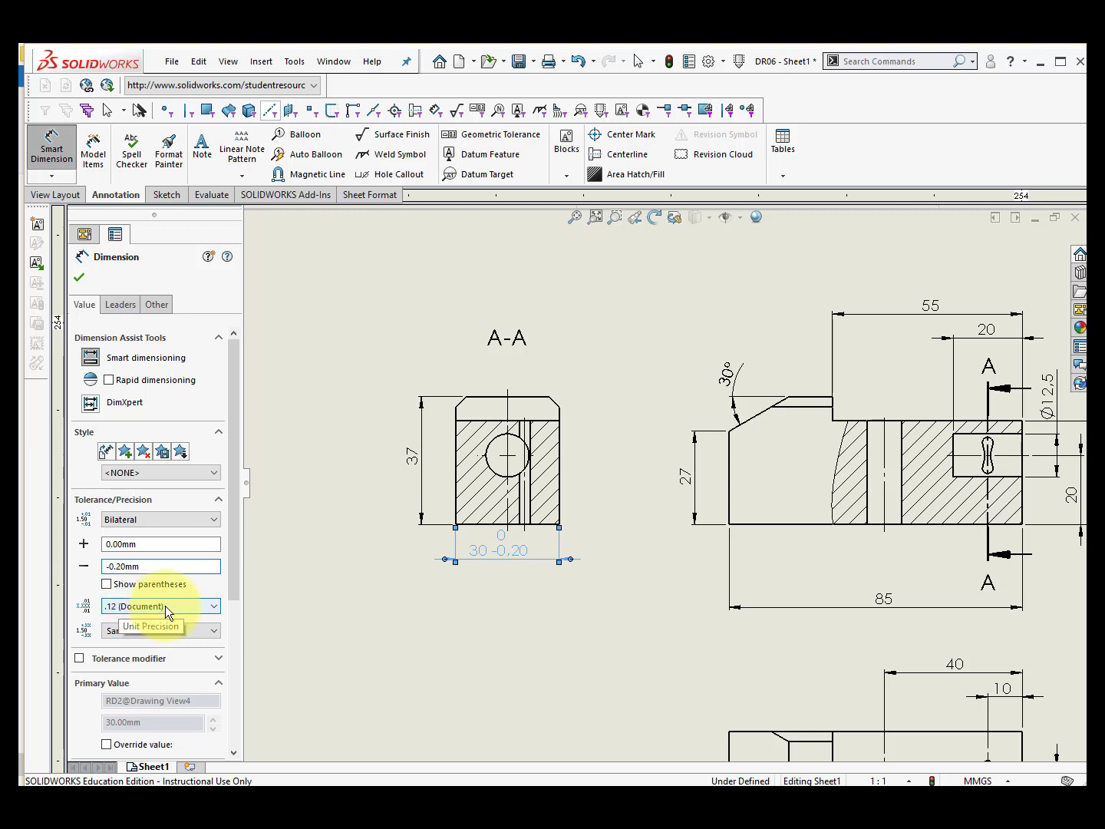
left_click(164, 605)
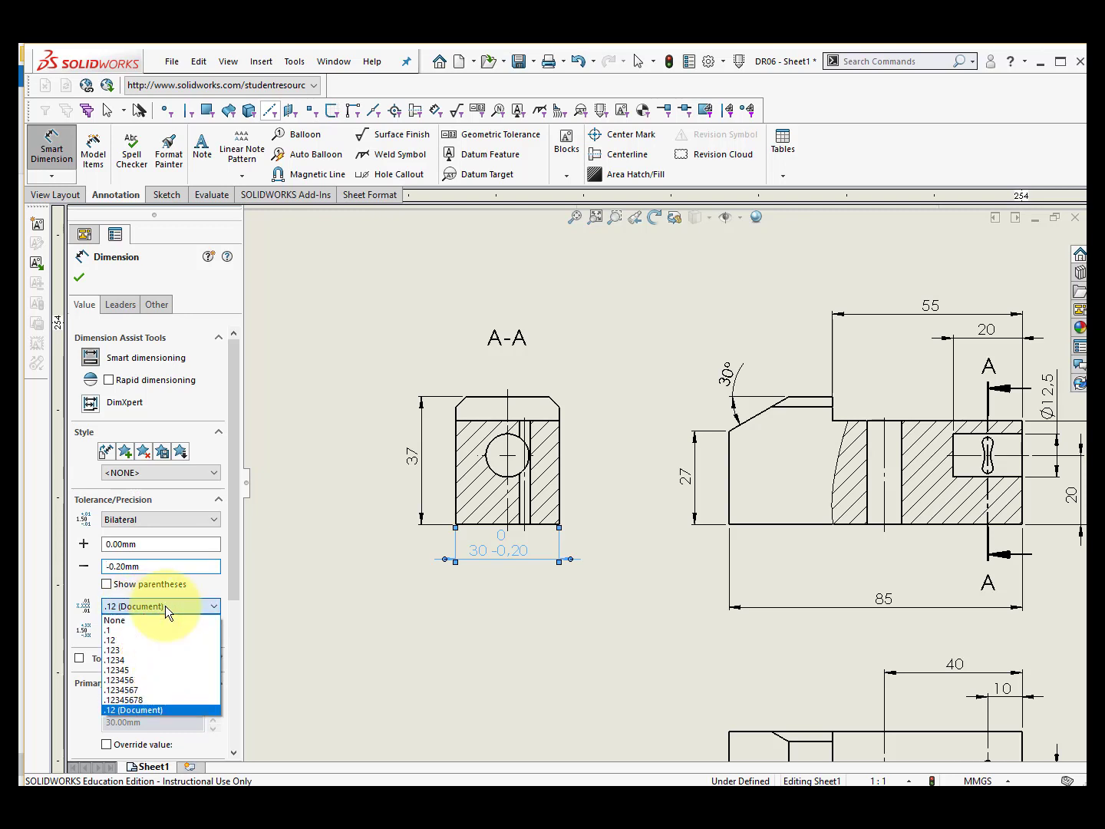
left_click(118, 632)
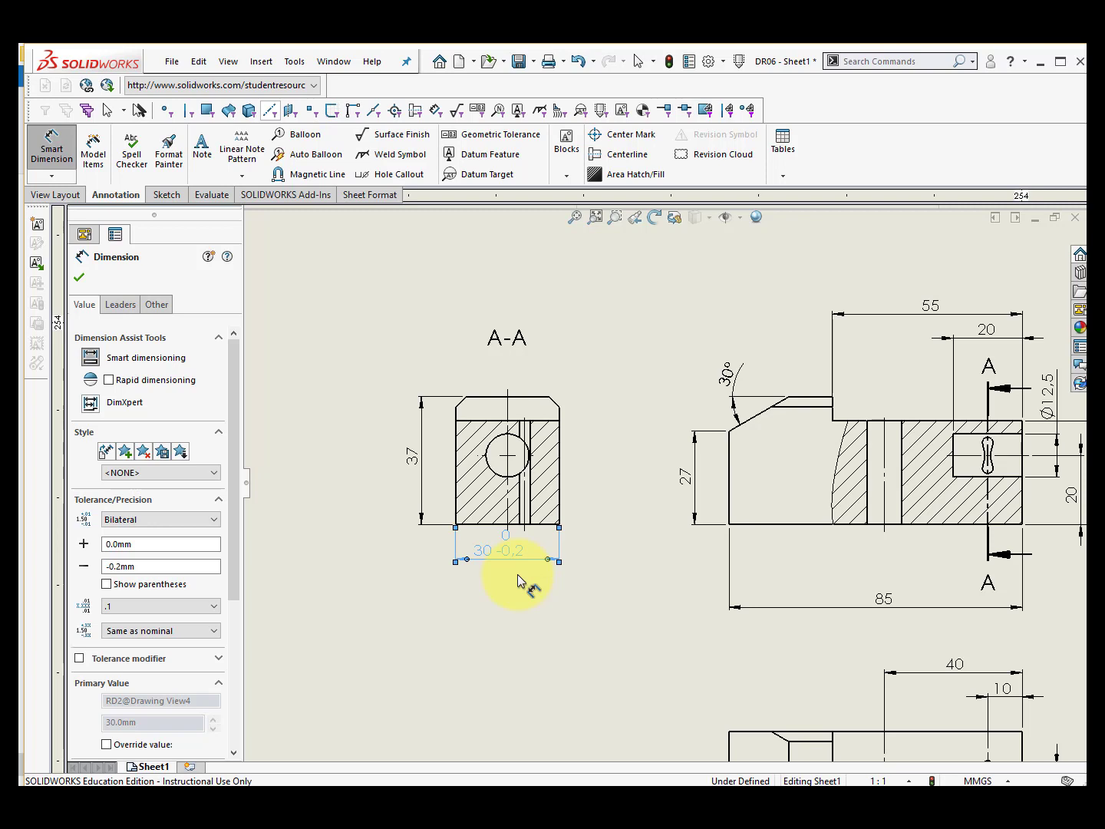
- Override the document and dimension size for the width dimension's tolerance text and set its font height to 2 mm
left_click(155, 305)
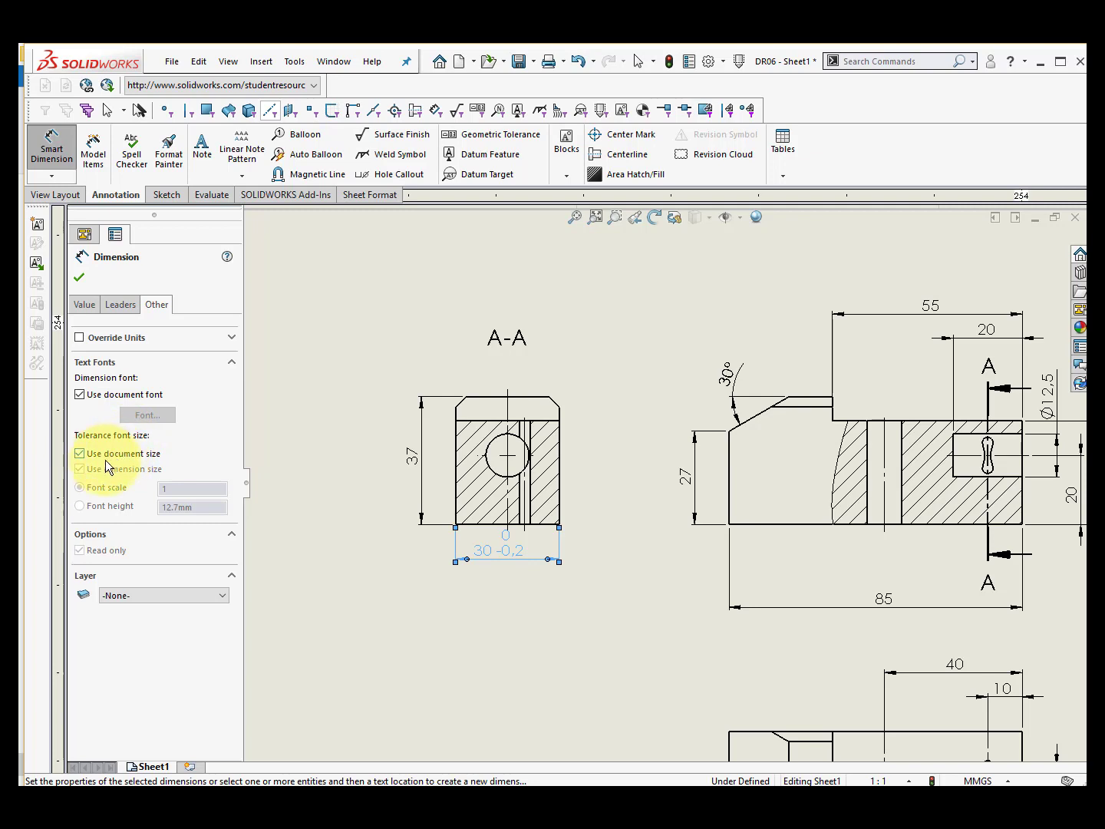
left_click(80, 454)
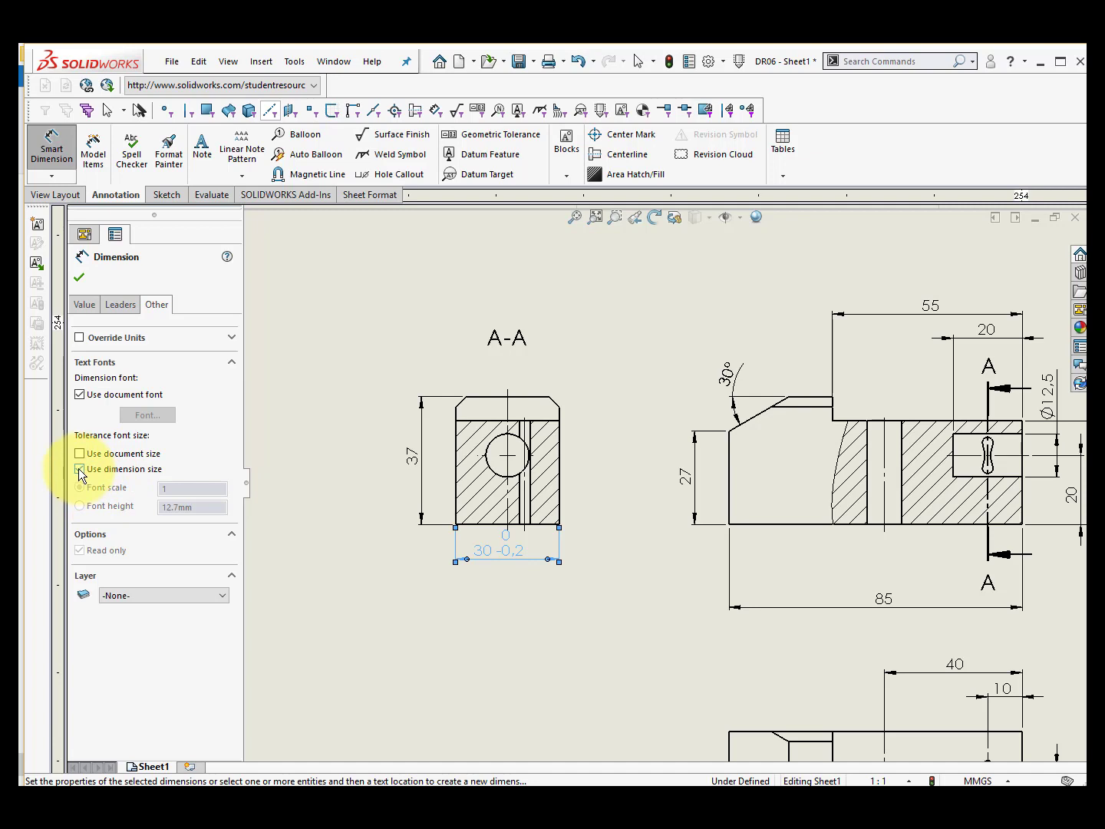
left_click(79, 469)
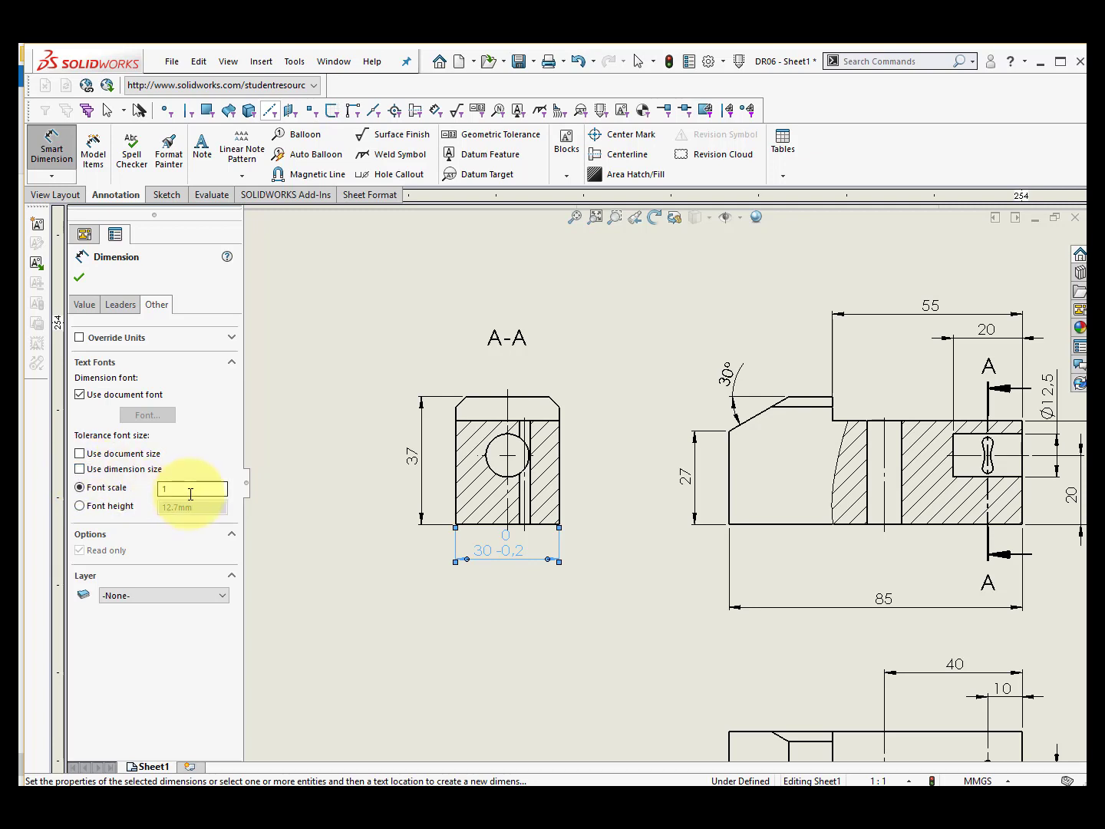
left_click(80, 507)
left_click(110, 510)
type("2")
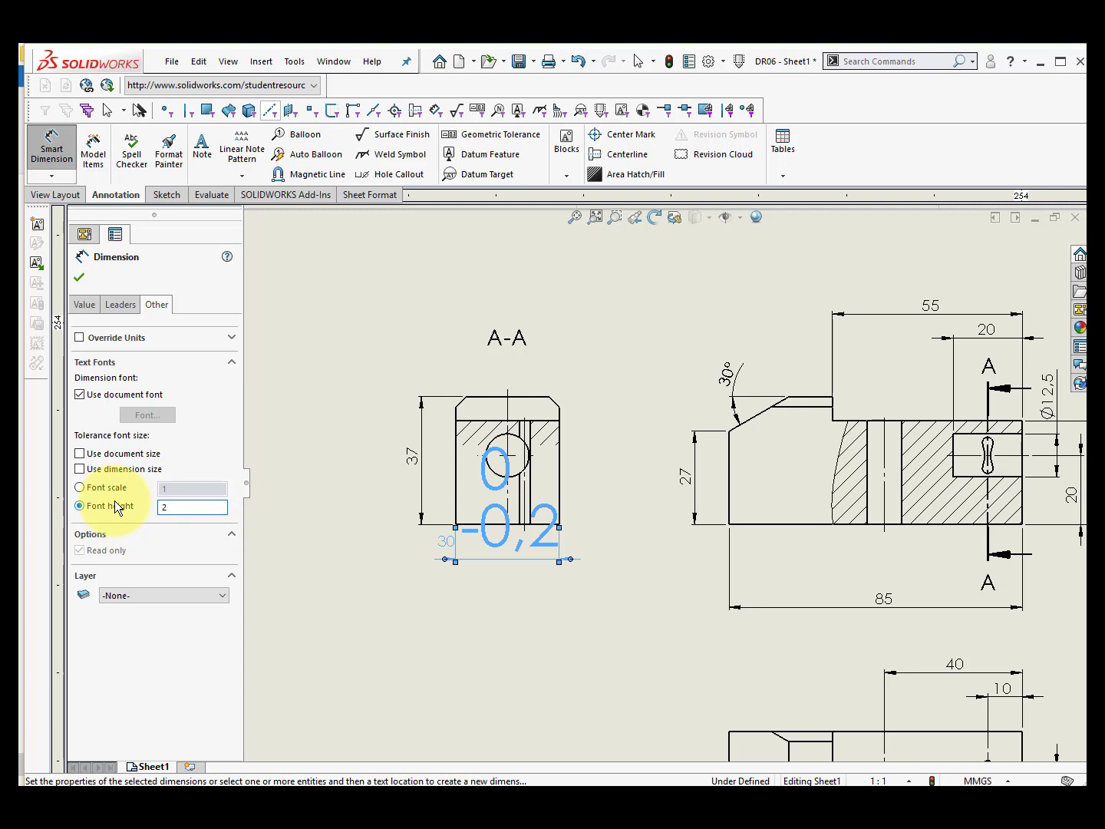
key("Tab")
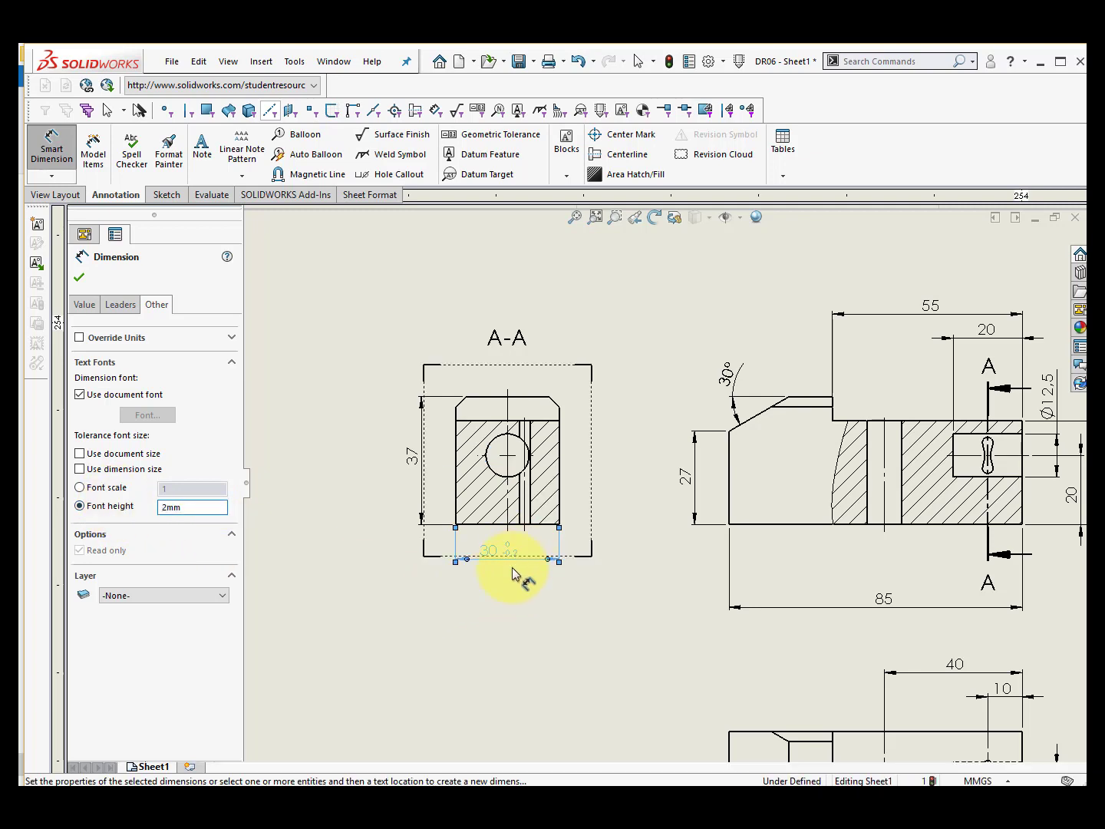
scroll(513, 574, "down", 4)
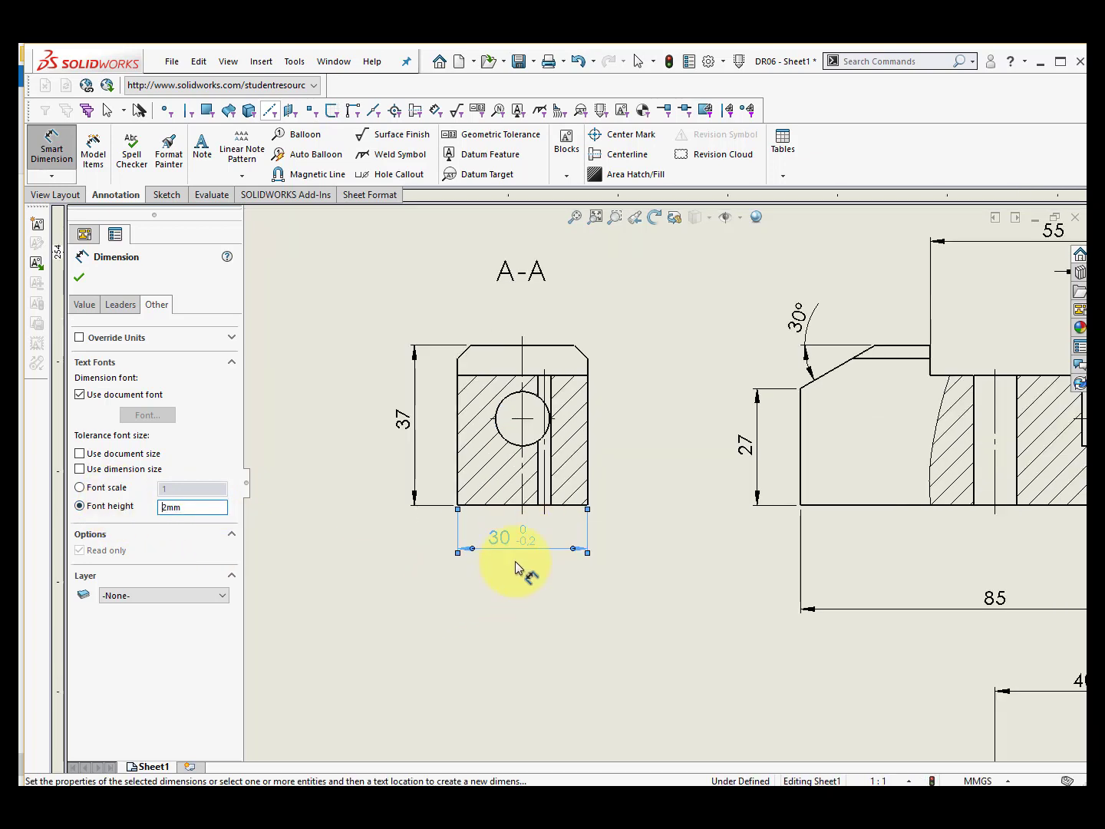
left_click(80, 276)
- Dimension the horizontal width of the upper-left chamfer in section A-A, placing it above the view
scroll(637, 556, "up", 4)
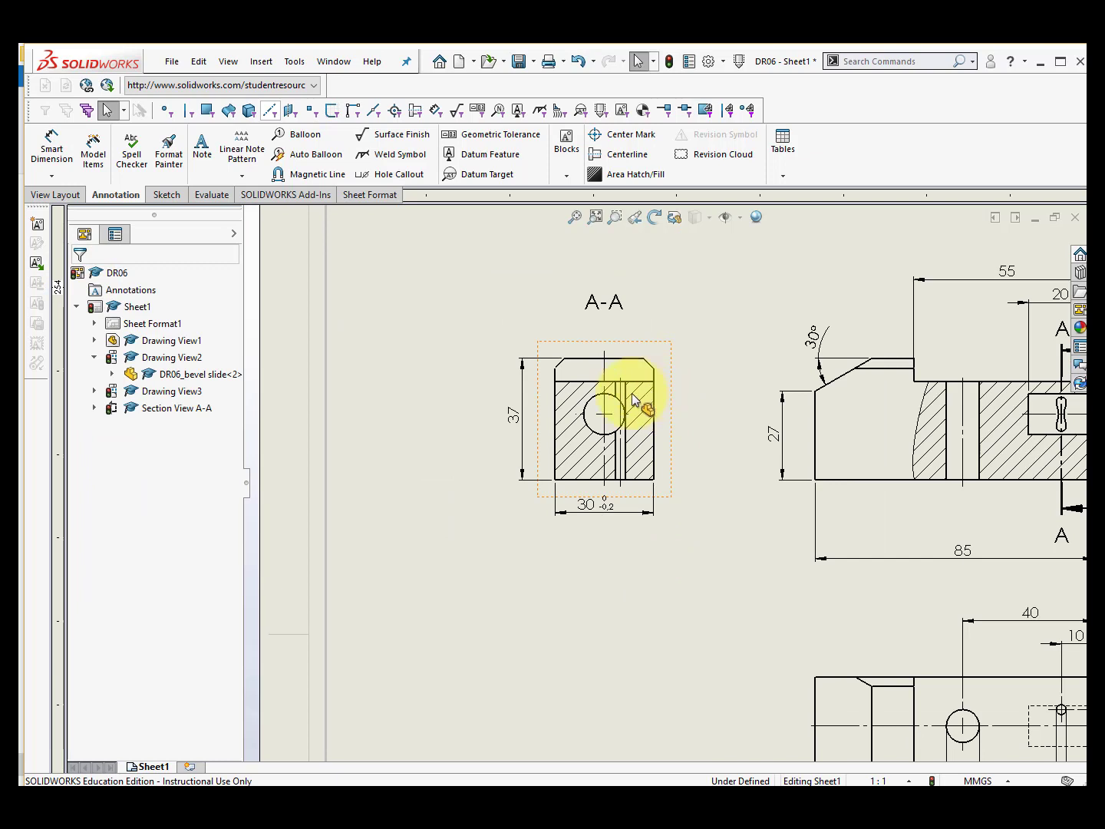
scroll(637, 392, "down", 2)
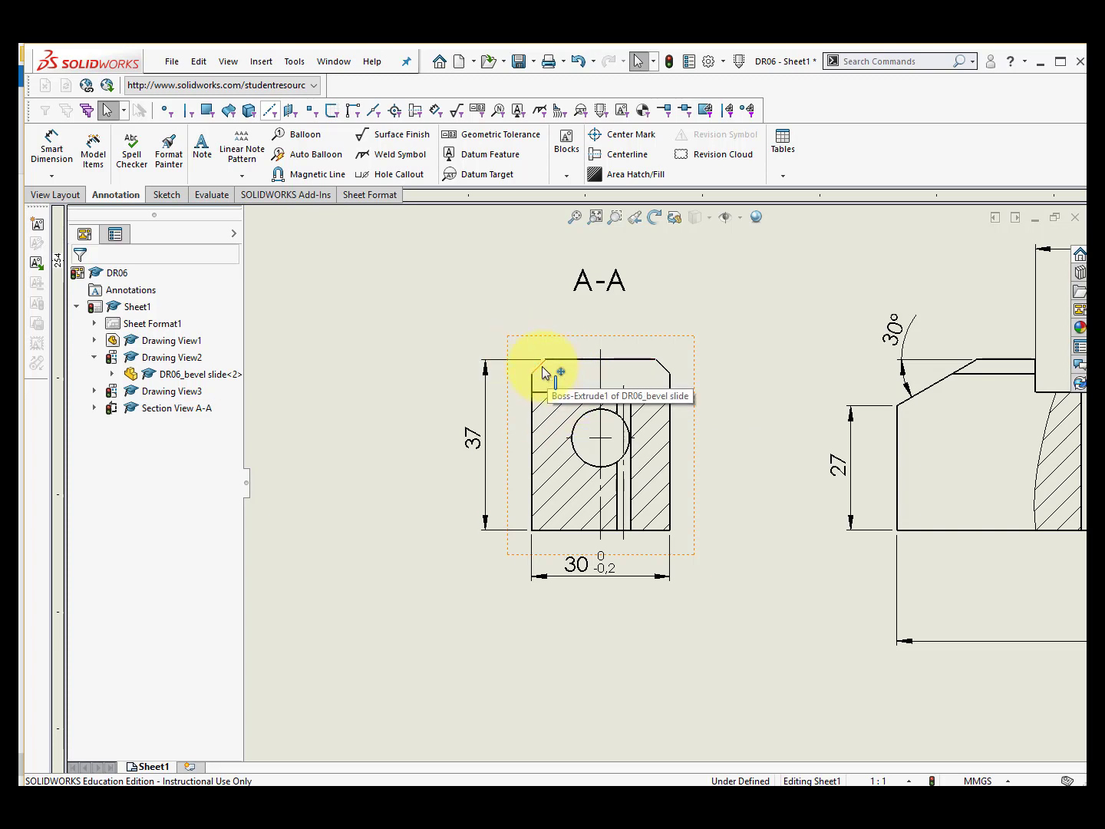
left_click(52, 150)
scroll(562, 348, "down", 3)
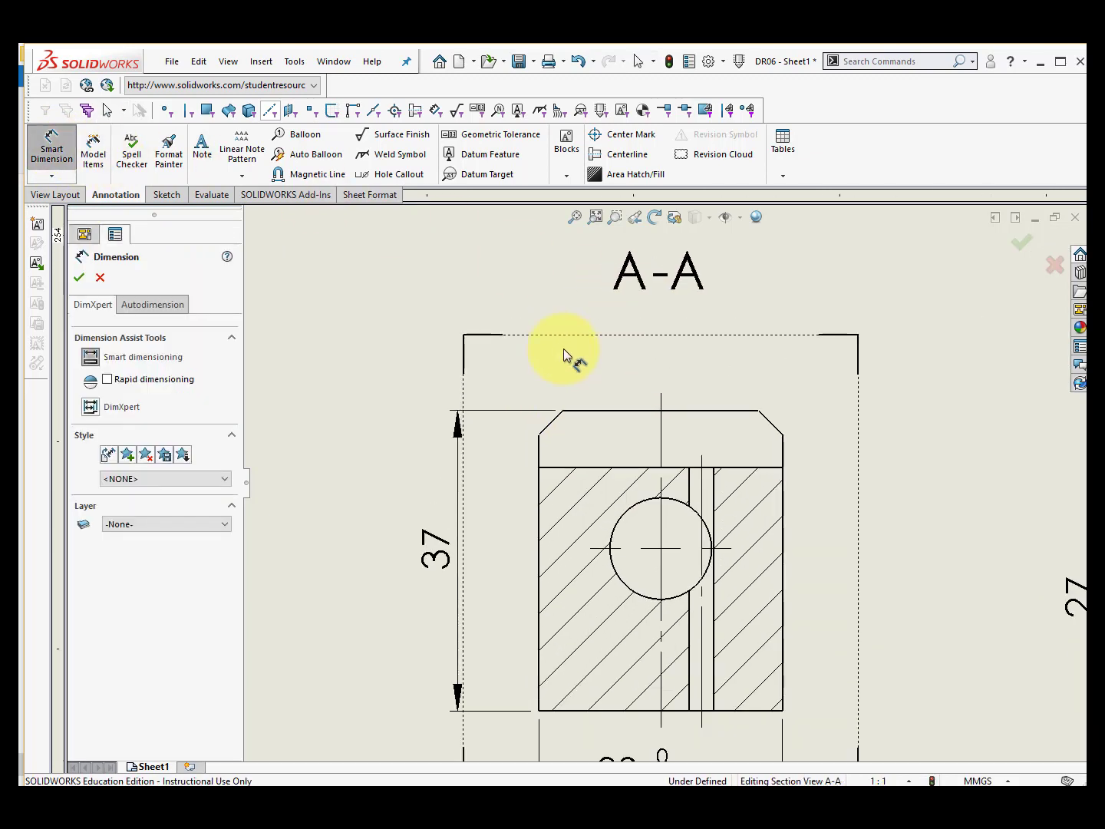
left_click(539, 459)
left_click(563, 411)
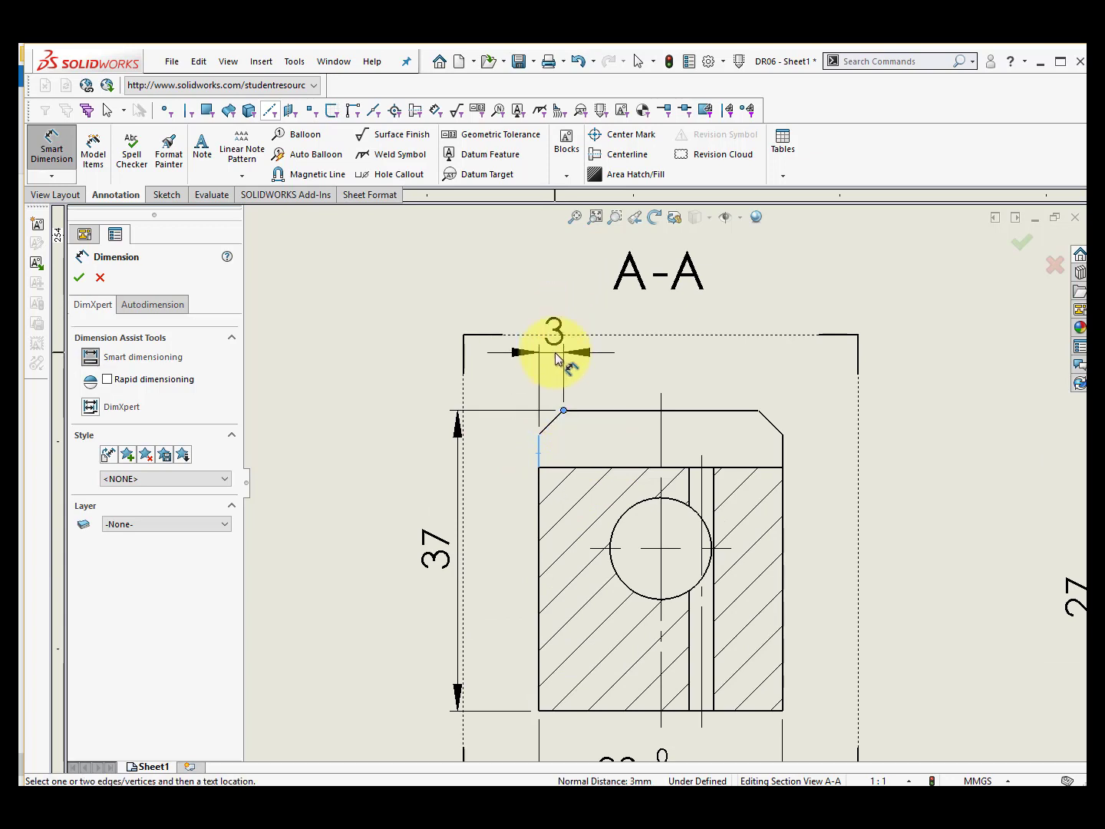
left_click(552, 350)
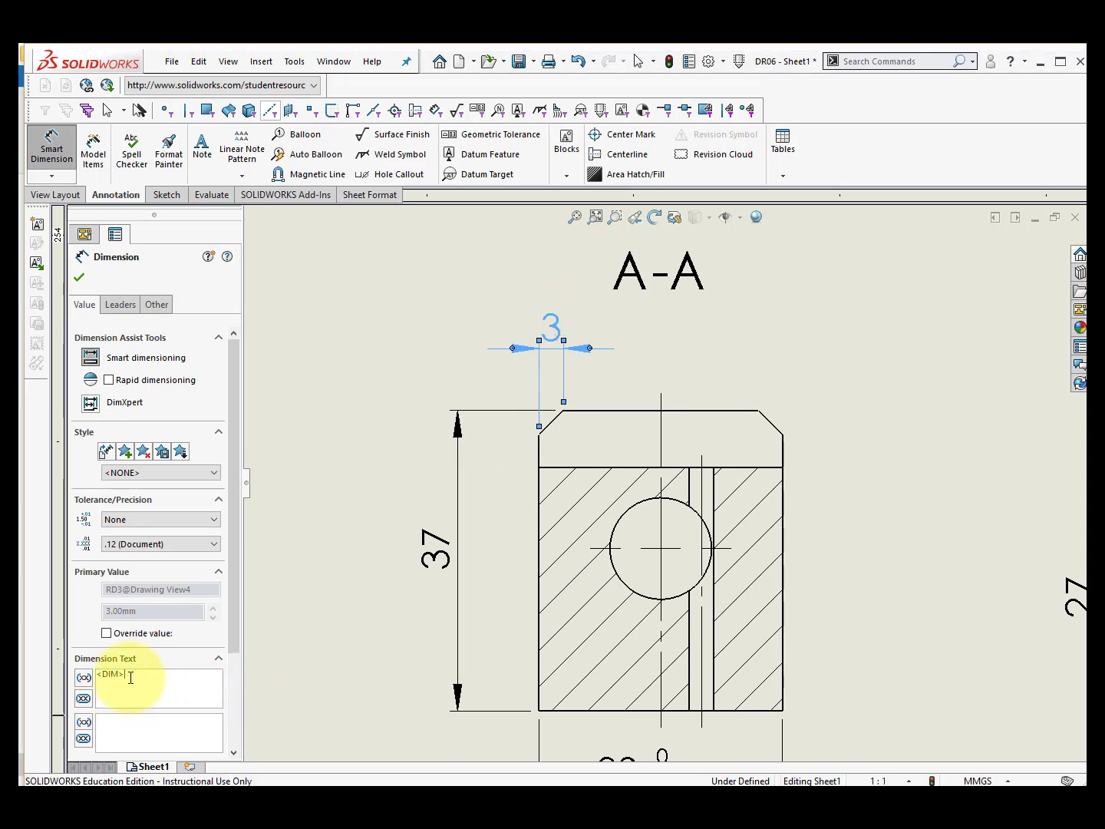
- Append x45 and a degree symbol to the chamfer dimension's text, and shift the text right of the arrows
type("x45")
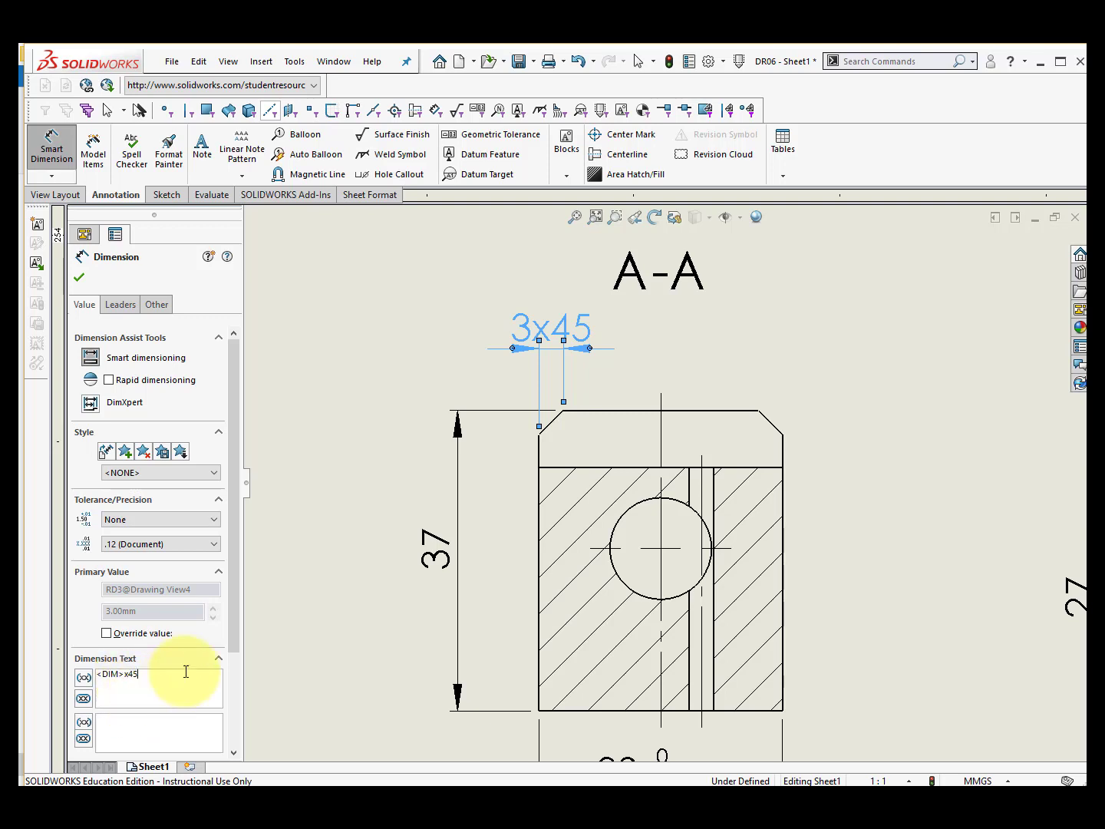
left_click_drag(231, 611, 229, 706)
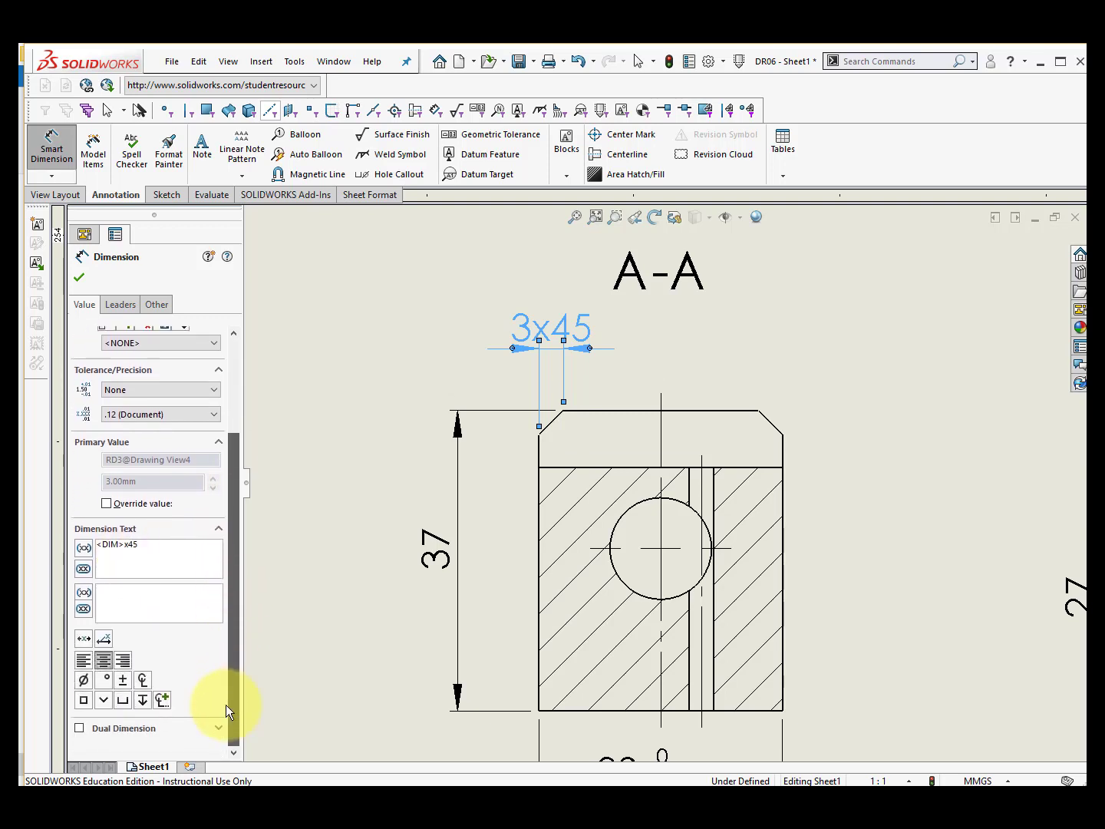
left_click(105, 680)
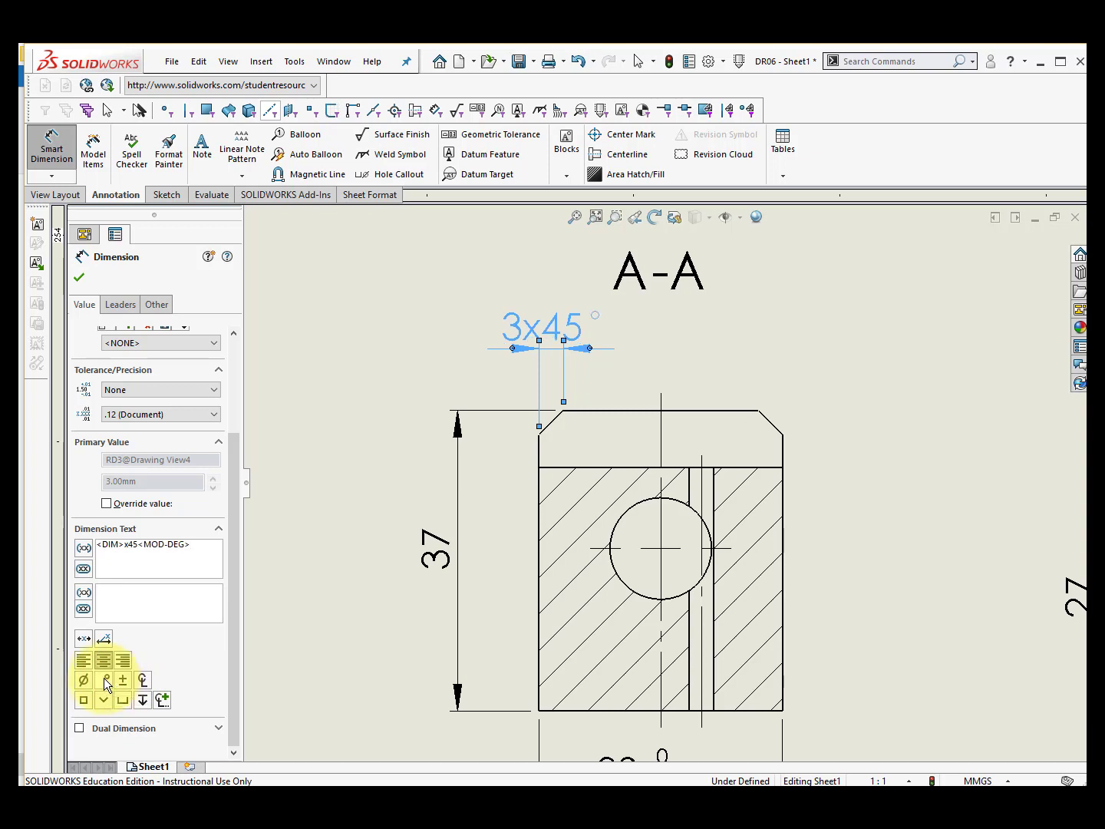
left_click_drag(554, 327, 639, 319)
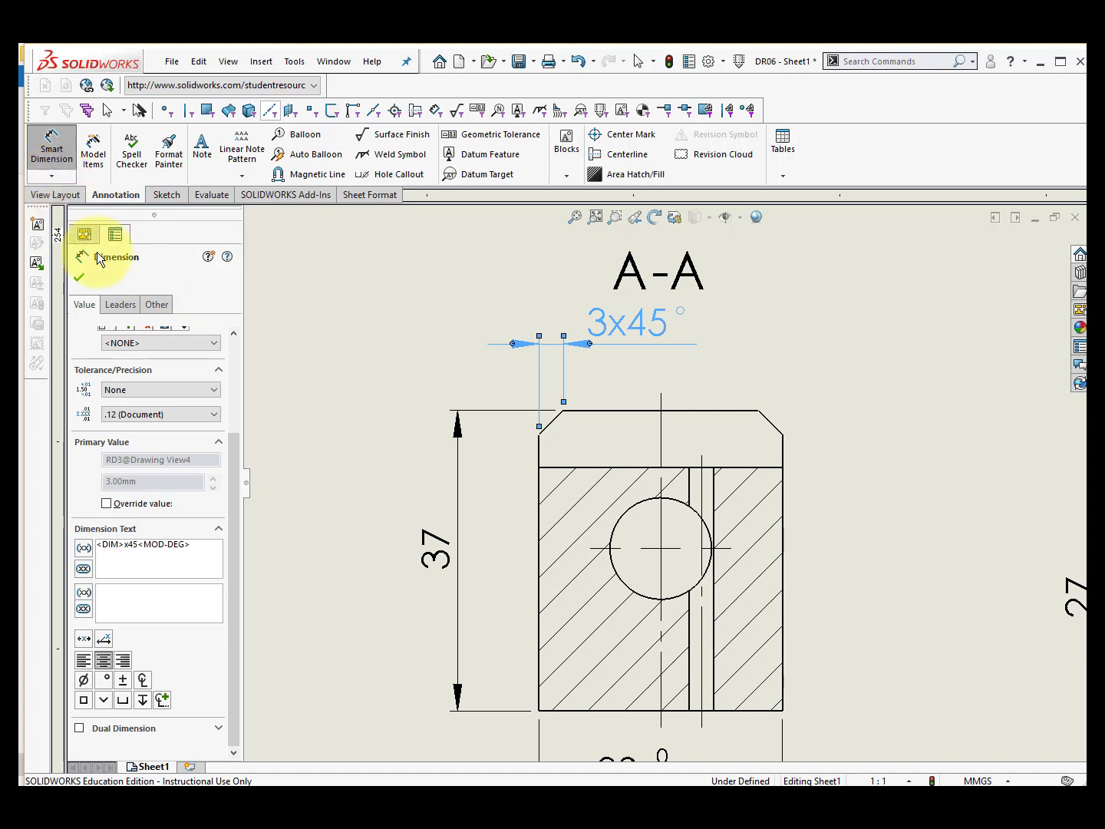
left_click(79, 277)
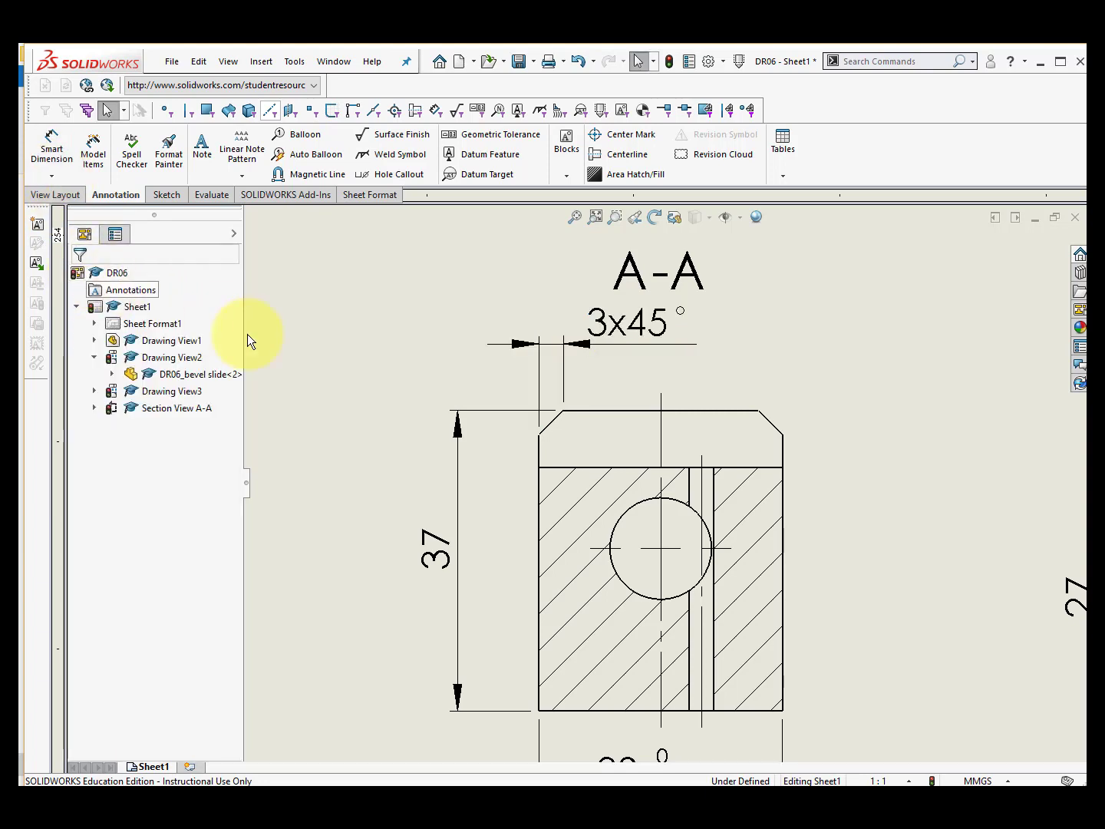
- Insert a general table with 3 columns and 4 rows, placing it left of the title block
scroll(459, 478, "up", 4)
scroll(775, 566, "up", 2)
left_click(578, 218)
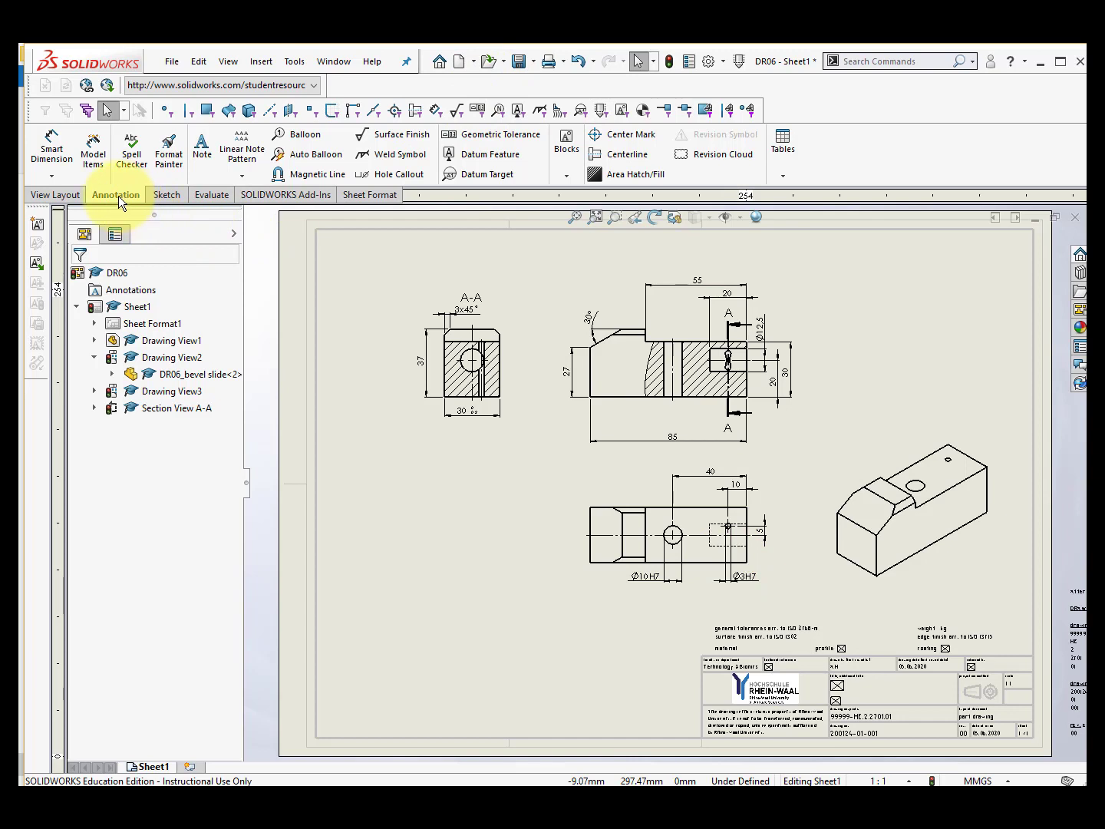
left_click(786, 177)
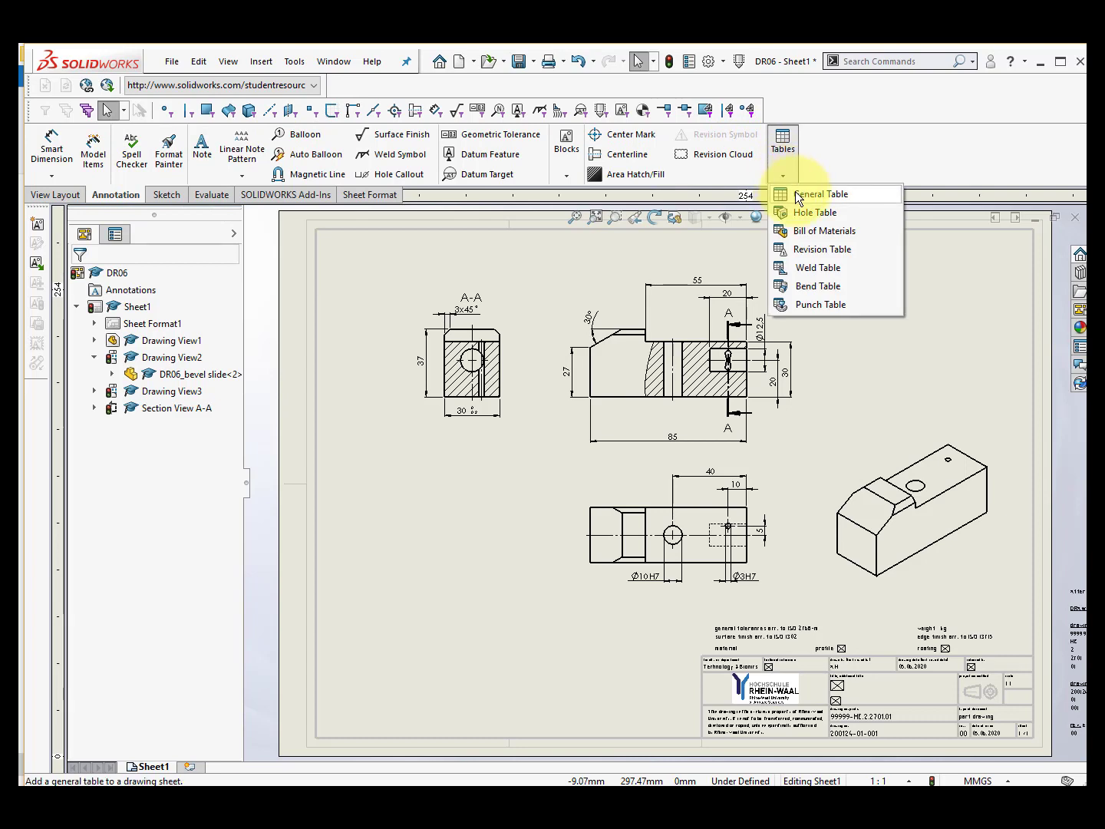
left_click(796, 193)
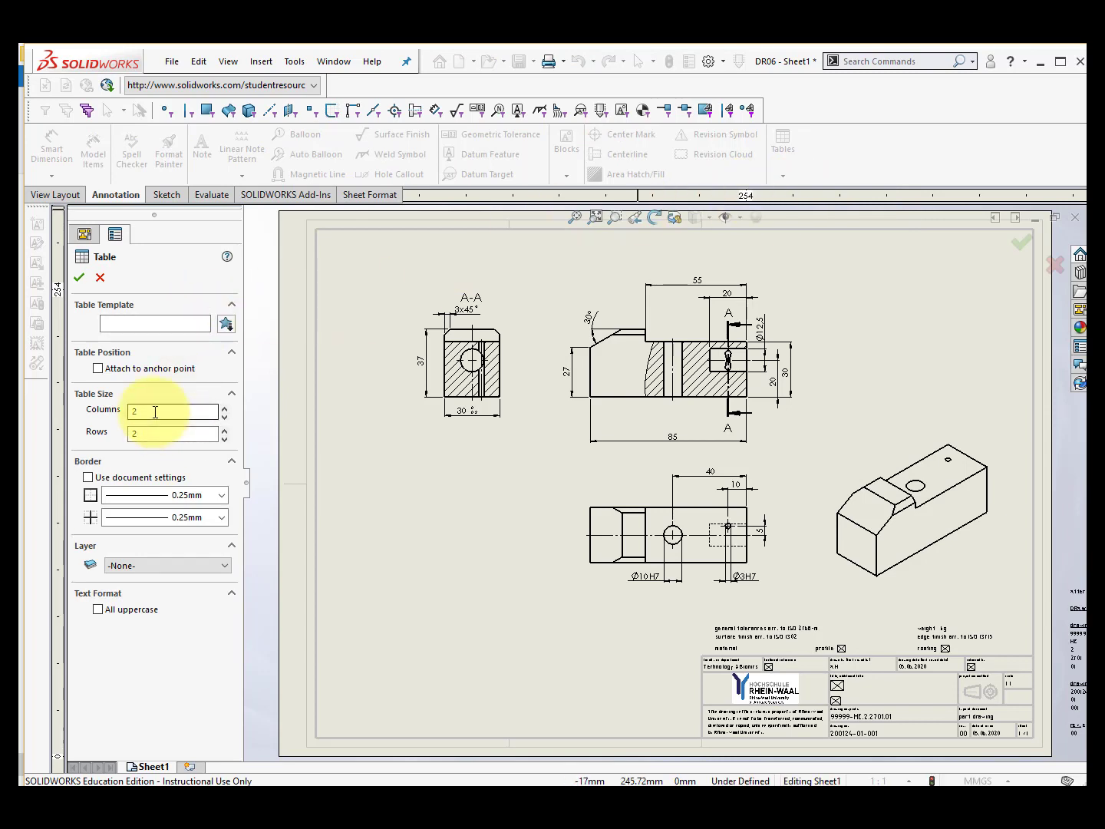
left_click_drag(155, 411, 108, 432)
type("3")
type("4")
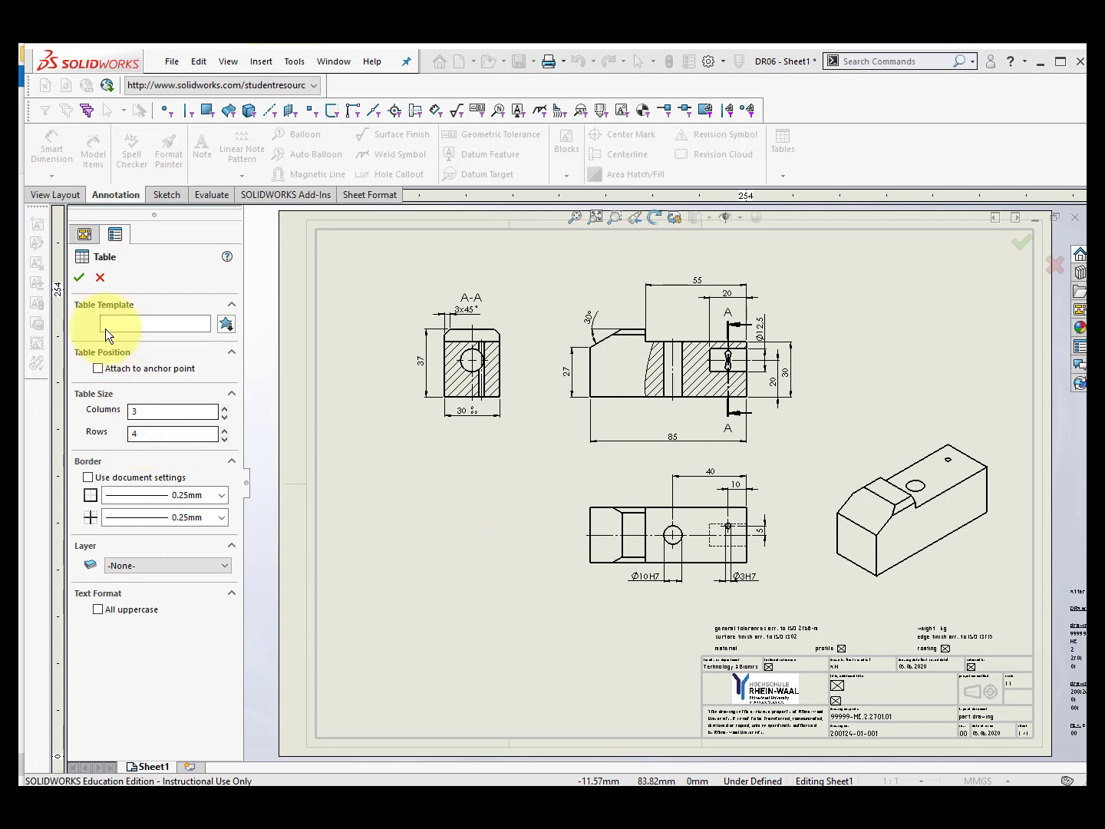
left_click(78, 275)
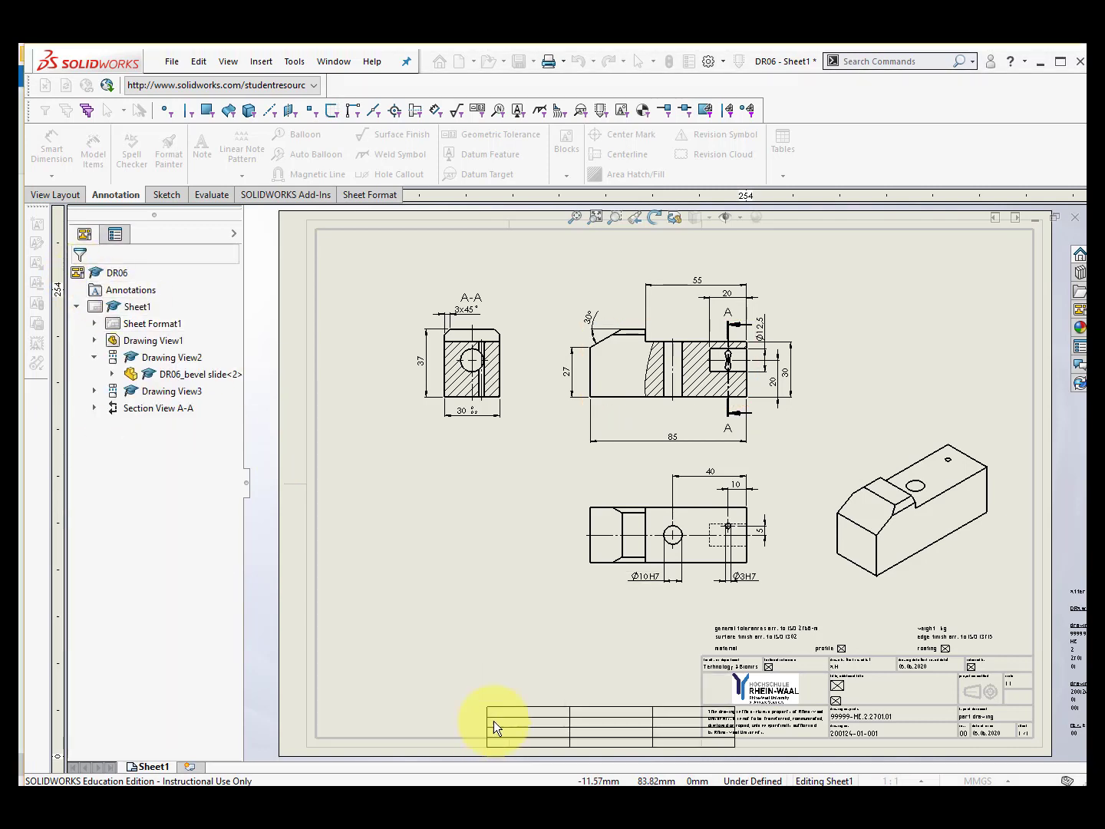
left_click(441, 689)
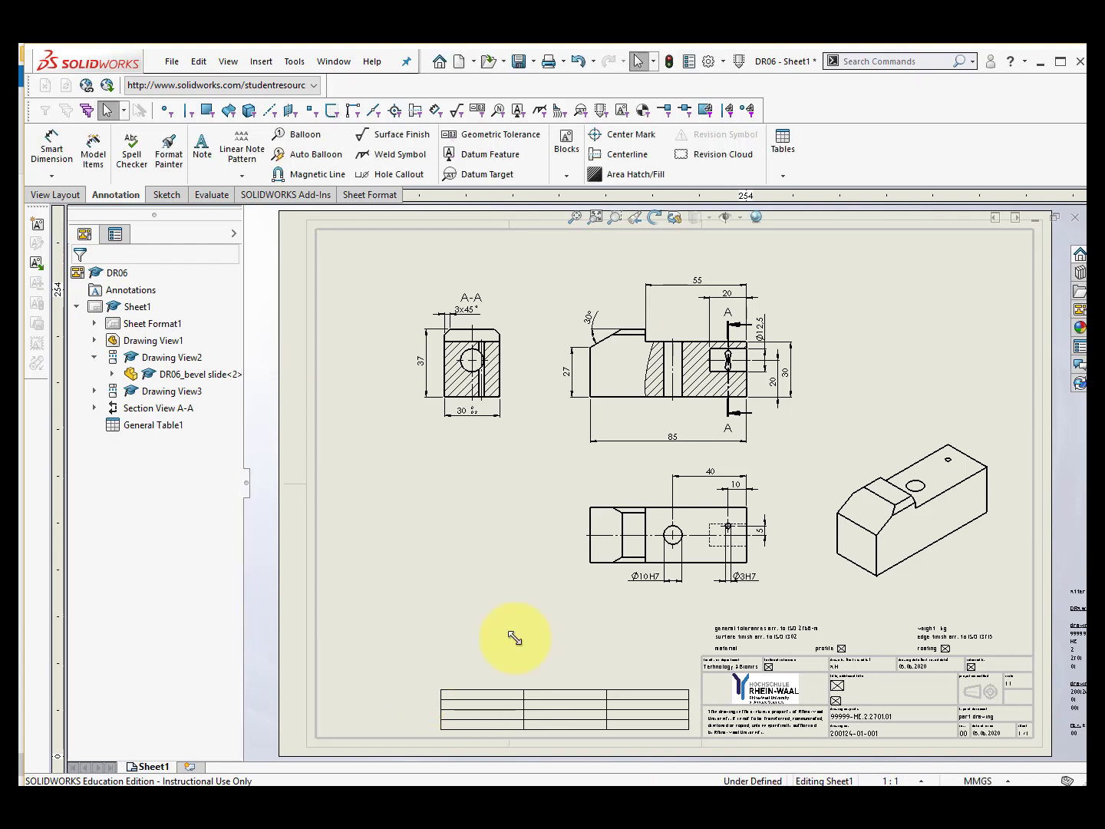
- Move the table so it sits against the title block's left edge and the lower frame line
mouse_move(450, 686)
left_click_drag(434, 682, 452, 680)
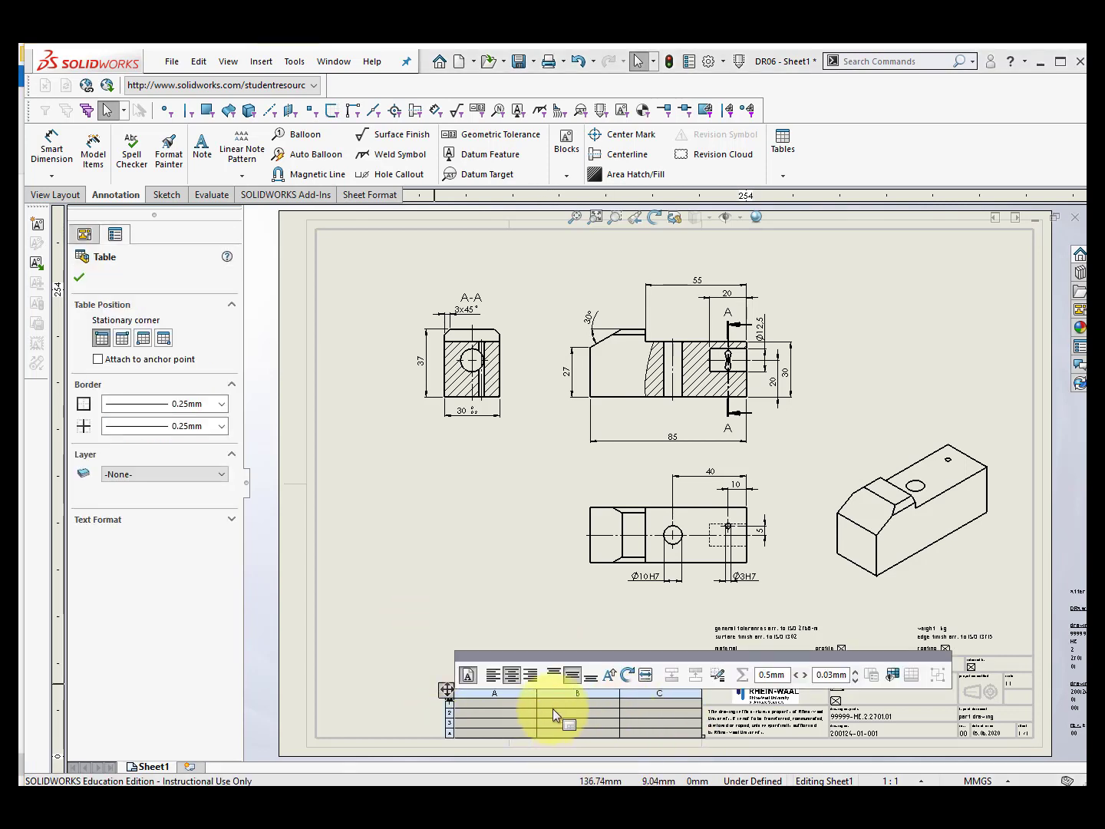
scroll(551, 708, "down", 3)
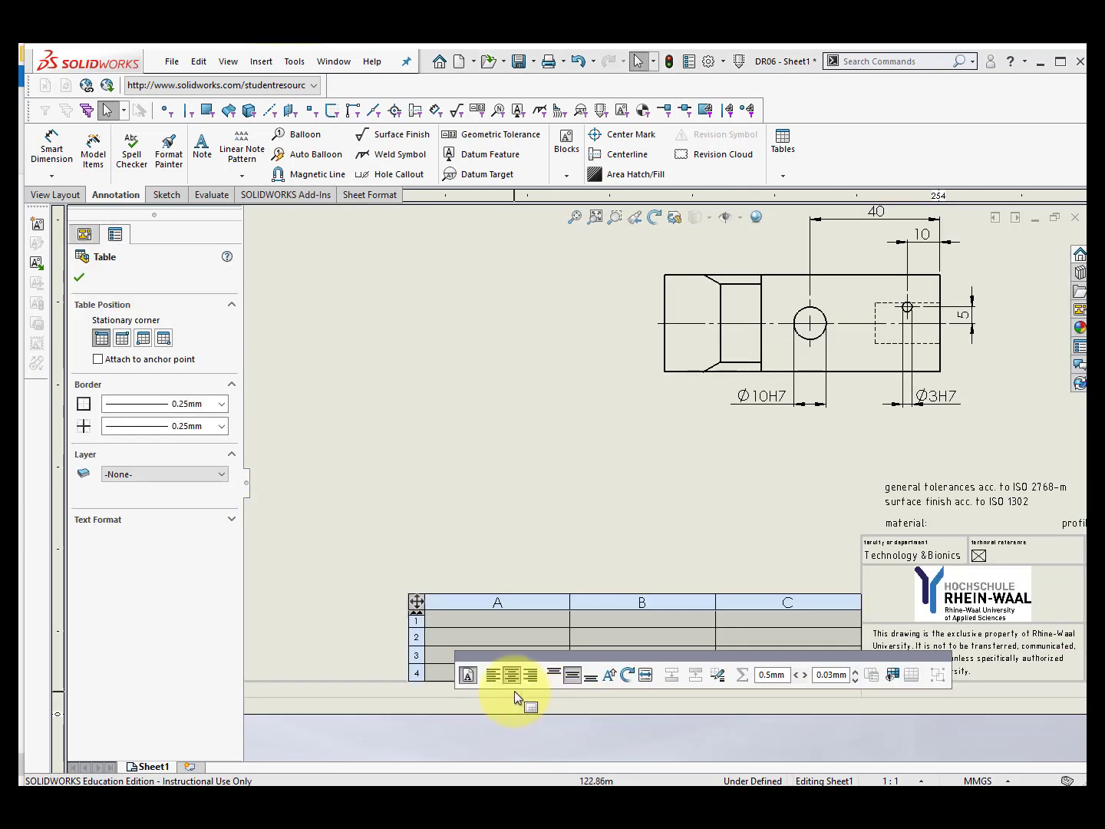
left_click(532, 493)
- Merge the three cells of the table's first row and enter the title "Fit table" in the merged cell
scroll(601, 645, "down", 2)
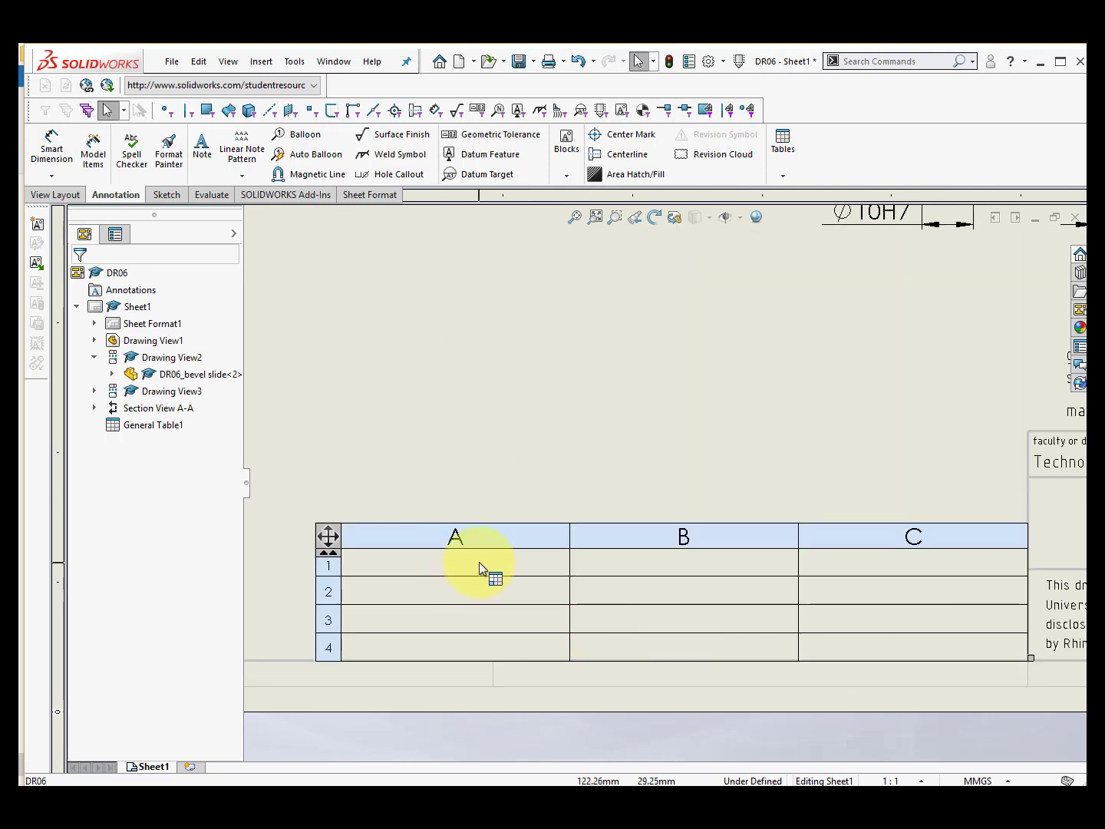
left_click_drag(477, 558, 872, 563)
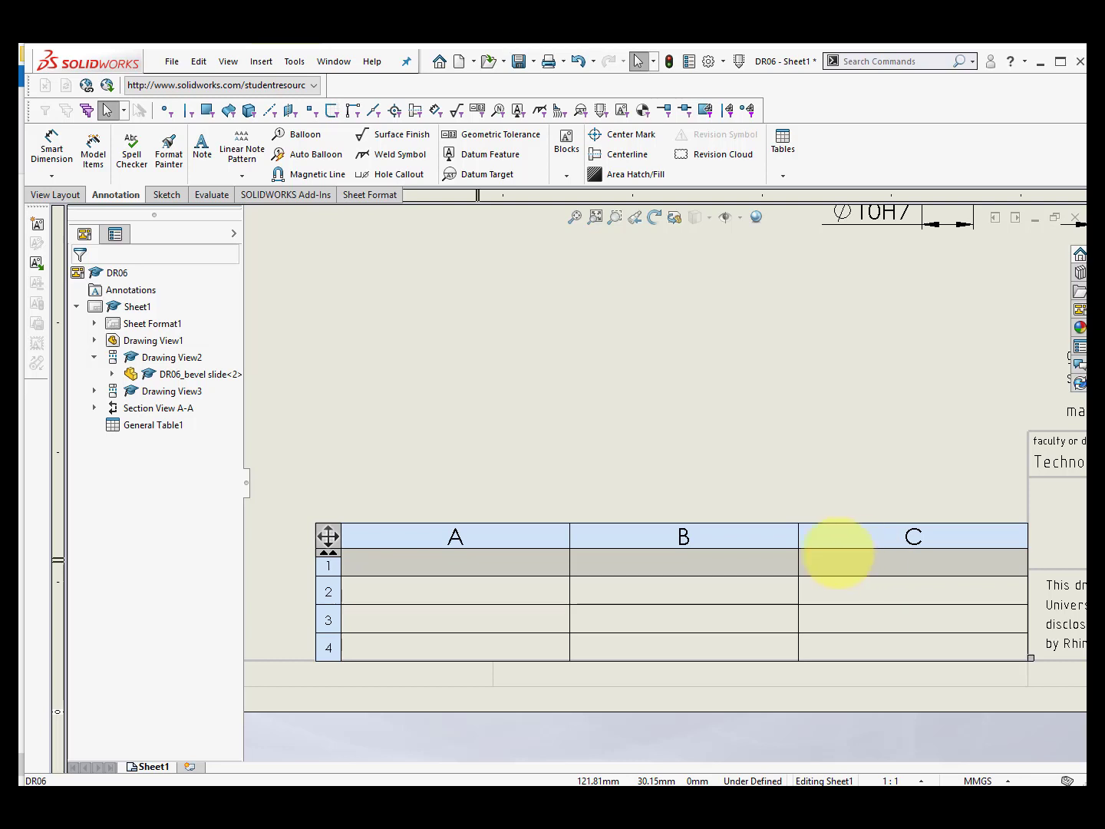
right_click(737, 564)
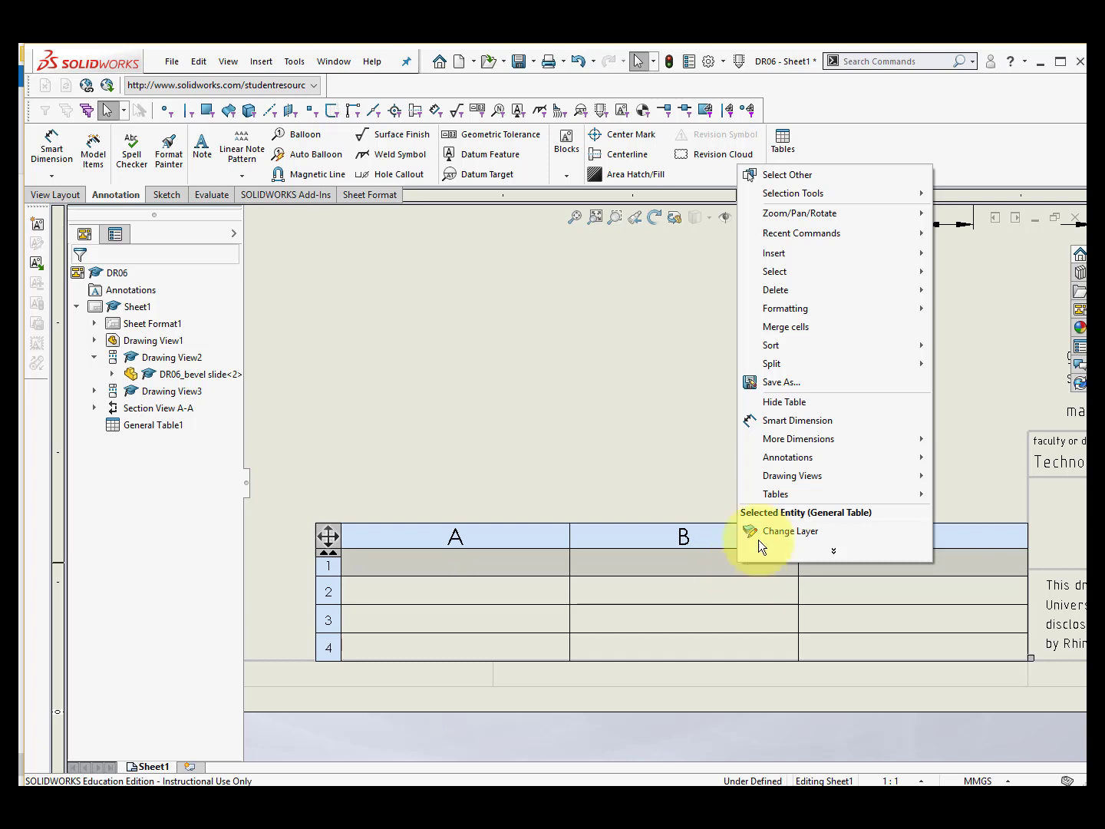
left_click(779, 327)
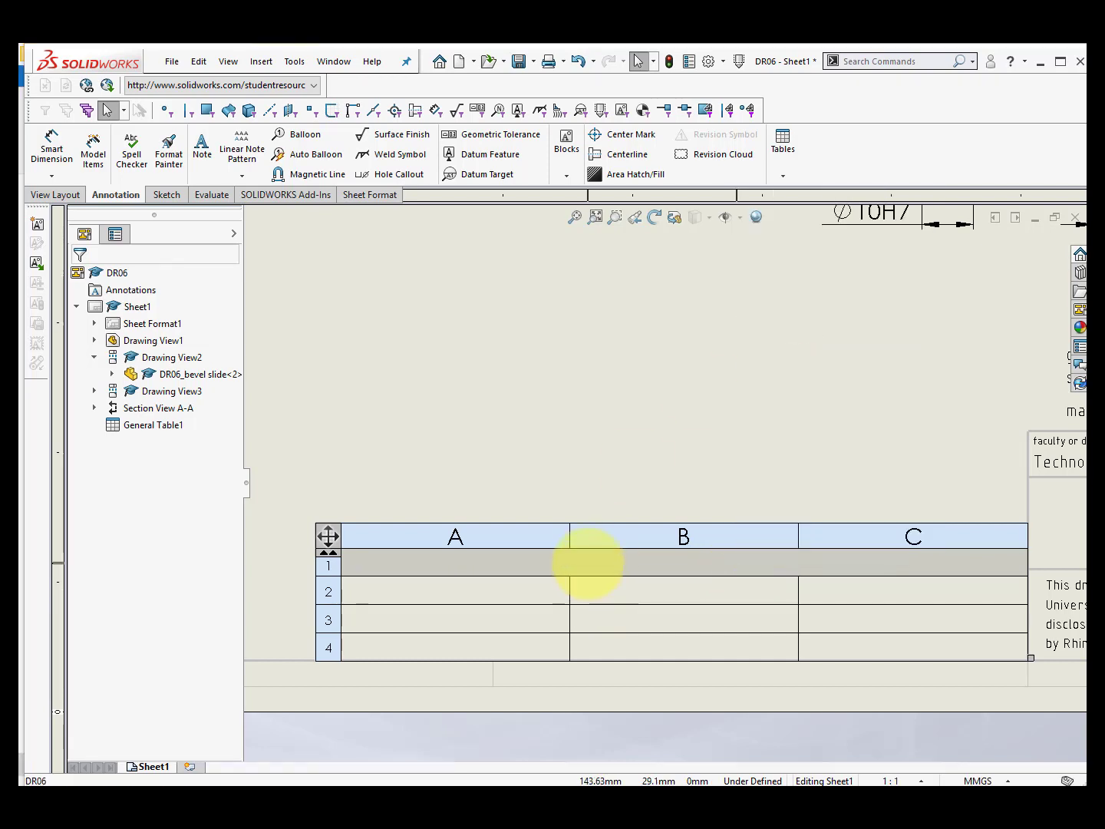
double_click(590, 567)
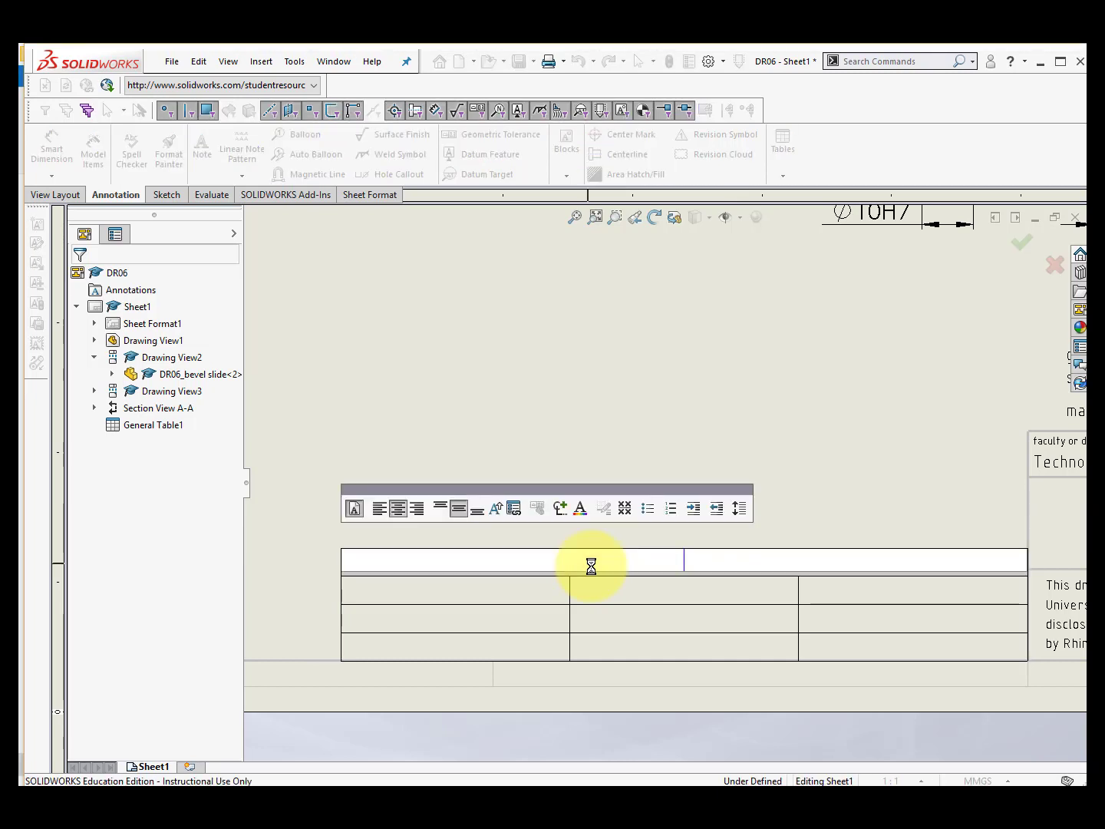
type("Fit table")
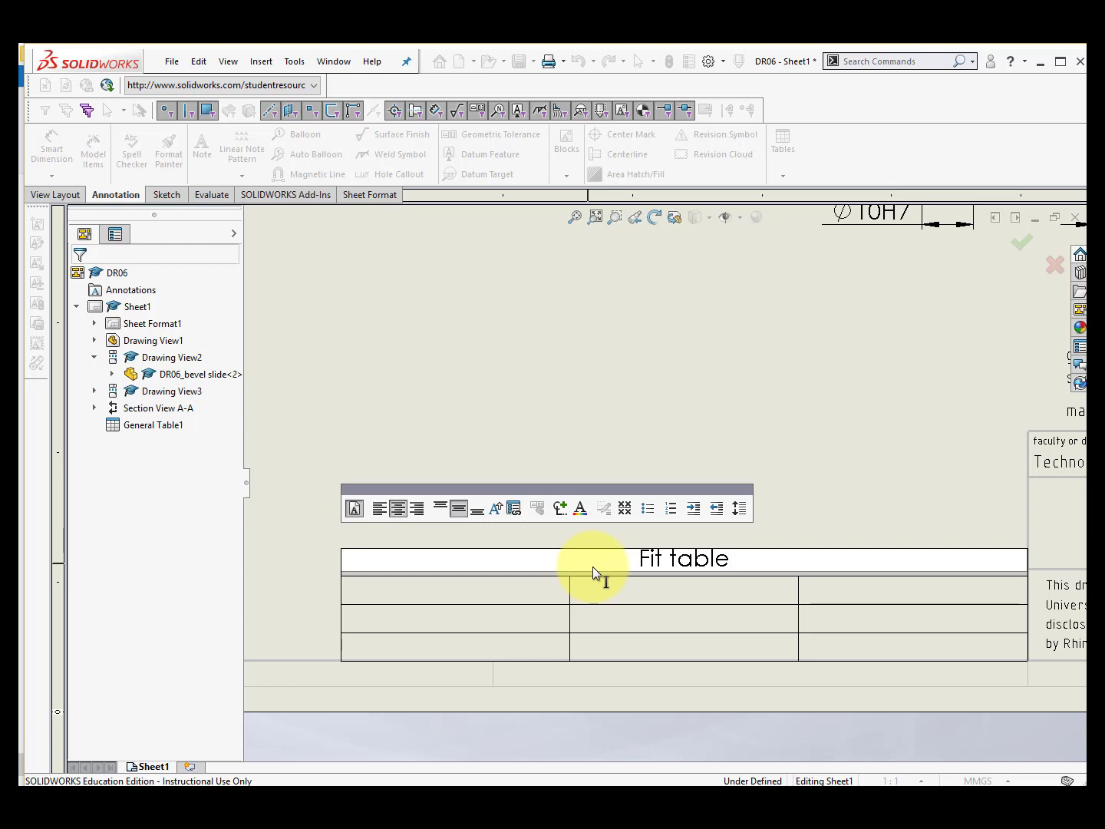
- Fill the table's second row with the column headings "fit size", "lower limit" and "upper limit"
left_click(482, 594)
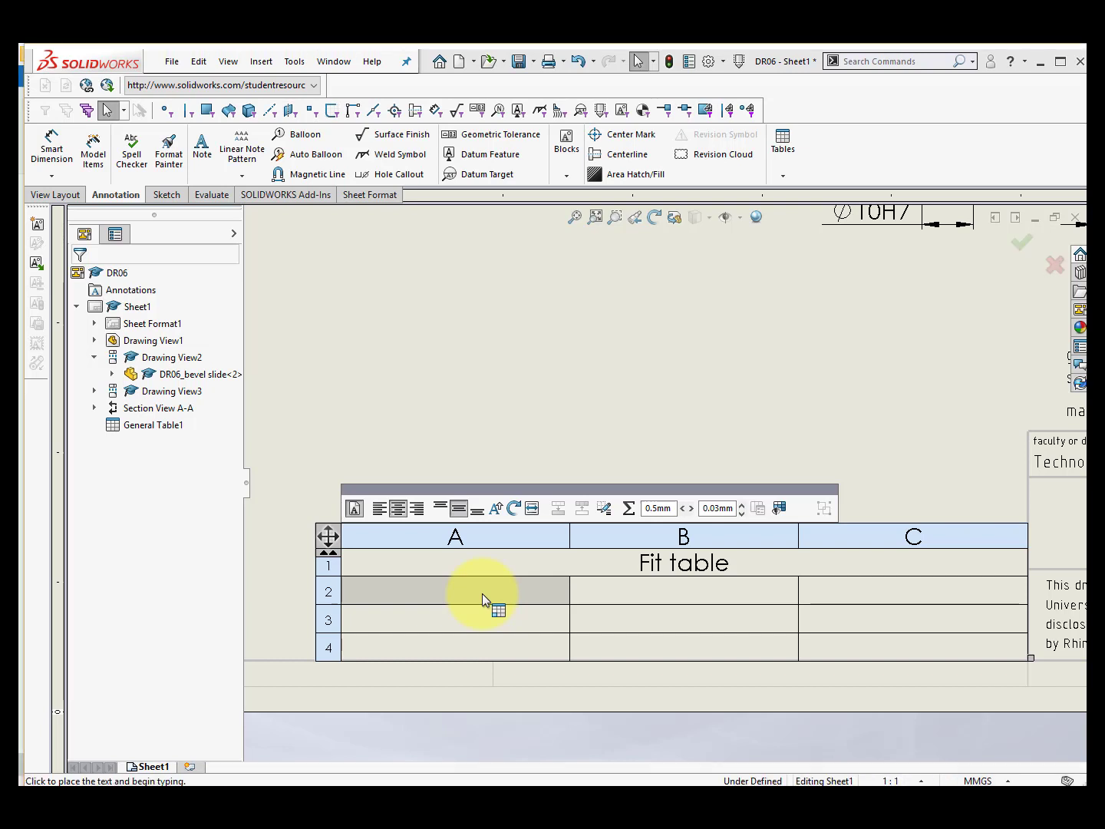
double_click(482, 593)
type("fit size")
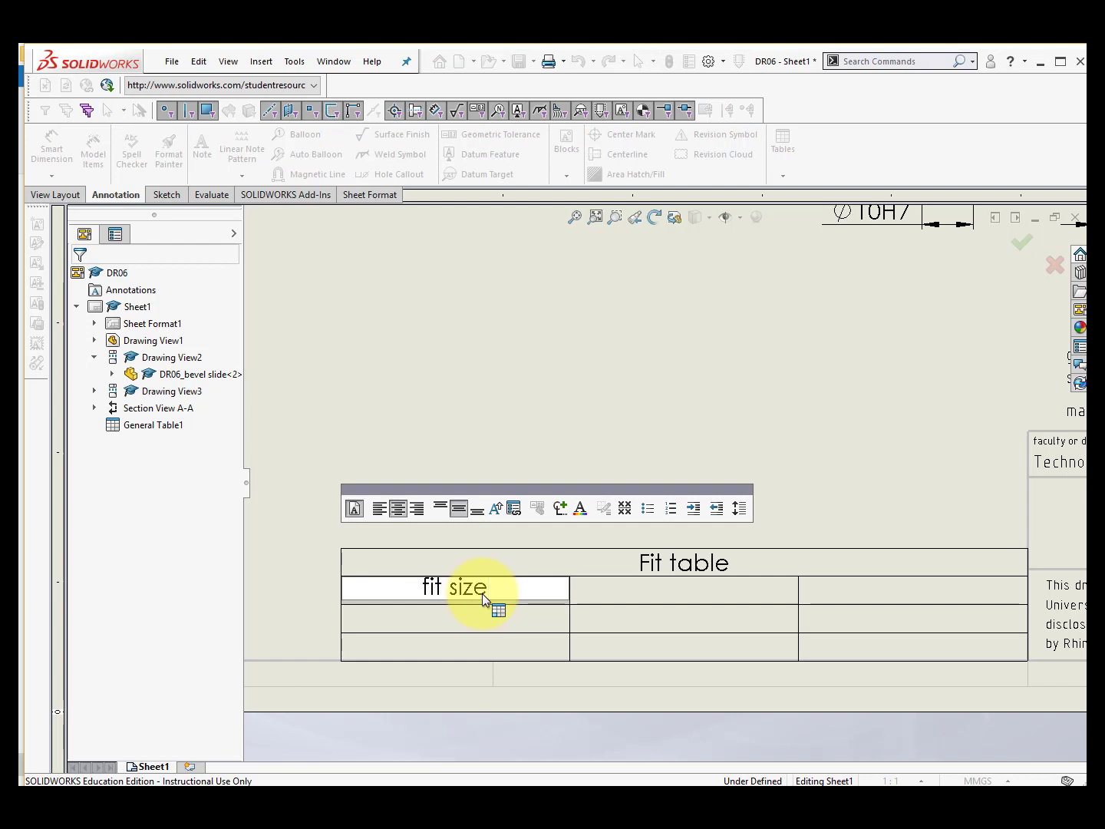
left_click(633, 596)
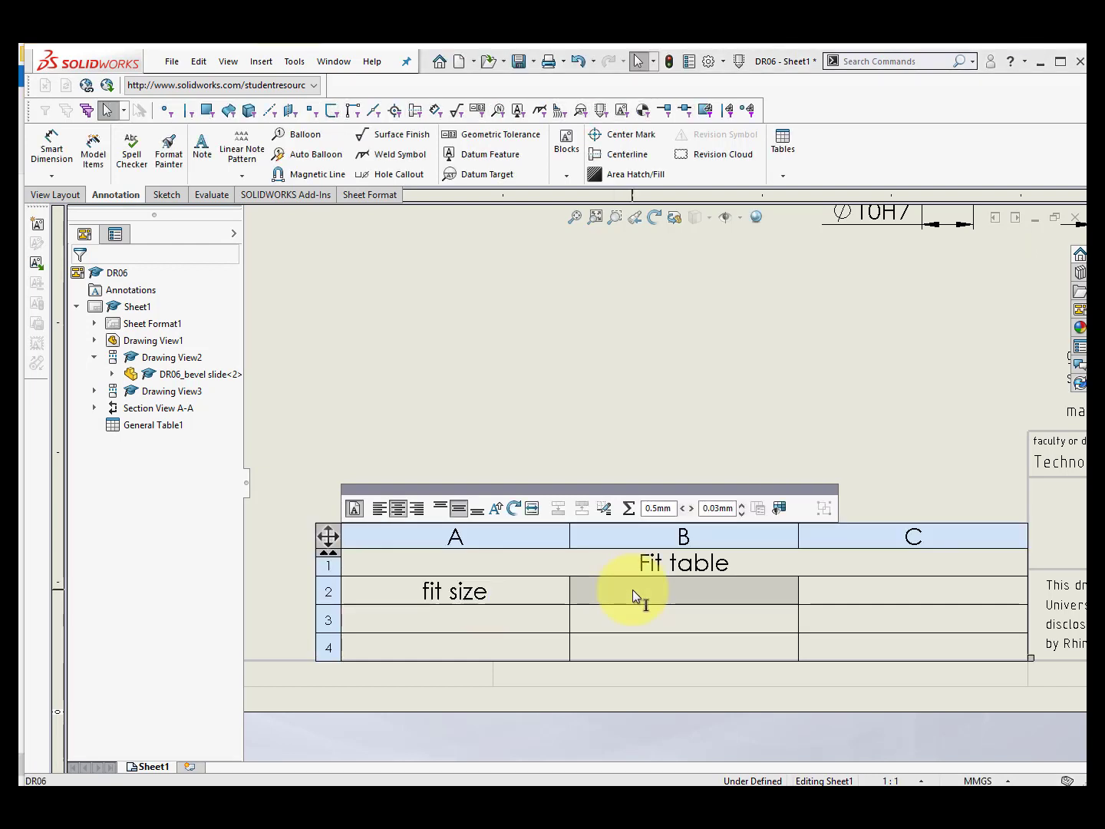
double_click(633, 589)
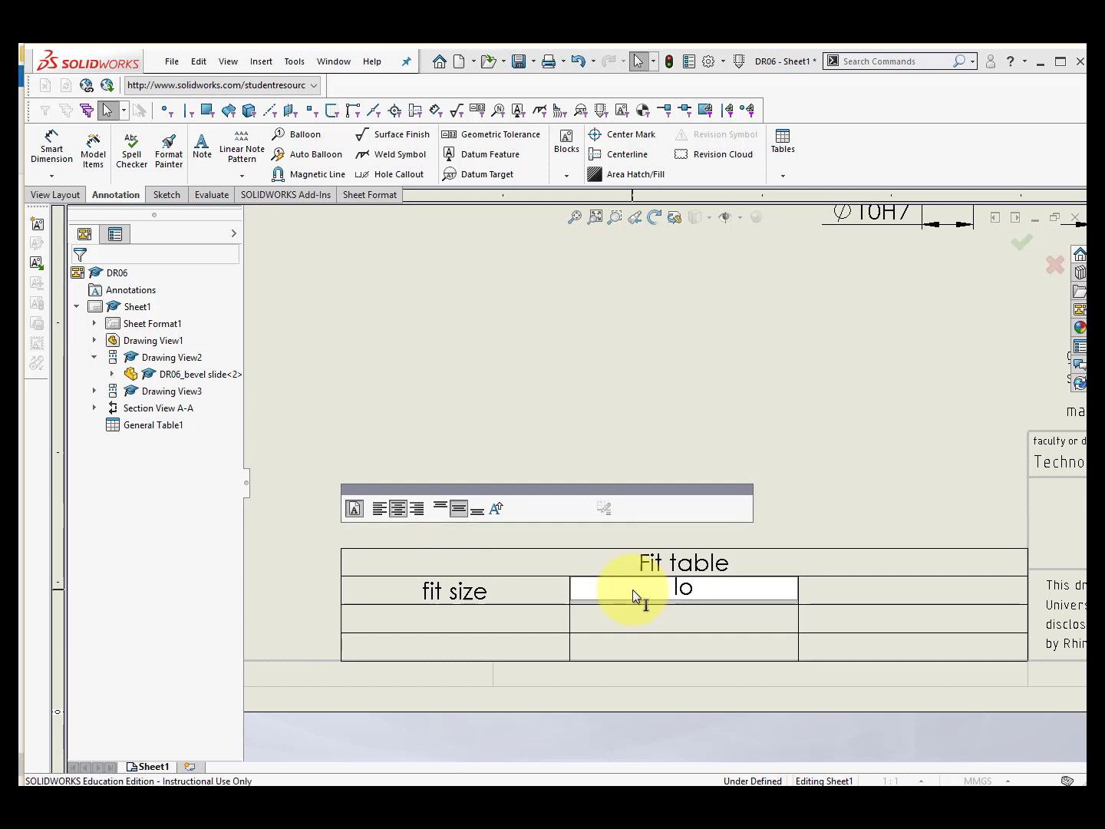
type("lower lim")
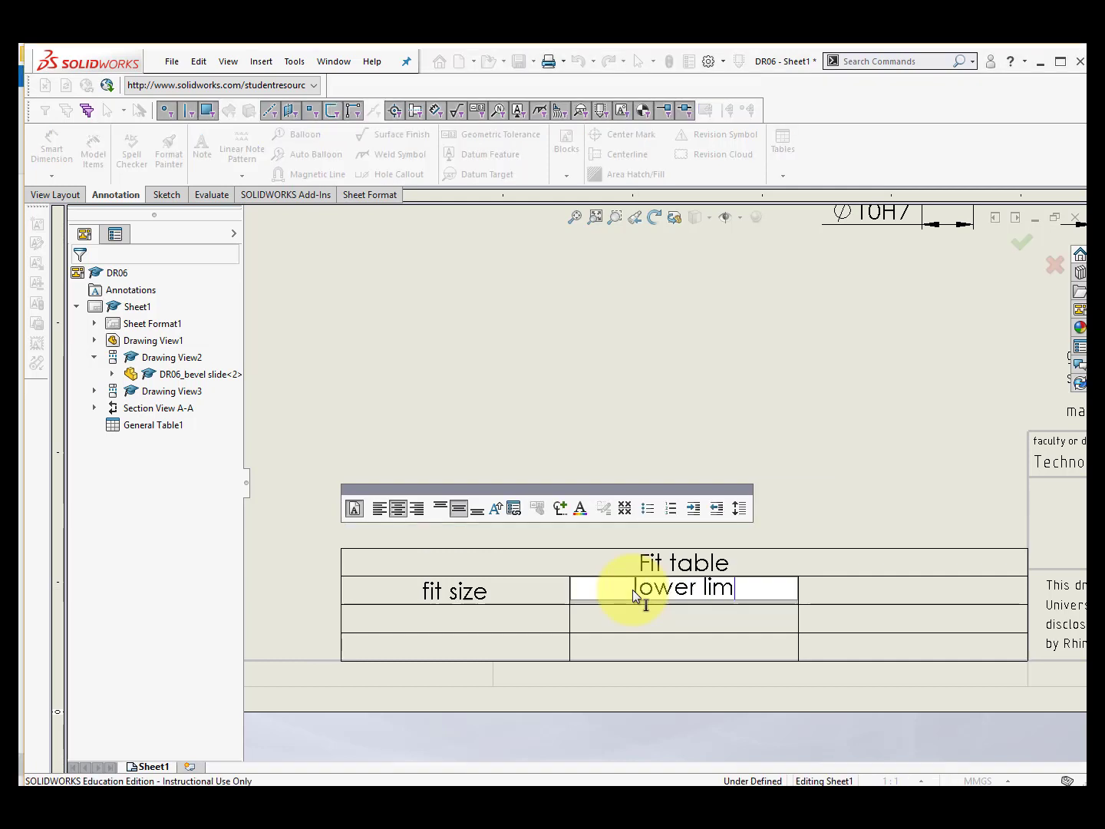
type("it")
left_click(888, 586)
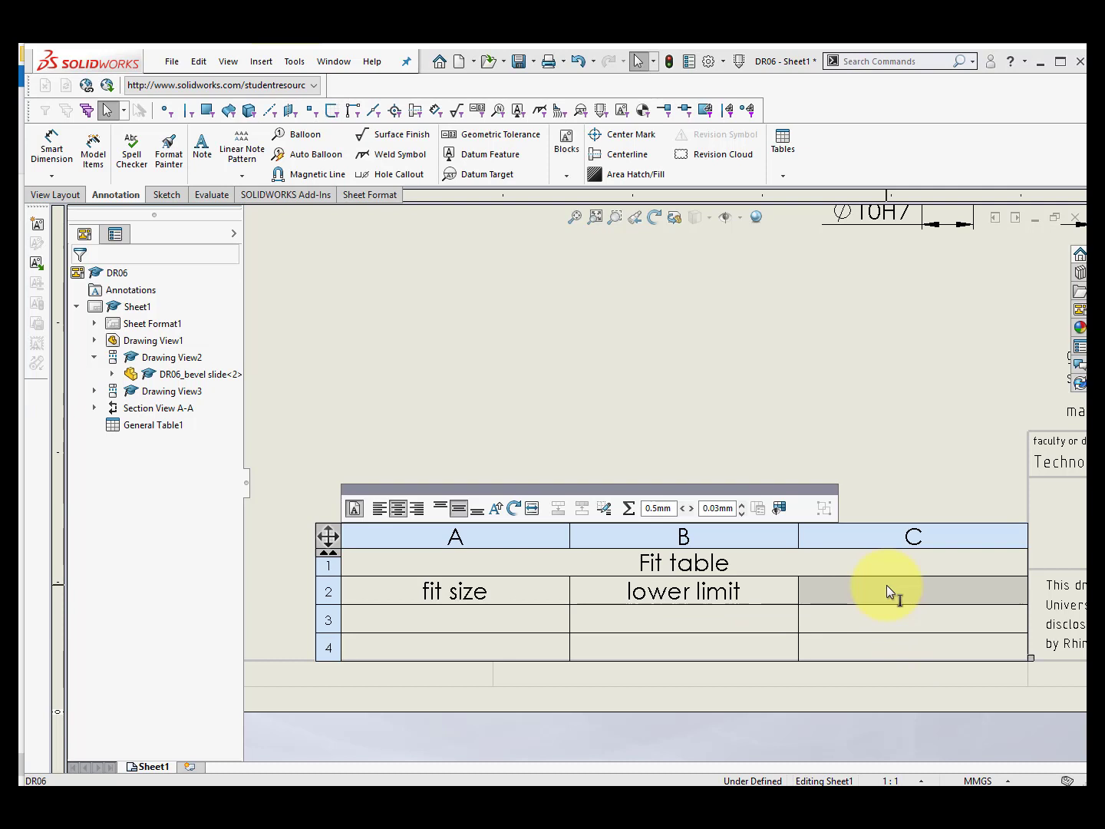
type("upper limit")
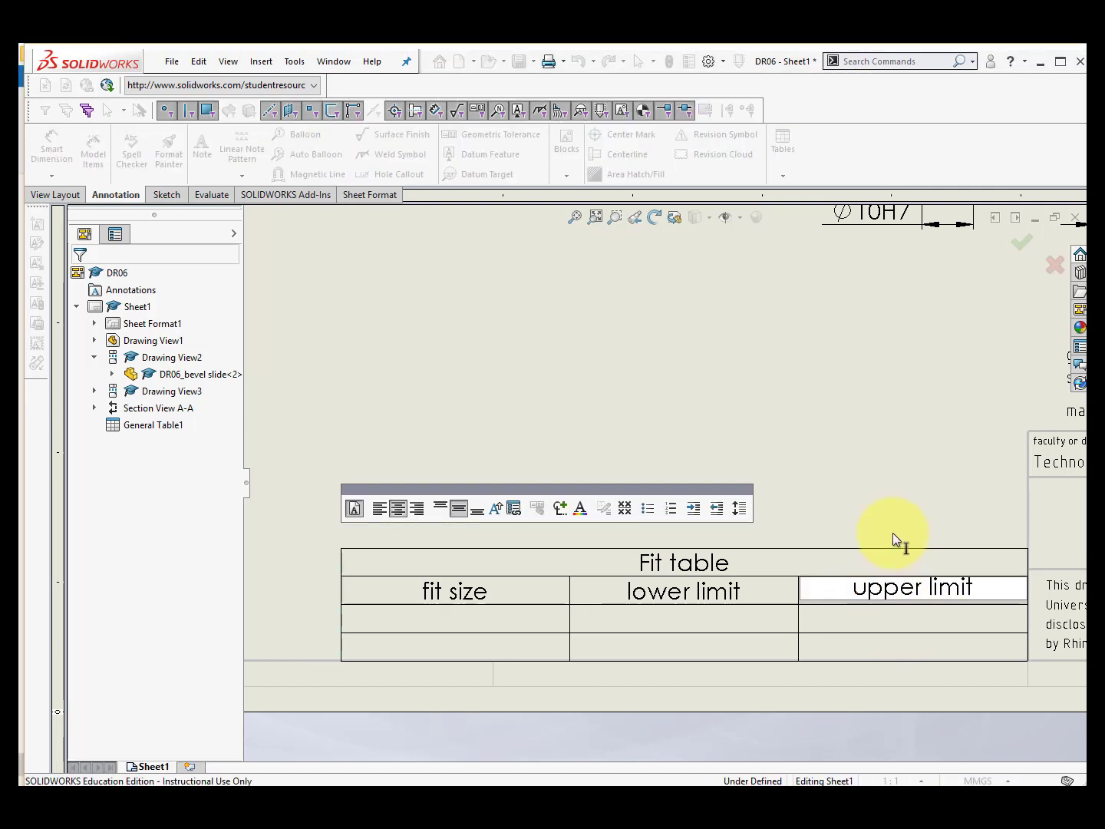
- Enter the fits 3H7 and 10H7 in the two cells below the fit size heading
left_click(450, 619)
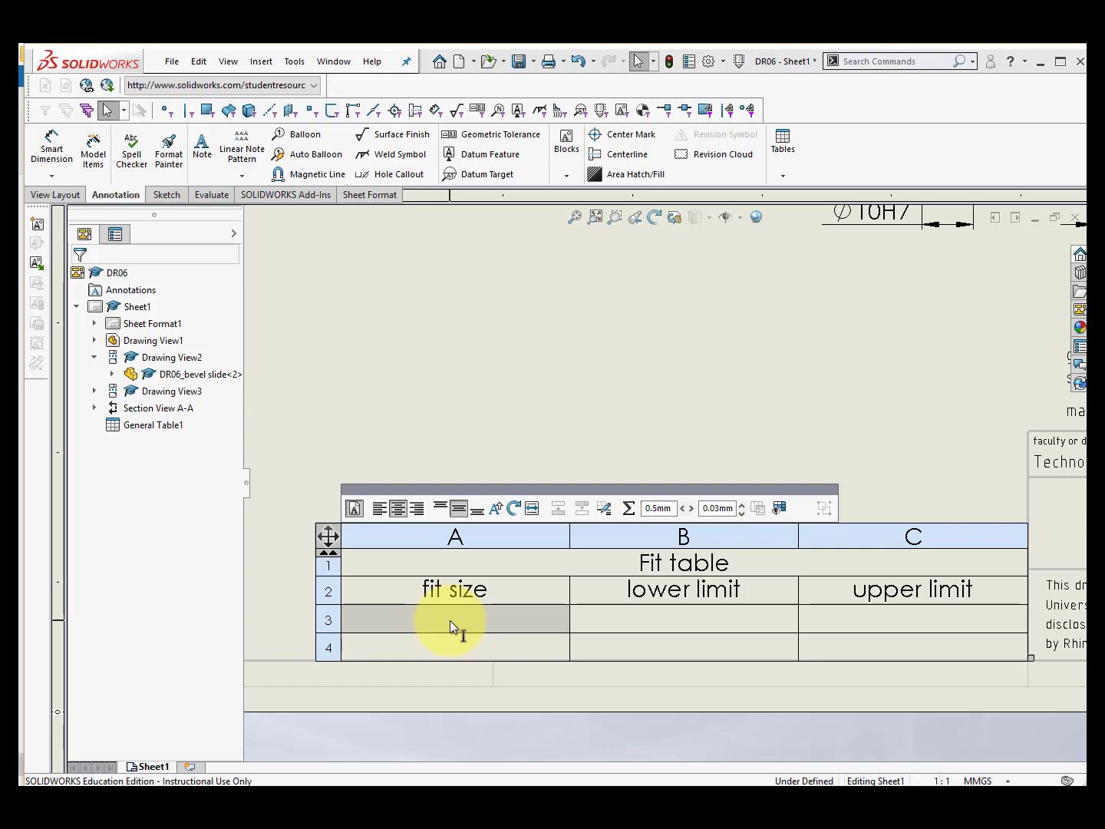
type("3H7")
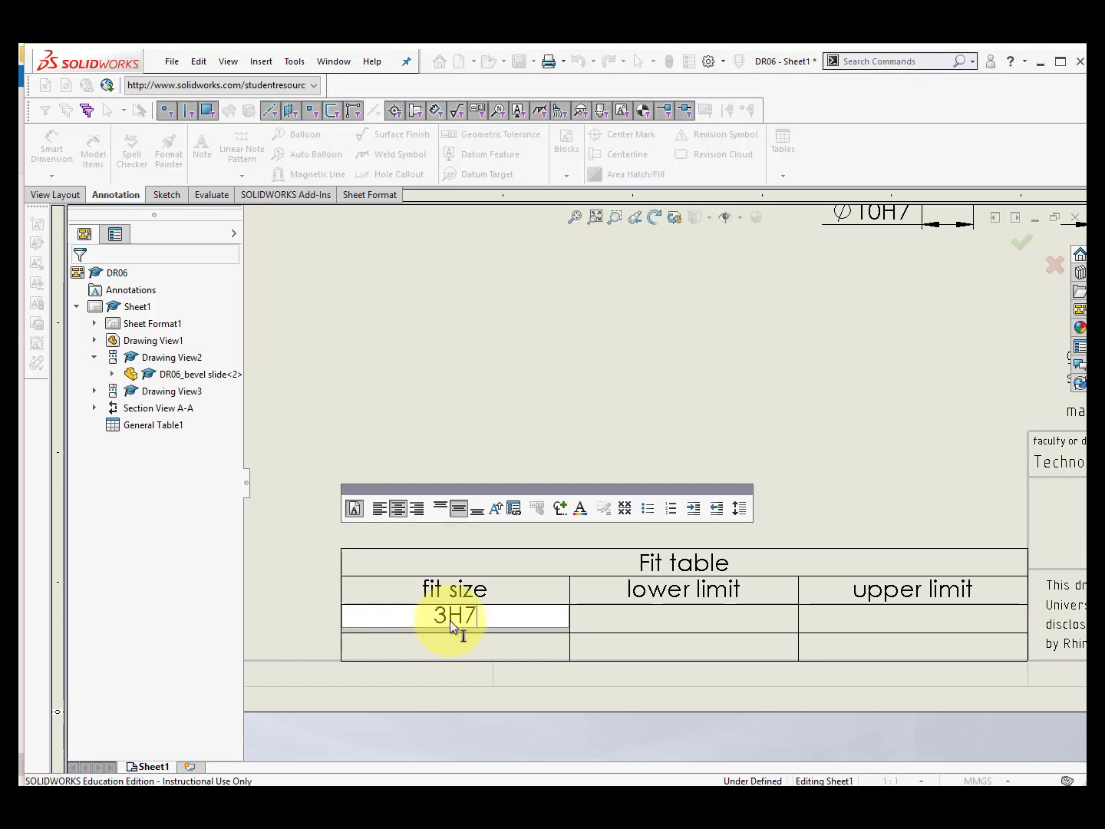
left_click(454, 649)
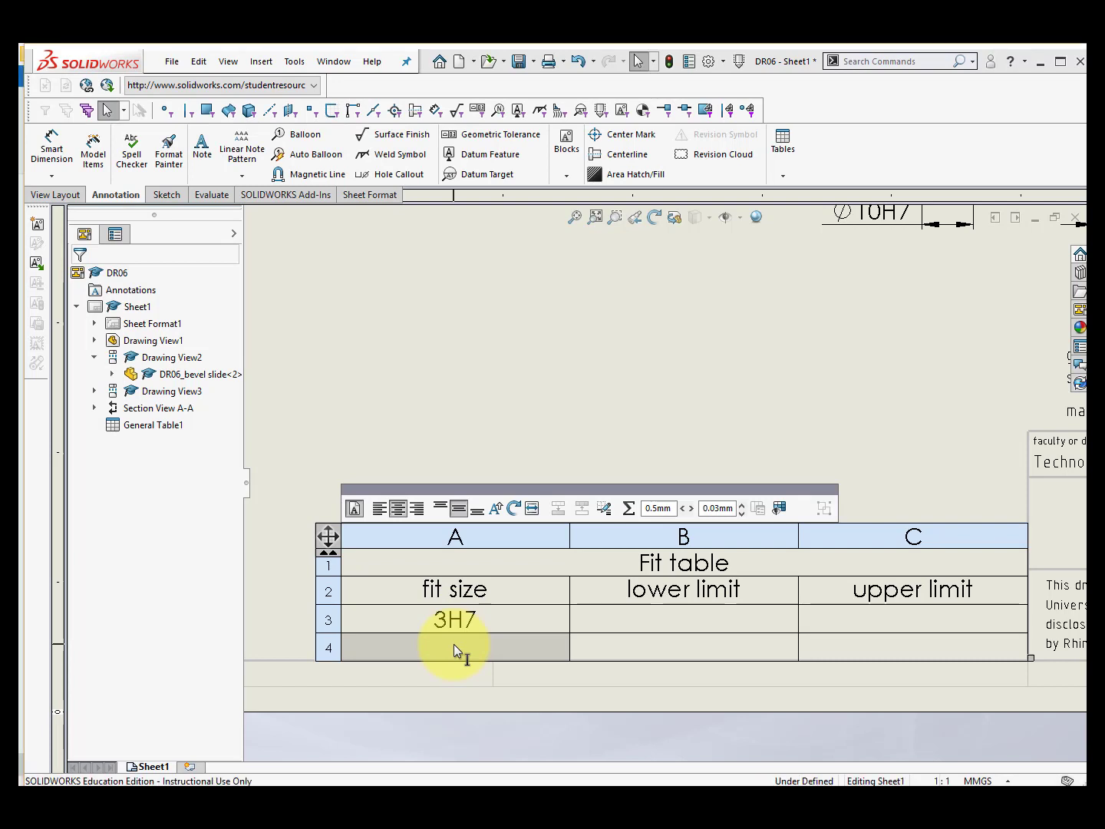
type("10H7")
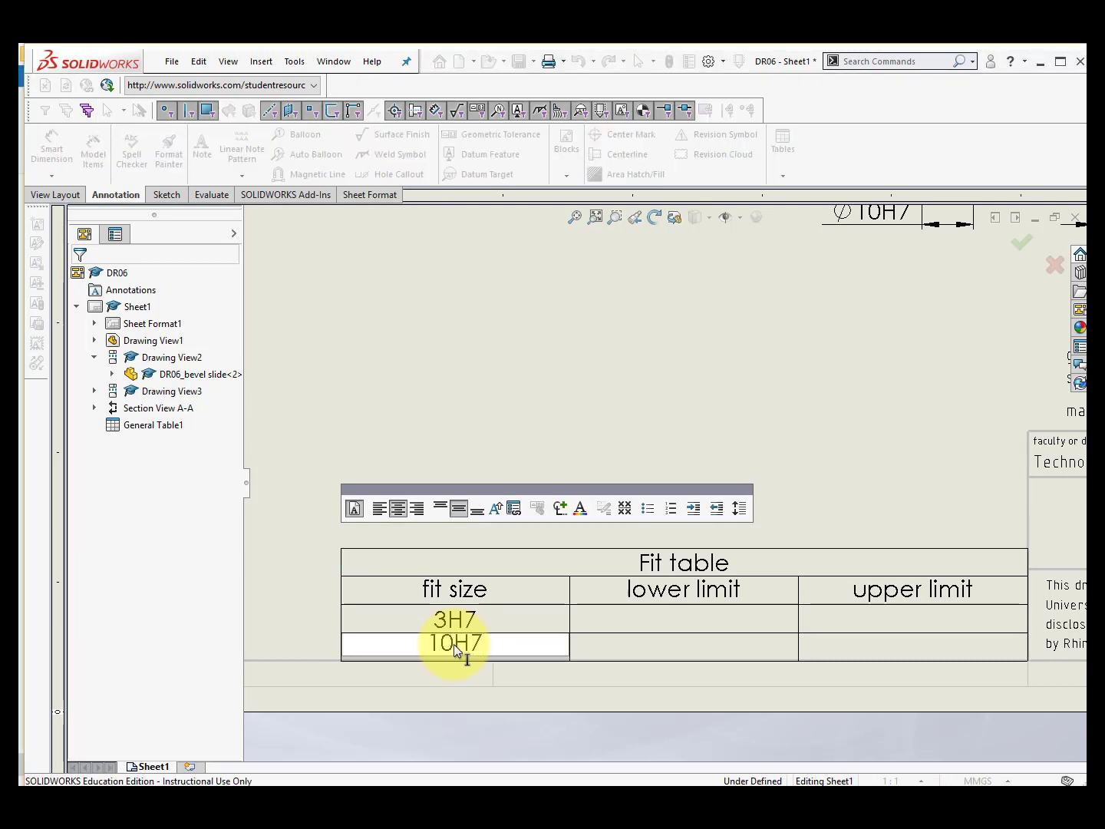
- Enter the lower limits 3.000 for the 3H7 fit and 10,000 for the 10H7 fit
left_click(656, 621)
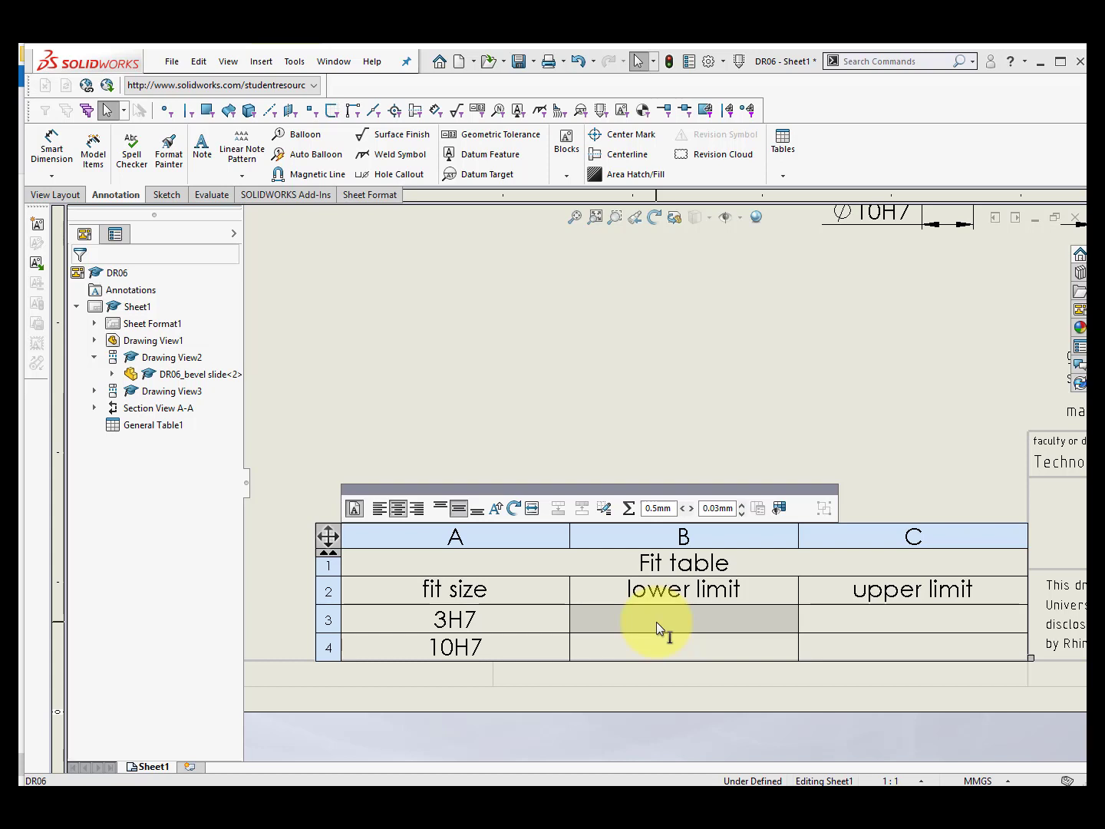
type("3.0000")
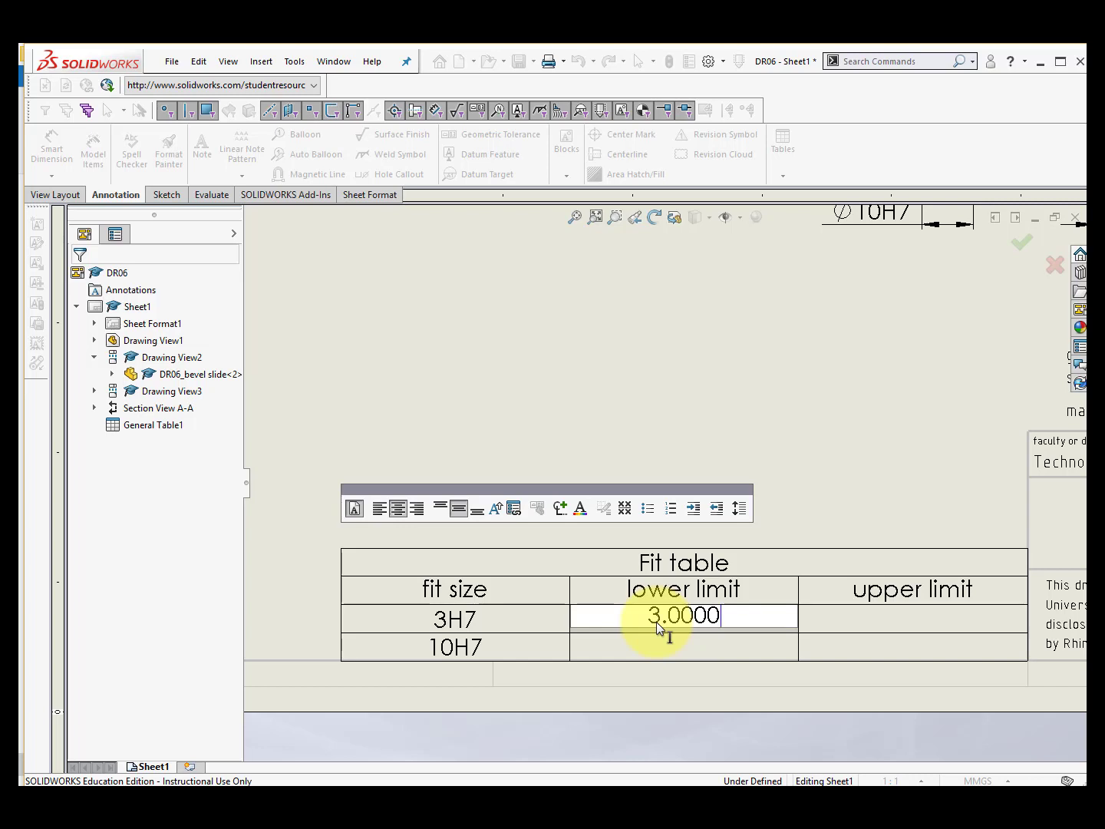
key("BackSpace")
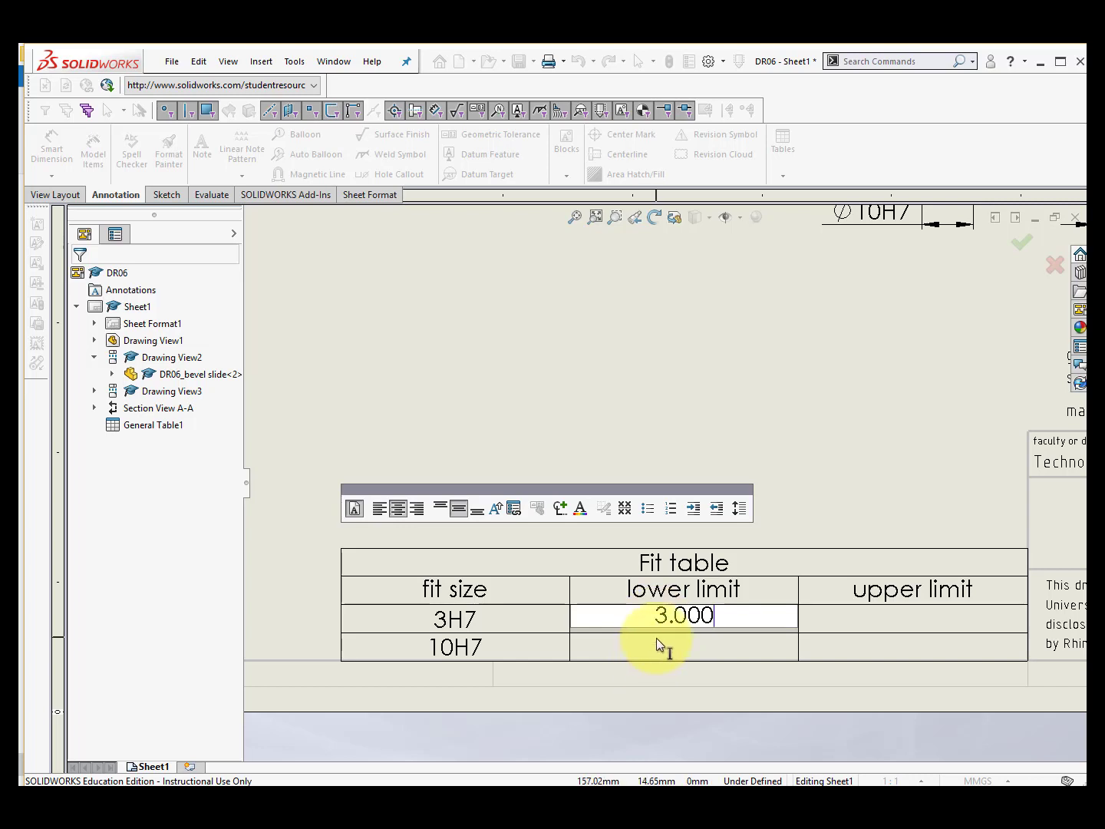
left_click(656, 645)
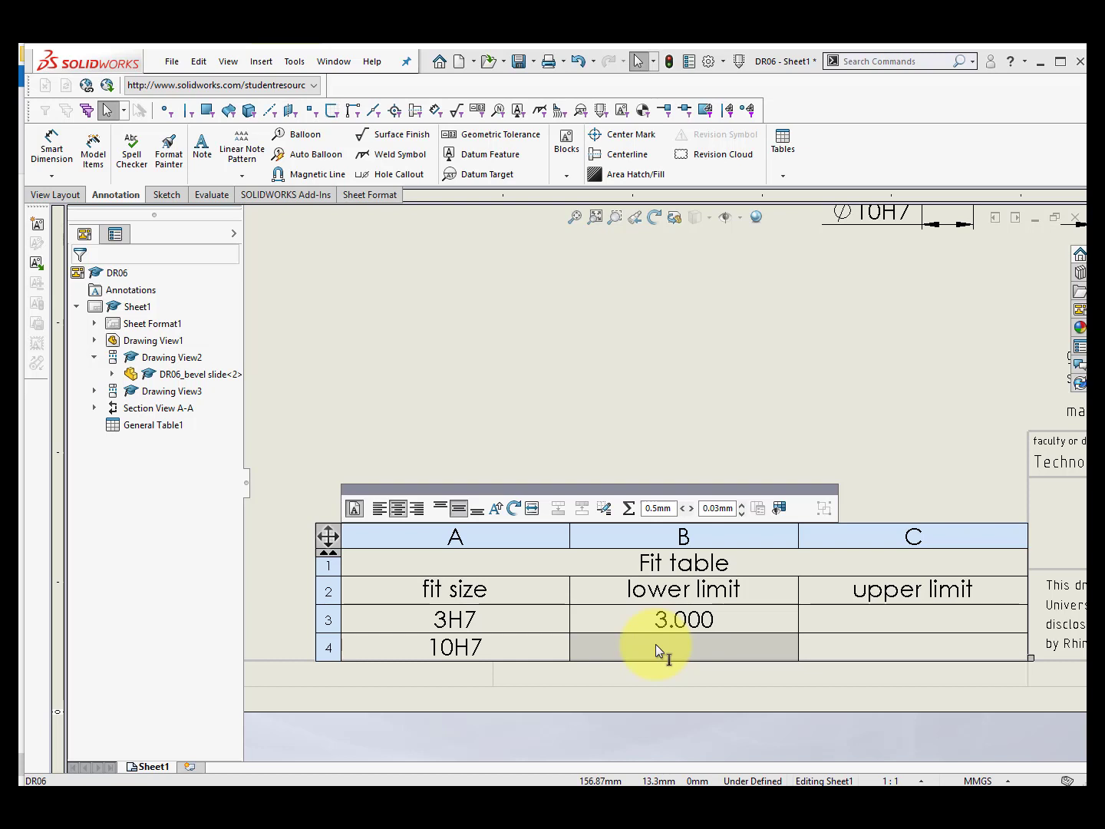
double_click(655, 645)
type("10,000")
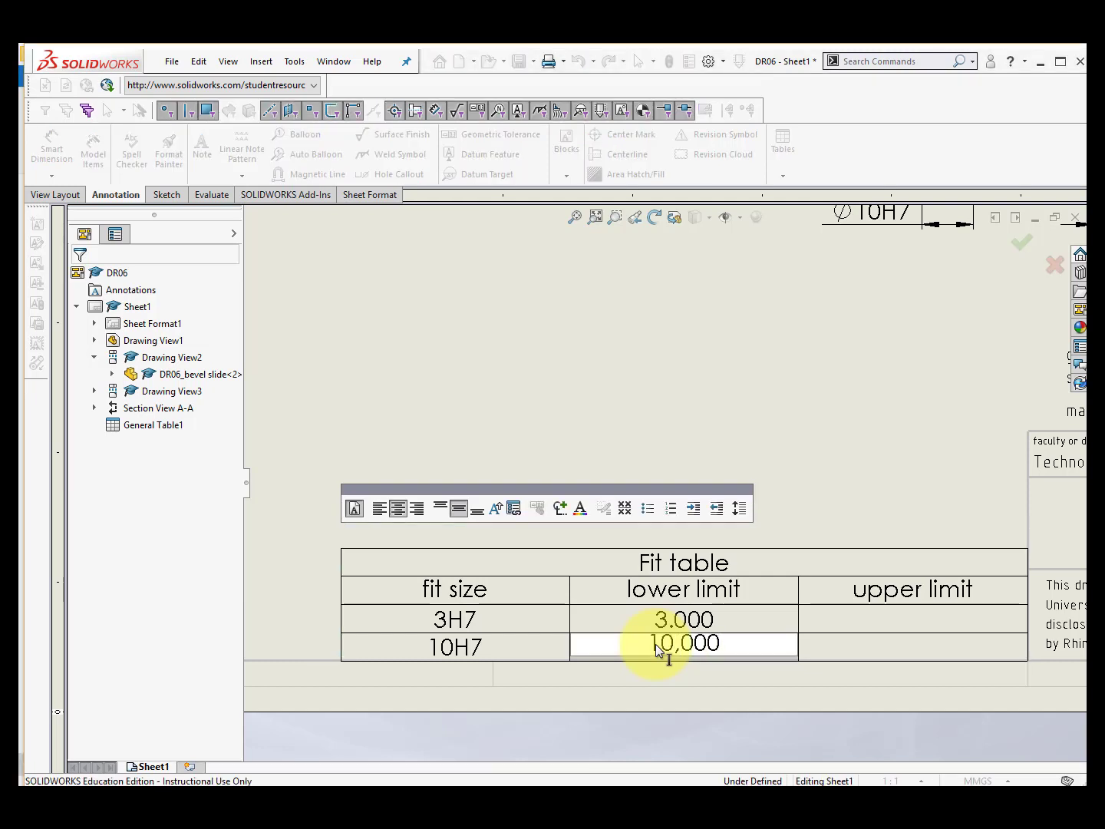
- Enter the upper limits 3.010 for the 3H7 fit and 10.015 for the 10H7 fit
left_click(881, 615)
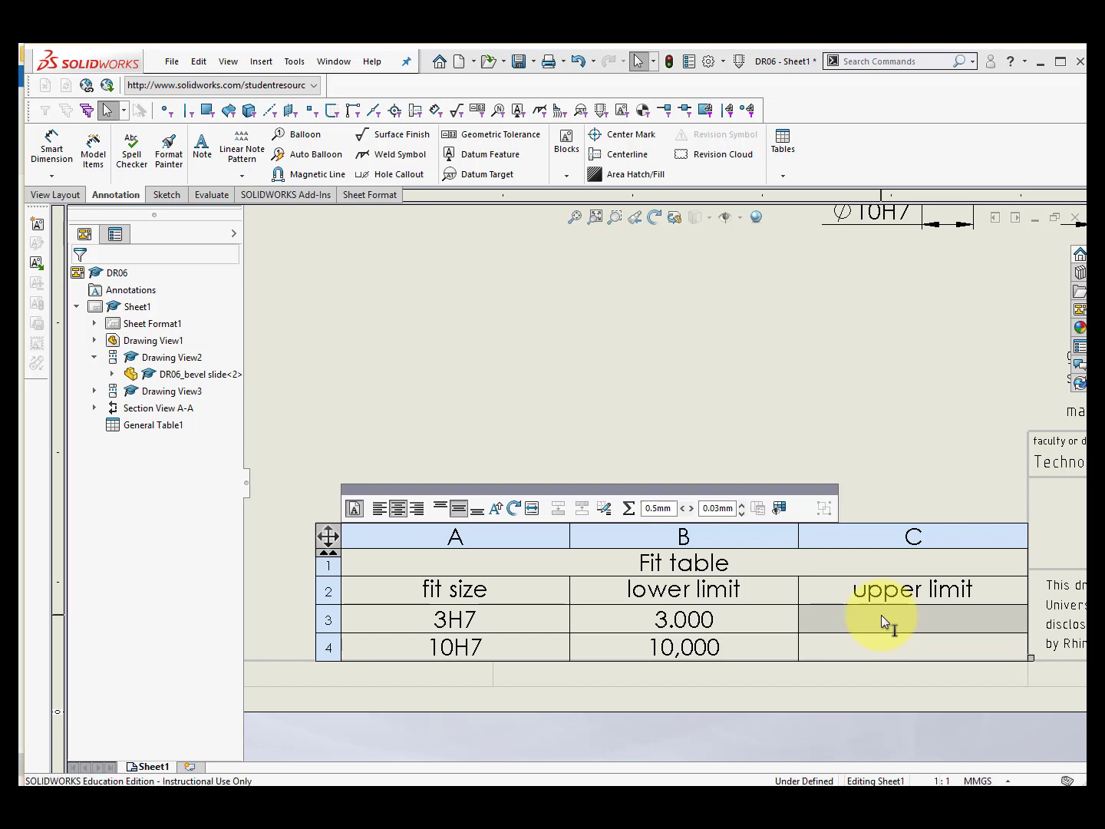
type("3.0")
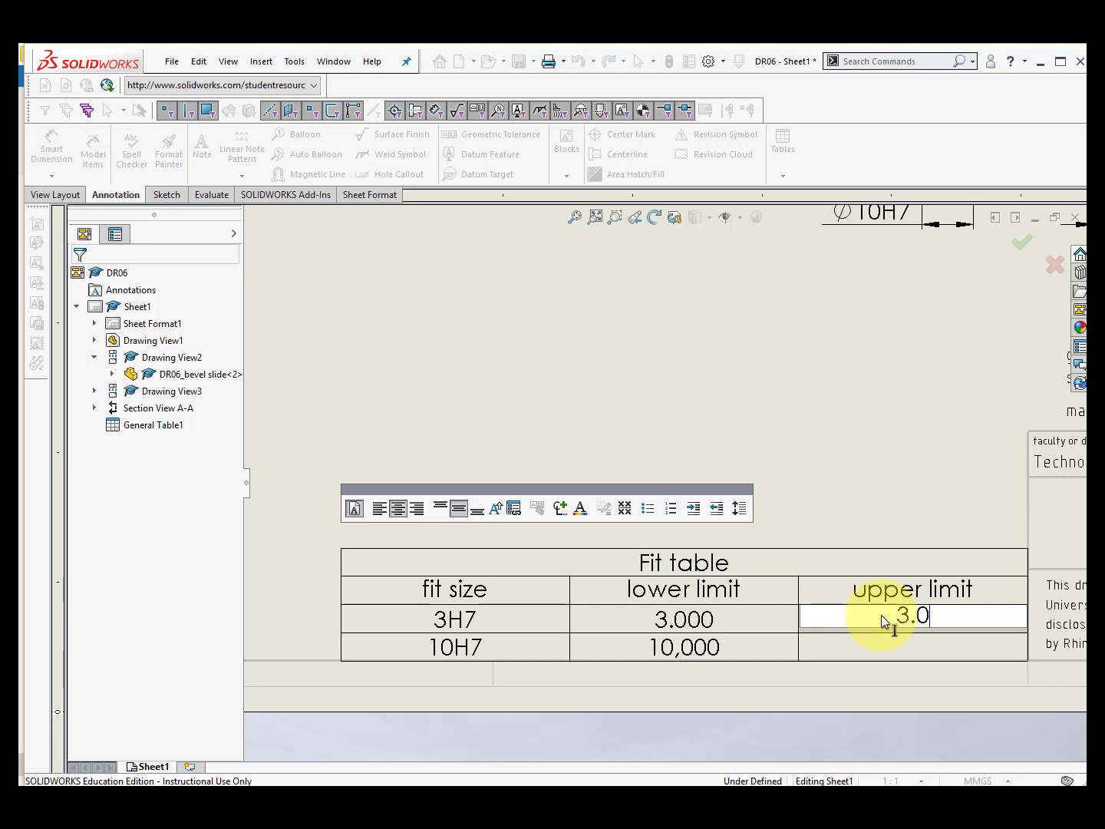
type("10")
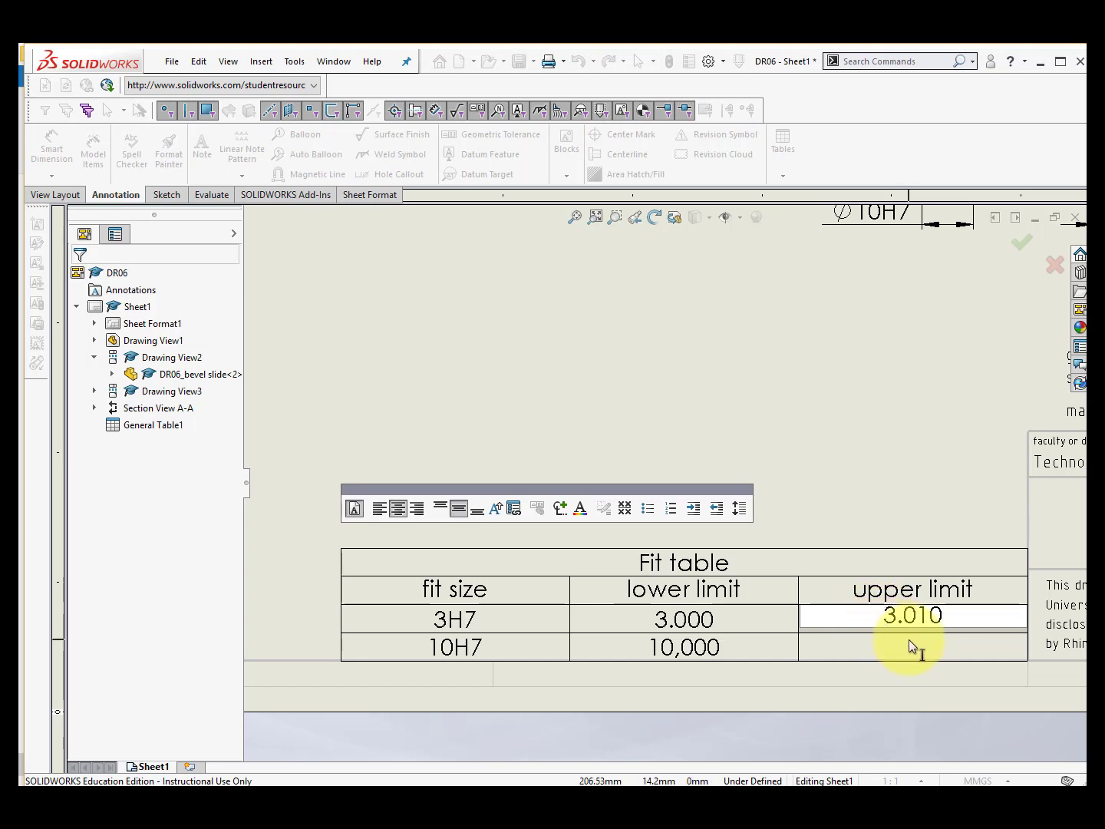
left_click(909, 639)
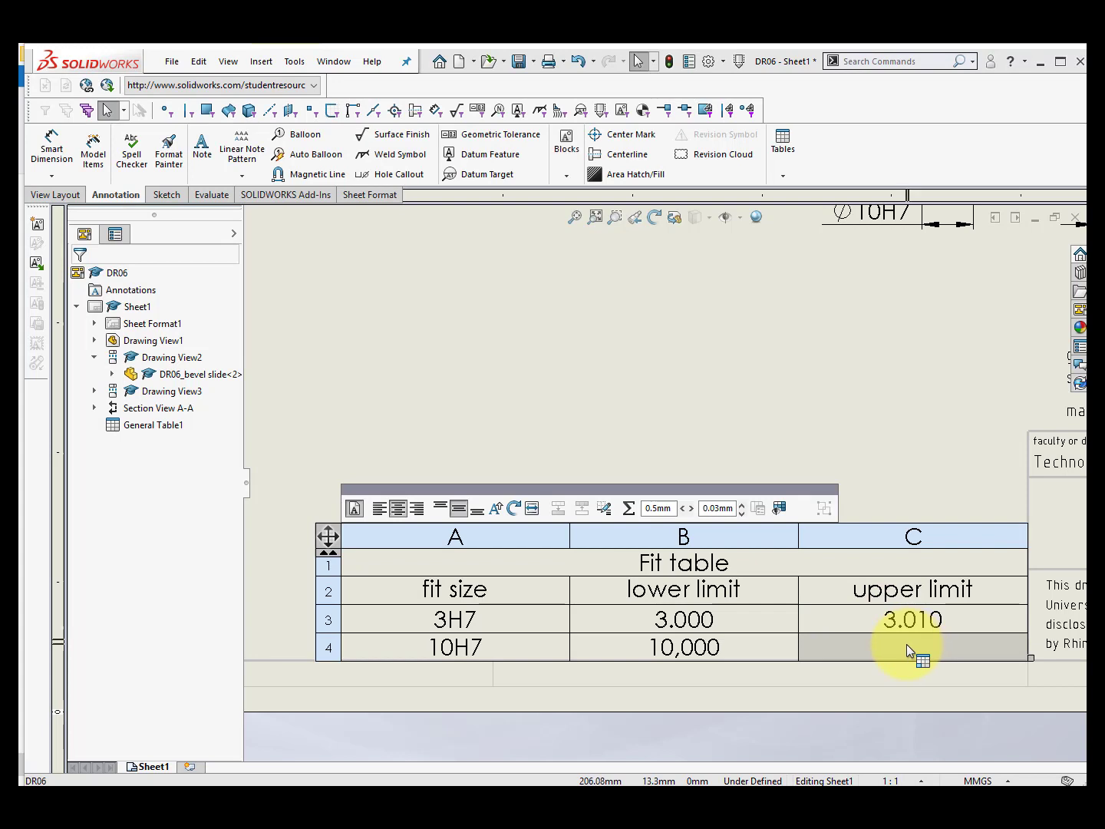
double_click(907, 645)
type("10.")
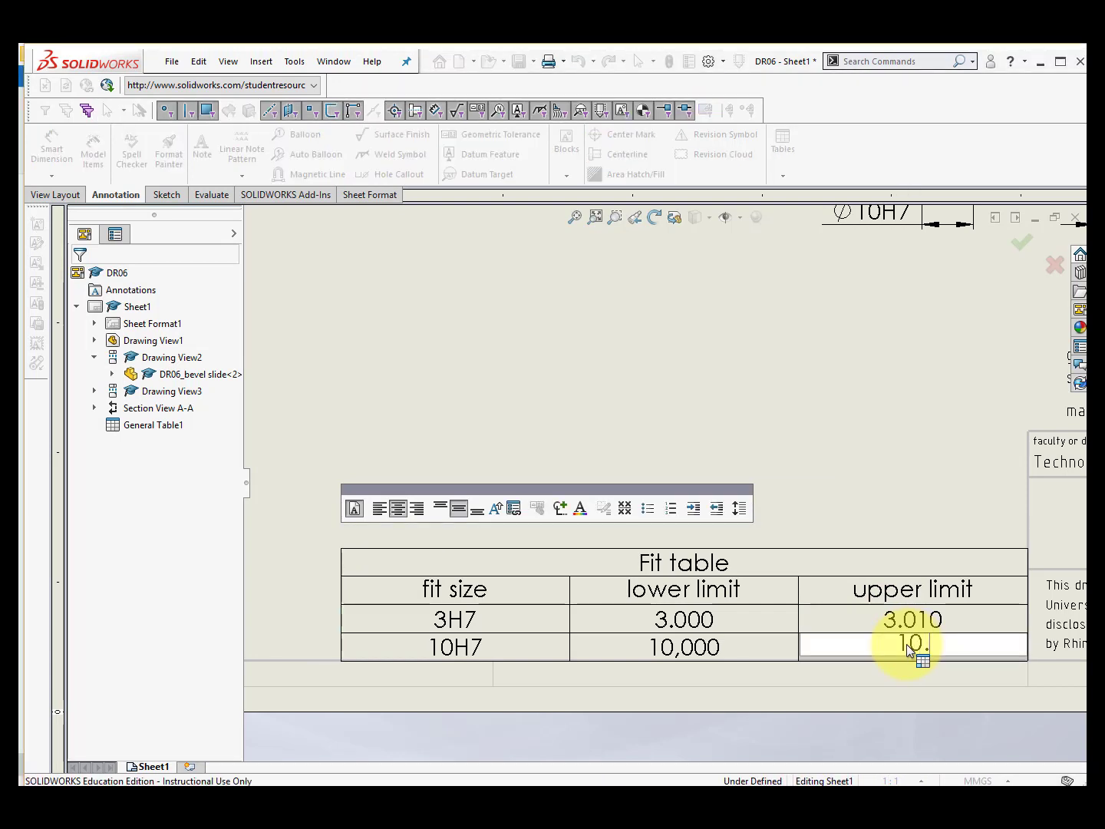
type("015")
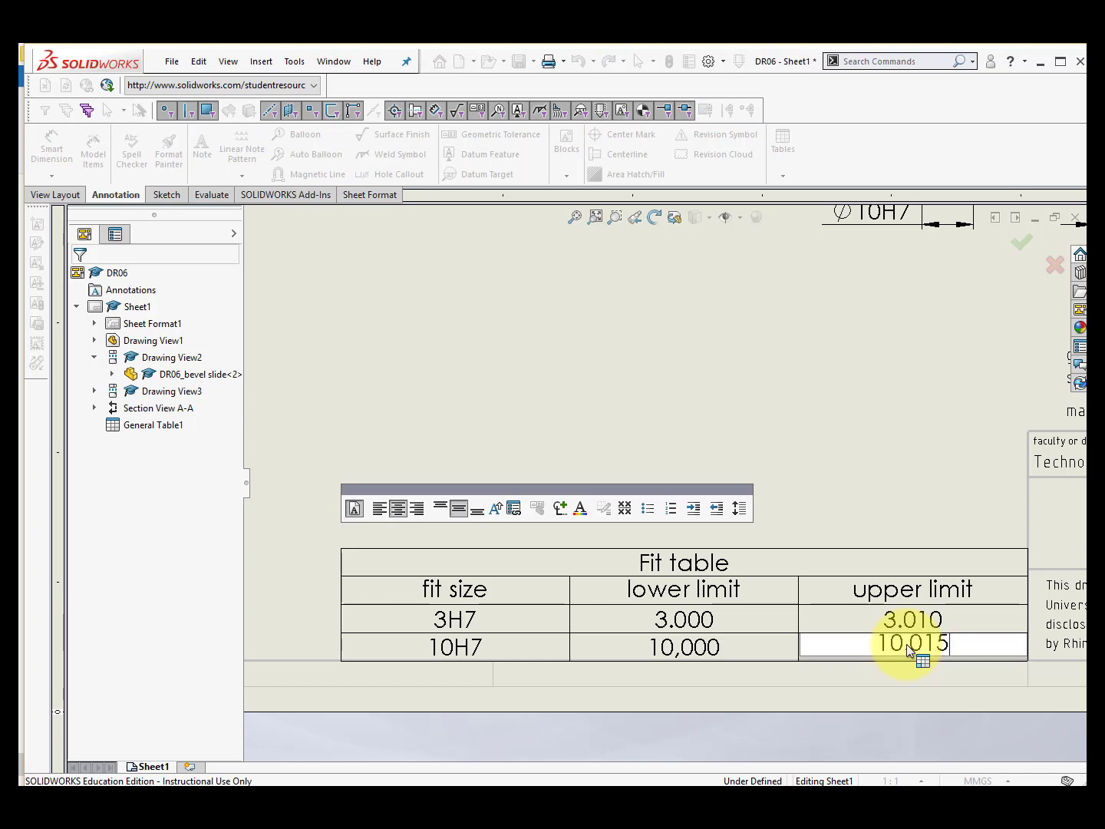
- Correct the lower limit of the 10H7 fit to 10.000 with a decimal point, and finish editing the table
left_click(686, 651)
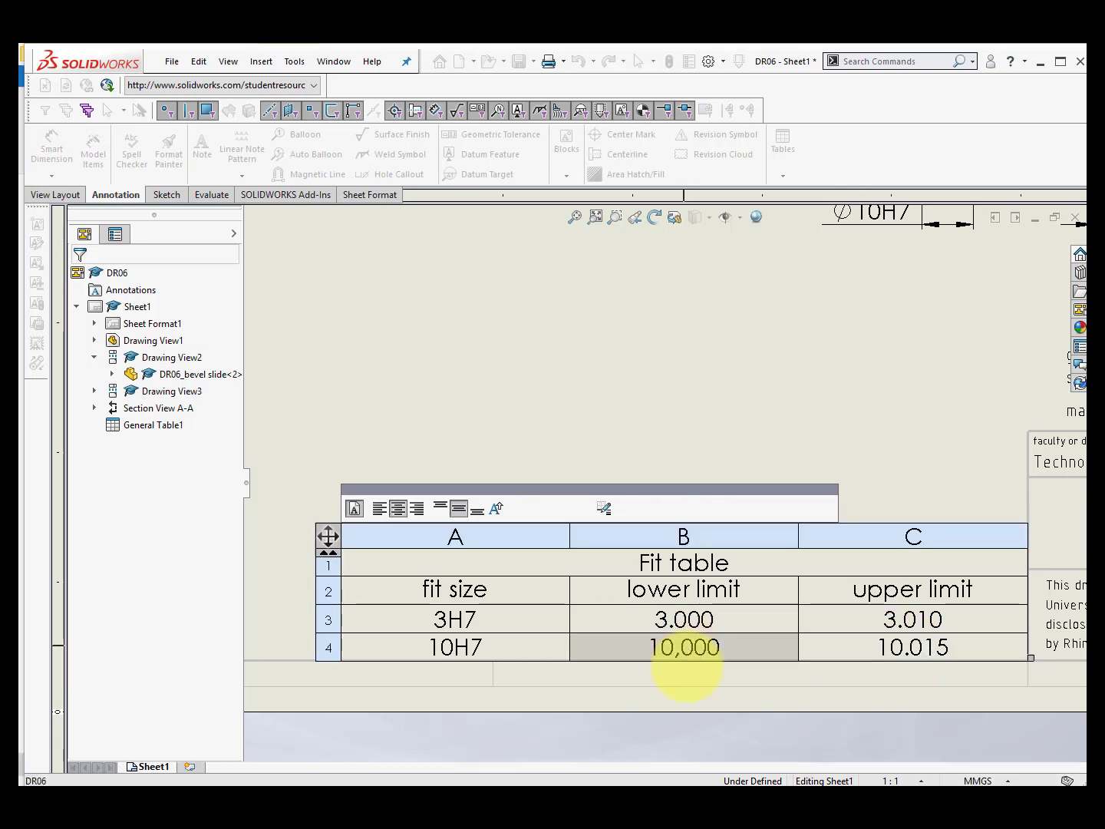
double_click(686, 651)
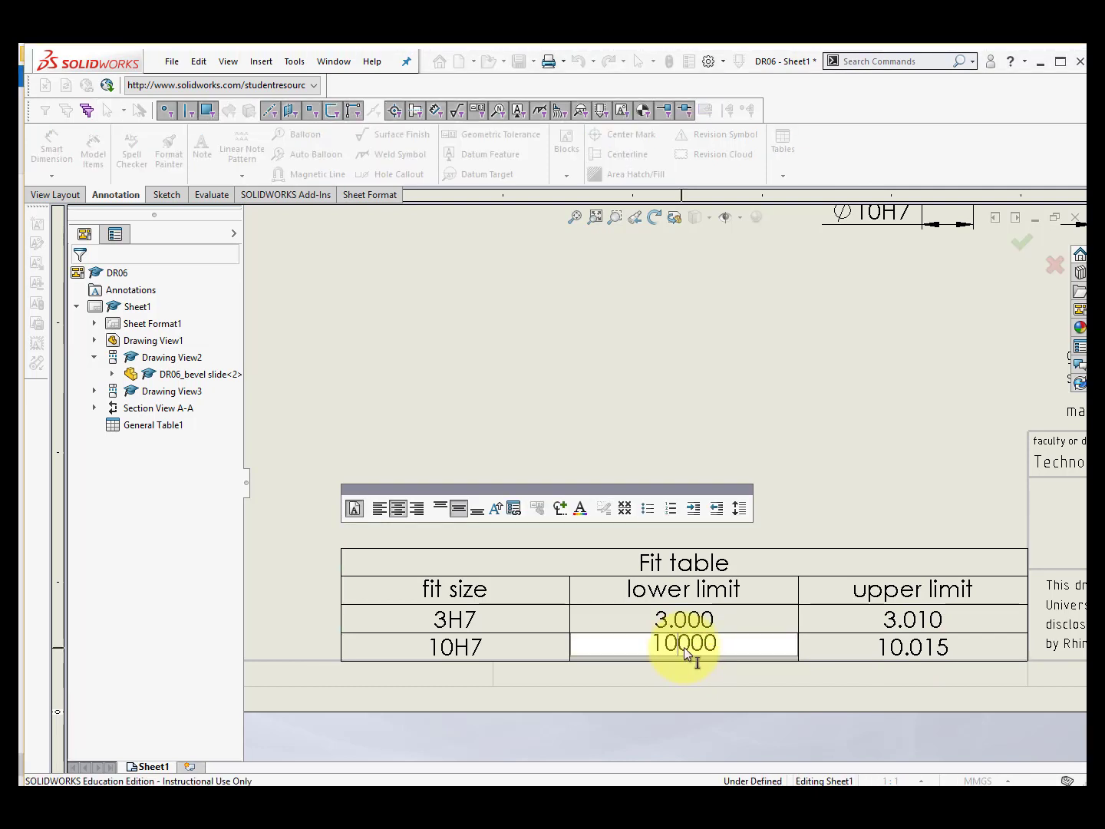
type(".")
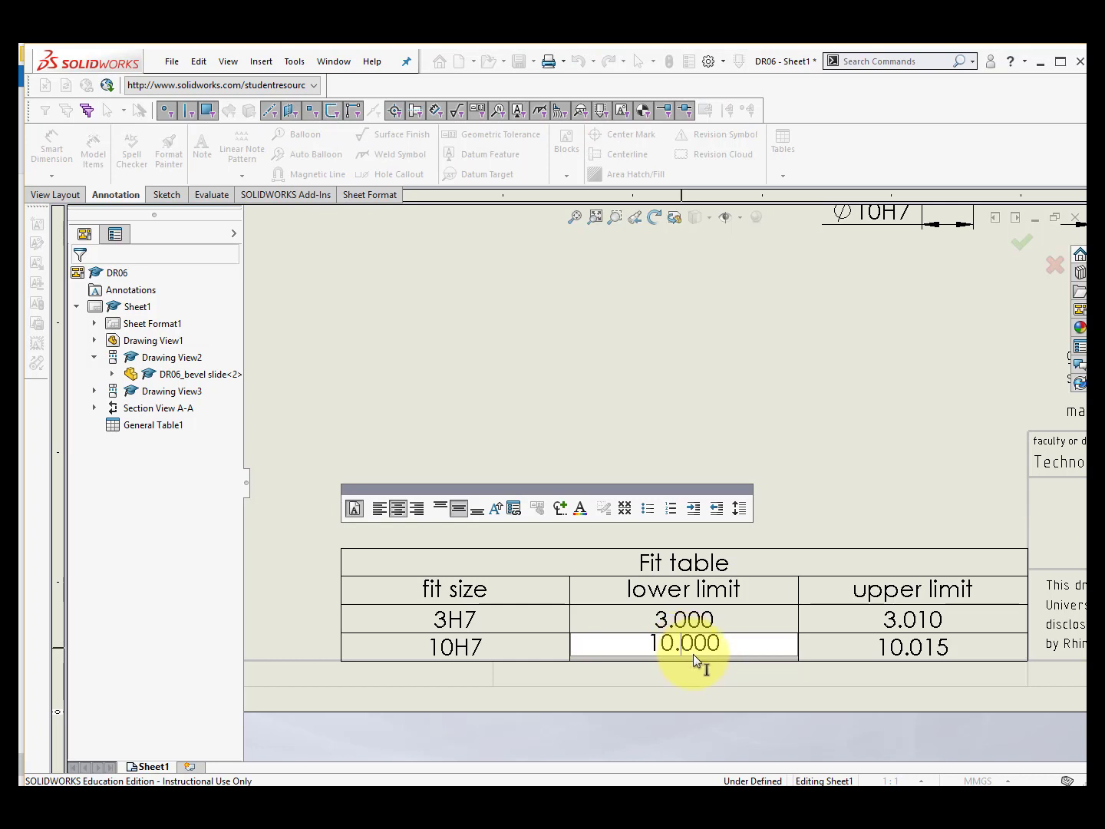
left_click(267, 526)
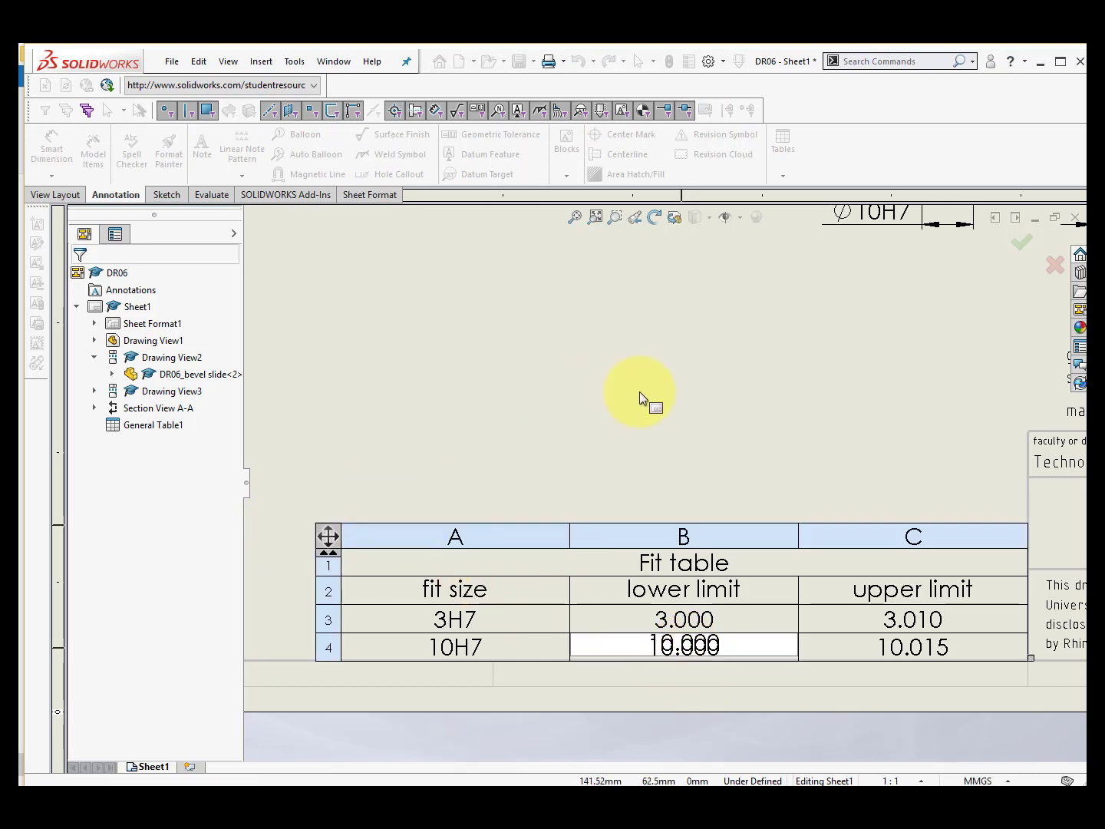
left_click(711, 499)
- Place a machining-required surface finish symbol with roughness Ra 6.3 above the fit table
scroll(717, 452, "up", 2)
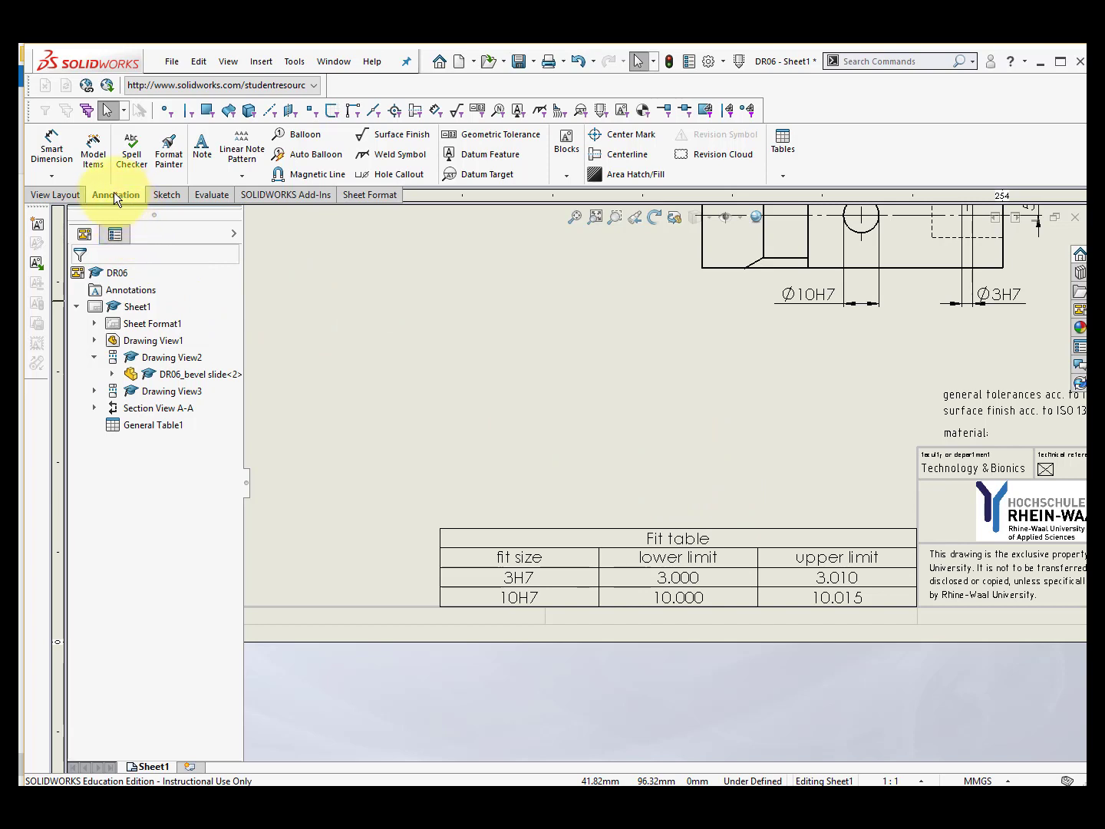
left_click(387, 134)
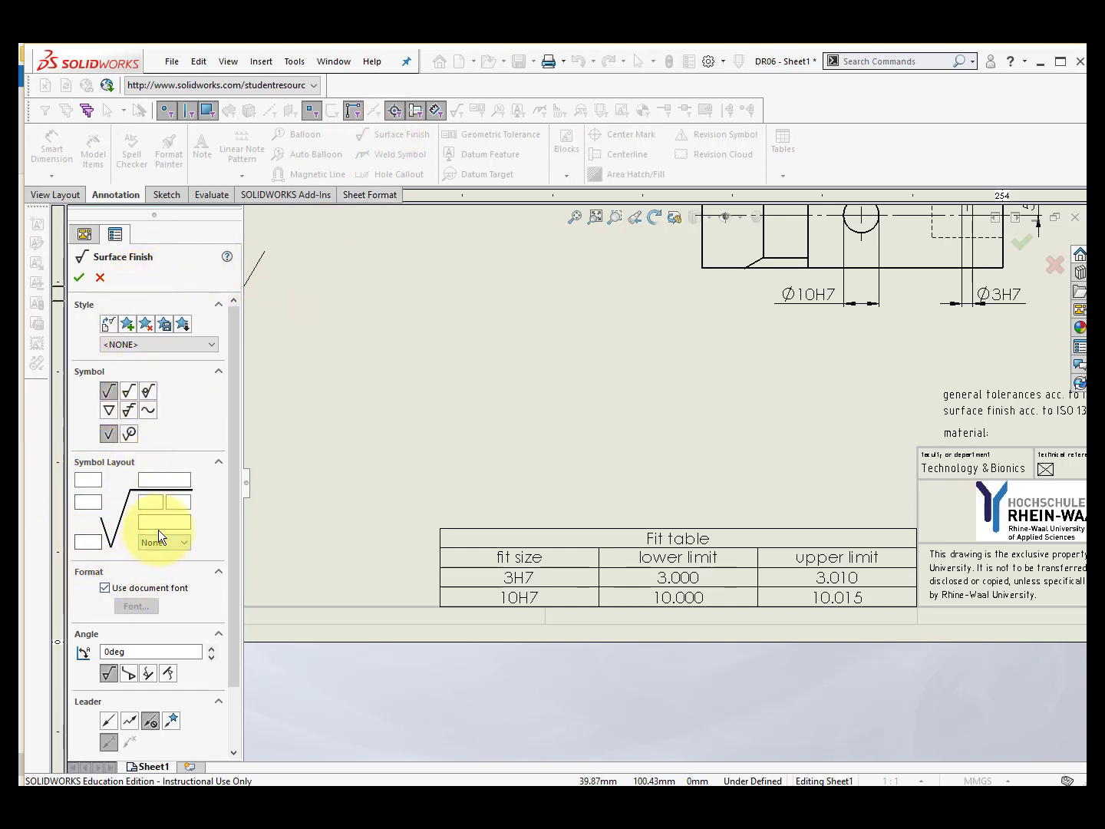
left_click(127, 391)
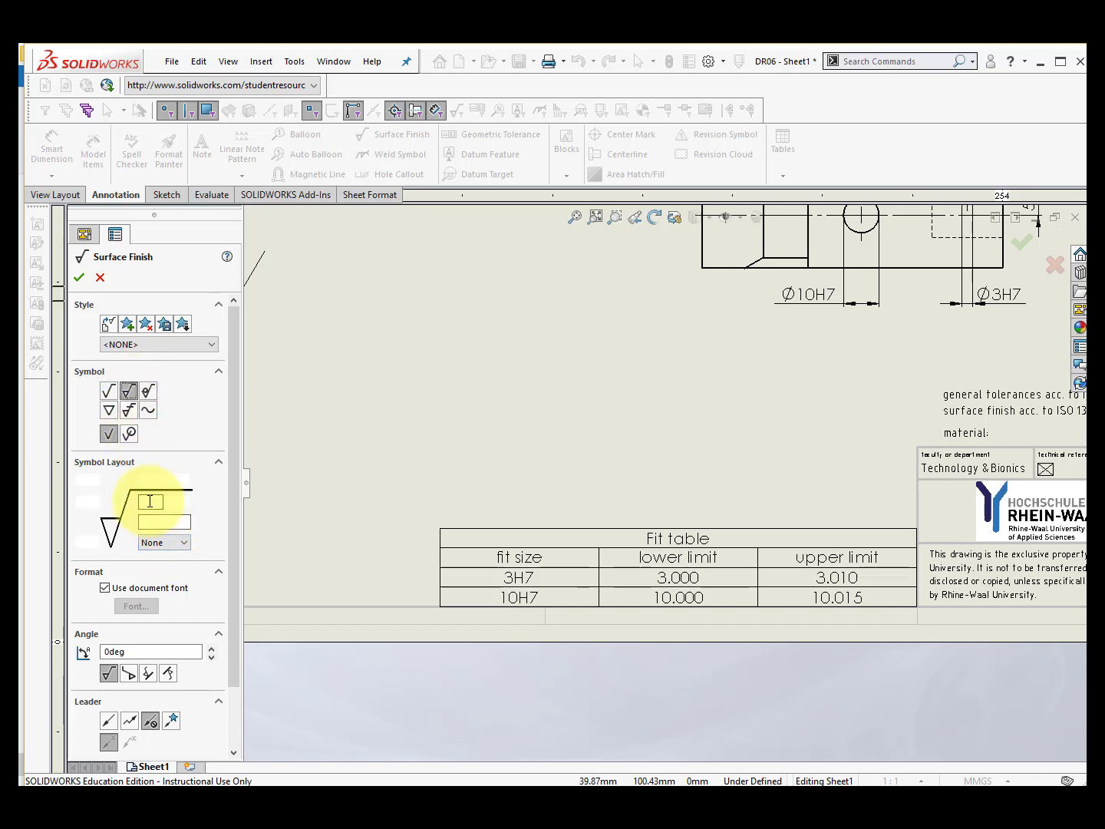
left_click(151, 501)
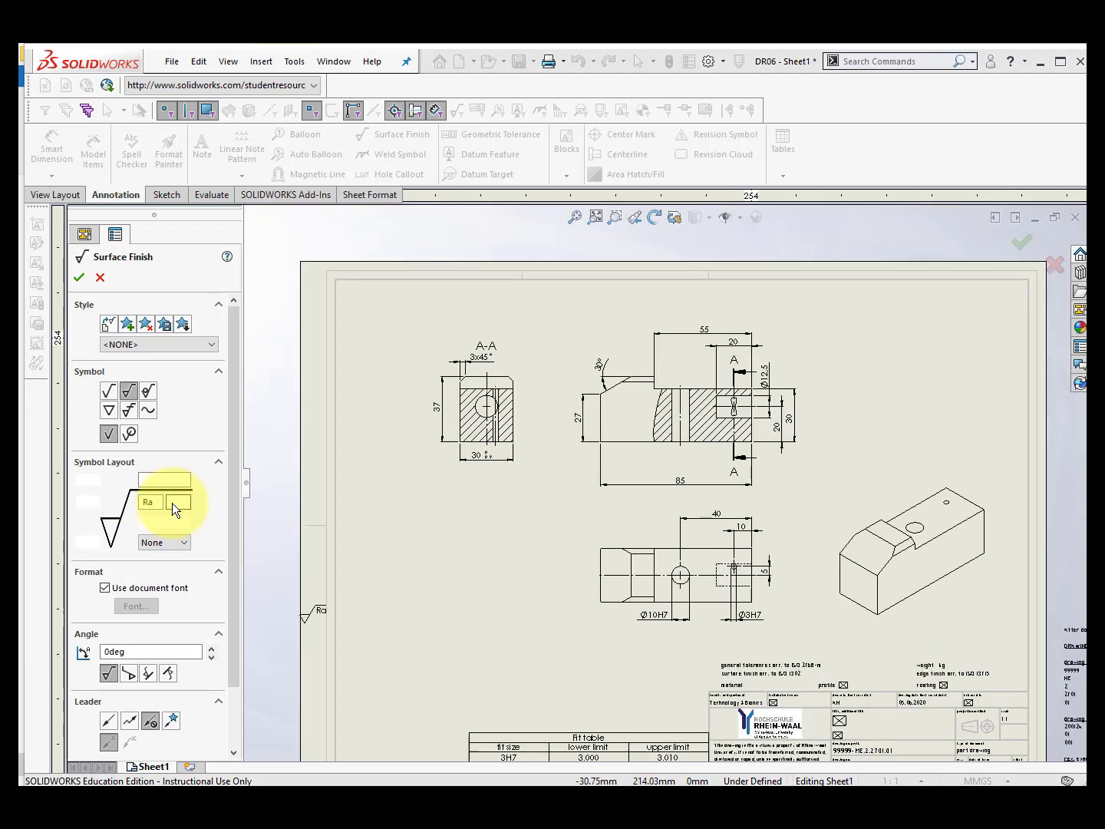
left_click(174, 502)
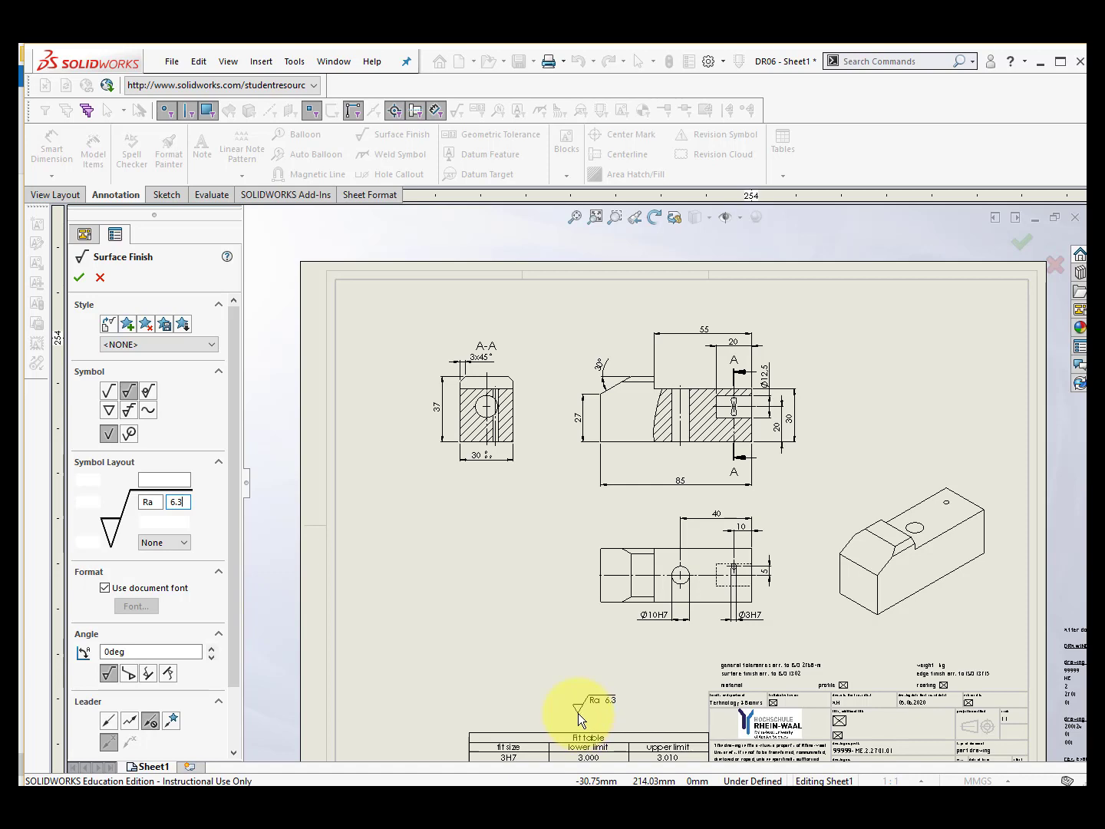
left_click(578, 714)
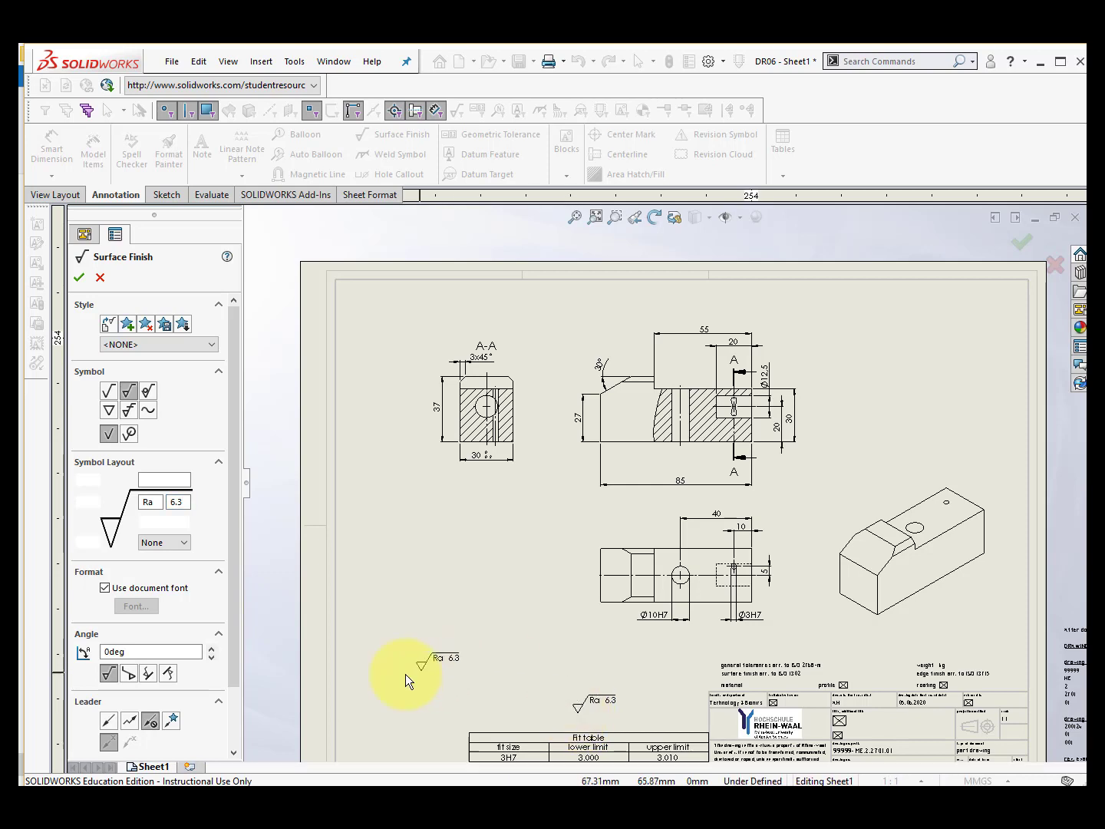
- Place a second machining-required surface finish symbol with roughness Ra 1.6 beside the Ra 6.3 symbol and finish the command
double_click(184, 504)
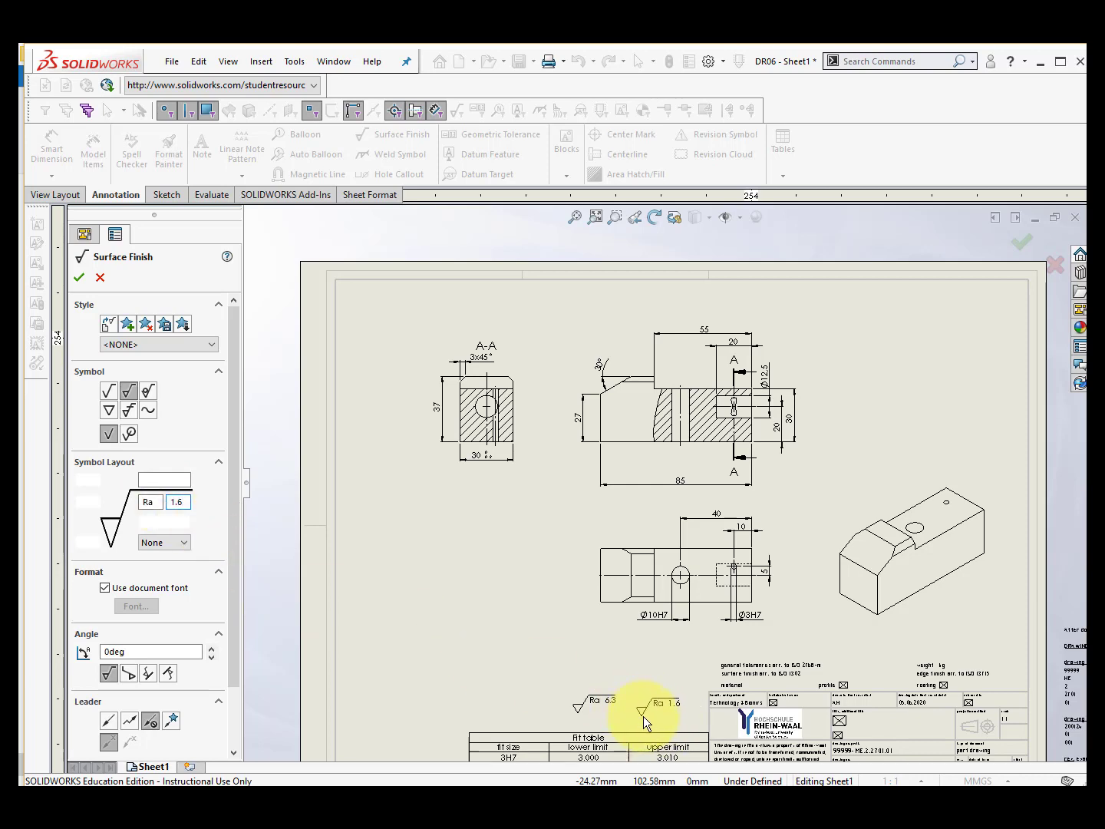
left_click(646, 714)
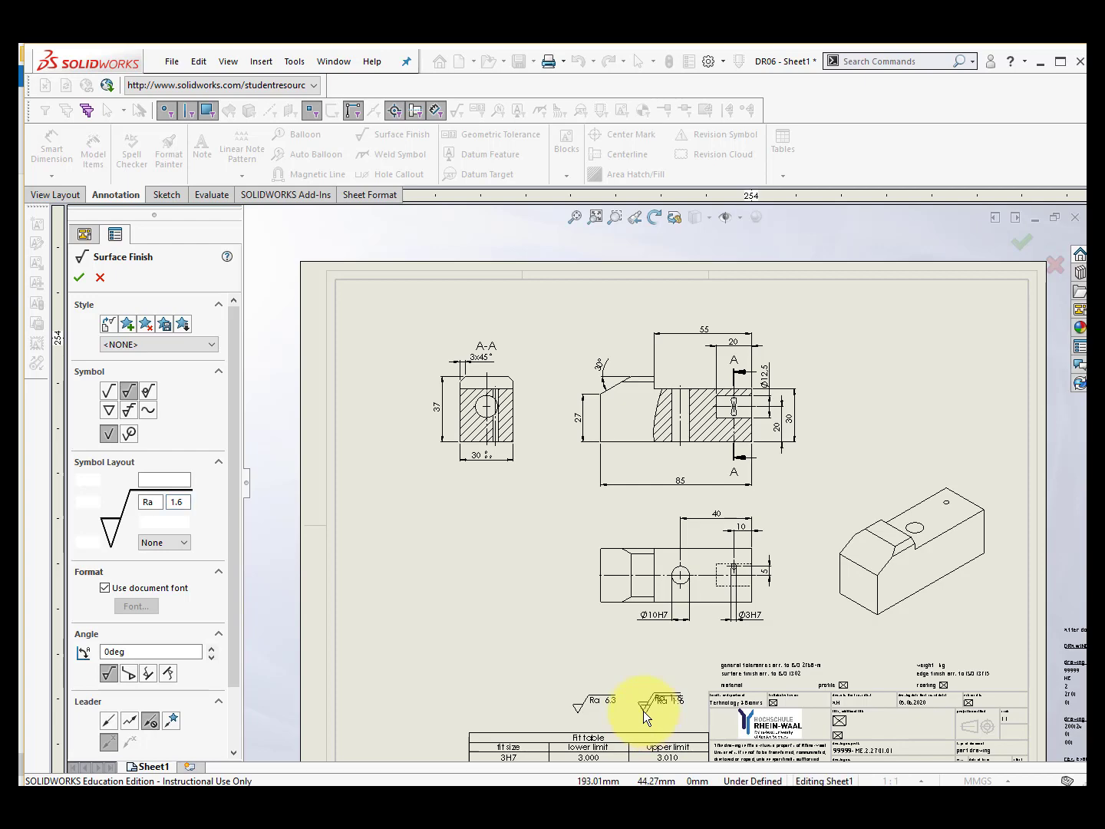
left_click(80, 278)
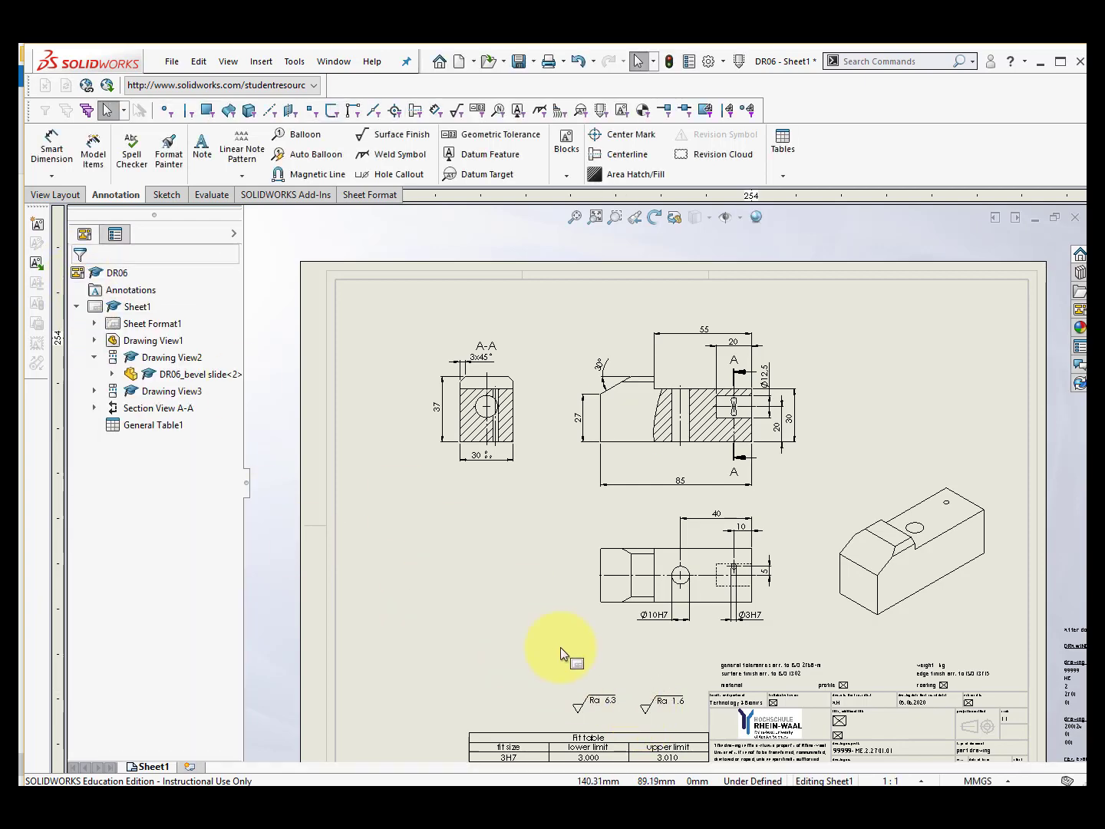
- Enclose the Ra 1.6 symbol above the fit table in brackets by inserting the blocks bracket.left and Block1 on either side
scroll(634, 698, "down", 2)
scroll(633, 699, "down", 3)
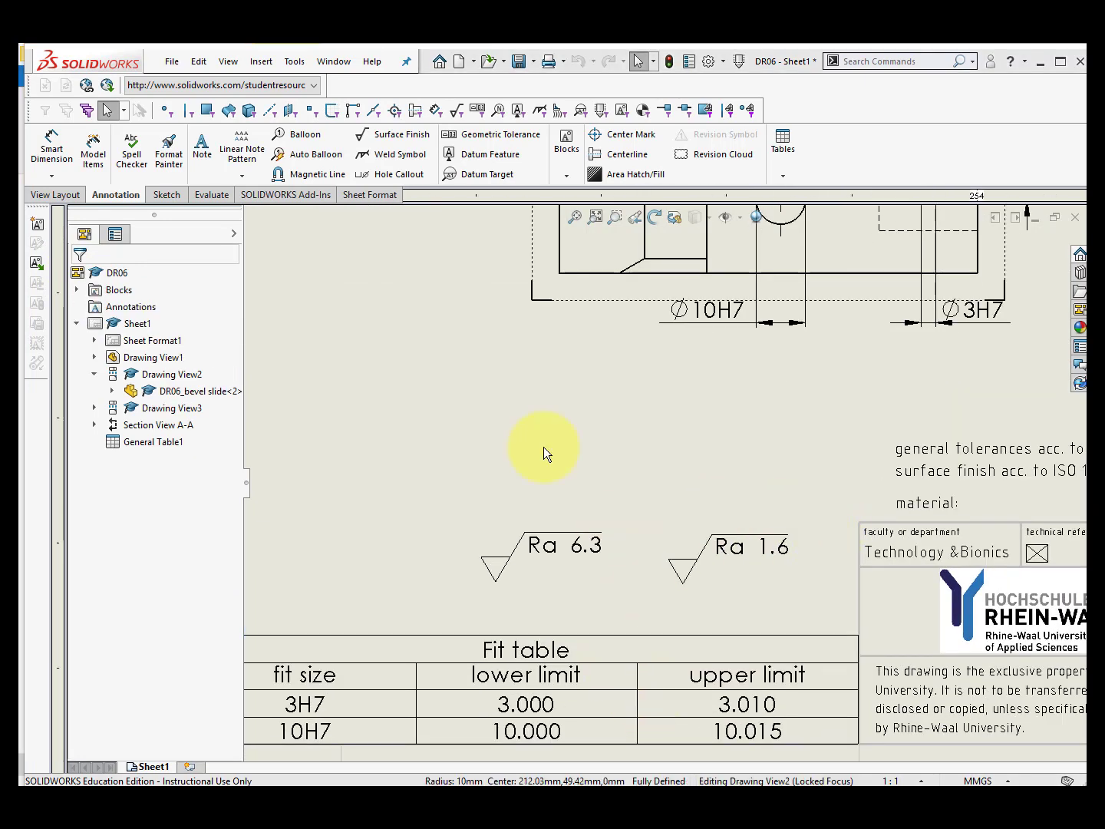
left_click(568, 177)
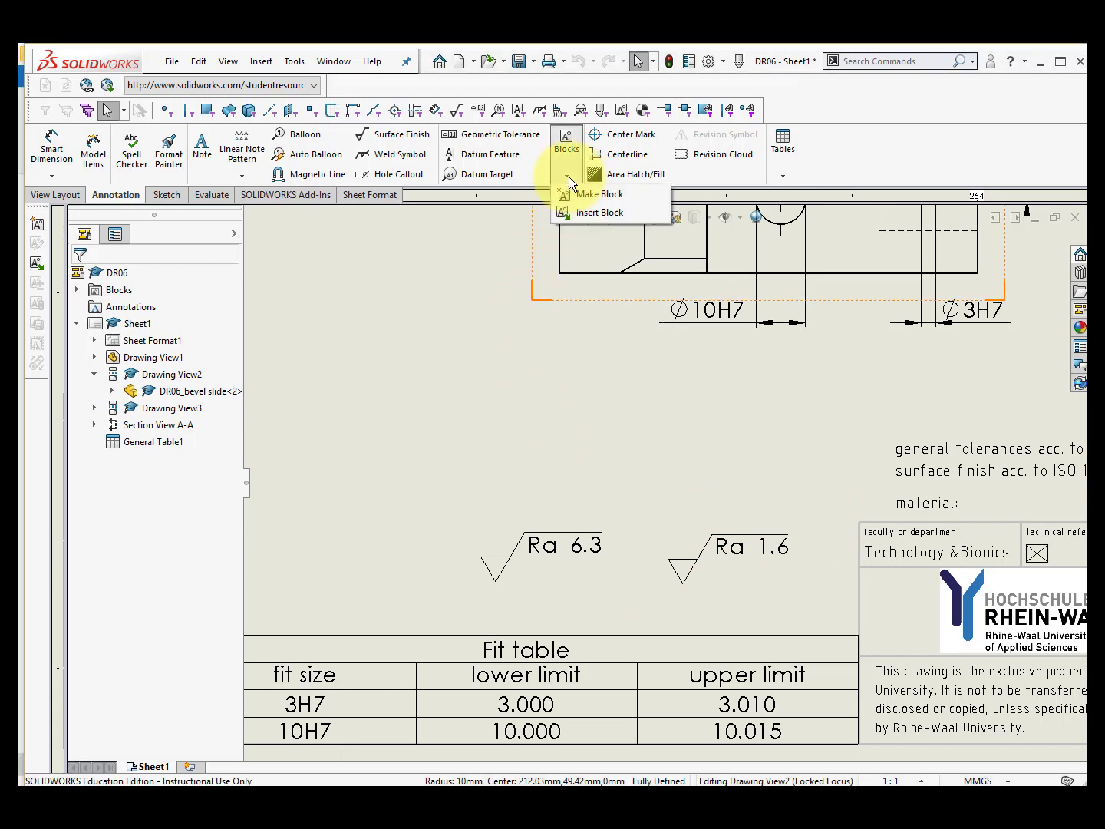
left_click(581, 218)
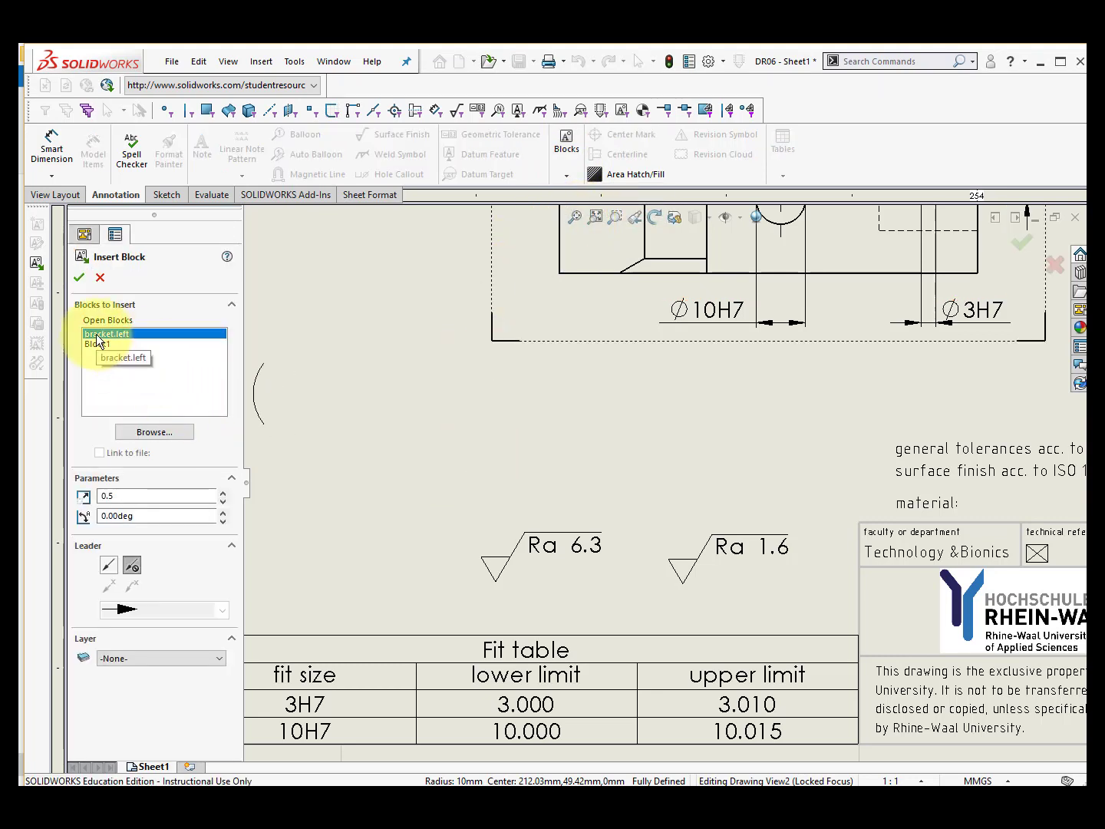
left_click(640, 594)
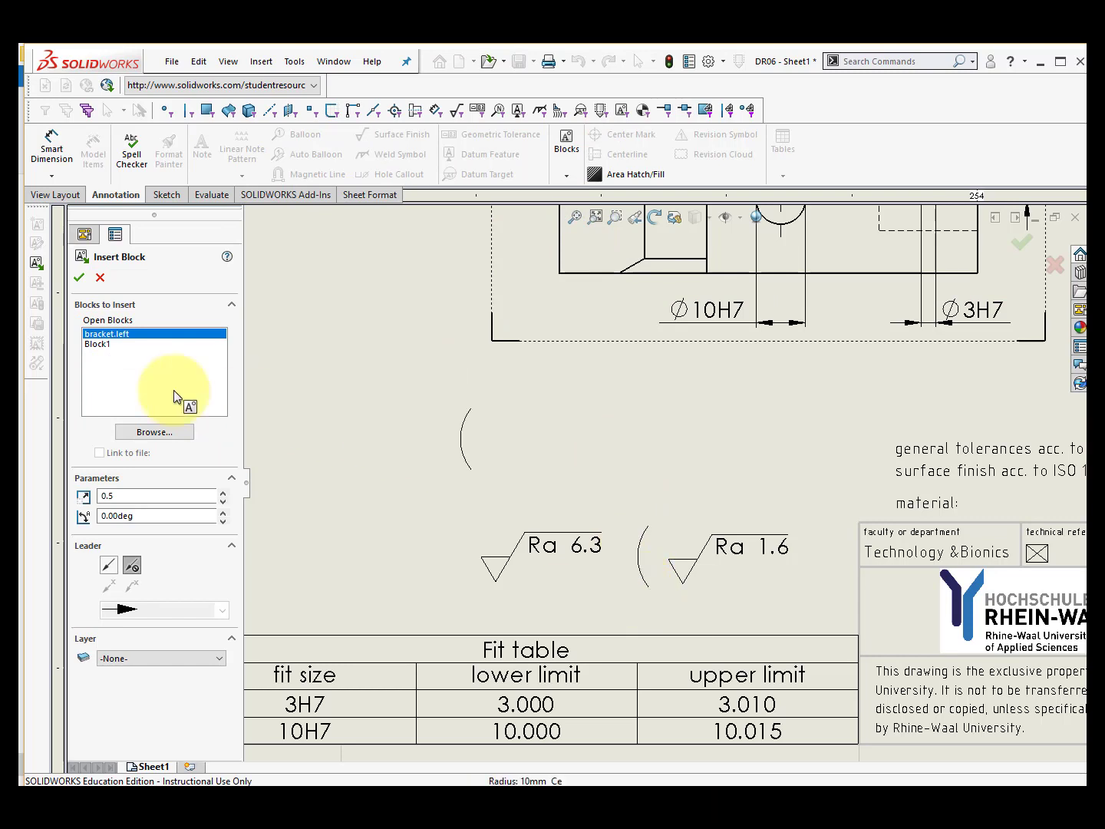
left_click(94, 347)
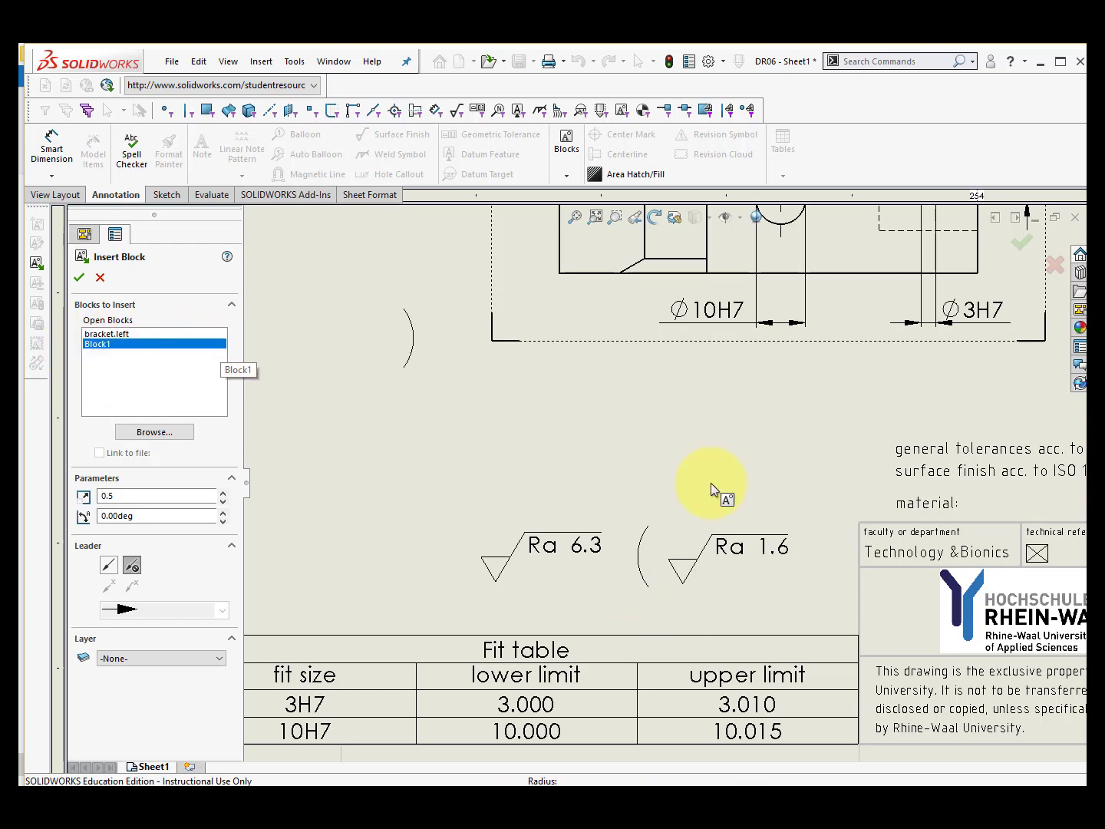
left_click(811, 590)
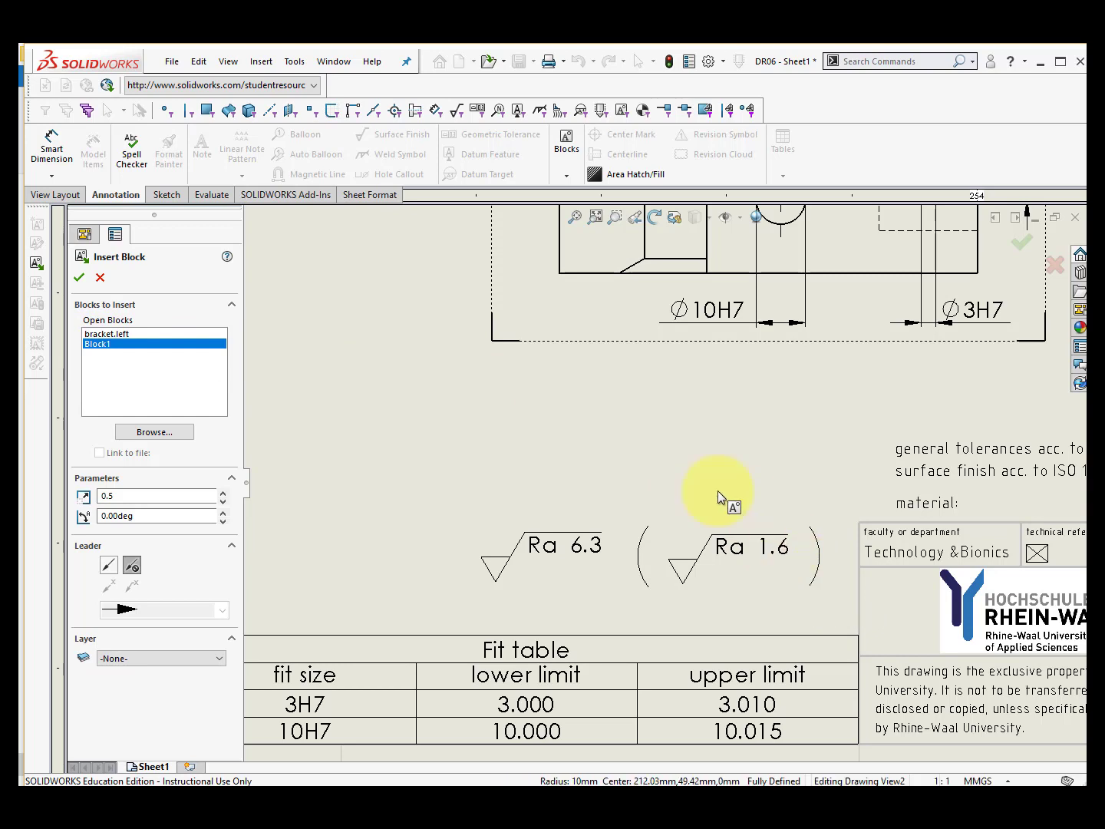
left_click(79, 280)
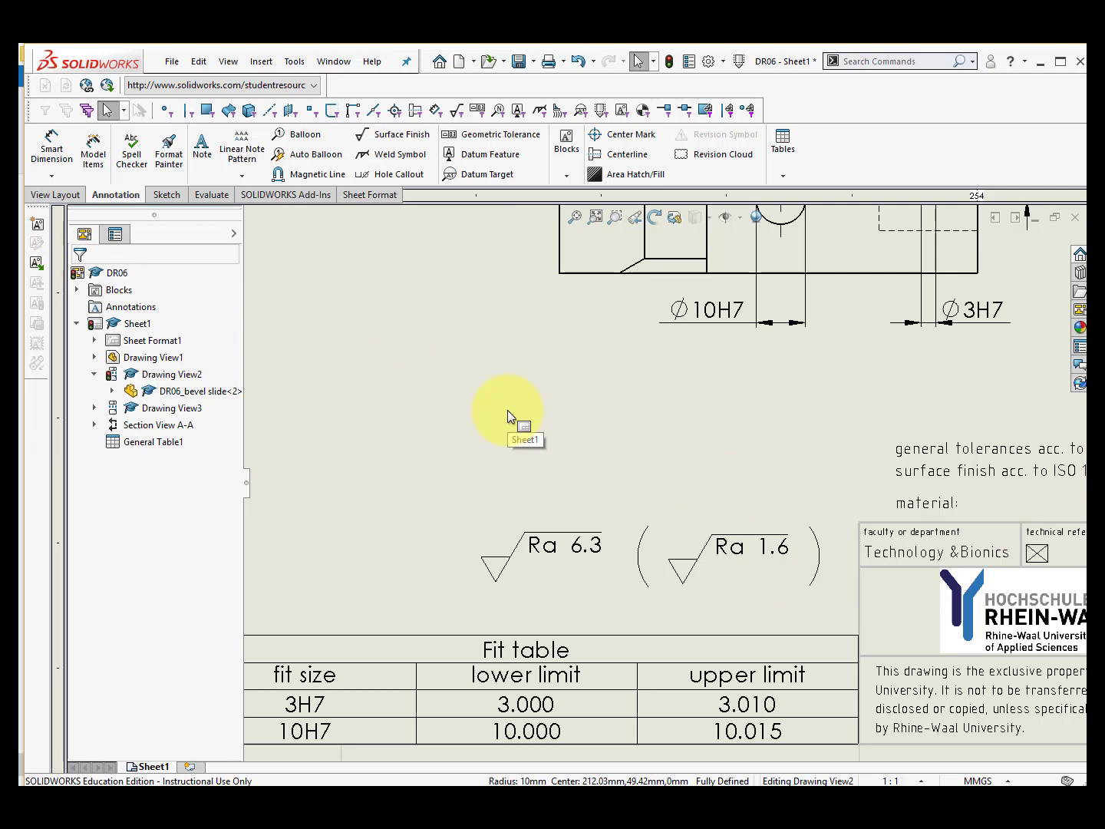
- Attach a machining-required Ra 1.6 surface finish symbol rotated 90° to the Ø10H7 dimension of the top view
scroll(509, 411, "up", 1)
scroll(457, 369, "down", 1)
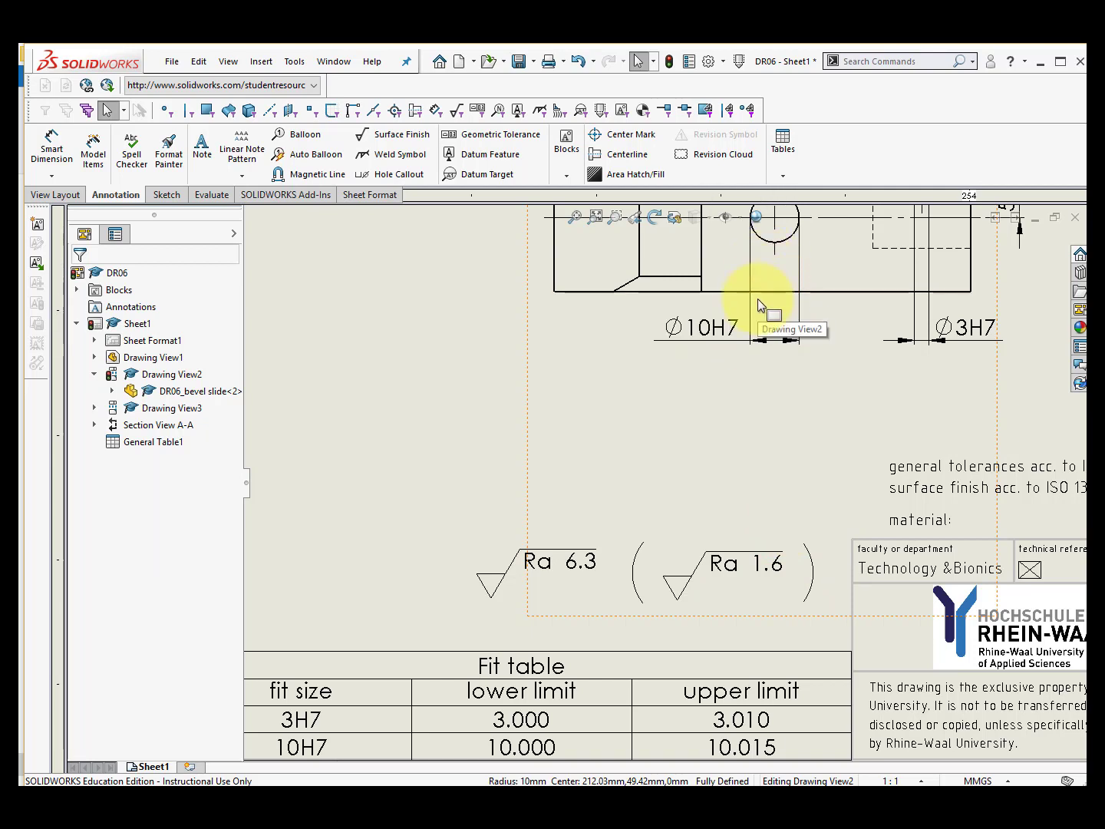
scroll(775, 303, "up", 2)
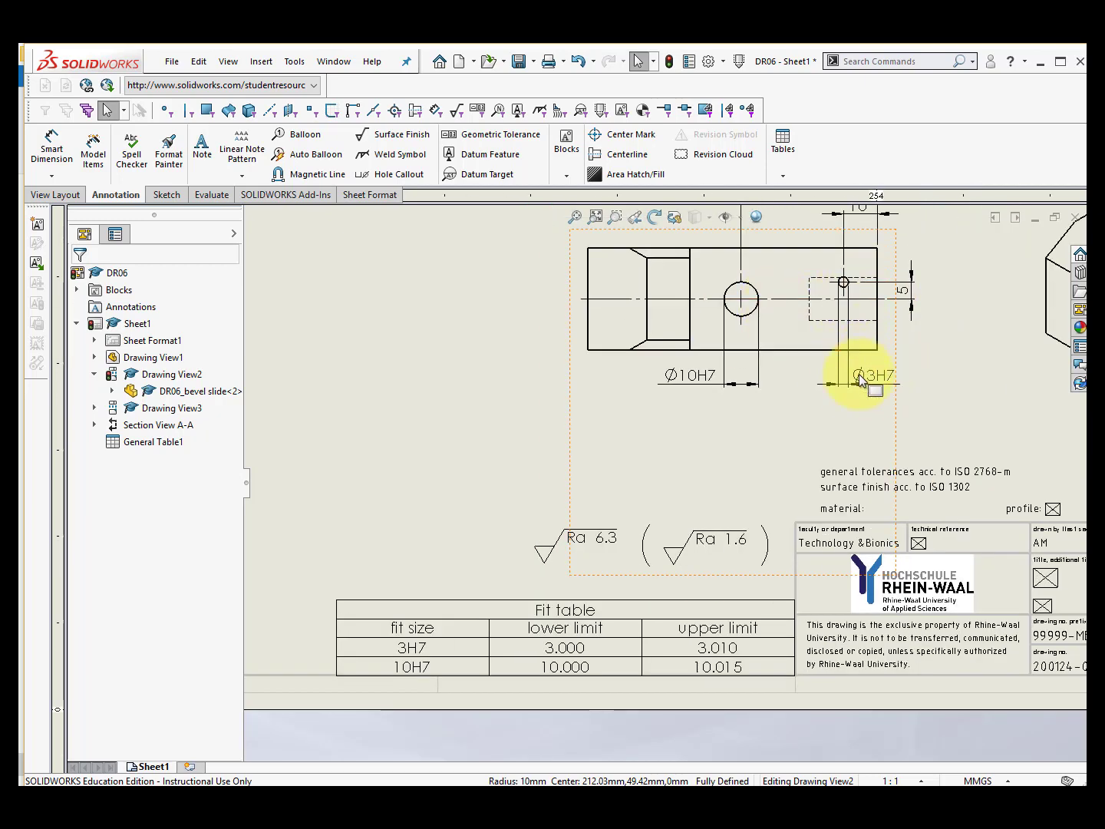
left_click(398, 136)
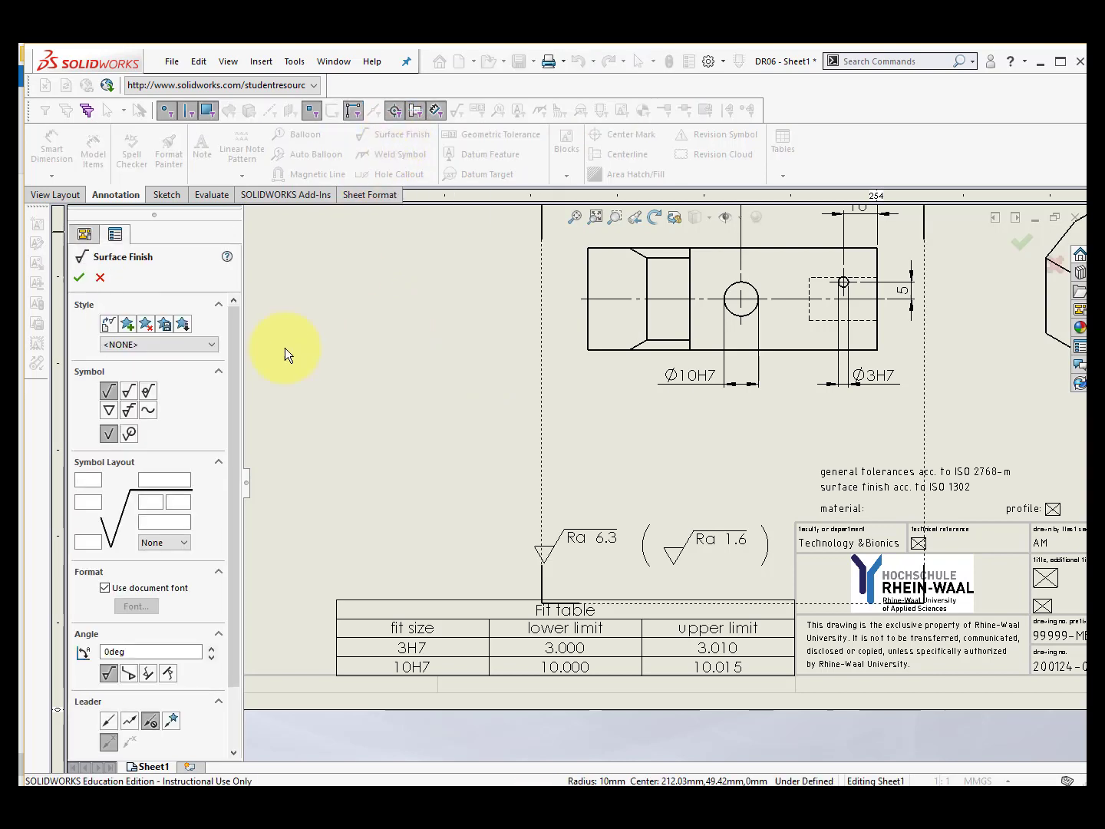
left_click(127, 393)
left_click(152, 502)
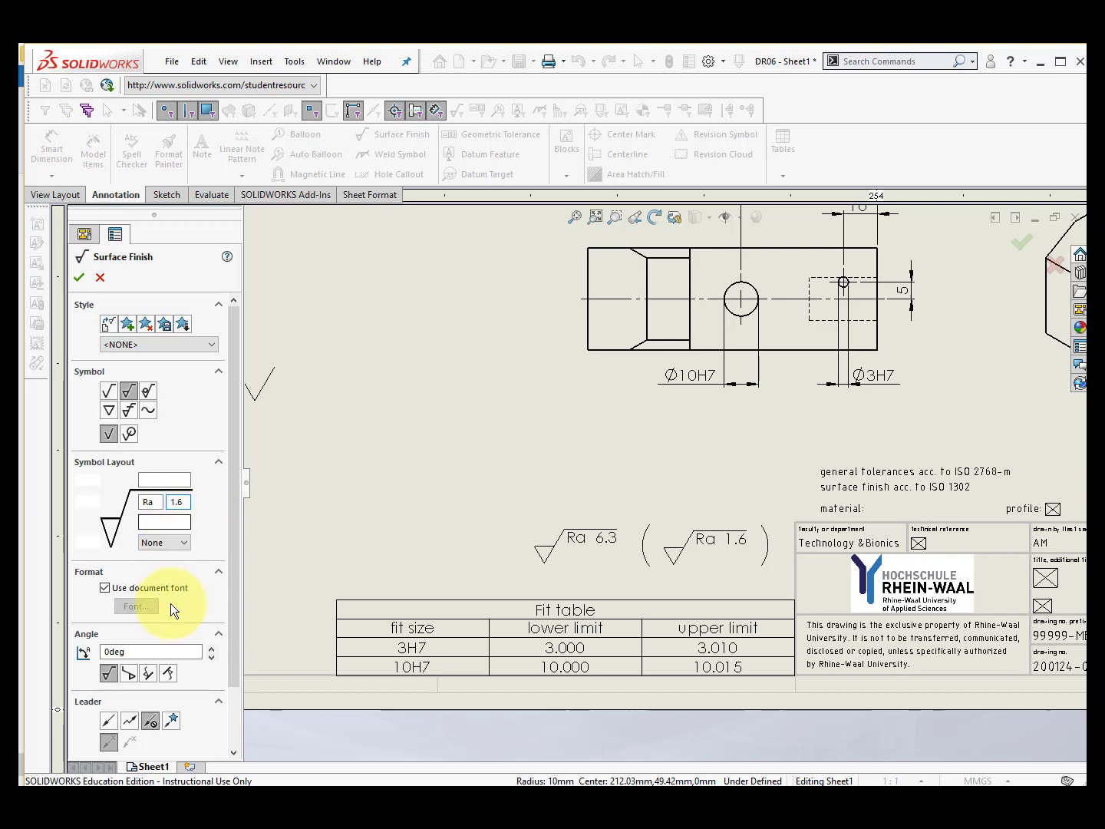
left_click(127, 673)
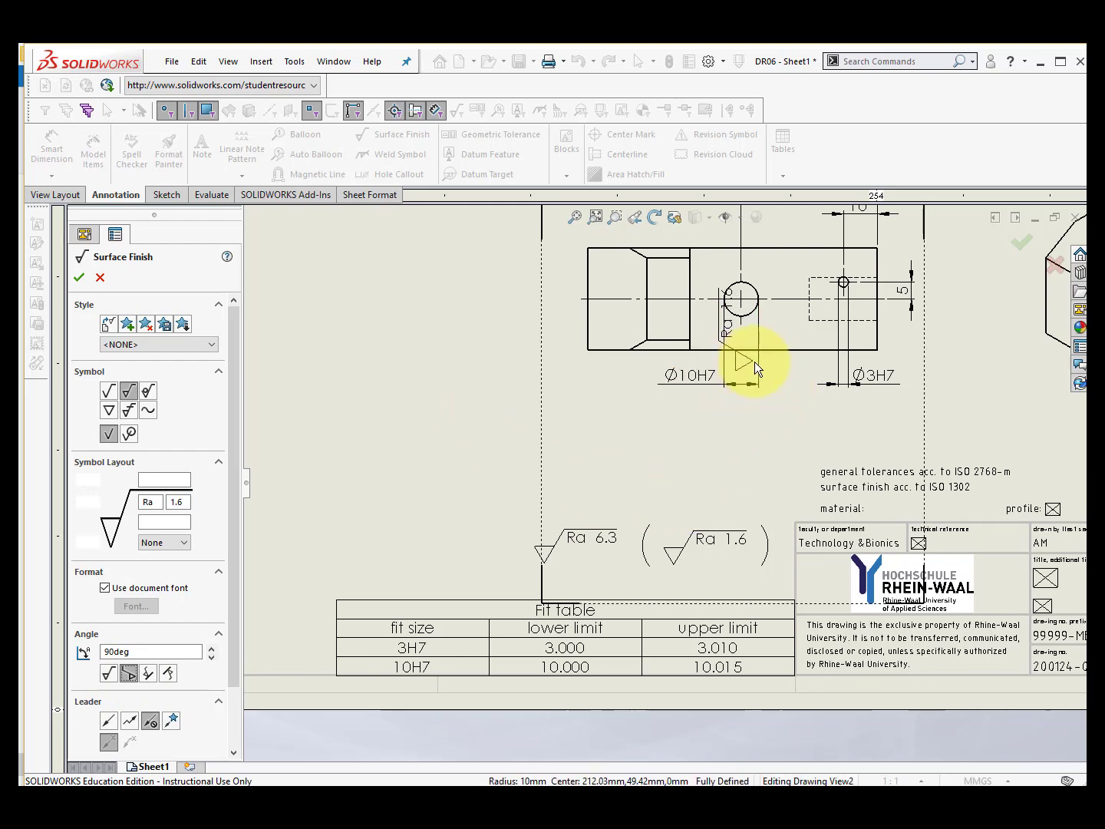
scroll(749, 377, "down", 4)
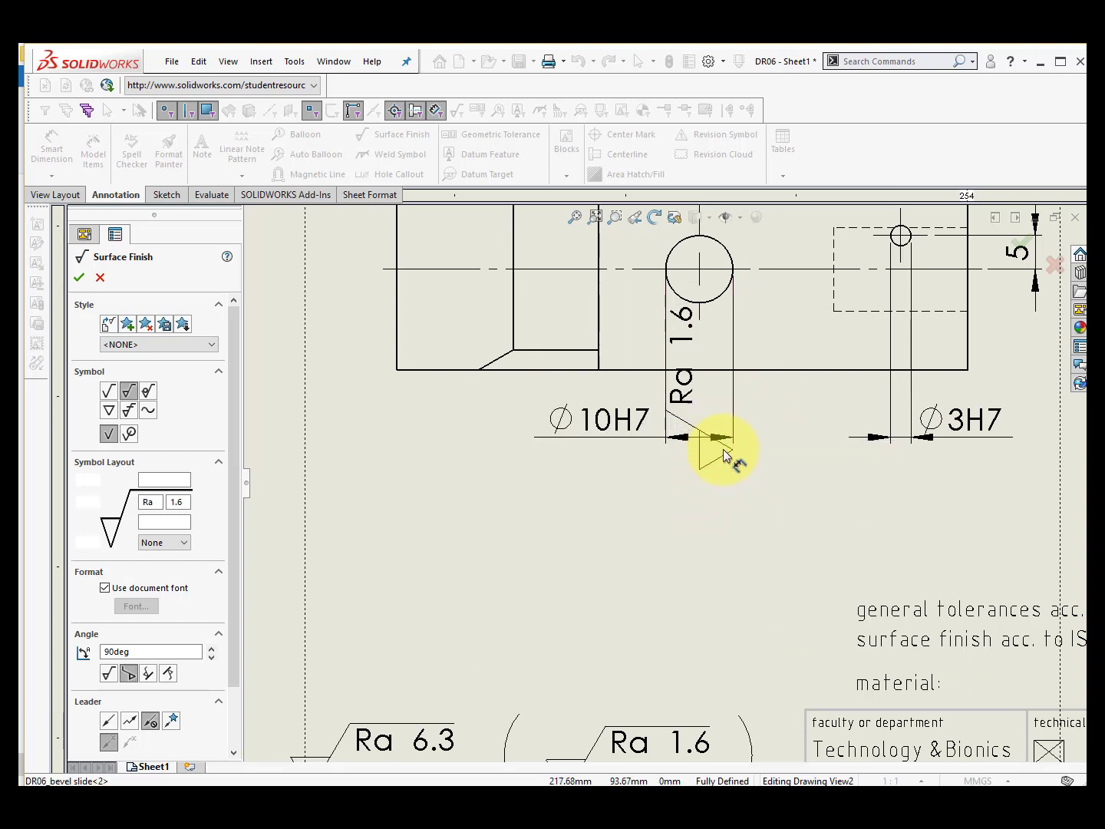
left_click(765, 436)
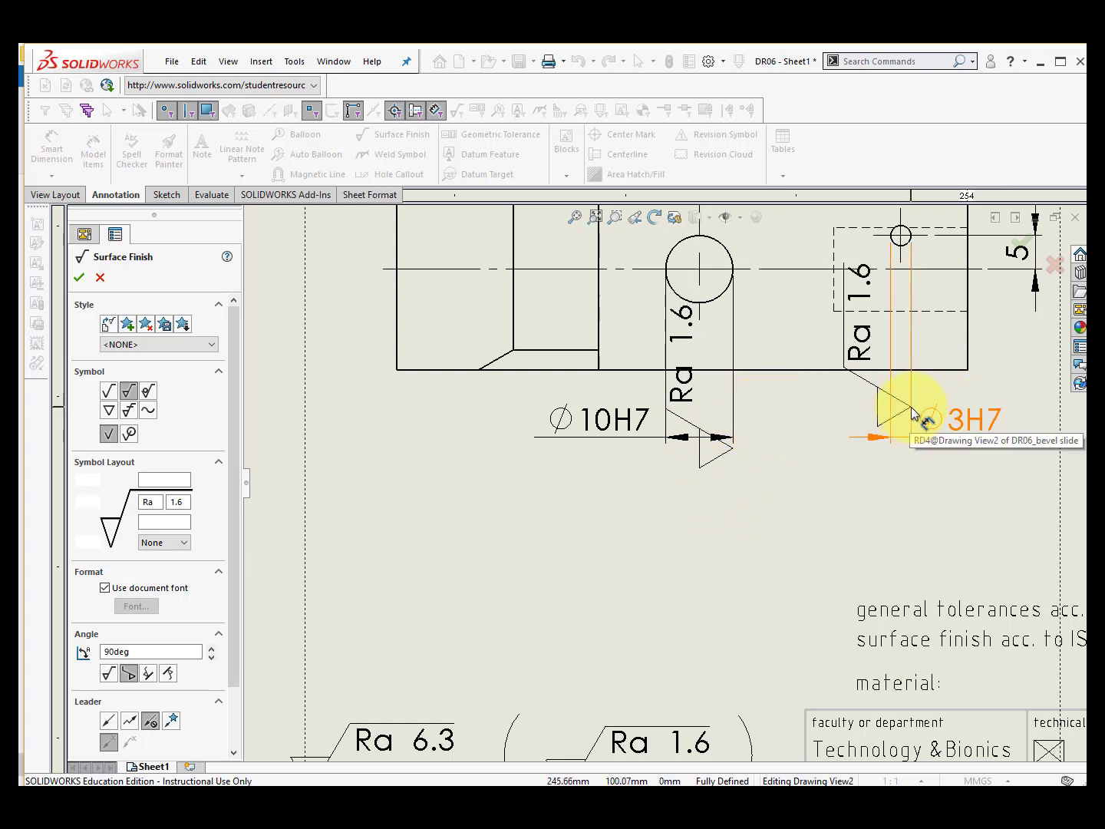
- Attach the same rotated Ra 1.6 surface finish symbol to the Ø3H7 dimension and finish the command
left_click(919, 435)
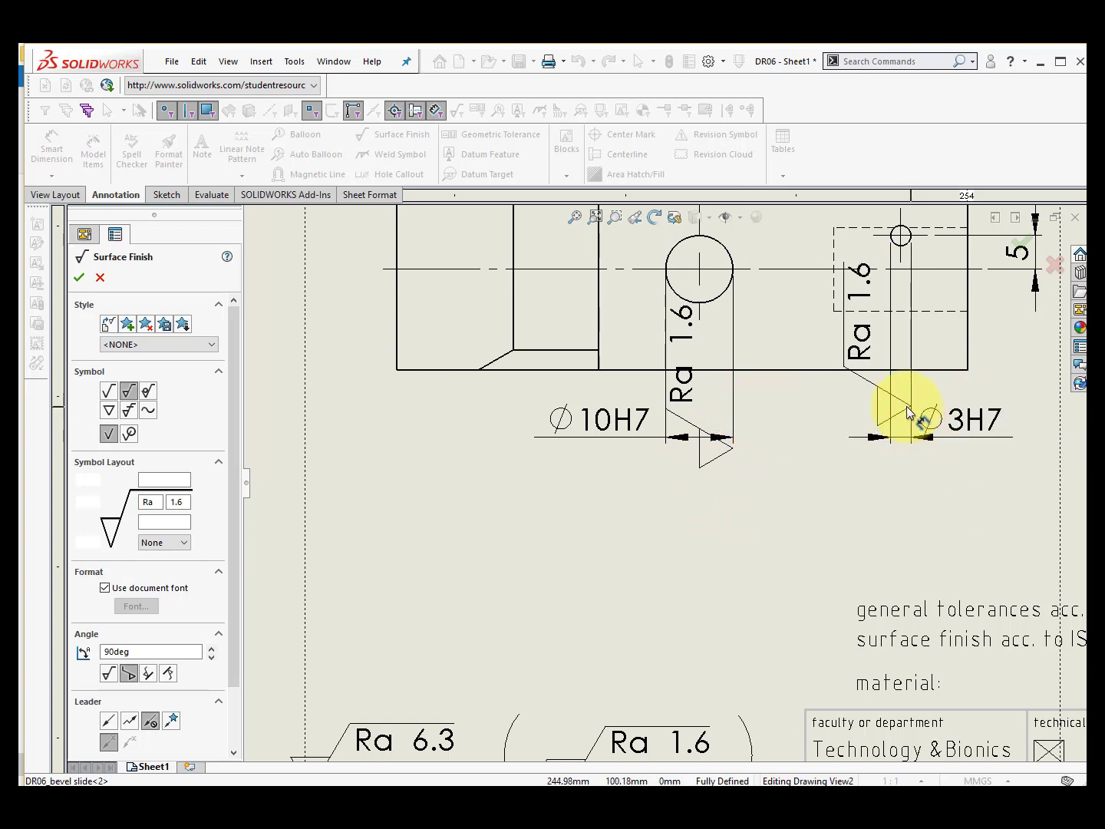
left_click(909, 412)
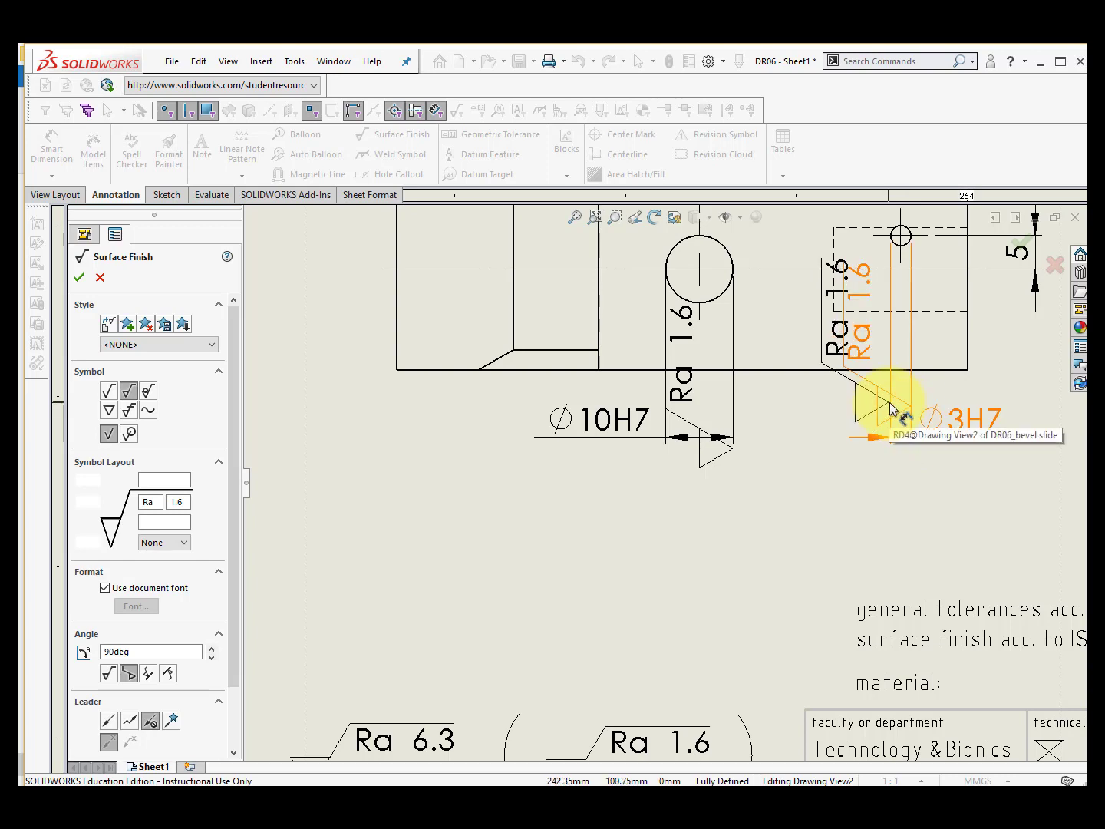
left_click(80, 278)
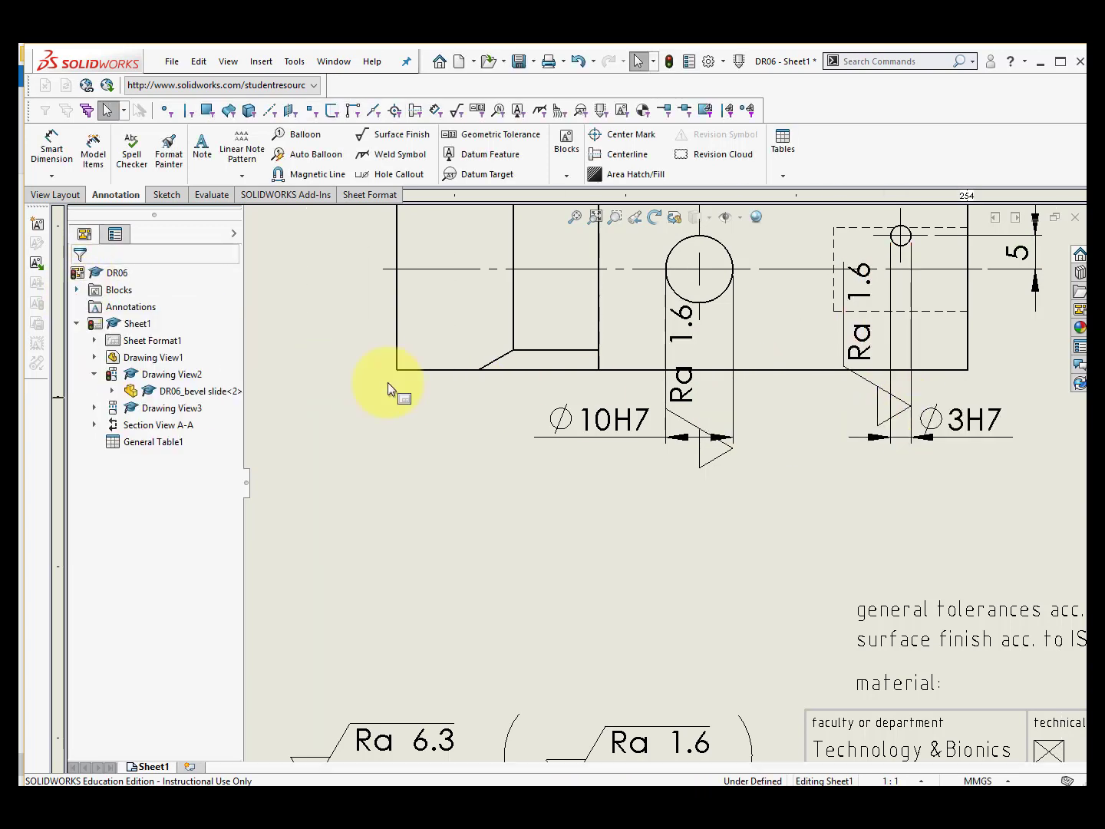
- Move the Ra 1.6 symbol of the Ø10H7 hole down along the extension line, clear of the dimension
left_click(726, 445)
left_click_drag(728, 466, 717, 607)
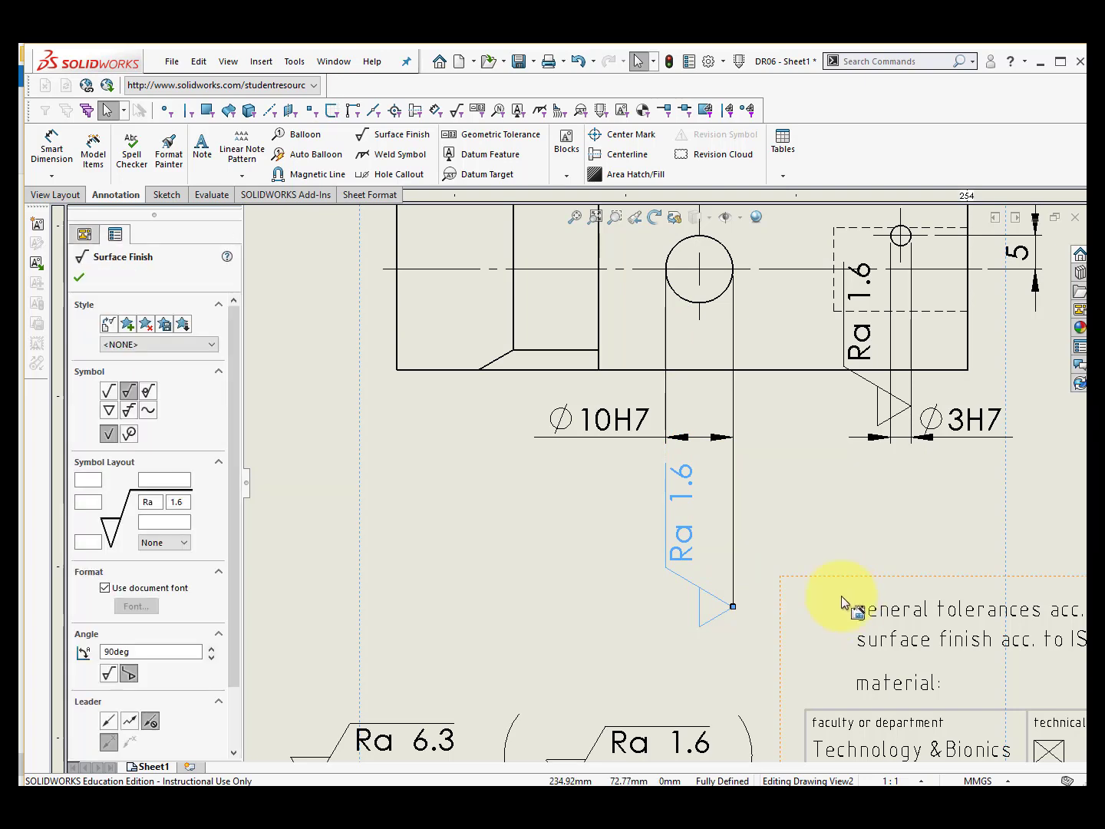
- Move the front view up and to the left on the sheet and space section view A-A farther away from it
scroll(781, 526, "up", 3)
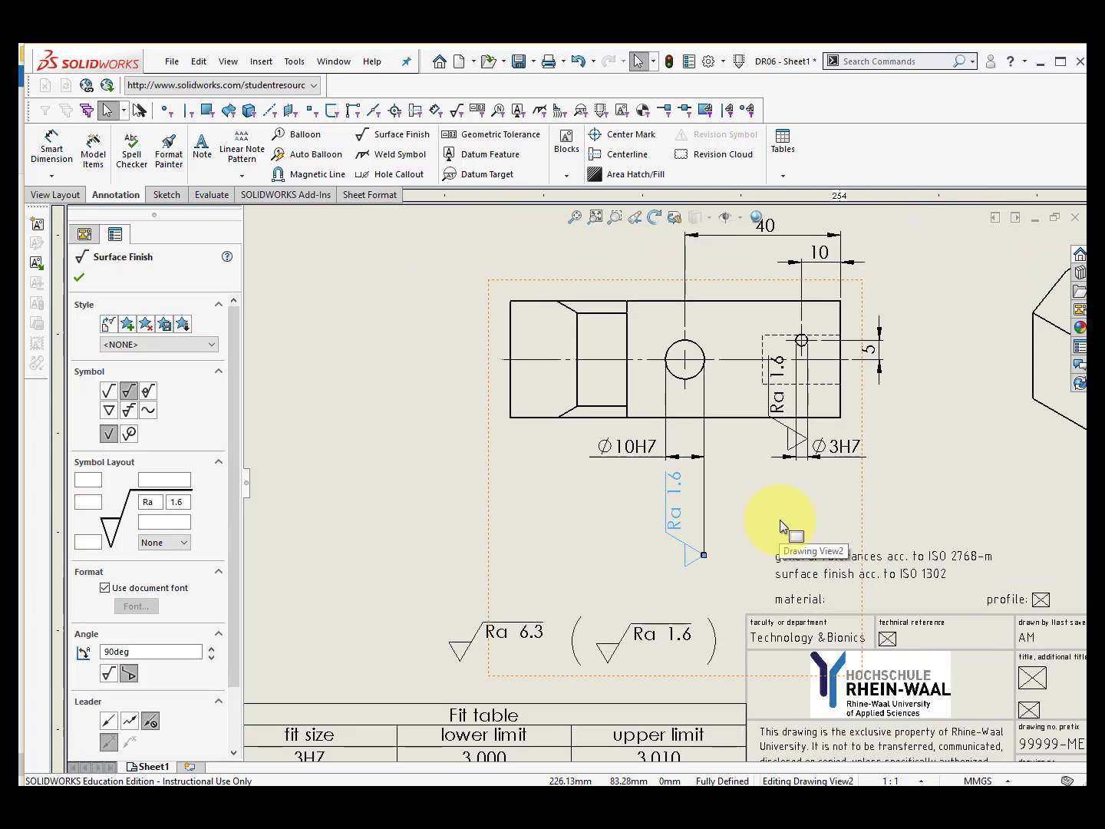
scroll(777, 513, "up", 1)
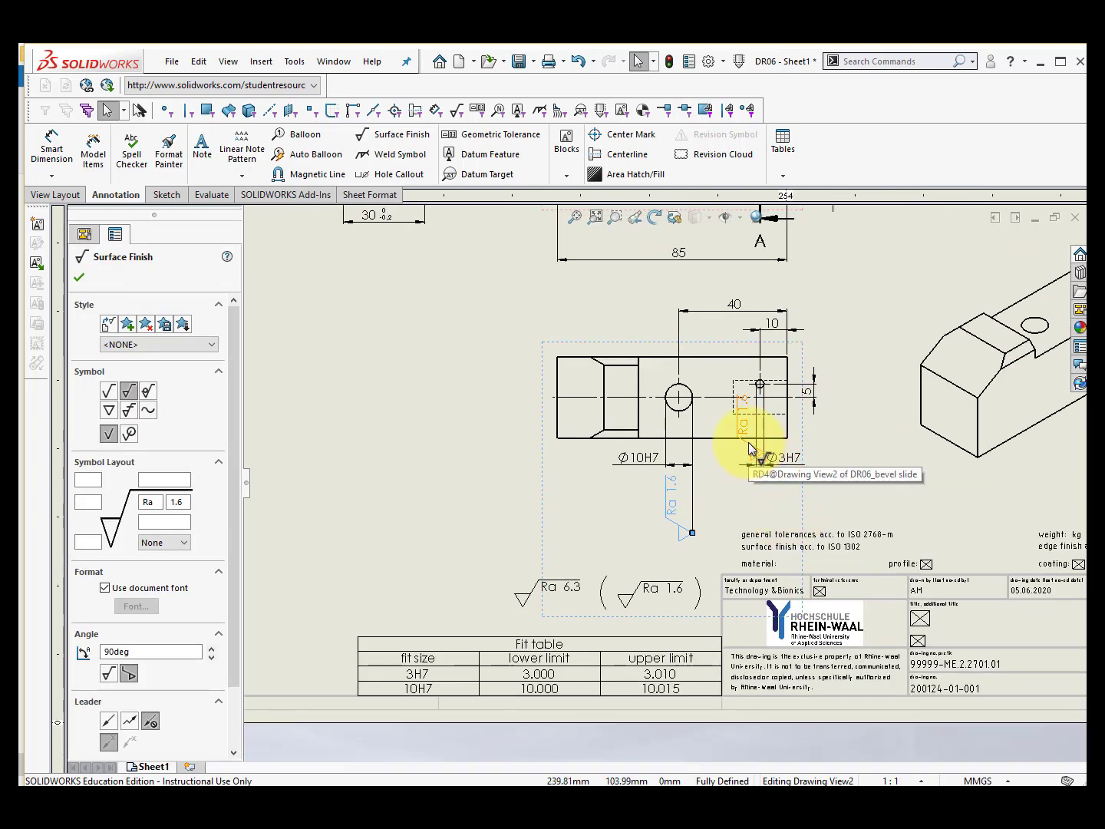
scroll(780, 444, "up", 4)
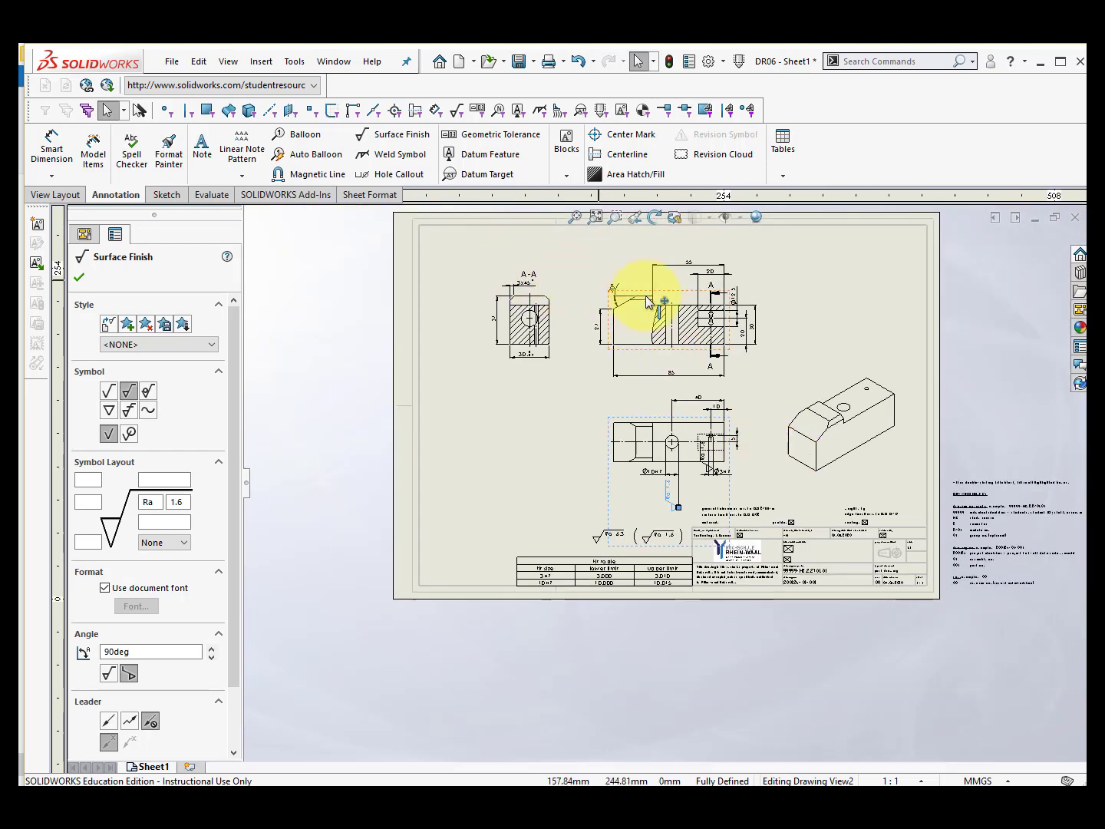
left_click_drag(640, 292, 622, 277)
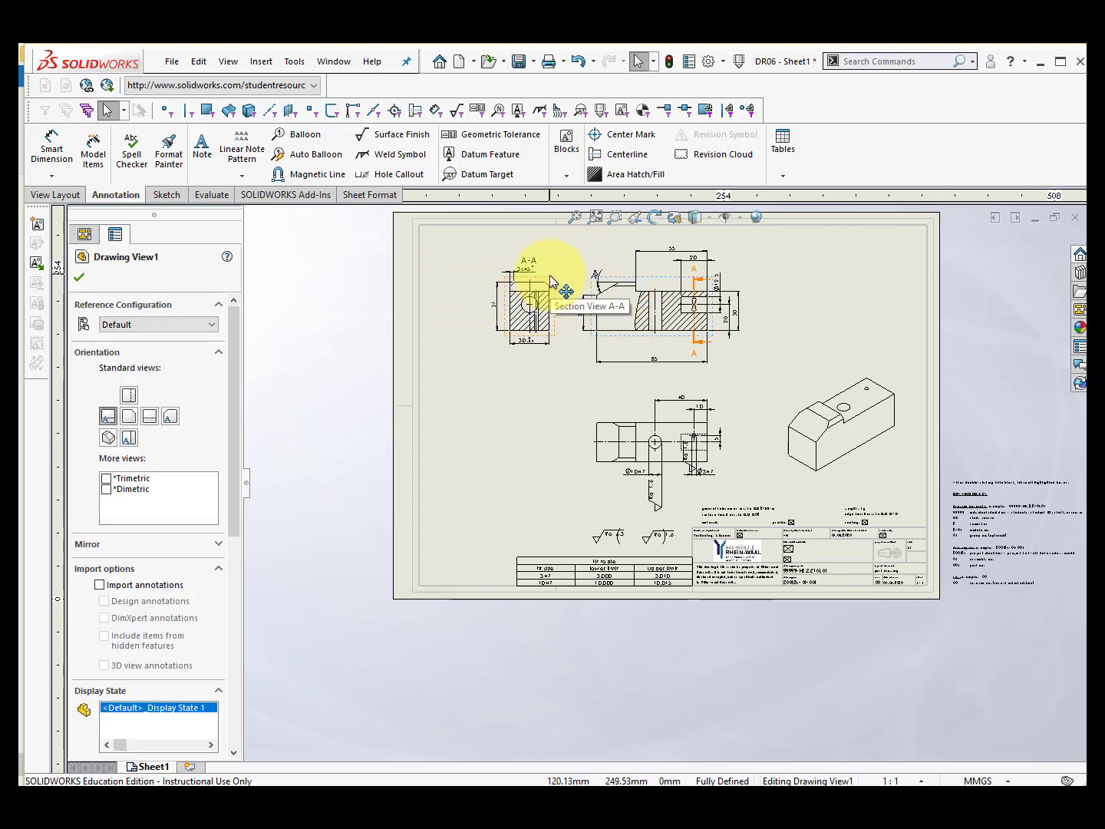
mouse_move(551, 276)
left_mouse_down()
mouse_move(520, 280)
mouse_move(551, 287)
left_mouse_up()
- Move the top view upward on the sheet, closer to the front view
scroll(695, 459, "down", 2)
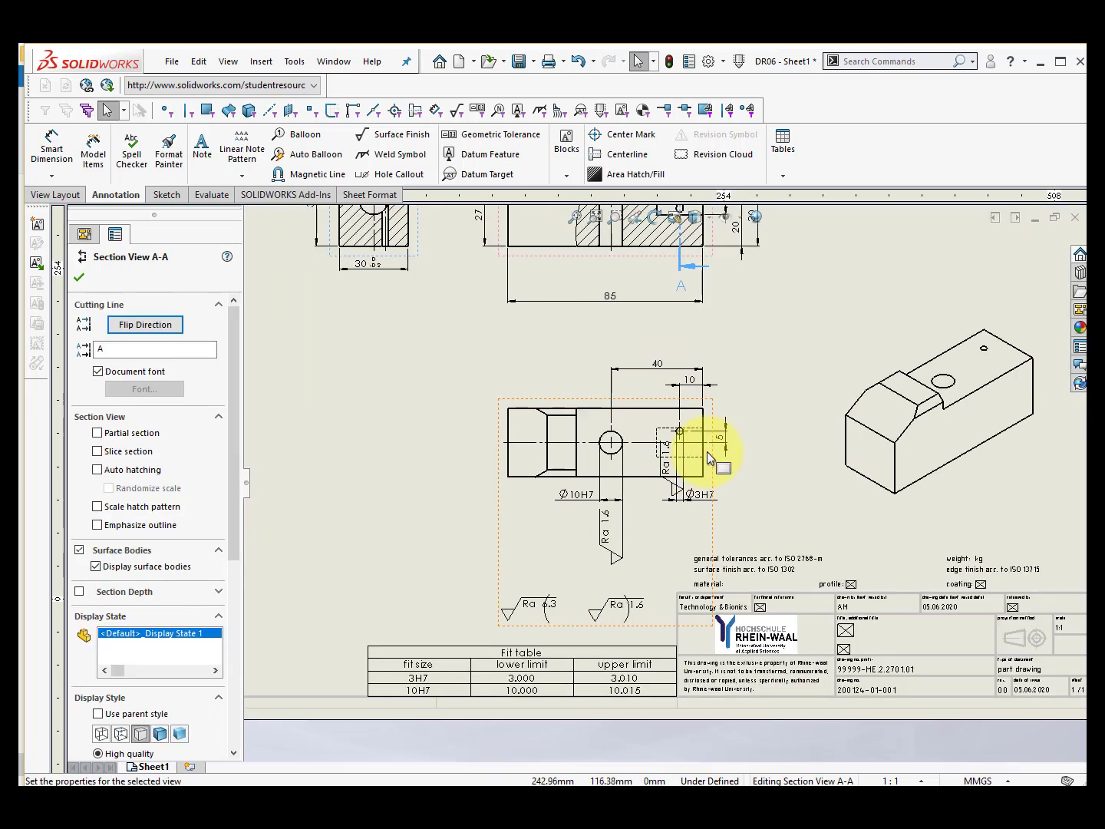
scroll(711, 538, "down", 2)
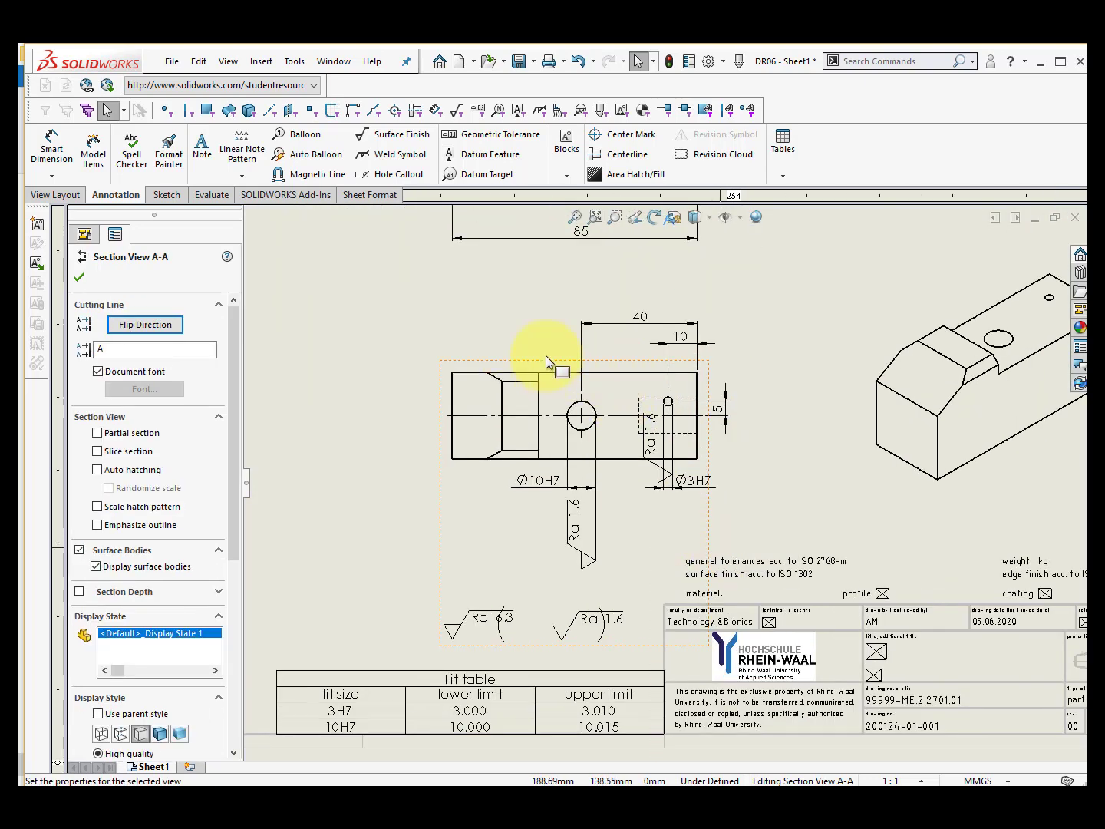
left_click_drag(546, 367, 550, 338)
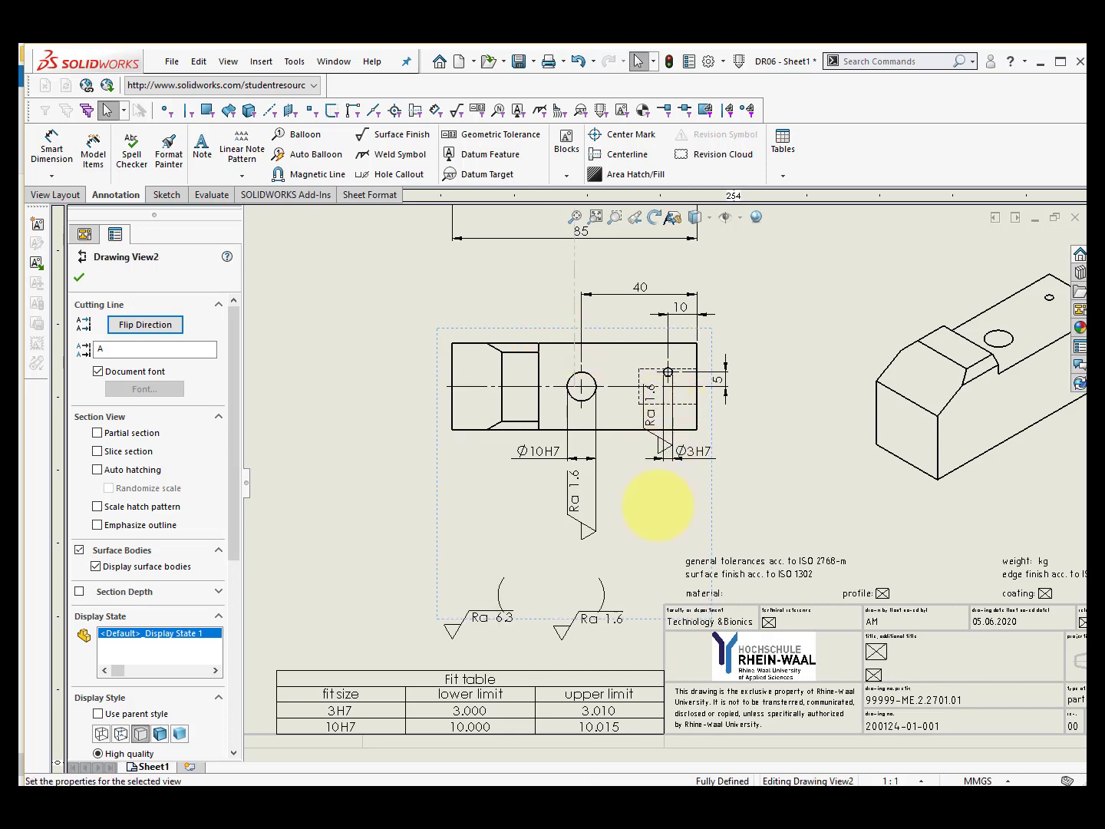
scroll(698, 457, "down", 3)
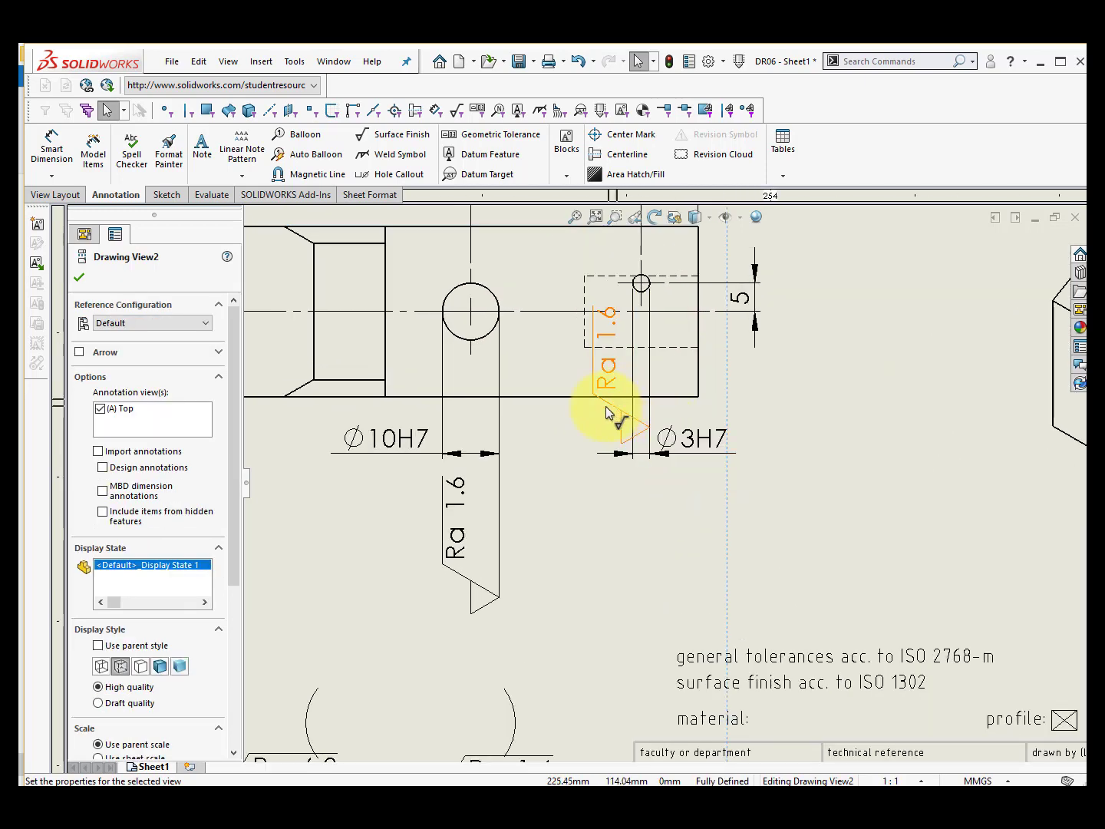
- Move the Ra 1.6 symbol of the Ø3H7 hole down along its extension line, below the dimension, and deselect it
left_click_drag(609, 414, 649, 589)
left_click(610, 436)
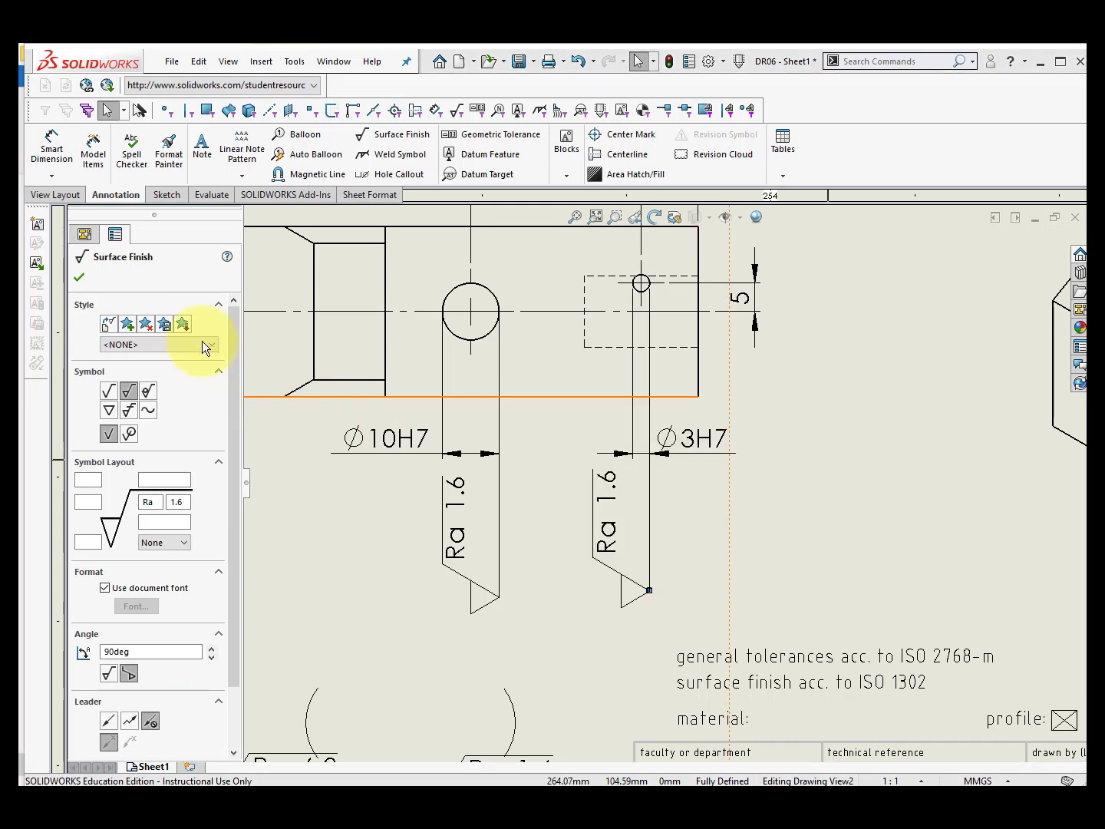
left_click(78, 279)
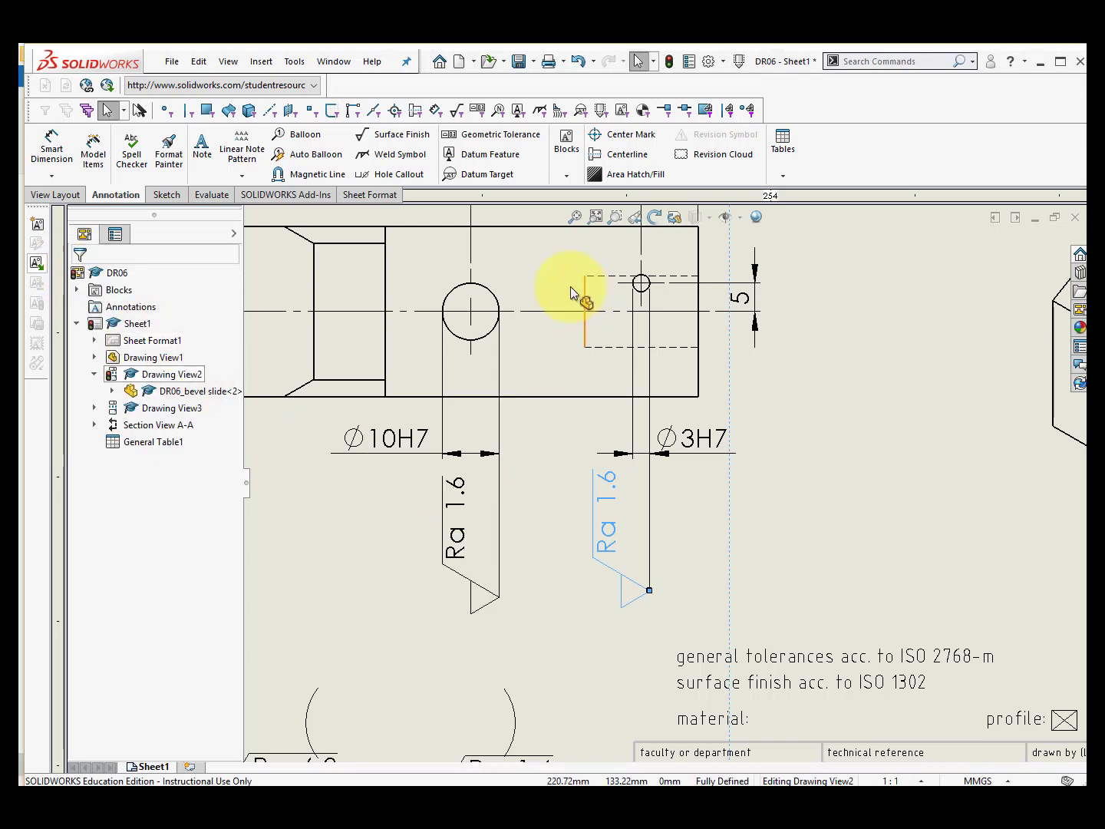
left_click(573, 217)
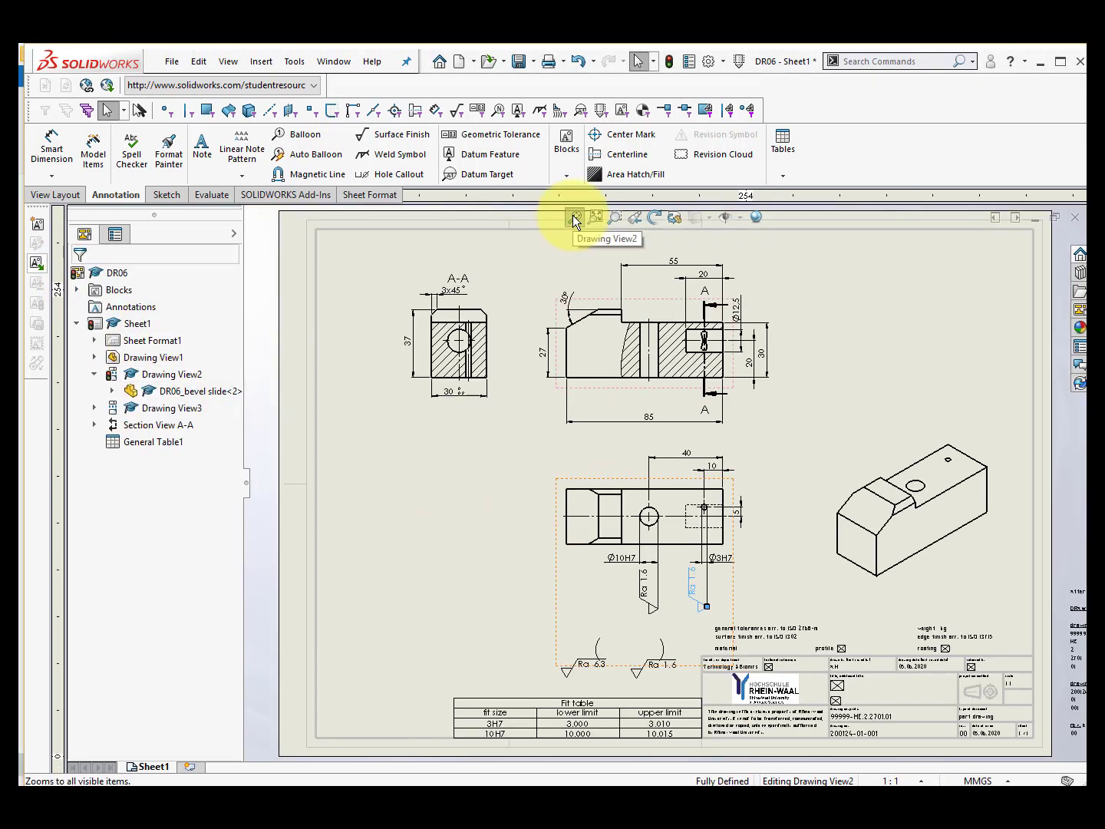
left_click(405, 504)
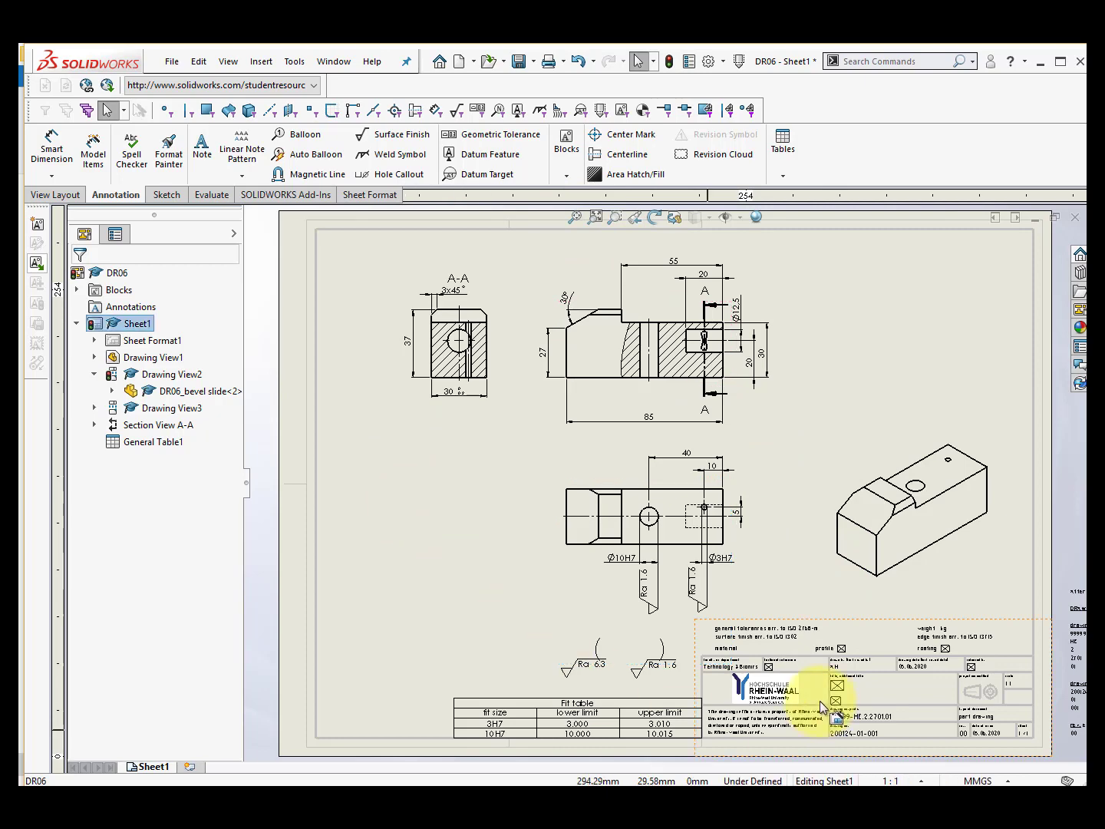
- Open the title block fields for editing and enter "Bevel slide" as the drawing title
scroll(852, 695, "down", 5)
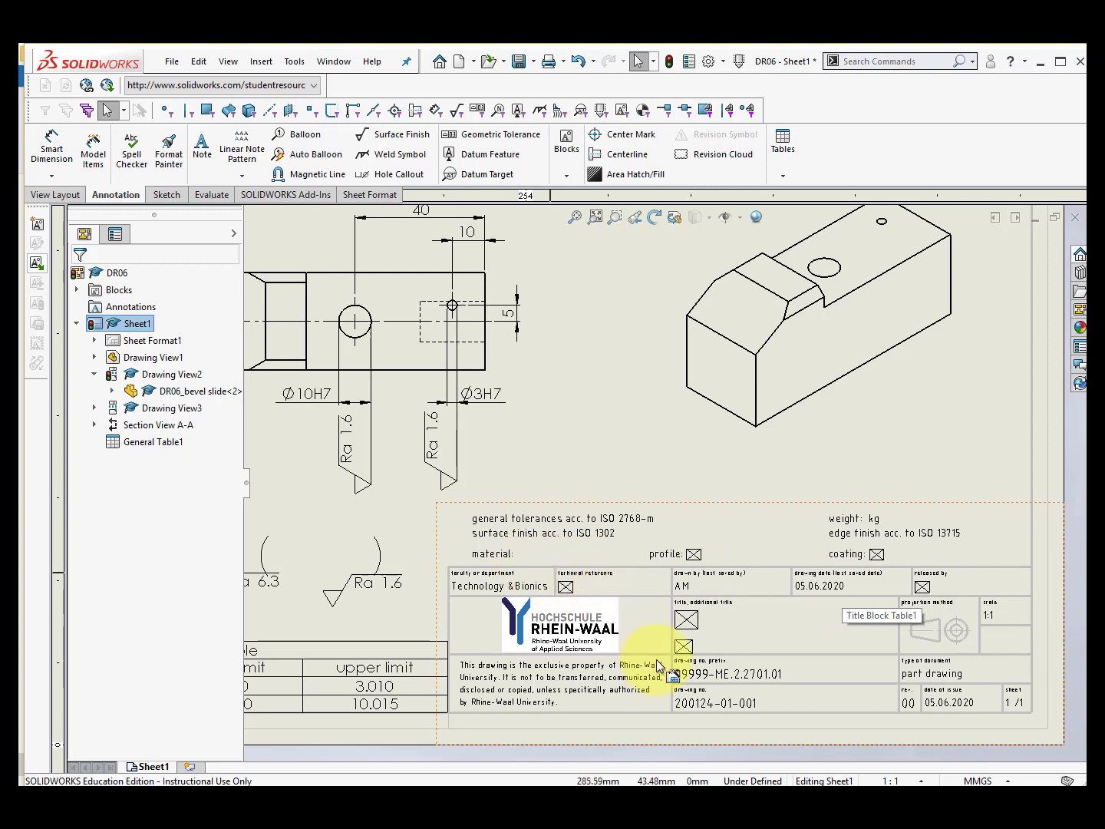
scroll(687, 630, "down", 3)
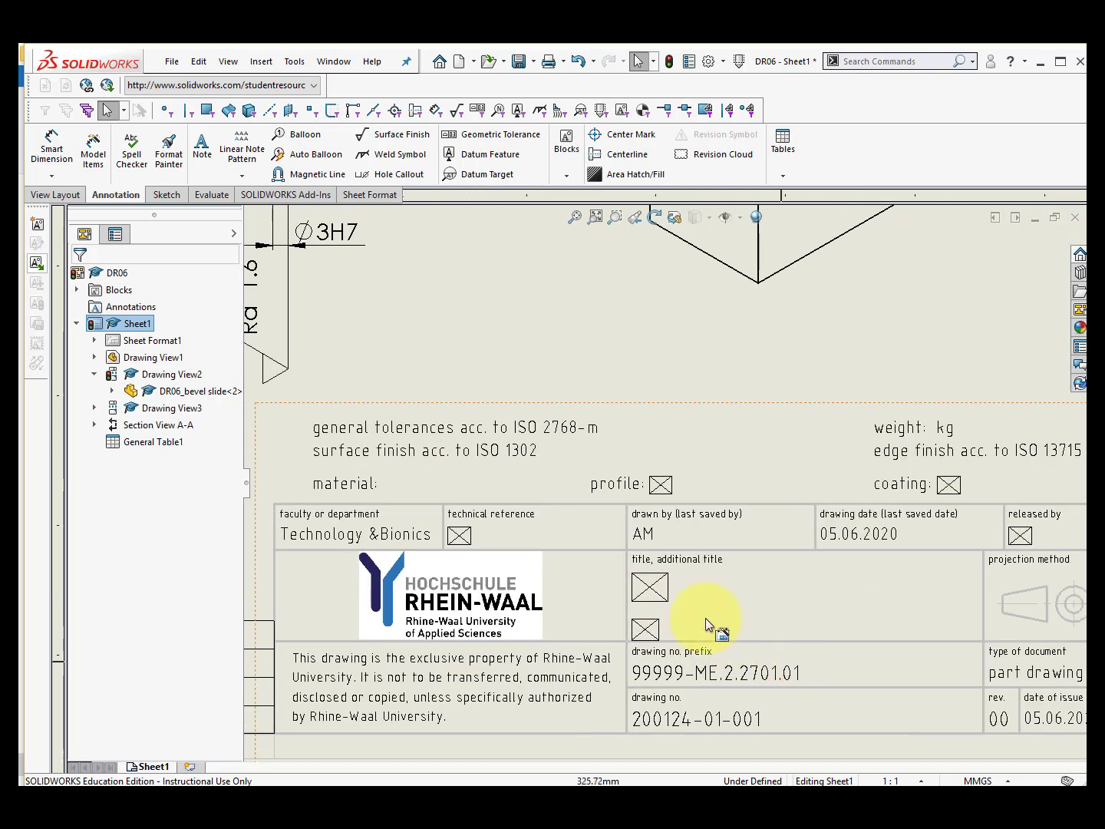
double_click(643, 589)
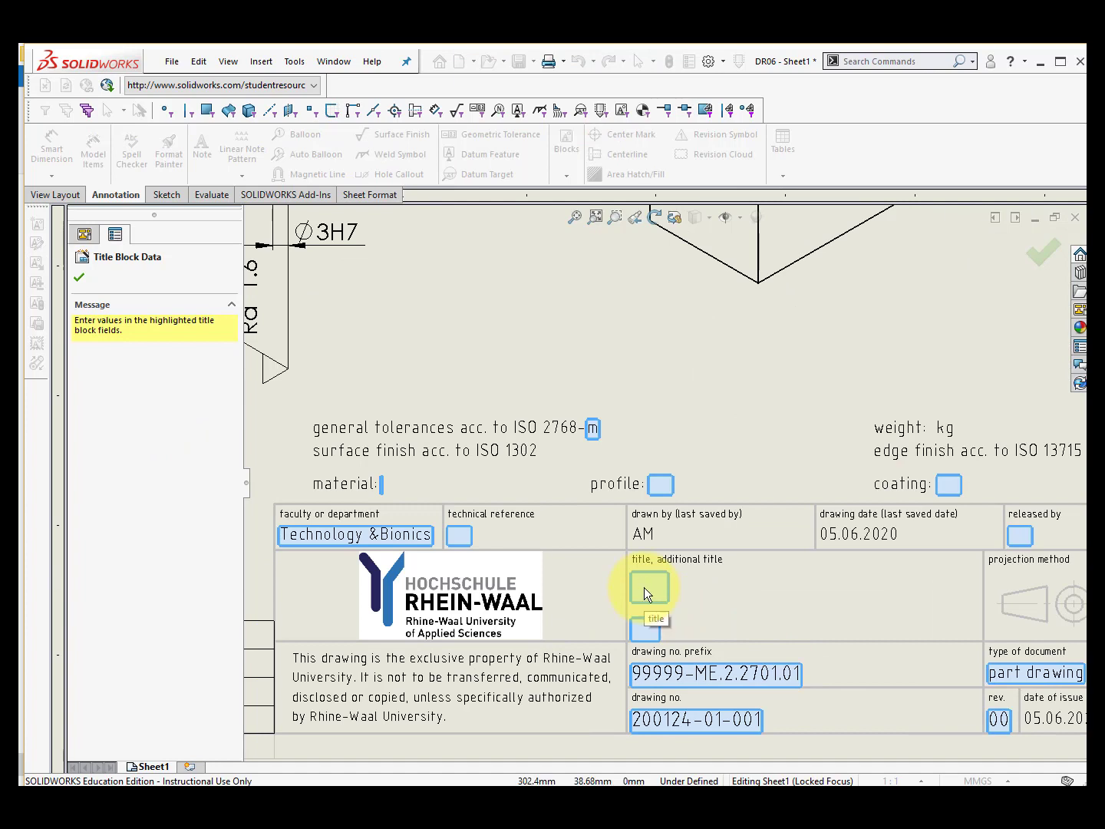
left_click(644, 588)
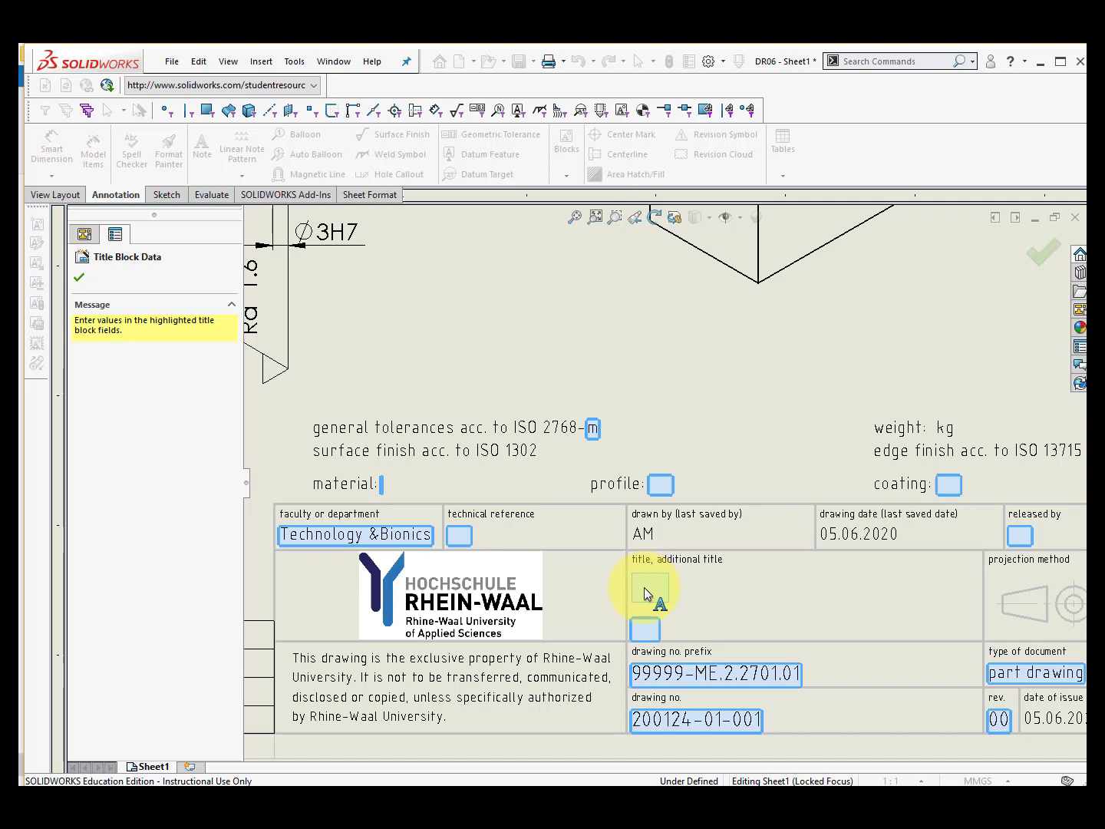
type("Bevel")
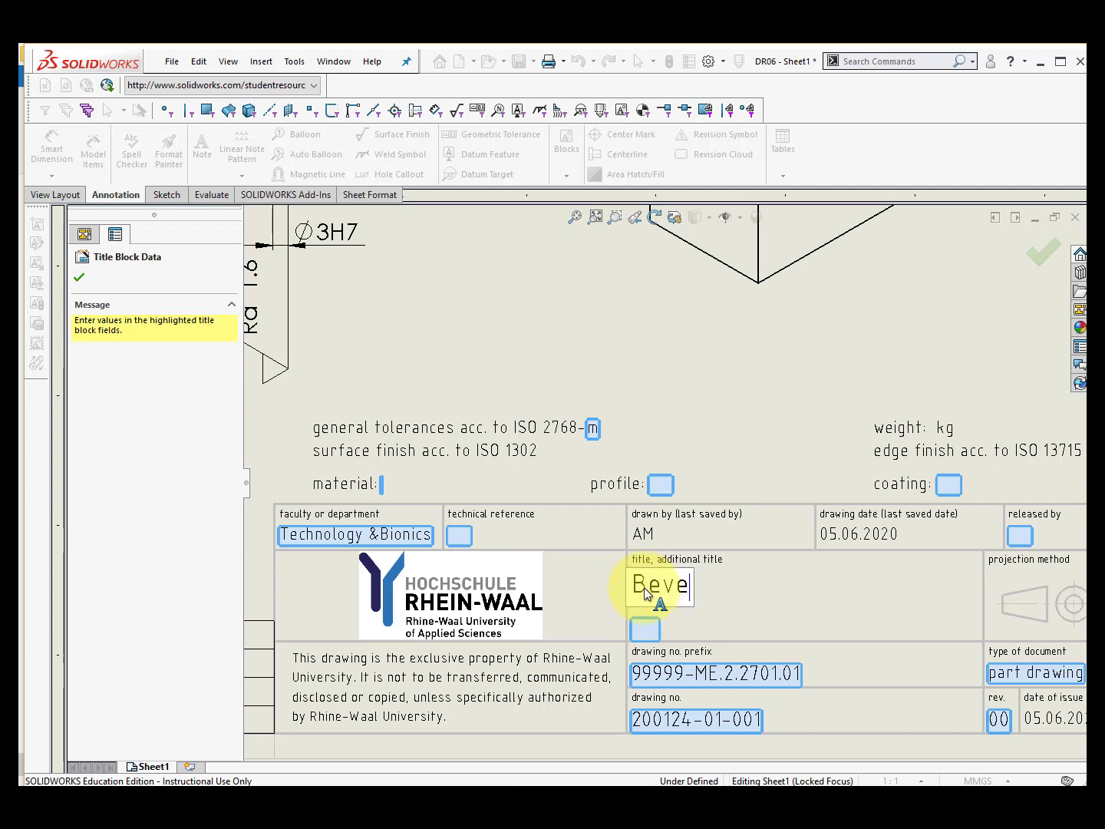
type(" slide")
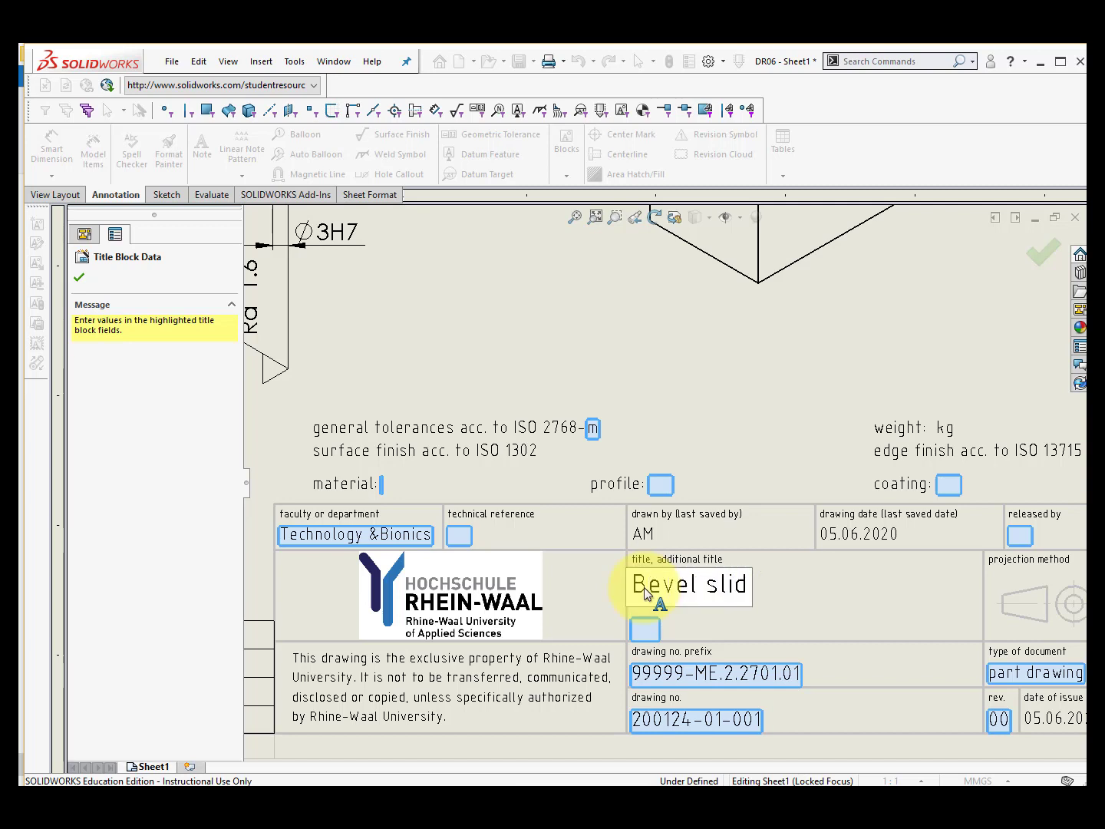
left_click(899, 628)
- Review the drawing number key beside the sheet and accept the title block data
scroll(925, 645, "up", 3)
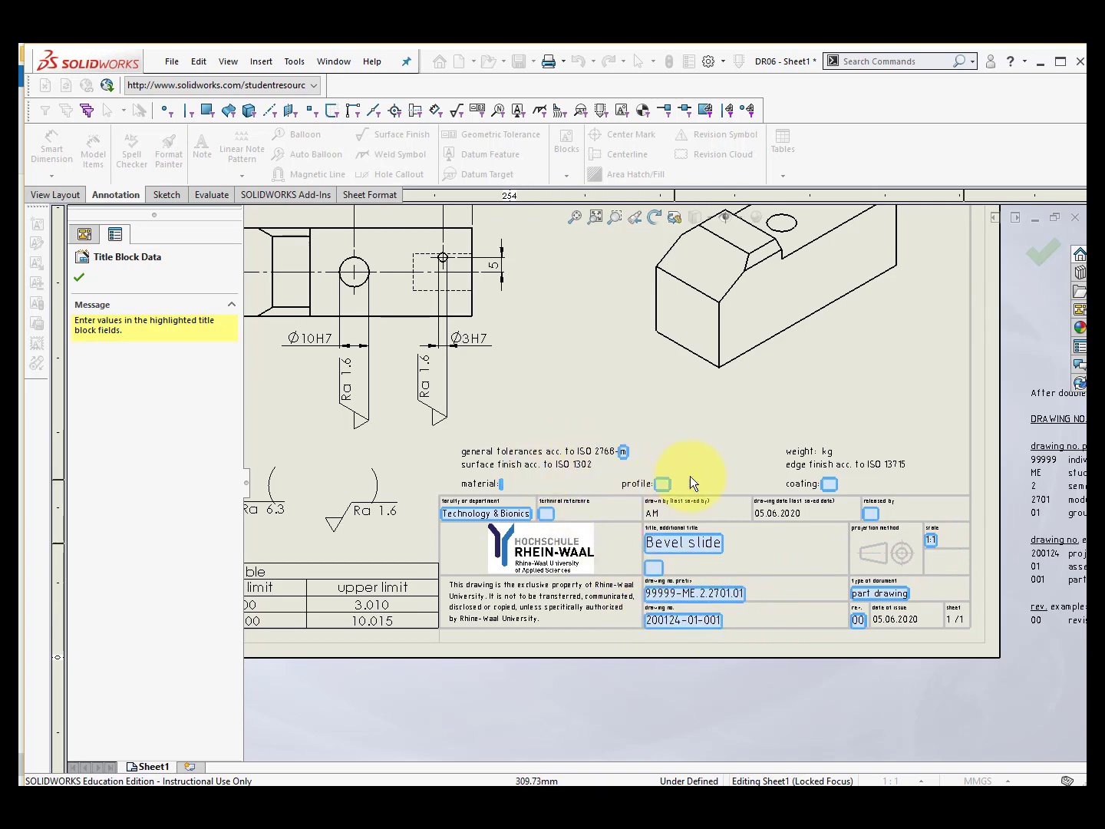
scroll(930, 560, "up", 5)
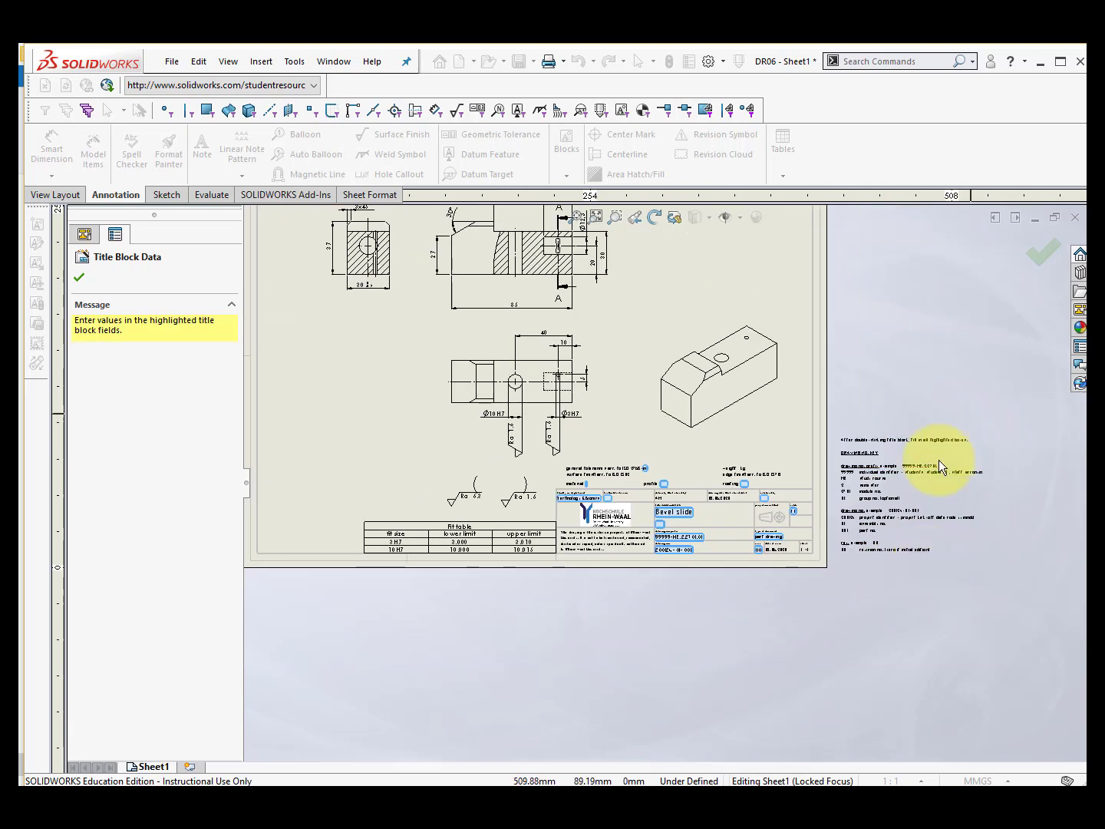
scroll(928, 487, "down", 4)
scroll(929, 487, "down", 2)
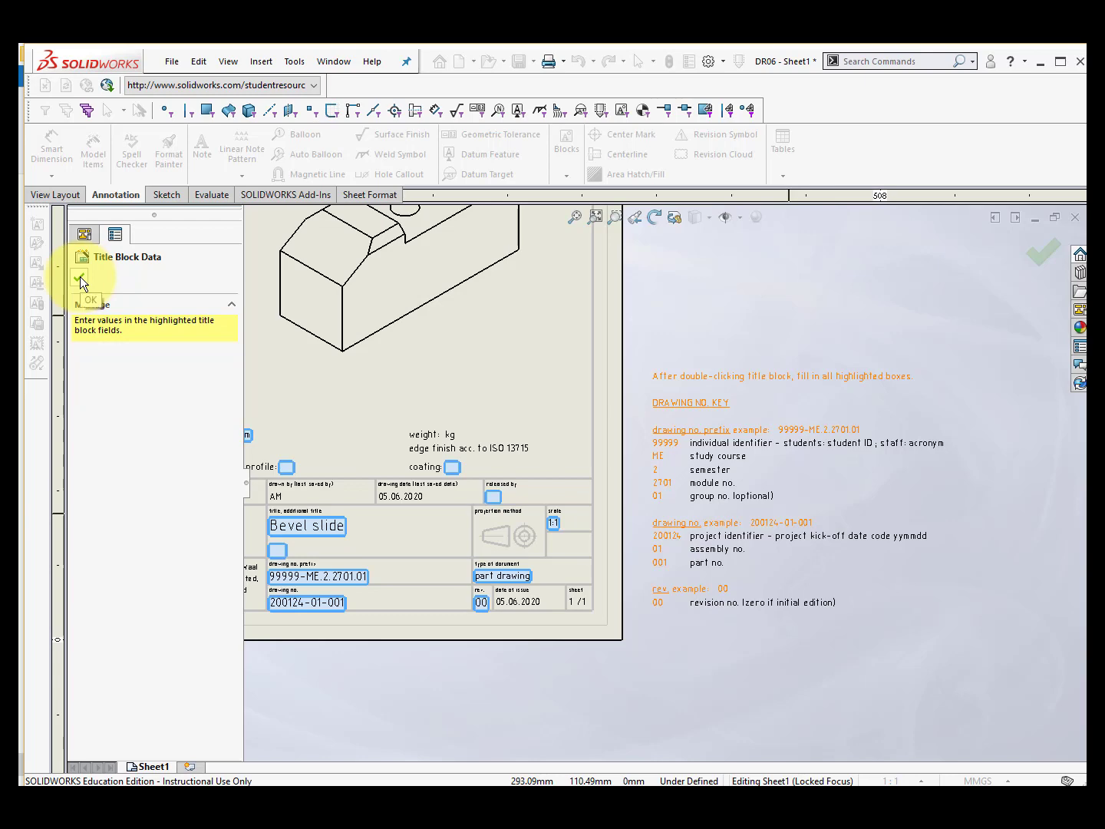
left_click(79, 278)
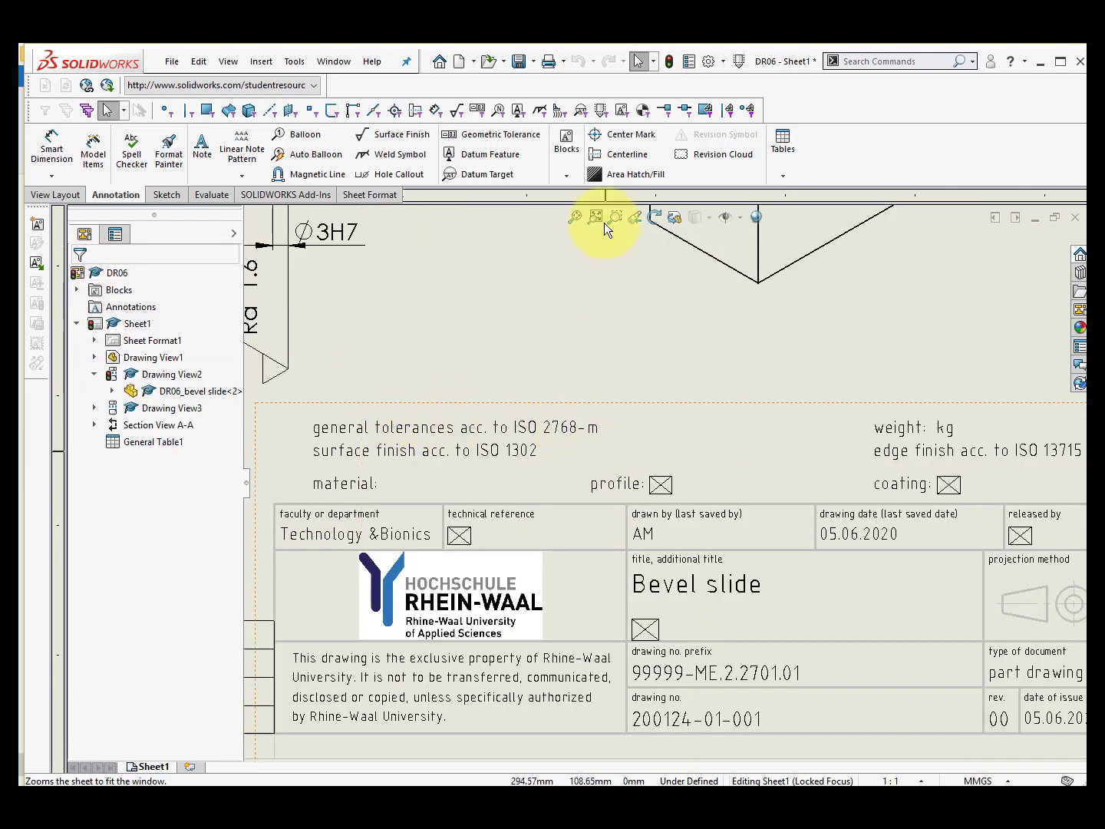
- Save the DR06 drawing and look over its front, top and section views
left_click(579, 218)
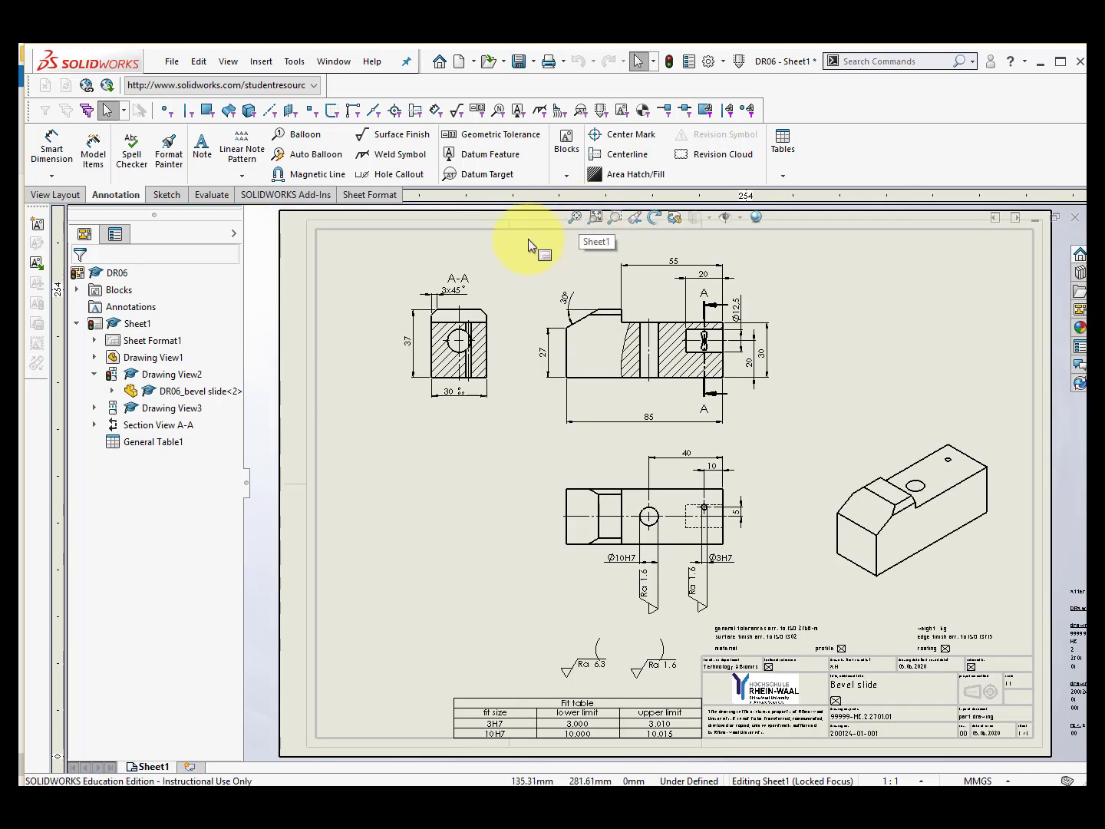
left_click(519, 61)
scroll(693, 418, "down", 5)
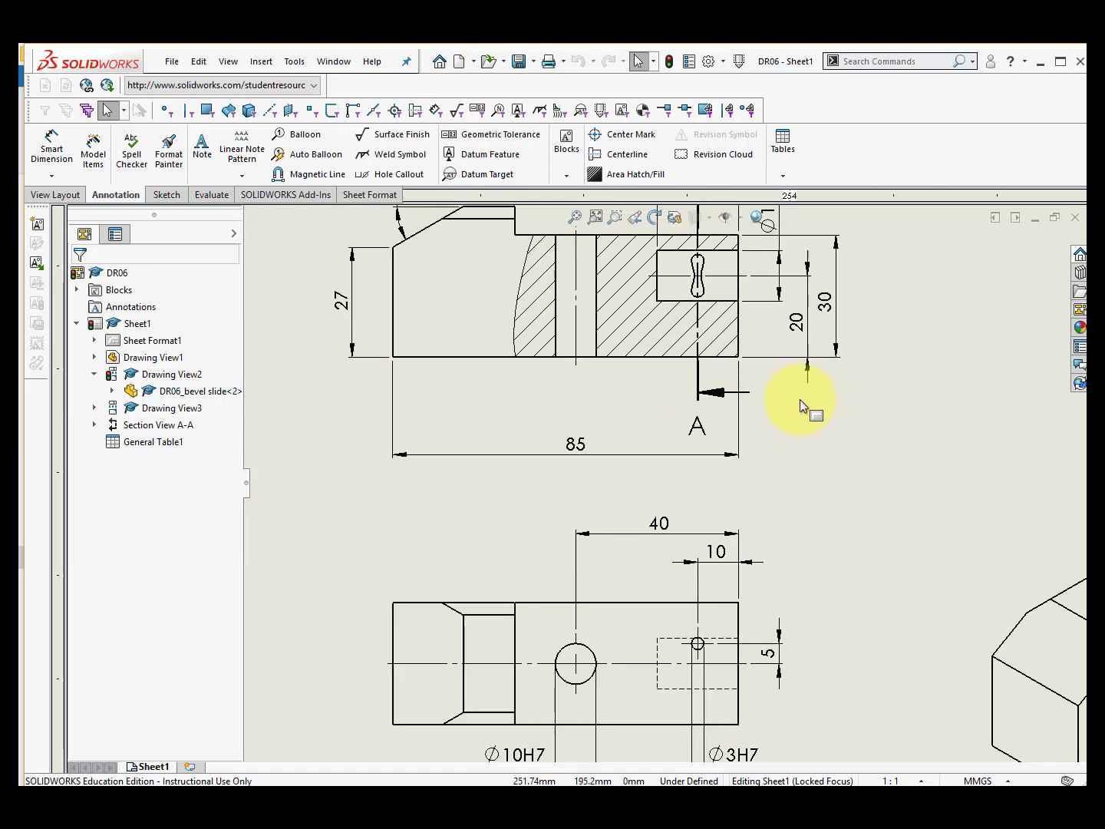
scroll(809, 459, "up", 2)
scroll(811, 459, "up", 2)
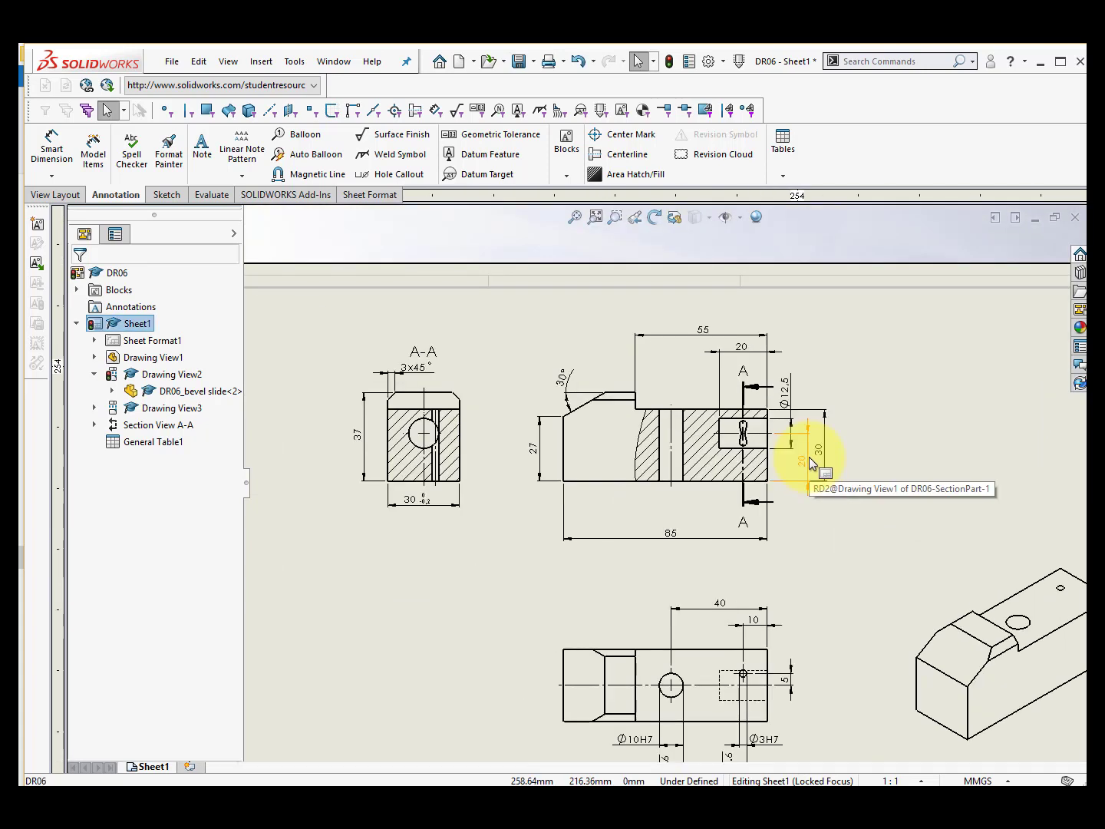